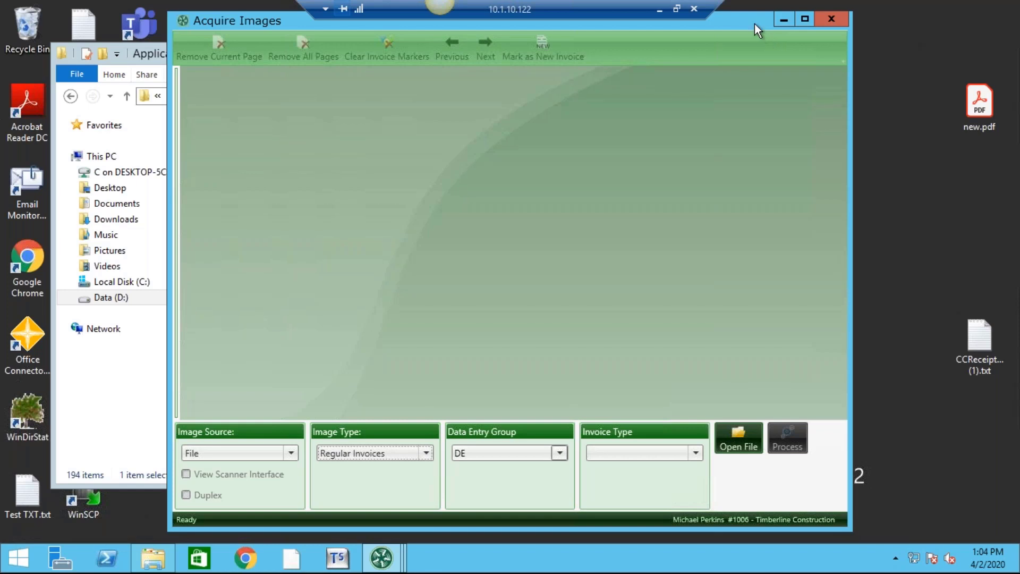
Open the invoice file browser with the scan type set to invoices that will be manually separated.
drag(754, 22, 852, 33)
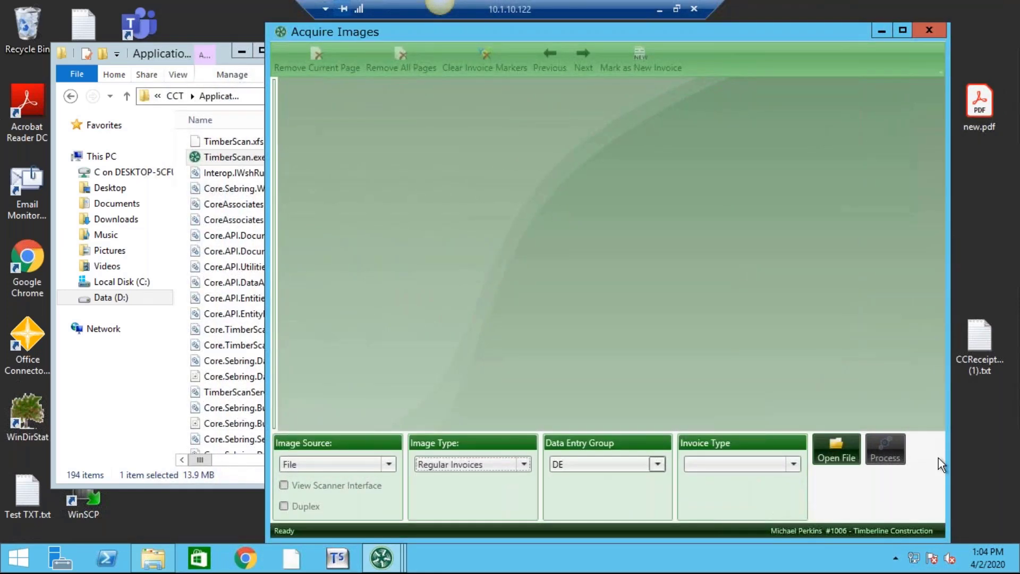
click(827, 451)
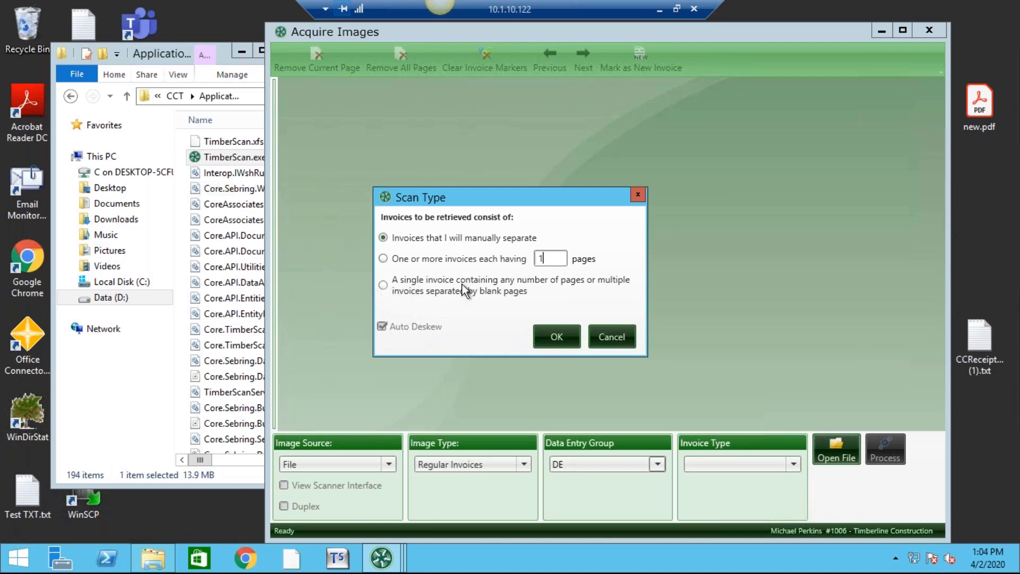
click(481, 293)
click(499, 238)
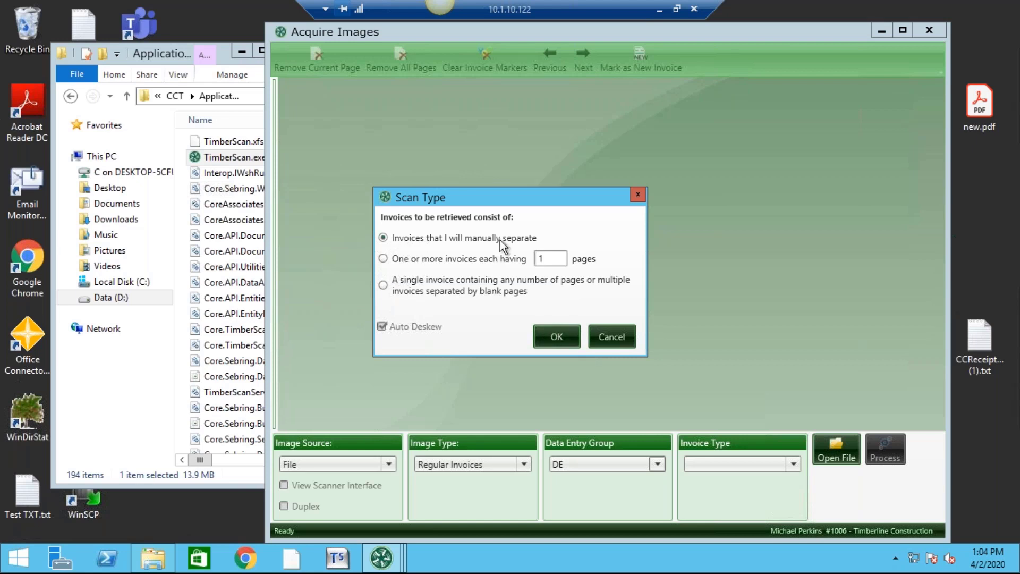
click(555, 335)
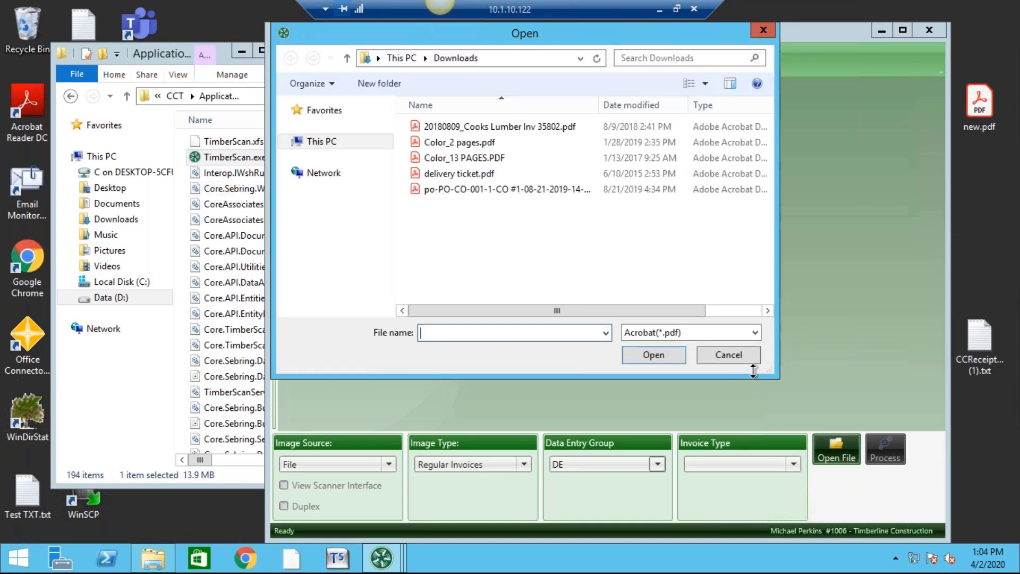
Review the file types that can be opened as invoice images and cancel the file selection.
click(756, 332)
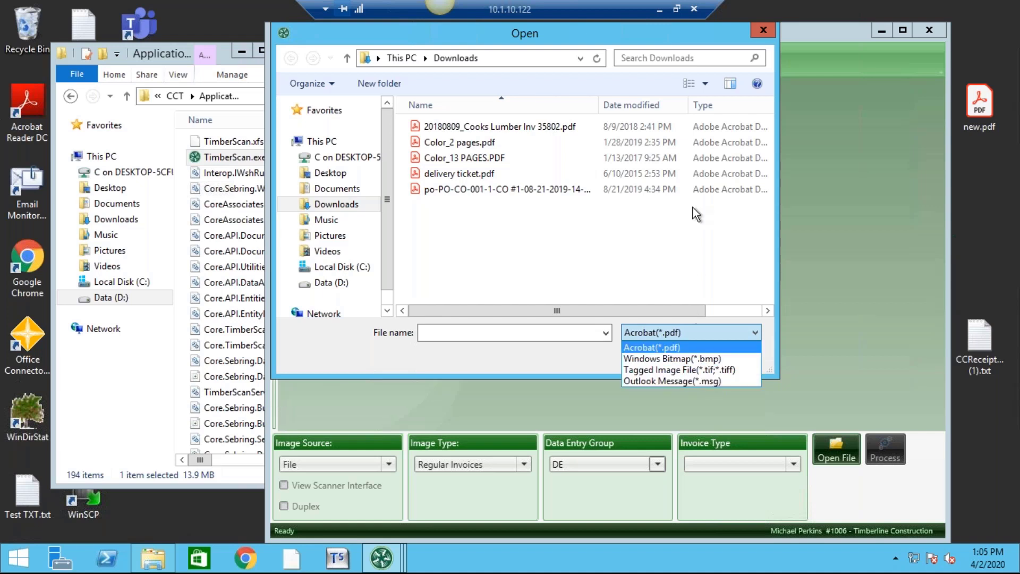
click(768, 29)
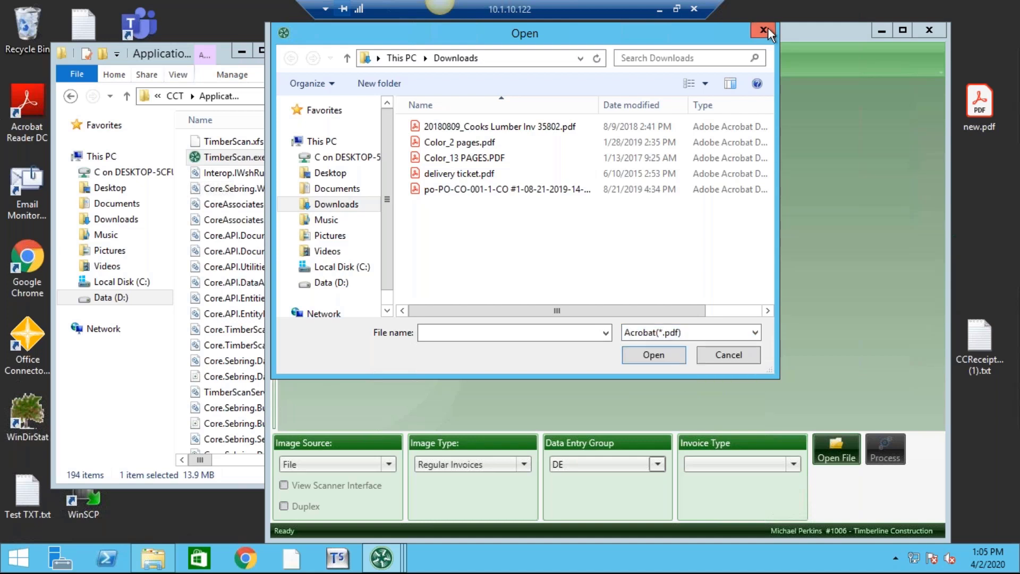
click(725, 355)
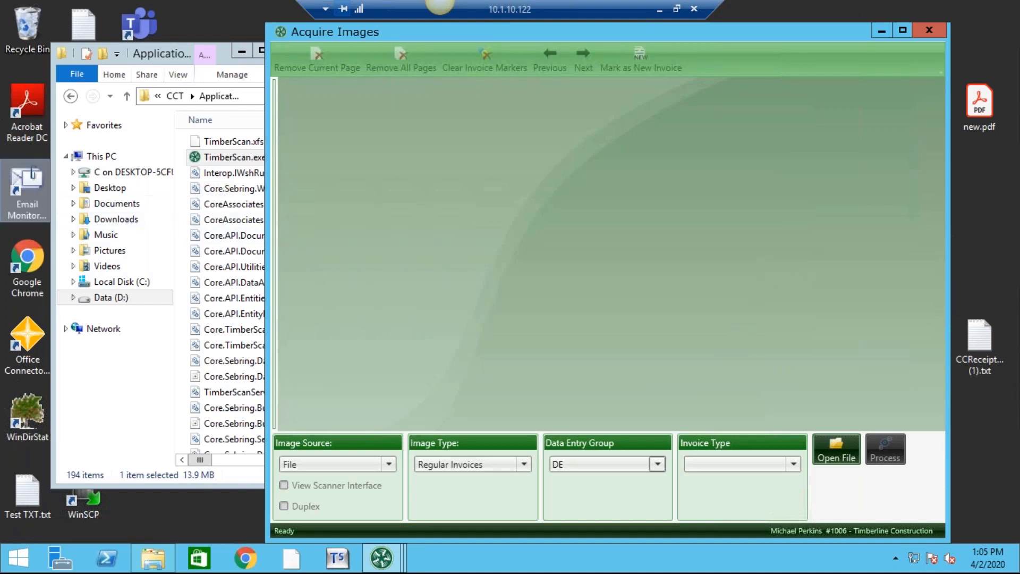
Load Color_13 PAGES.PDF from the Downloads folder into Acquire Images as invoices that will be manually separated.
click(92, 219)
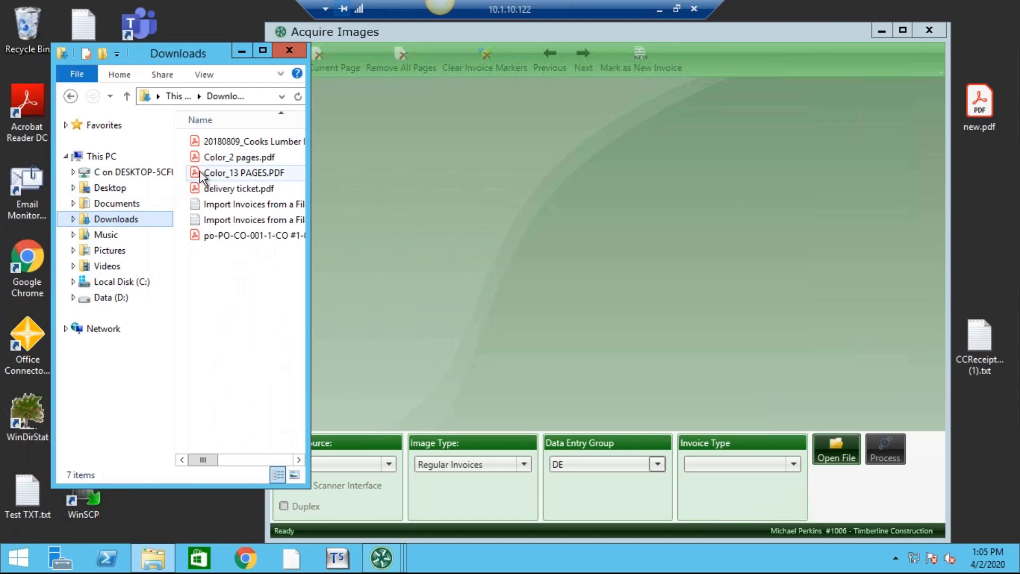
drag(201, 177, 661, 239)
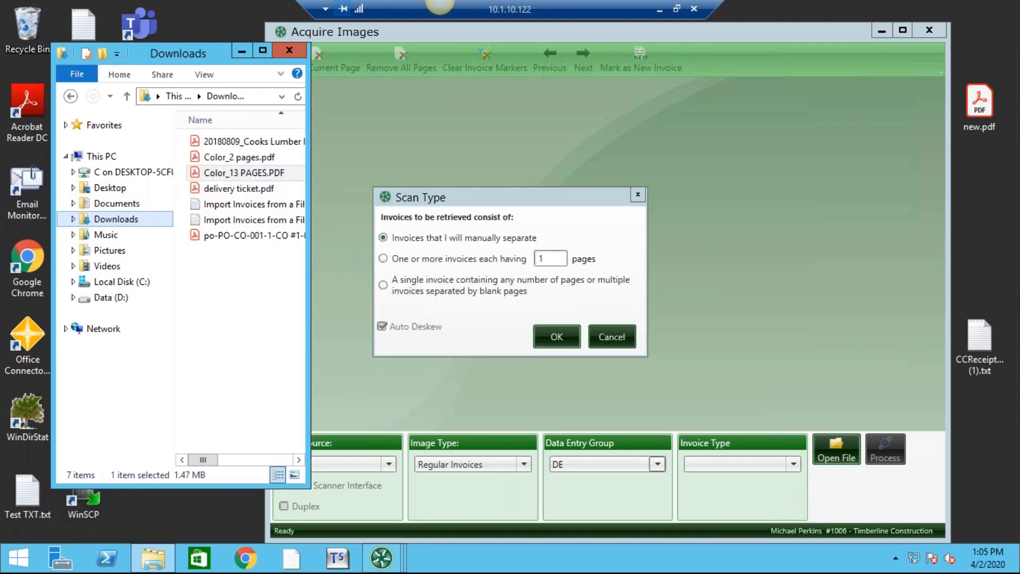
click(556, 337)
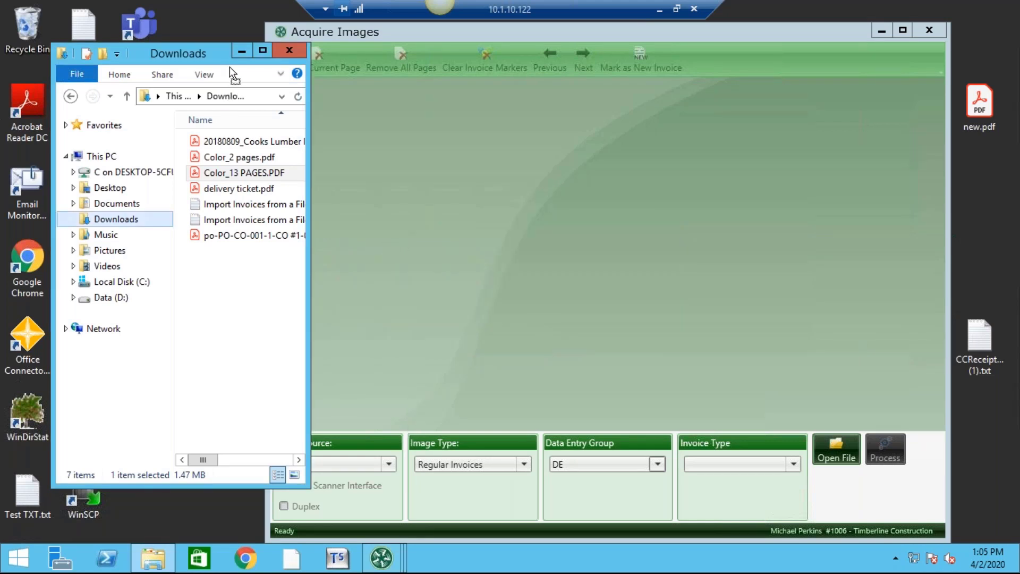
click(449, 336)
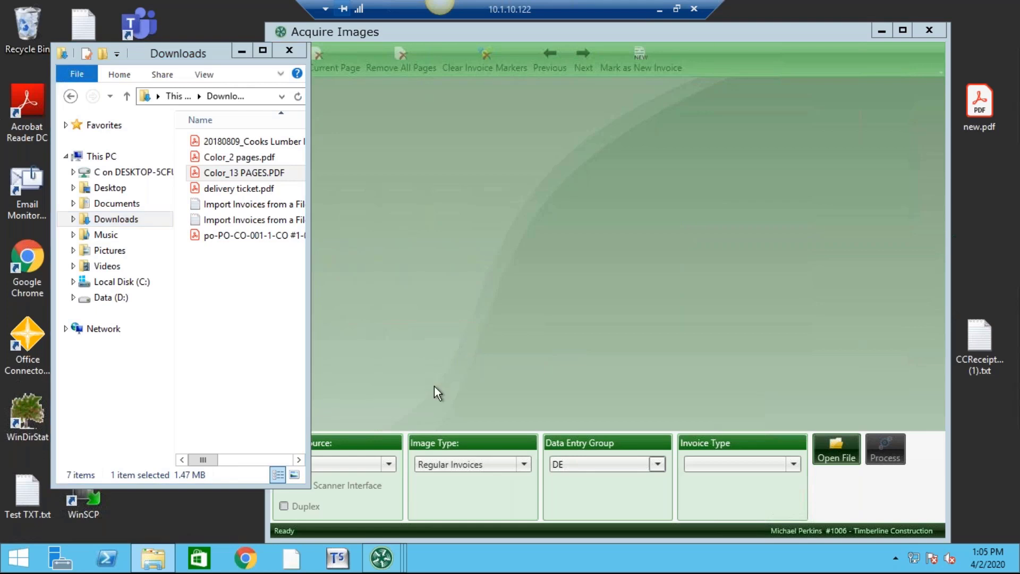
click(390, 464)
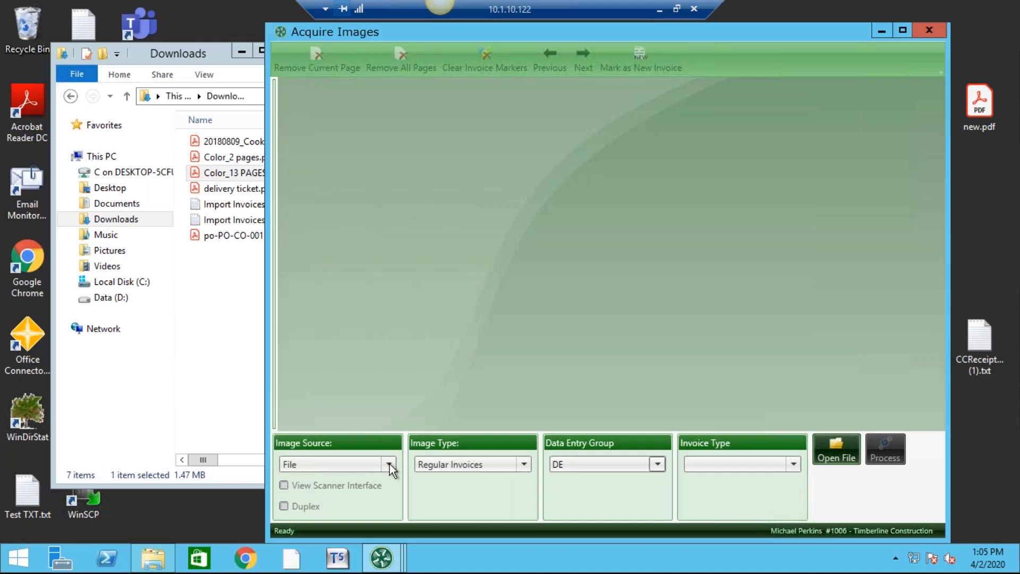
click(390, 464)
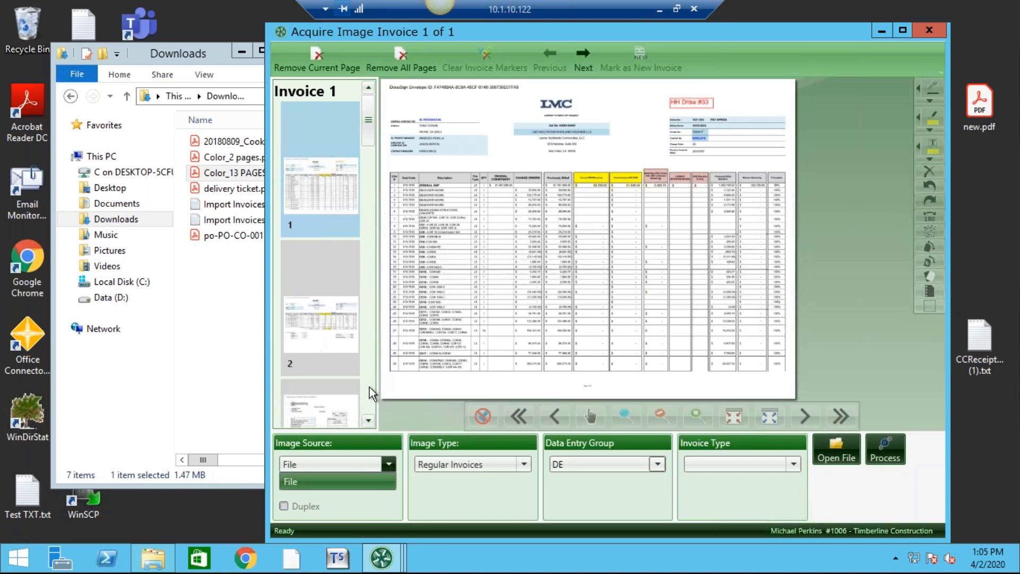
click(367, 417)
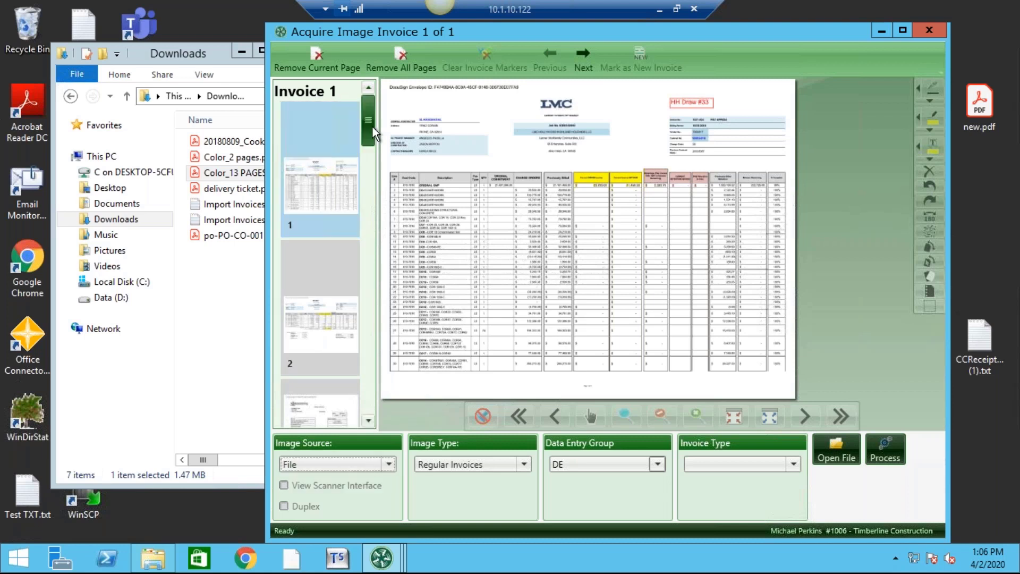
Mark page 3 of Invoice 1 as the start of a new invoice.
drag(373, 129, 369, 170)
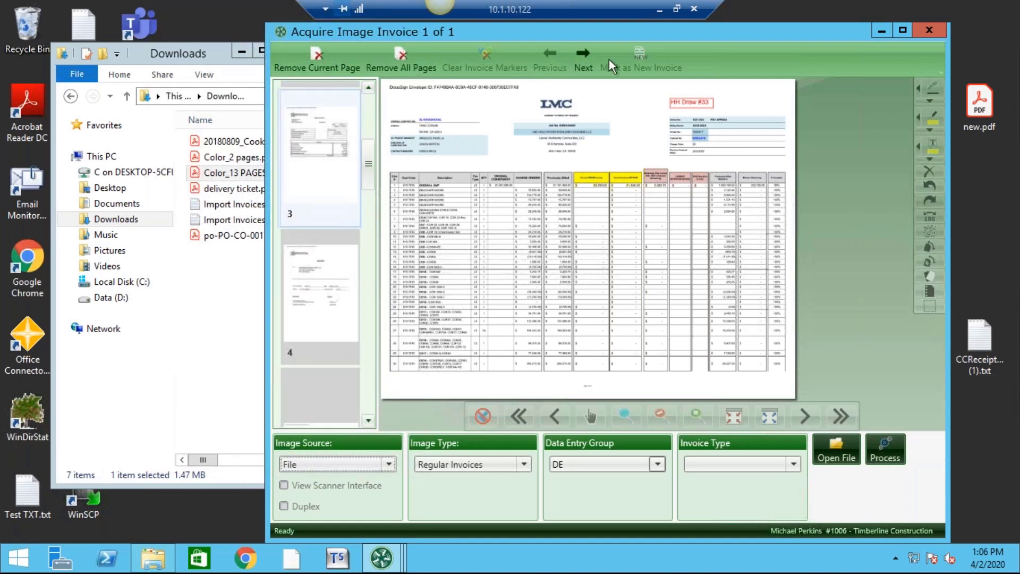
click(315, 126)
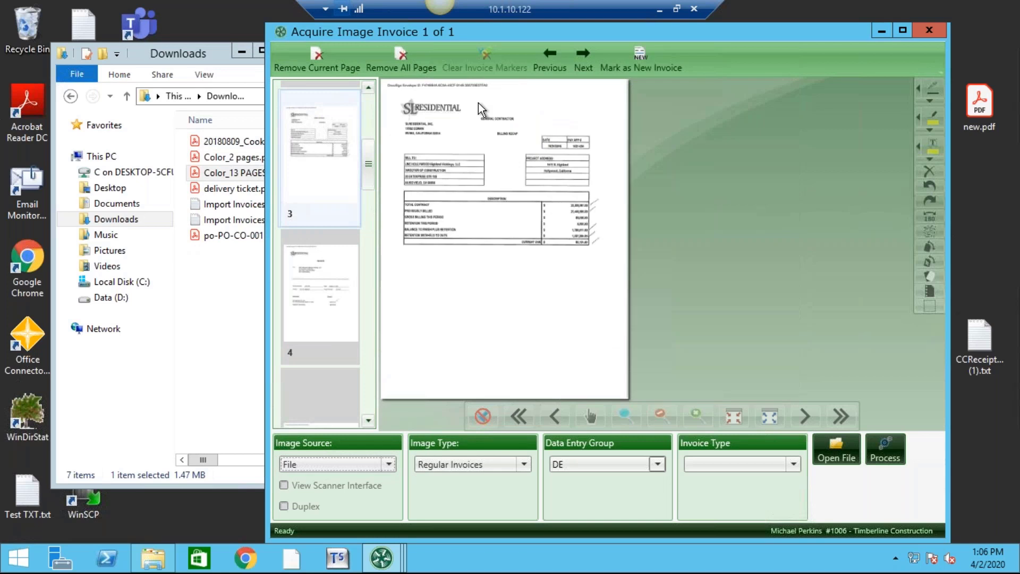
click(631, 53)
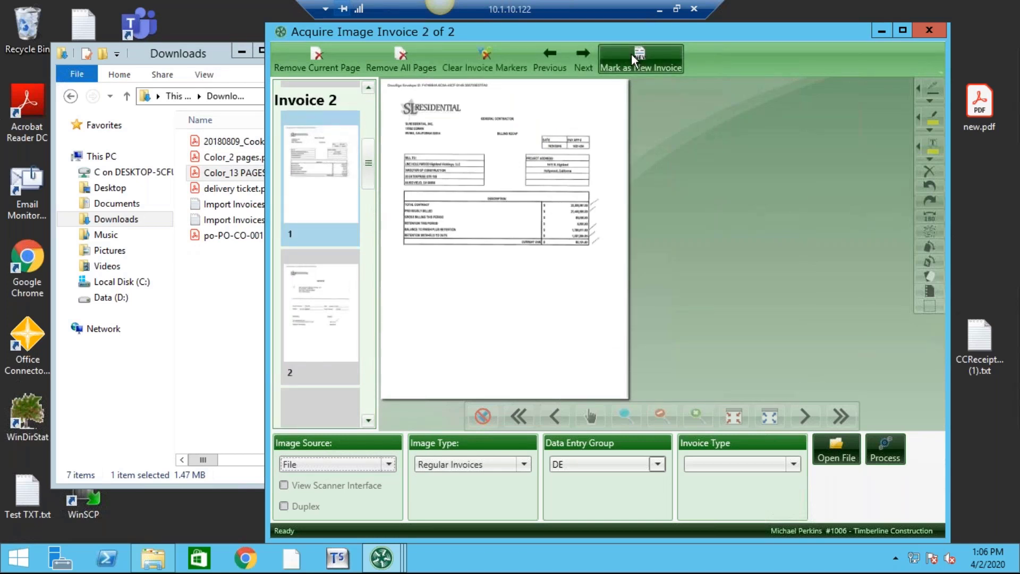
Mark page 4 of Invoice 2 as a new invoice and move the last remaining page of Invoice 2 into it.
click(369, 421)
click(368, 421)
click(368, 421)
click(368, 421)
click(368, 421)
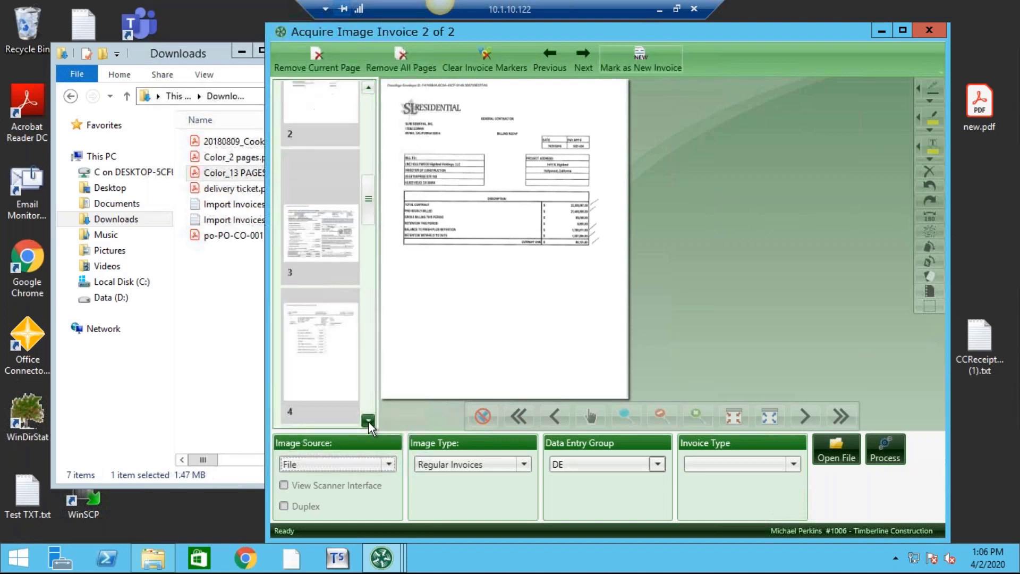
click(308, 344)
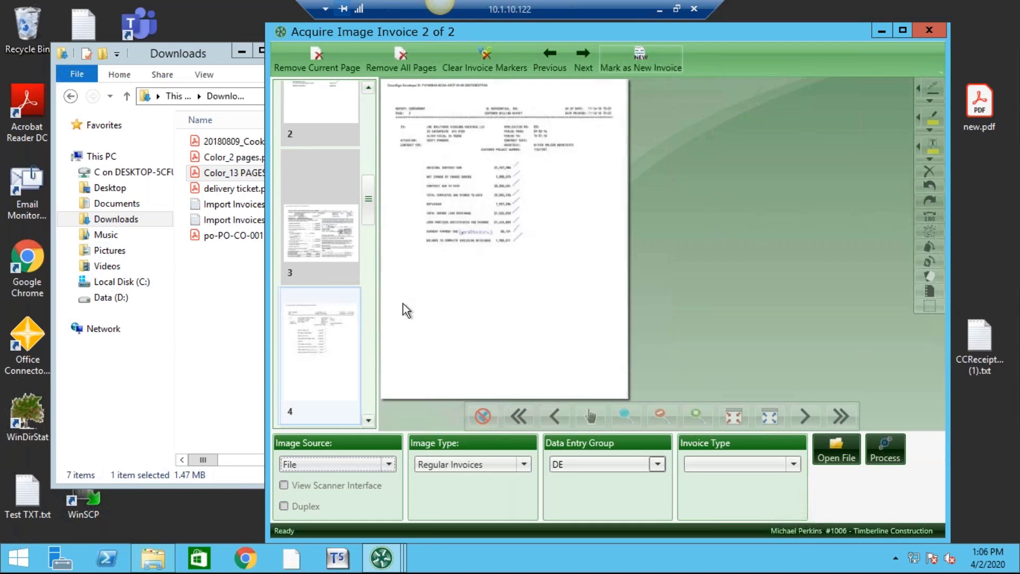
click(651, 64)
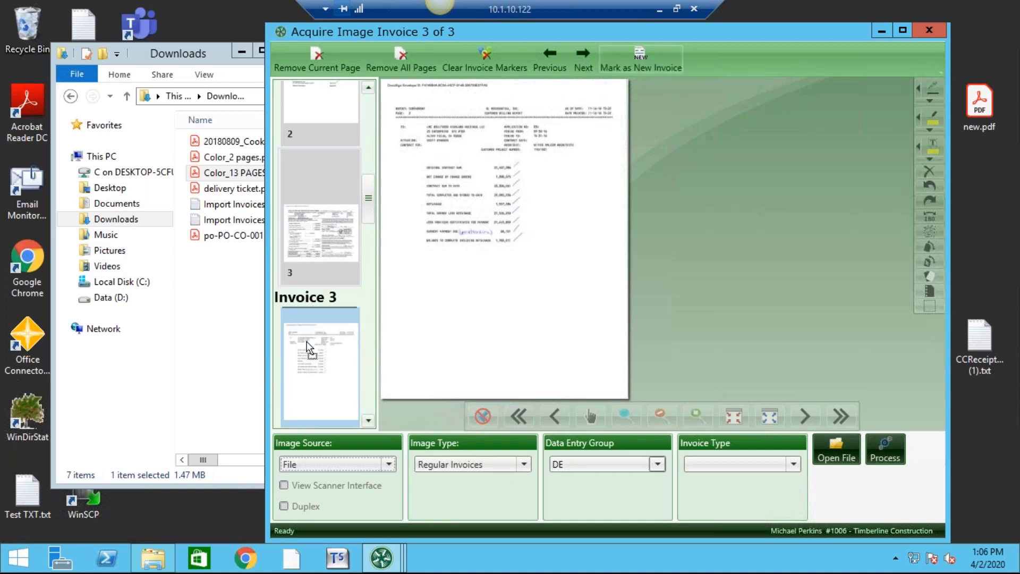
drag(306, 342, 307, 343)
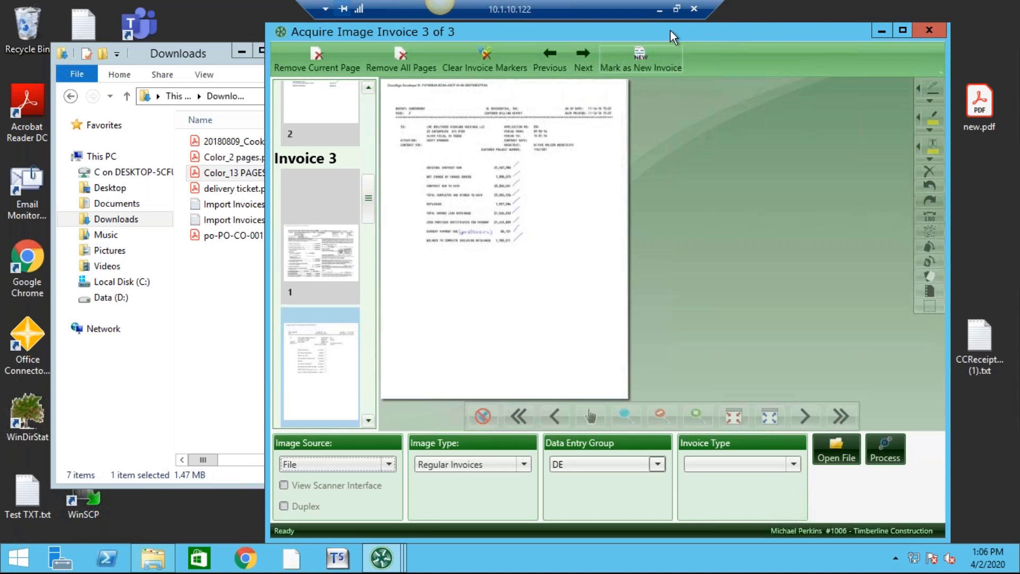
click(659, 10)
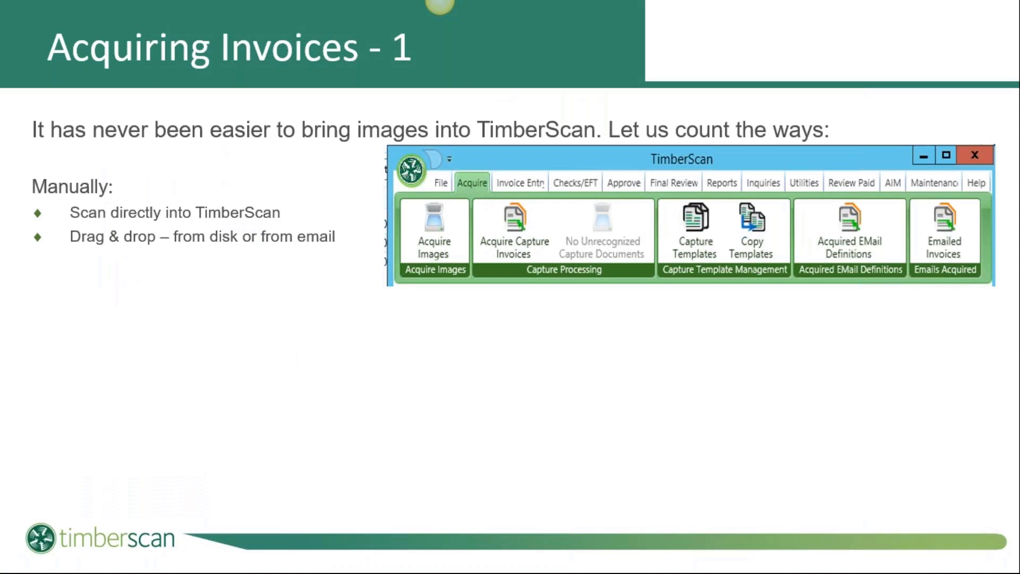
key(Right)
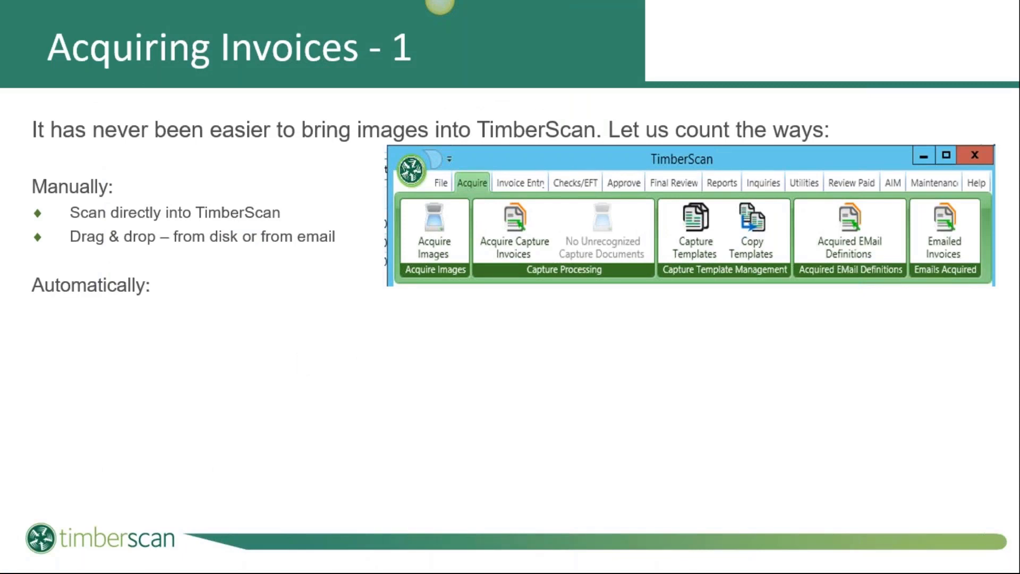
key(Right)
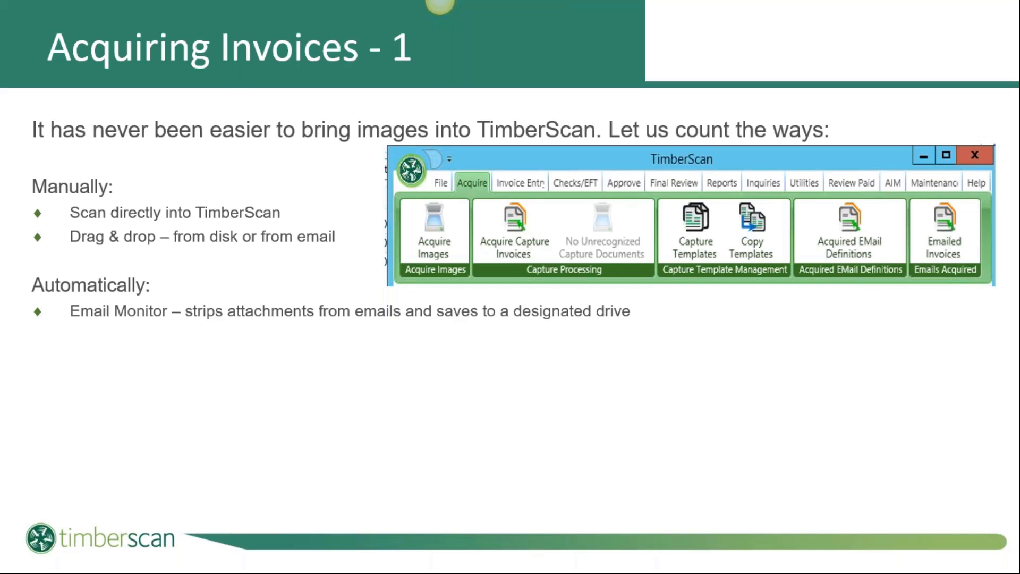
key(alt+Tab)
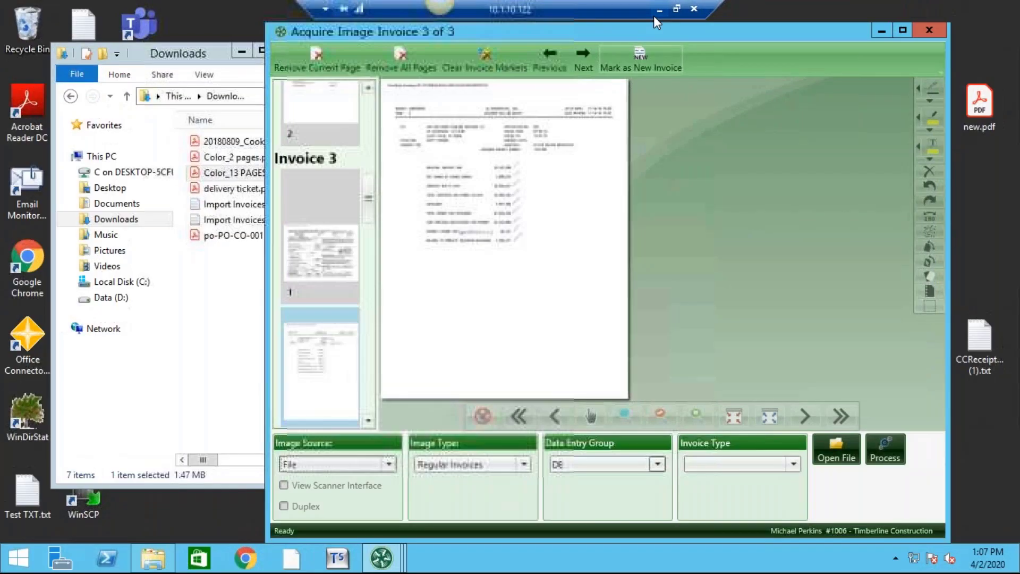
Close the Acquire Images window and bring up the EMail Setup window.
click(933, 27)
click(593, 307)
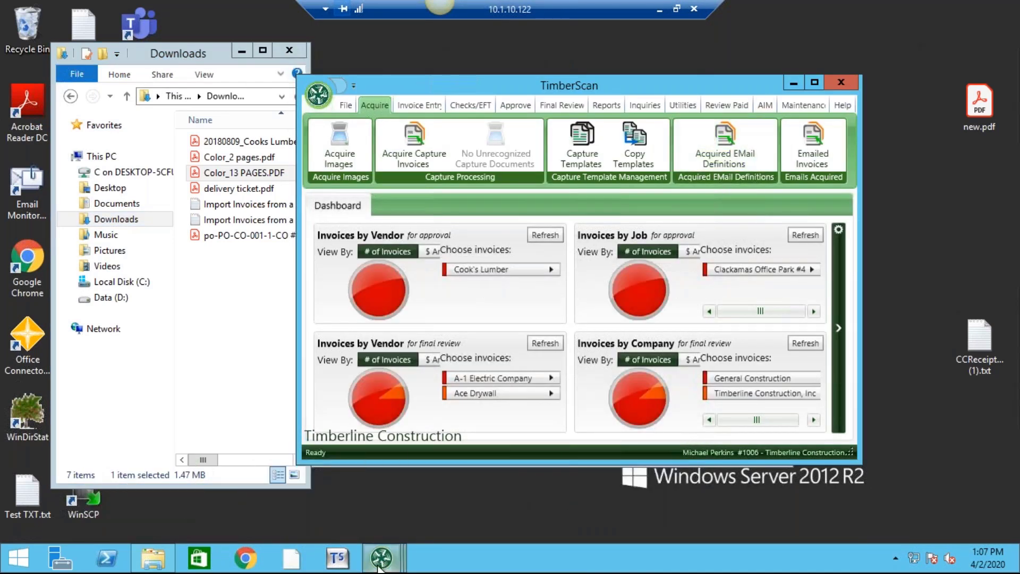
mouse_move(381, 558)
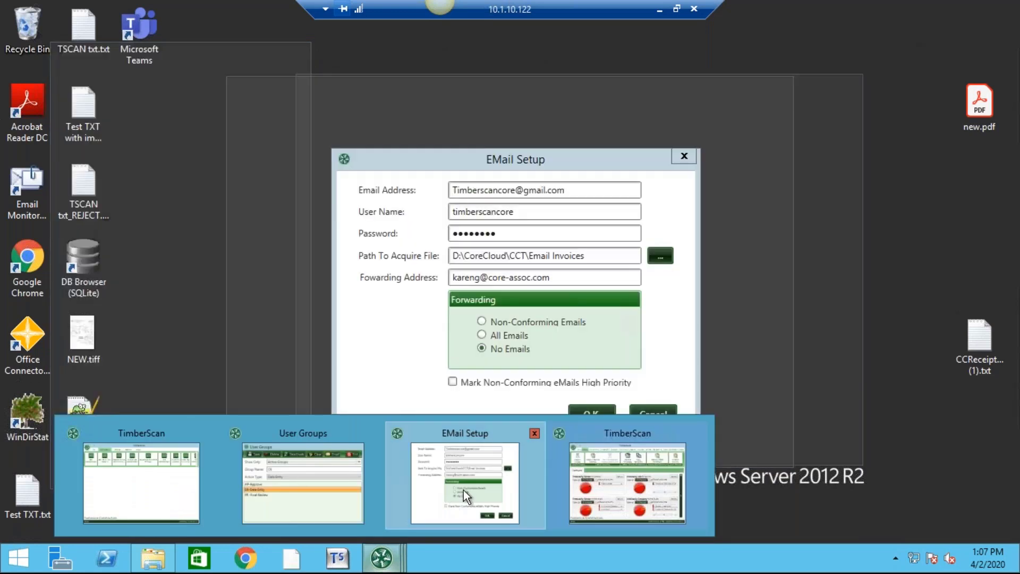
click(464, 490)
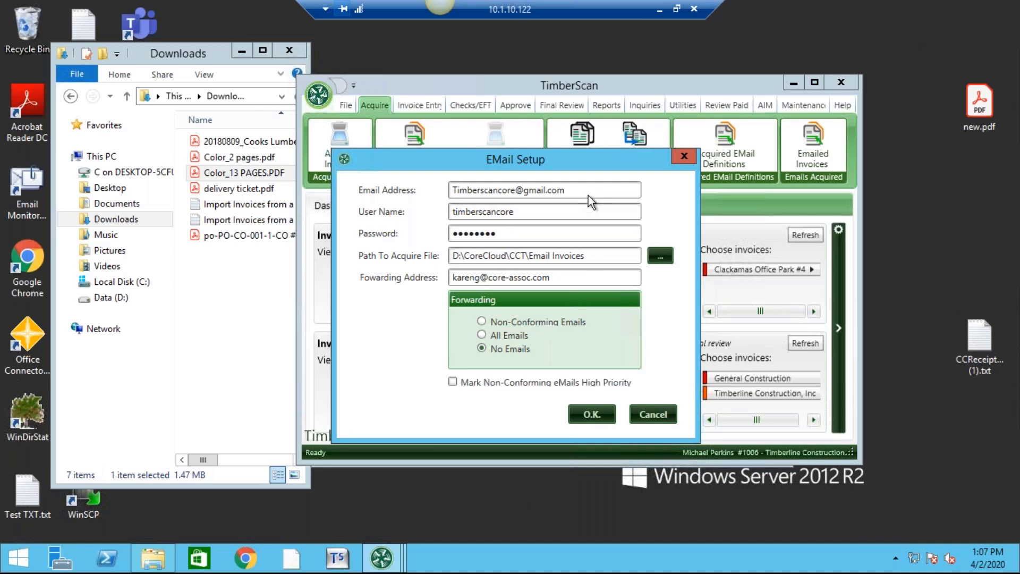
Set the forwarding option in the EMail Setup to Non-Conforming Emails.
drag(588, 190, 399, 195)
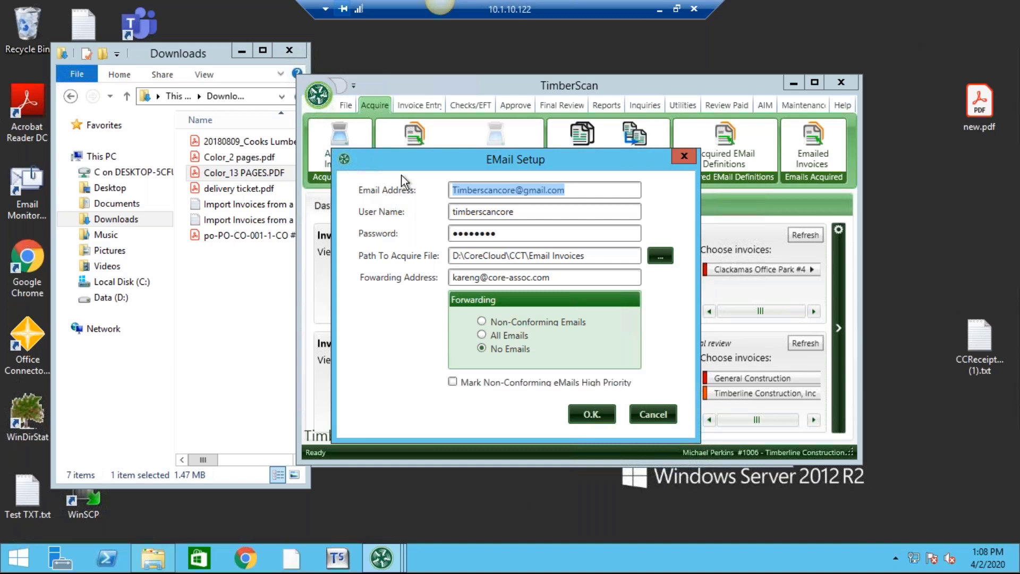
click(482, 323)
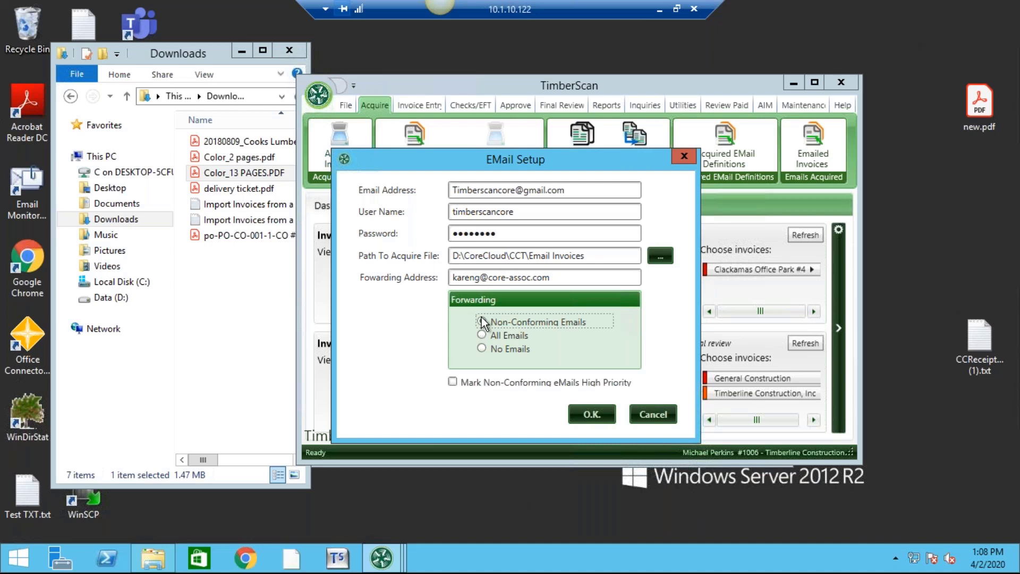
click(482, 322)
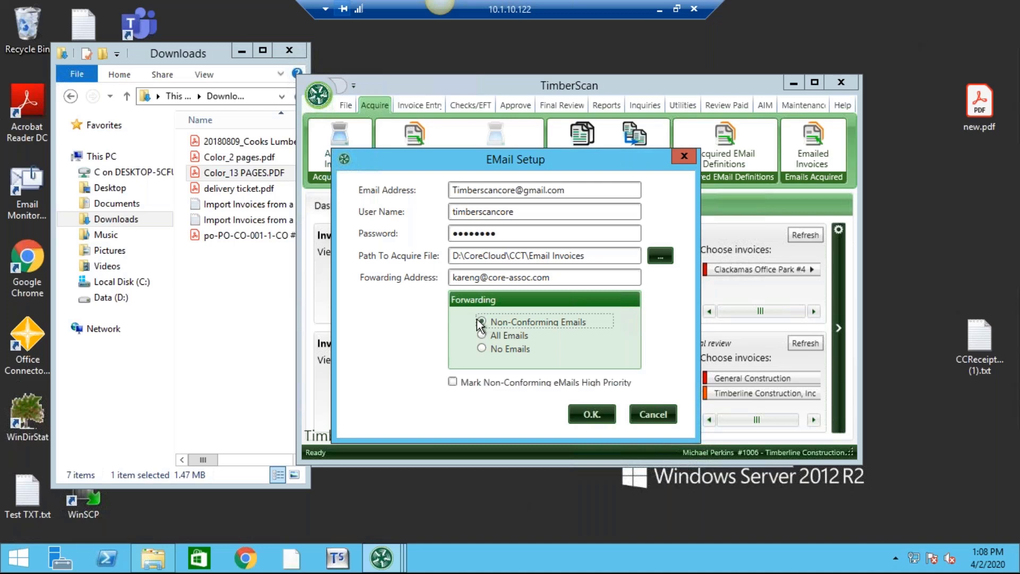
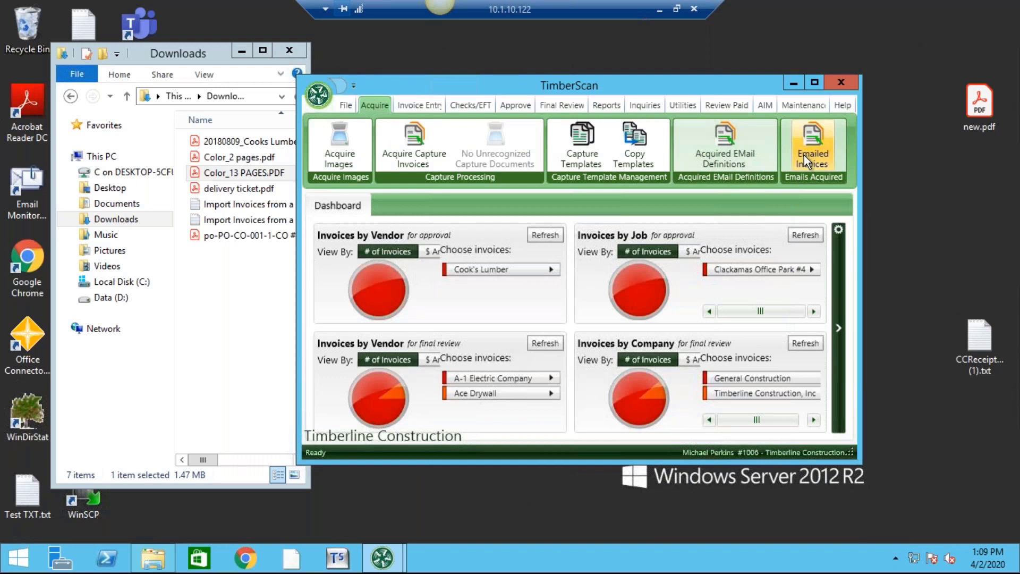
Open the acquired email monitoring definition for the vendor Cook's Lumber.
click(723, 157)
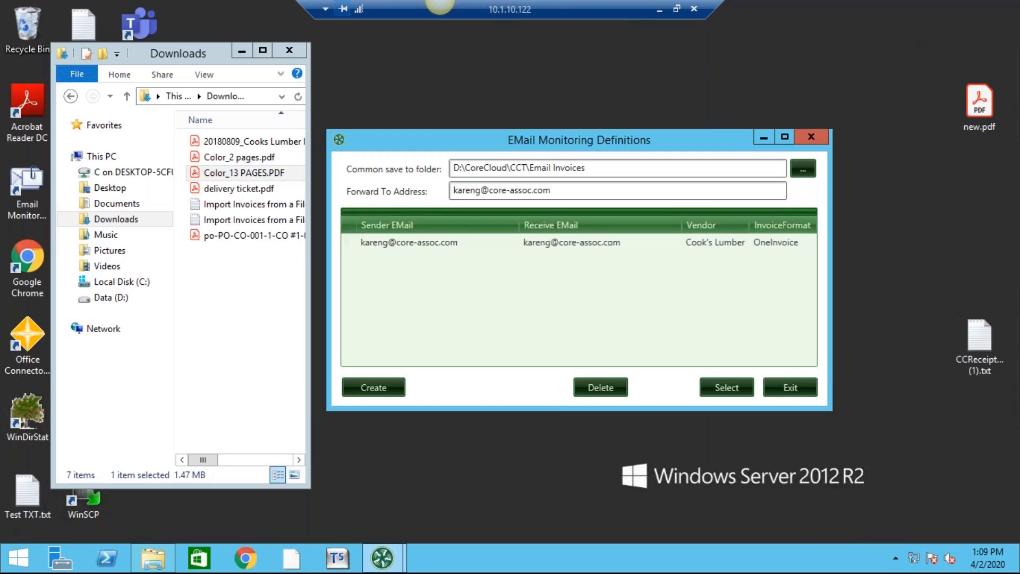
click(602, 241)
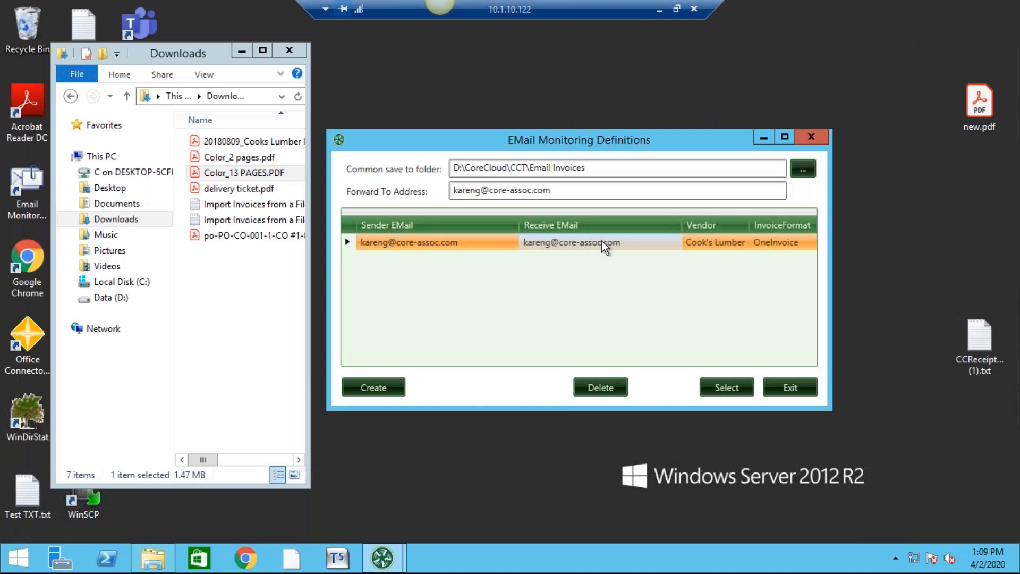
click(719, 389)
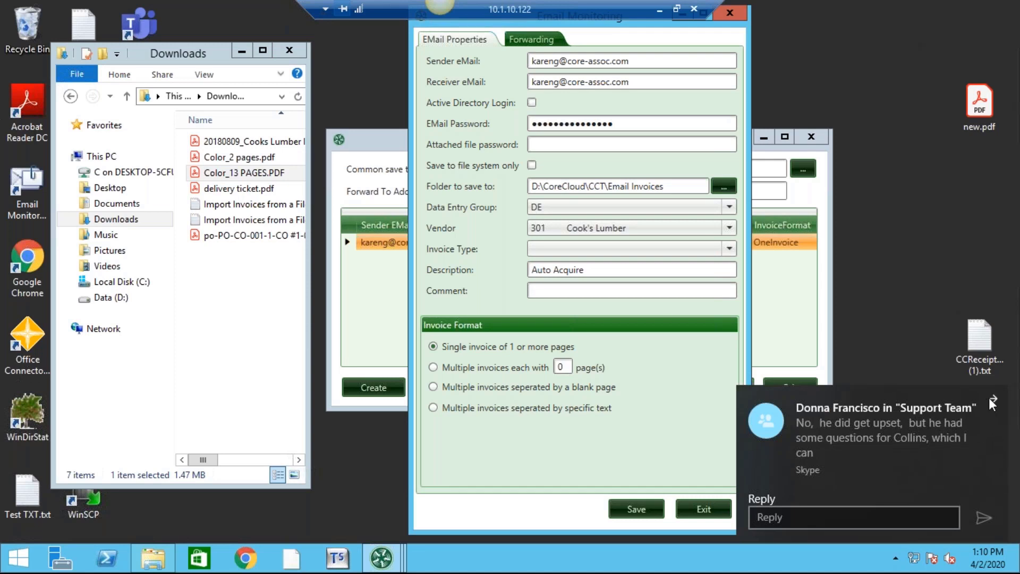
Dismiss the chat notification and close the Cook's Lumber email monitoring definition without saving.
click(992, 399)
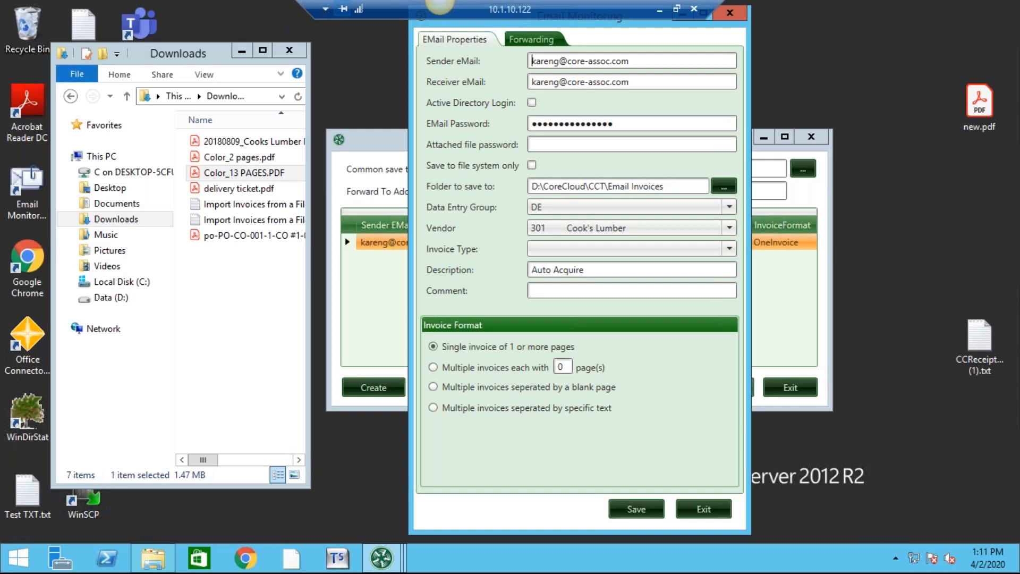
click(716, 506)
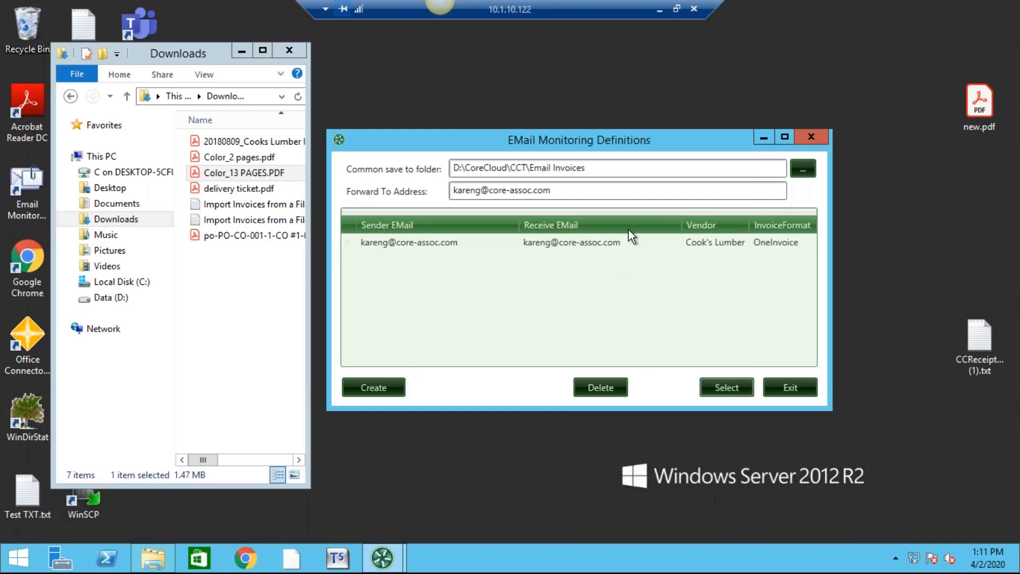
Switch to the Acquiring Invoices - 1 presentation slide and reveal the Capture heading.
click(657, 10)
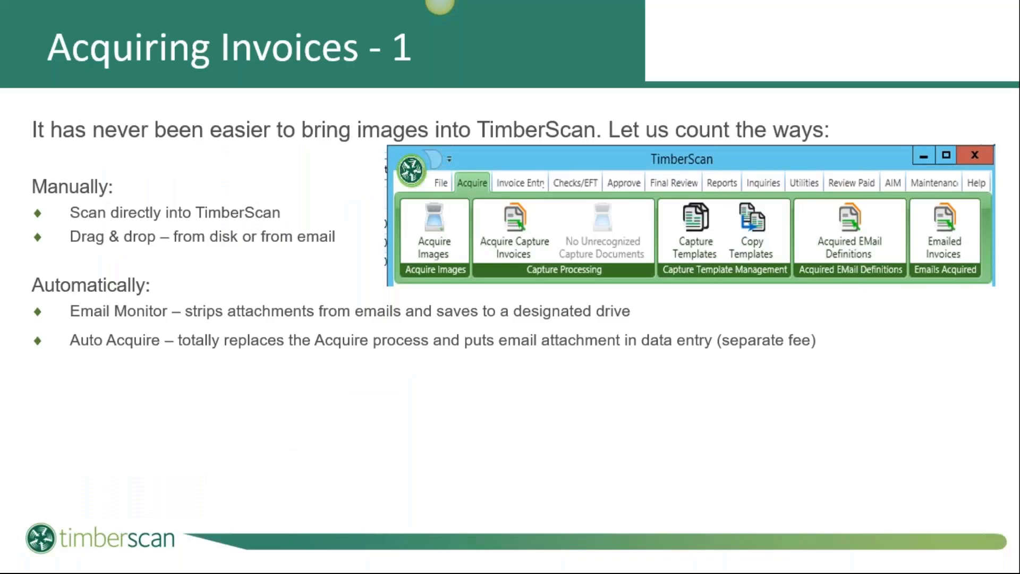
key(Right)
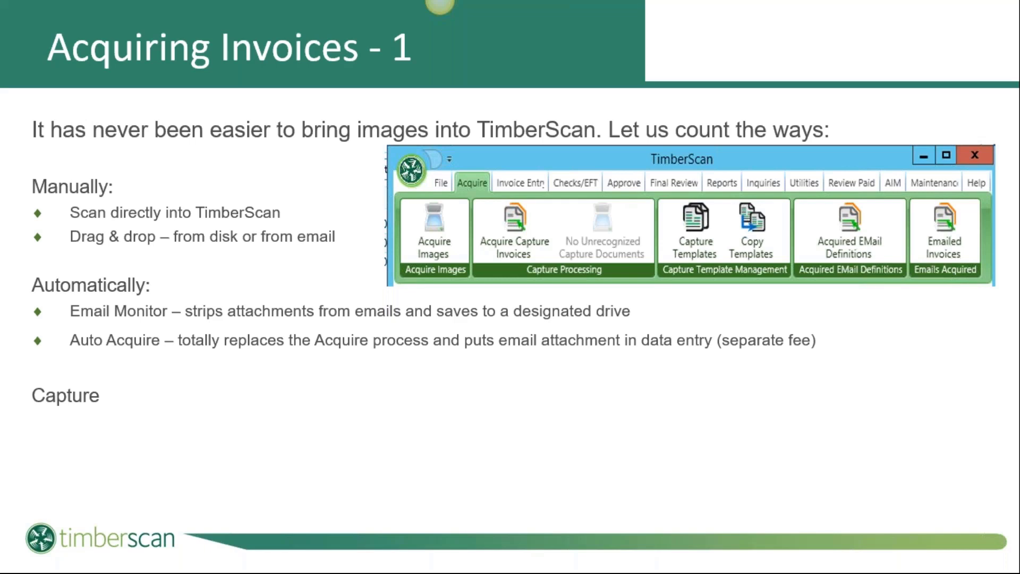
Switch back to TimberScan, close the EMail Monitoring Definitions, and open the Cooks Lumber capture template.
key(alt+Tab)
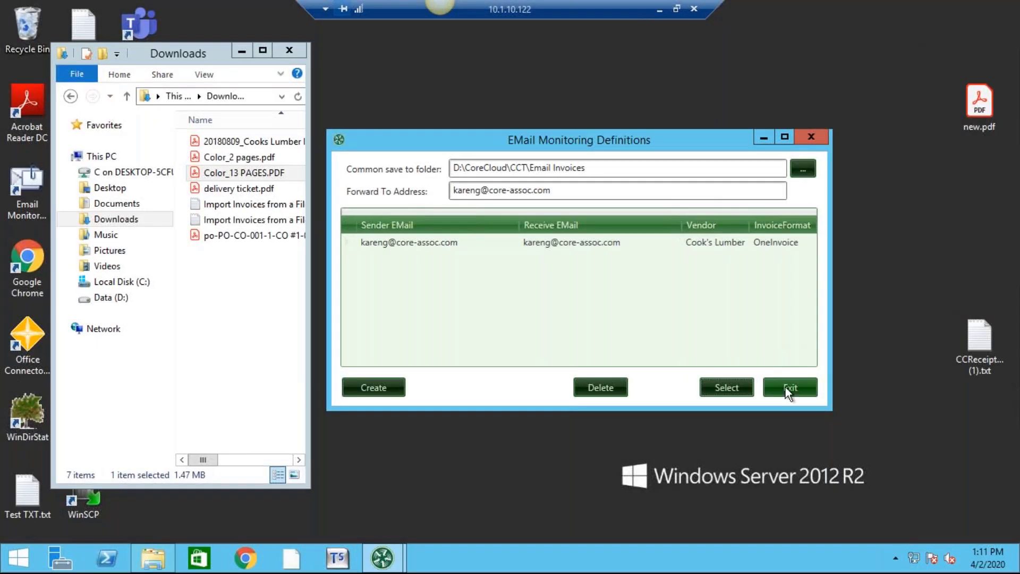
click(785, 387)
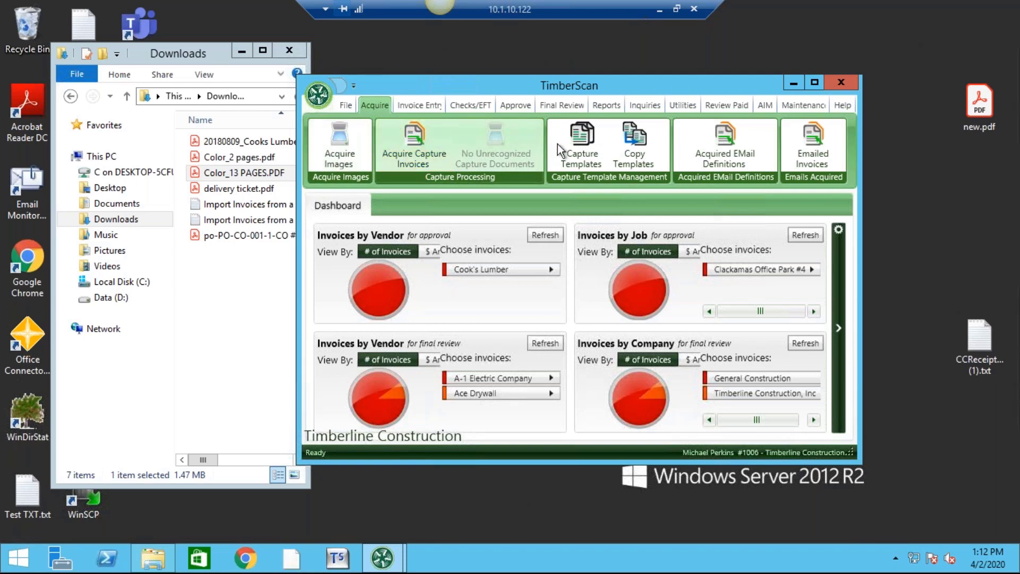
click(577, 142)
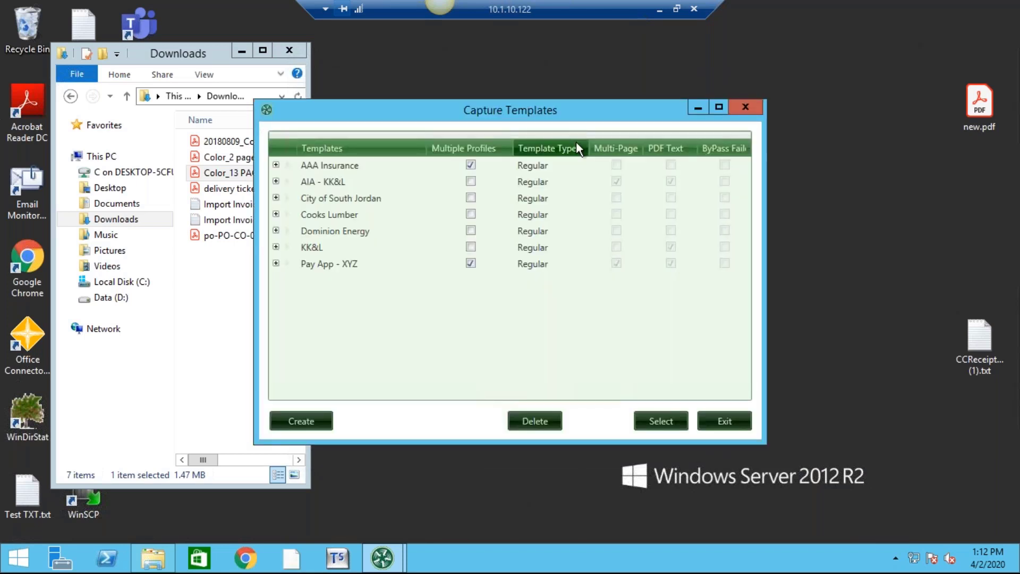
click(340, 199)
click(319, 215)
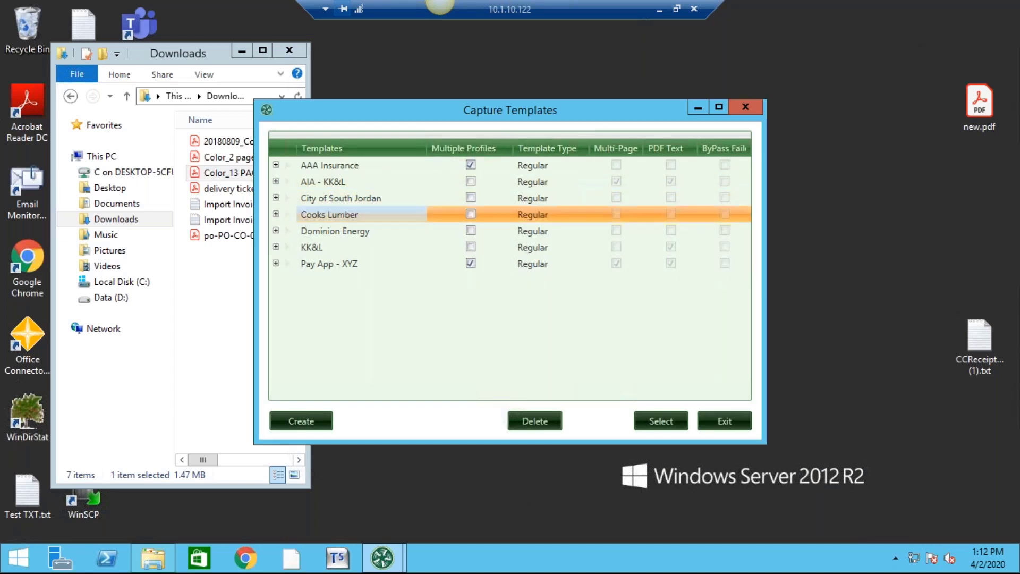
click(650, 423)
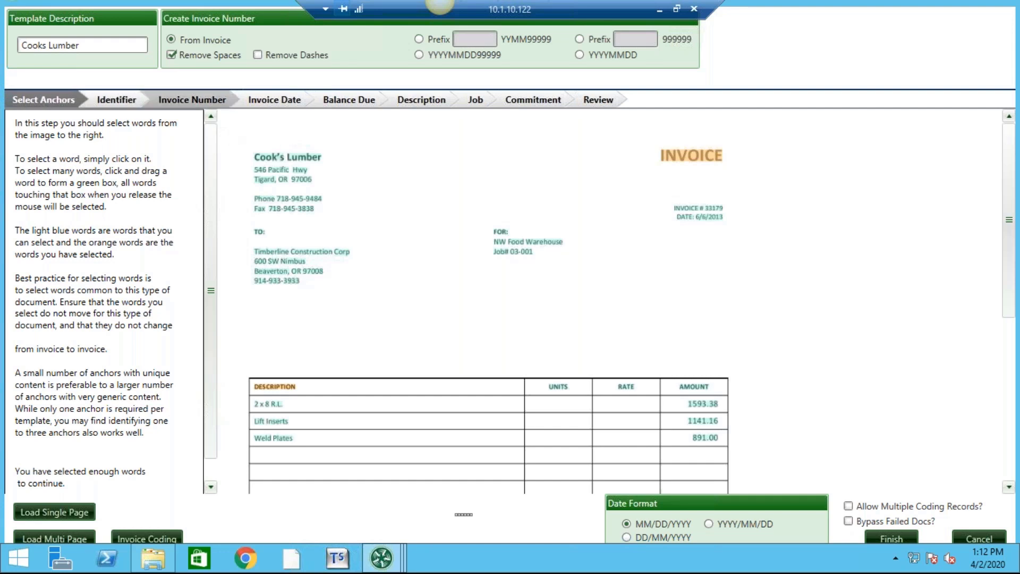
Review the Invoice Number, Invoice Date and Balance Due stages of the Cooks Lumber capture template.
click(191, 100)
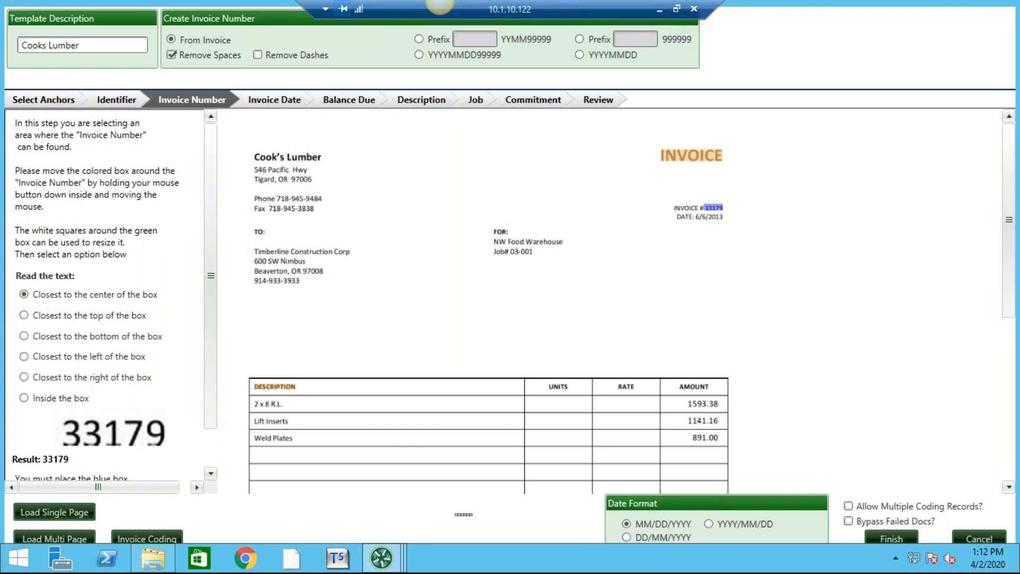
click(309, 102)
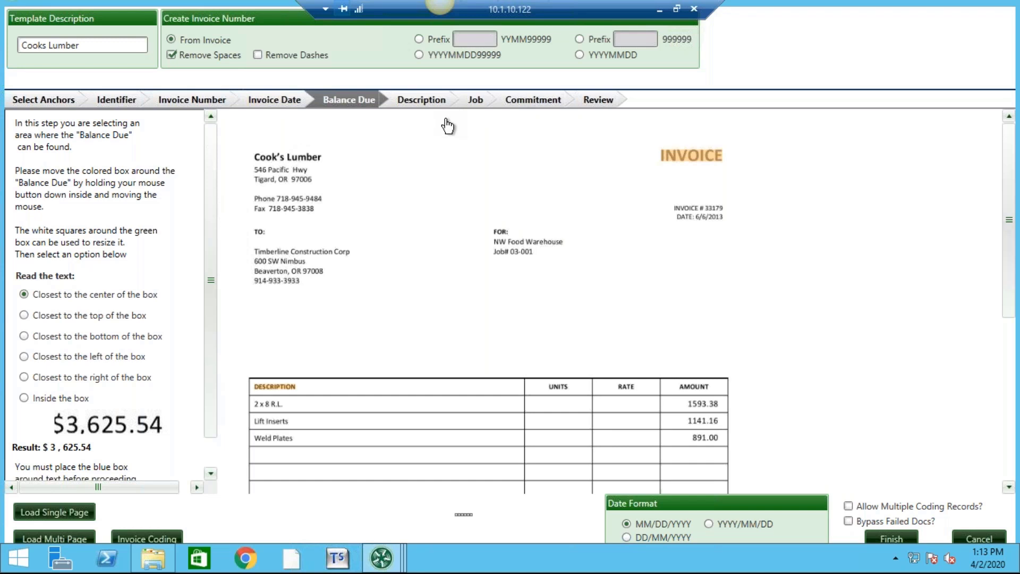
Examine the Cooks Lumber template's invoice coding profile, including its Category field, and cancel out of the profile and template.
click(143, 538)
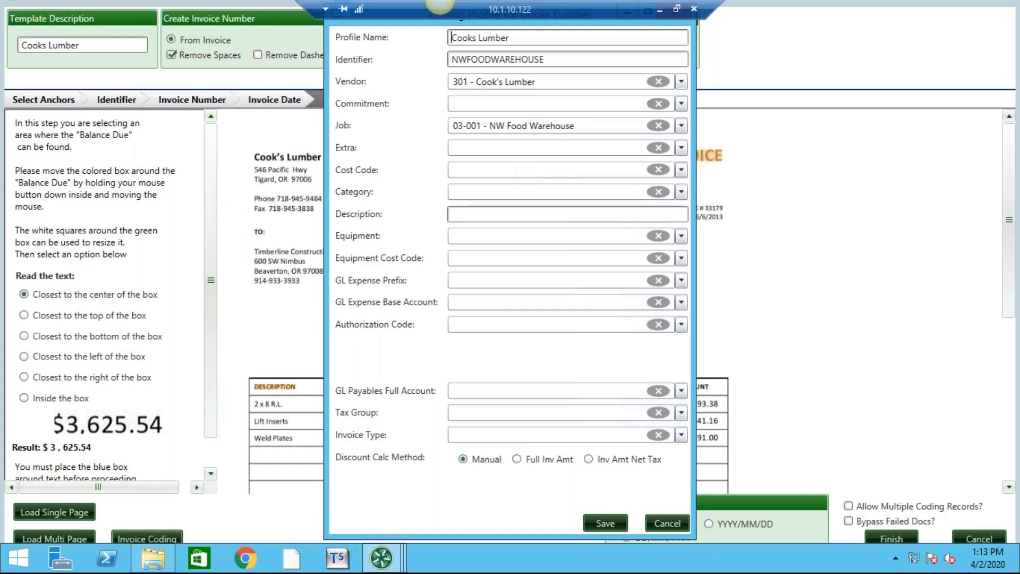
click(512, 196)
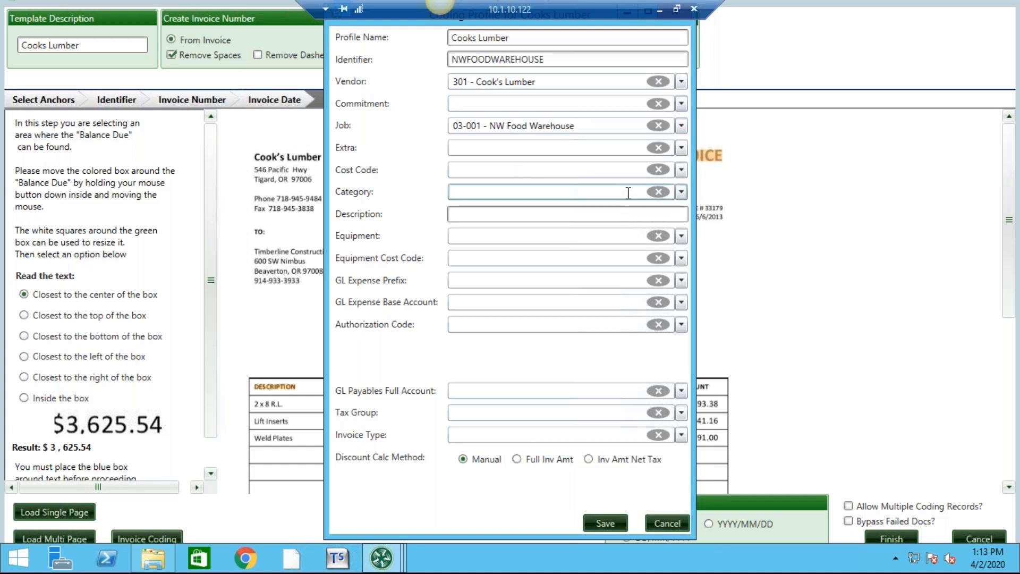
click(681, 193)
click(682, 192)
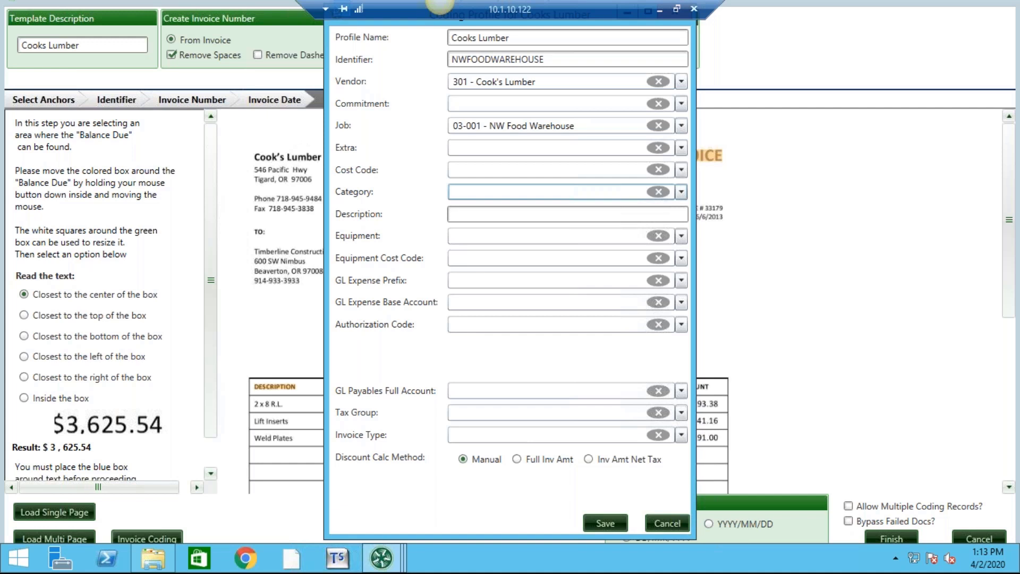
click(672, 519)
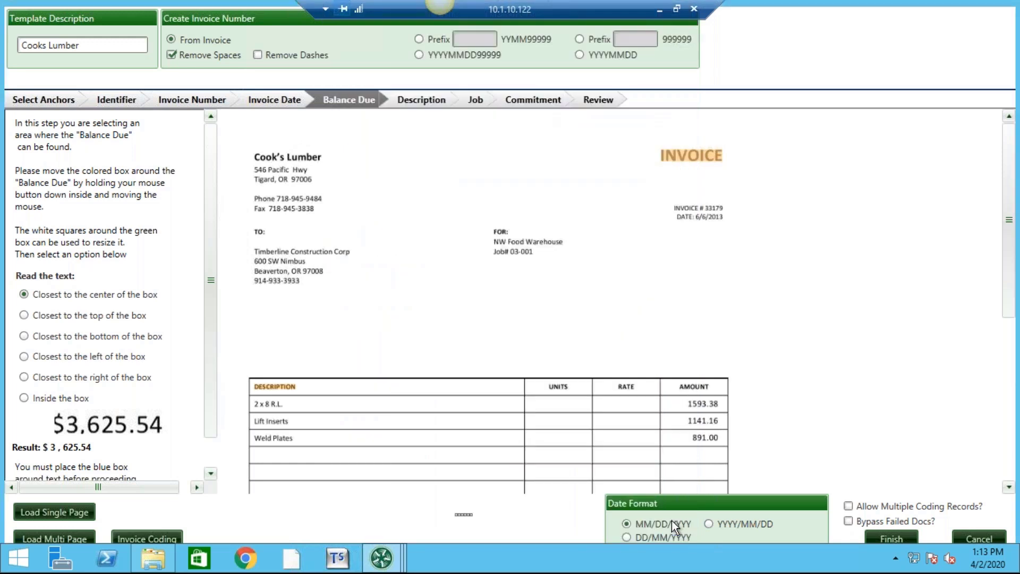
click(974, 538)
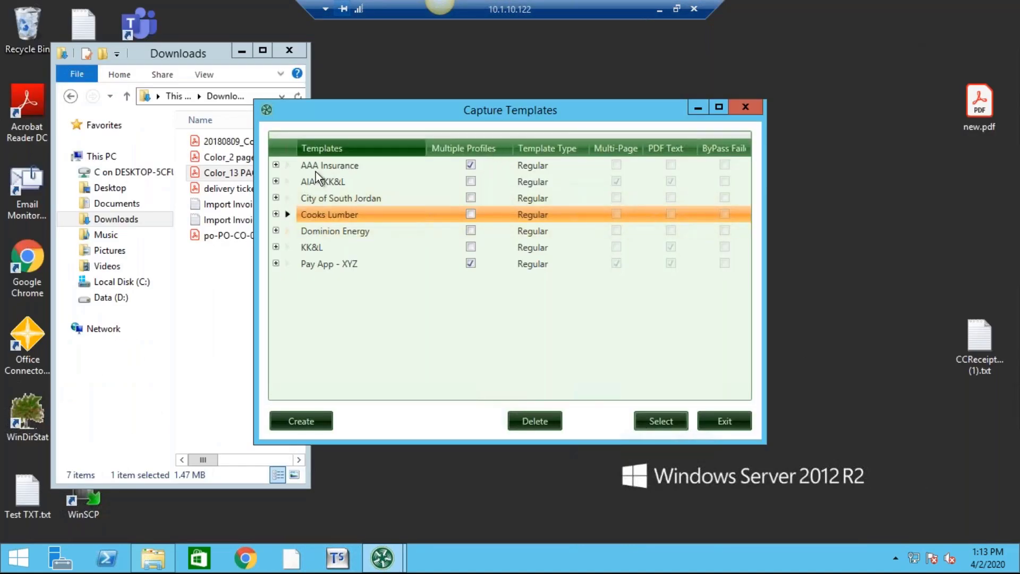
Expand the AAA Insurance capture template to view its profiles, and close the Capture Templates window.
click(276, 165)
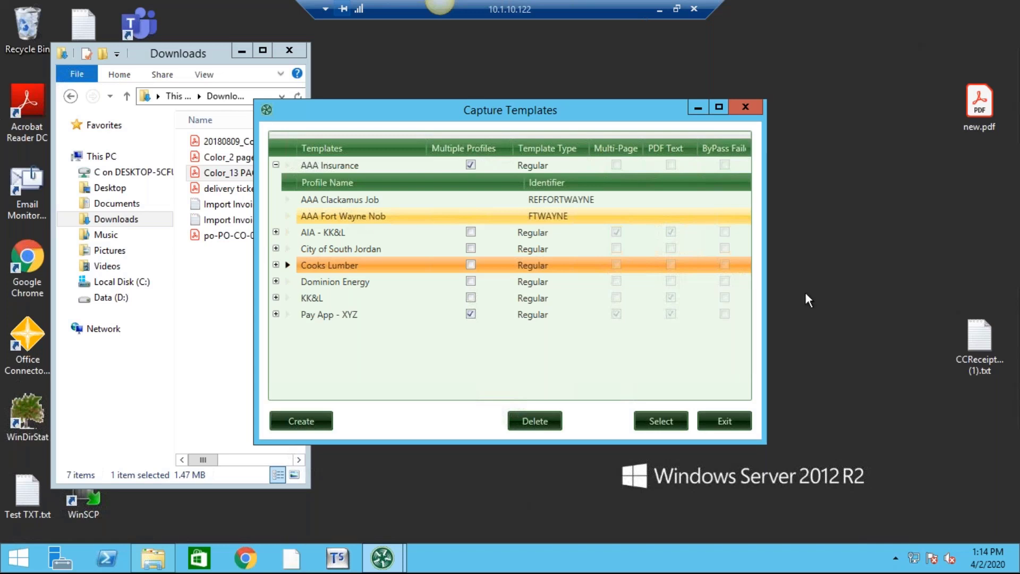
click(727, 421)
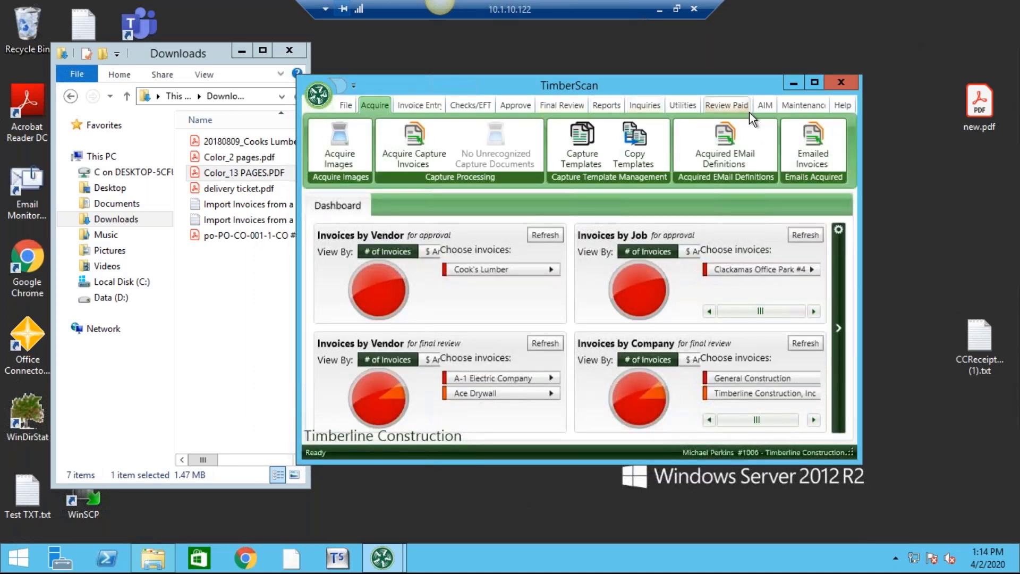
Load the 20180809_Cooks Lumber PDF from Downloads into Acquire Capture Invoices as invoices that will be manually separated.
click(419, 142)
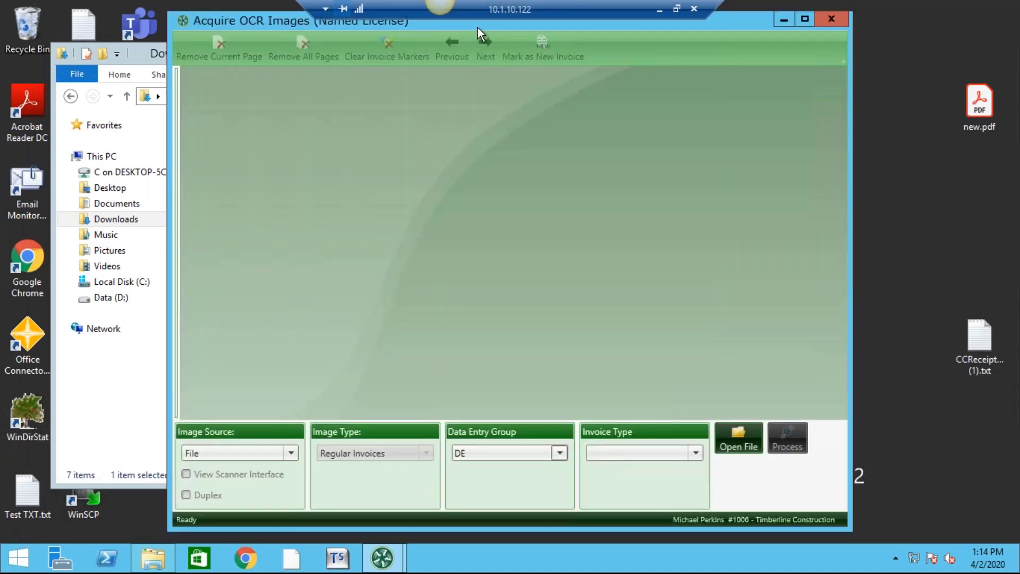
drag(493, 24, 611, 44)
drag(263, 141, 515, 201)
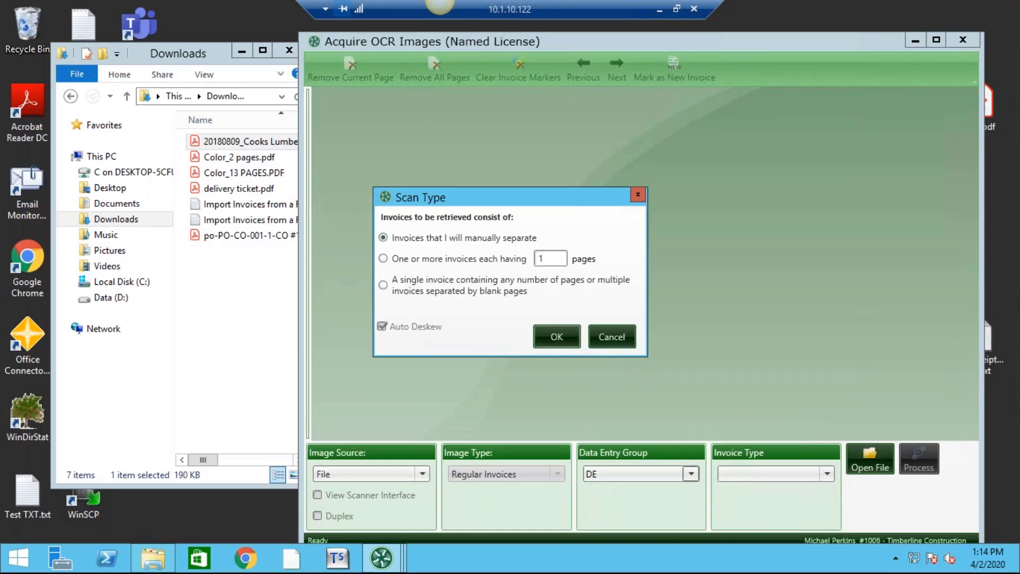
click(559, 338)
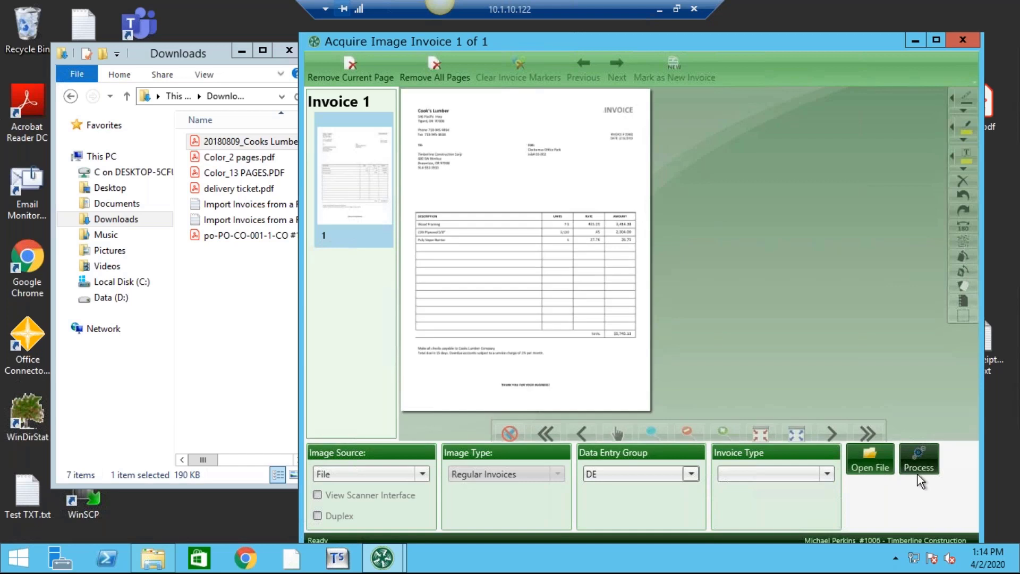
Process the loaded Cook's Lumber invoice through Capture, keeping the original file, and close the acquire window without sending notifications.
click(920, 460)
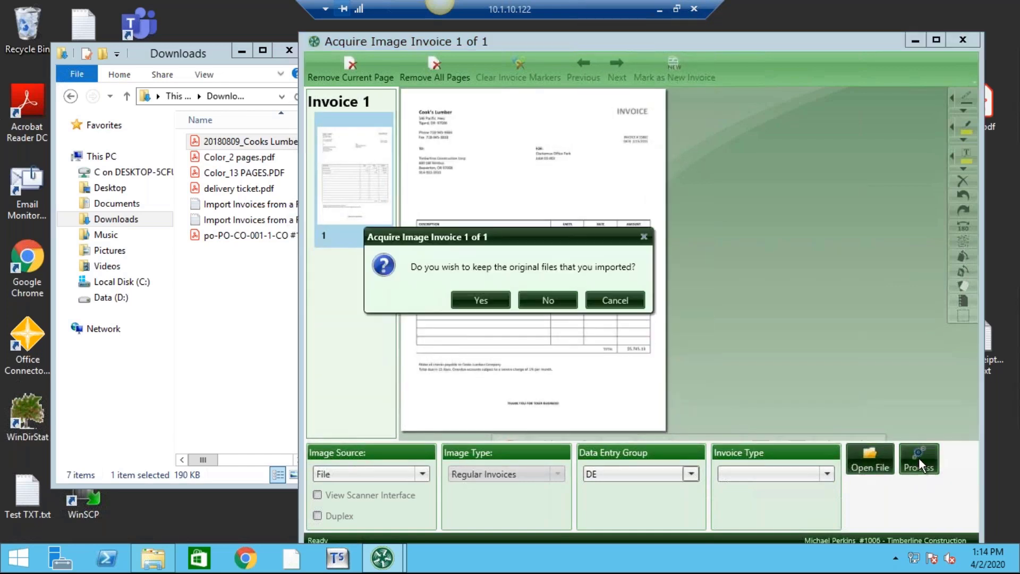
click(476, 301)
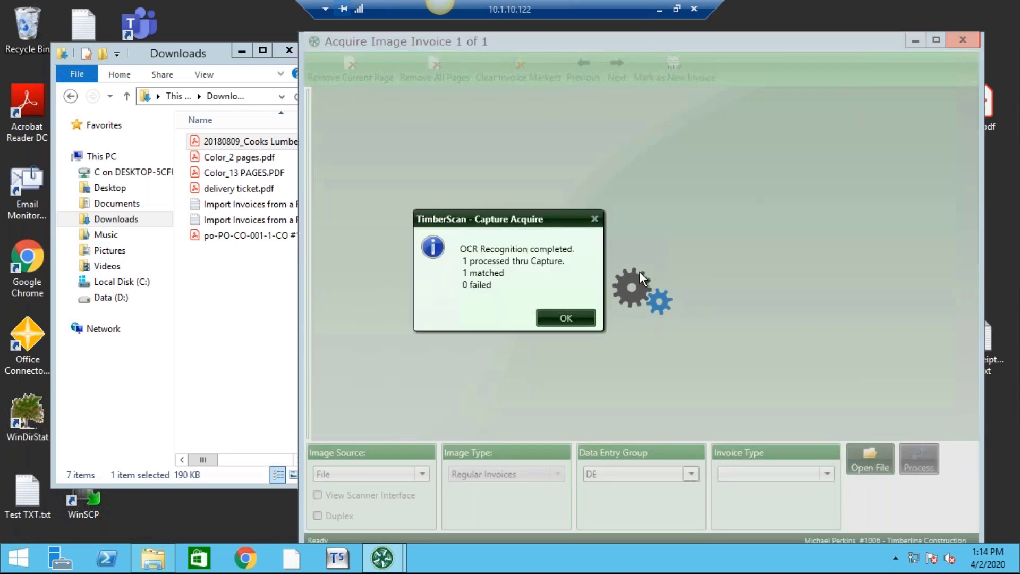
click(578, 320)
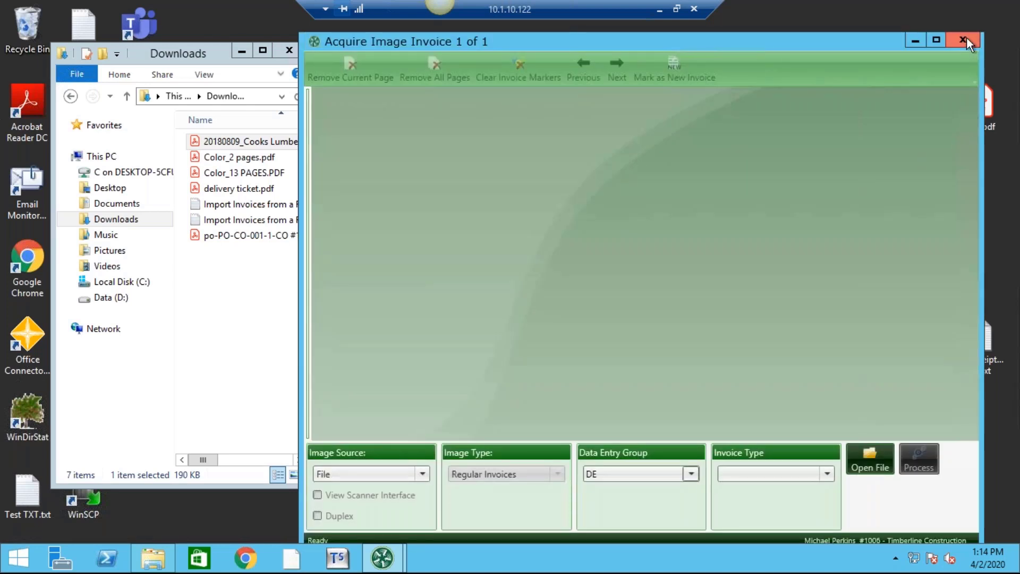
click(964, 40)
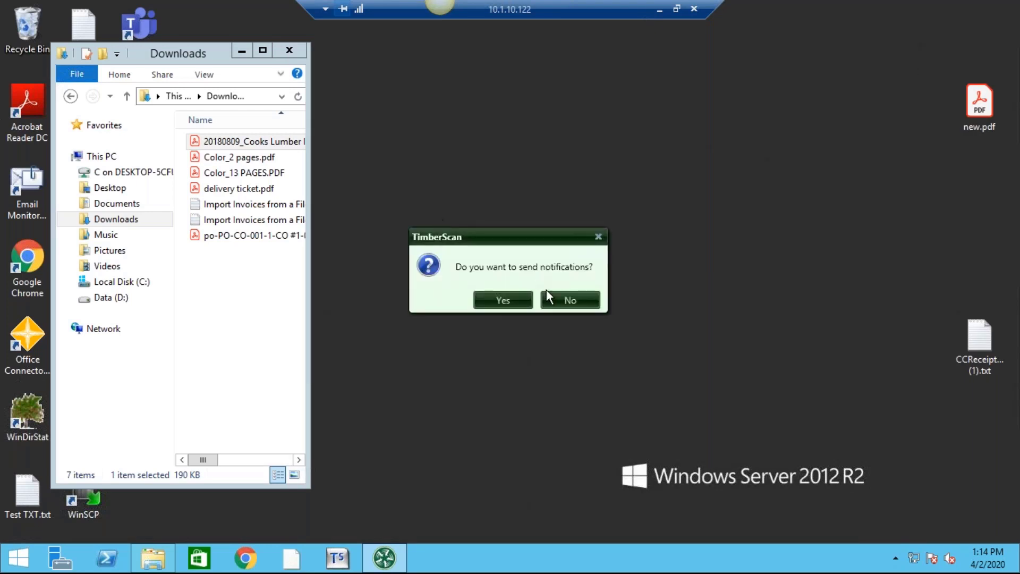
click(558, 300)
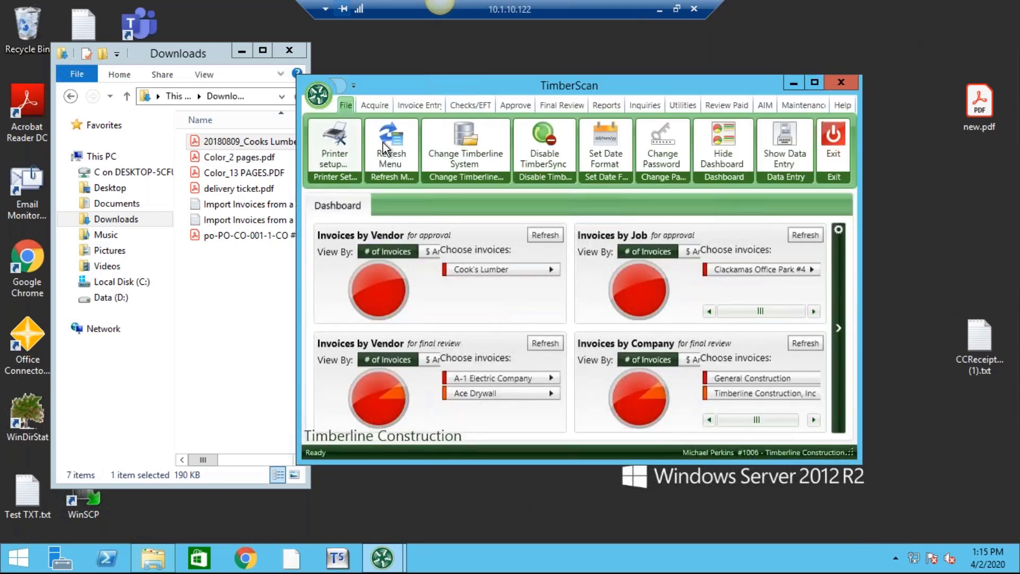
Open the data entry invoices for the specific vendor 301 - Cook's Lumber and go to the second invoice.
click(420, 104)
click(349, 146)
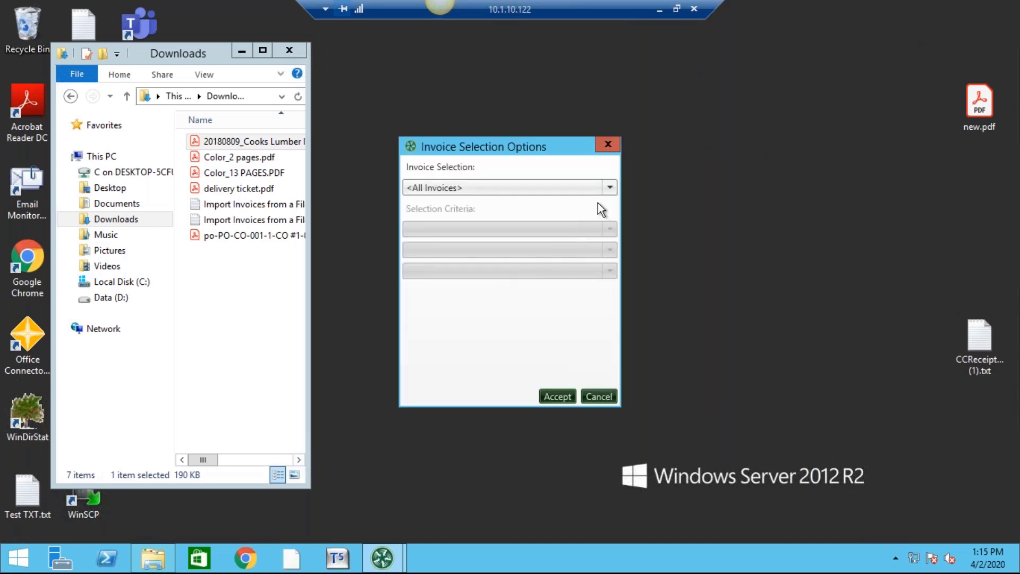
click(610, 186)
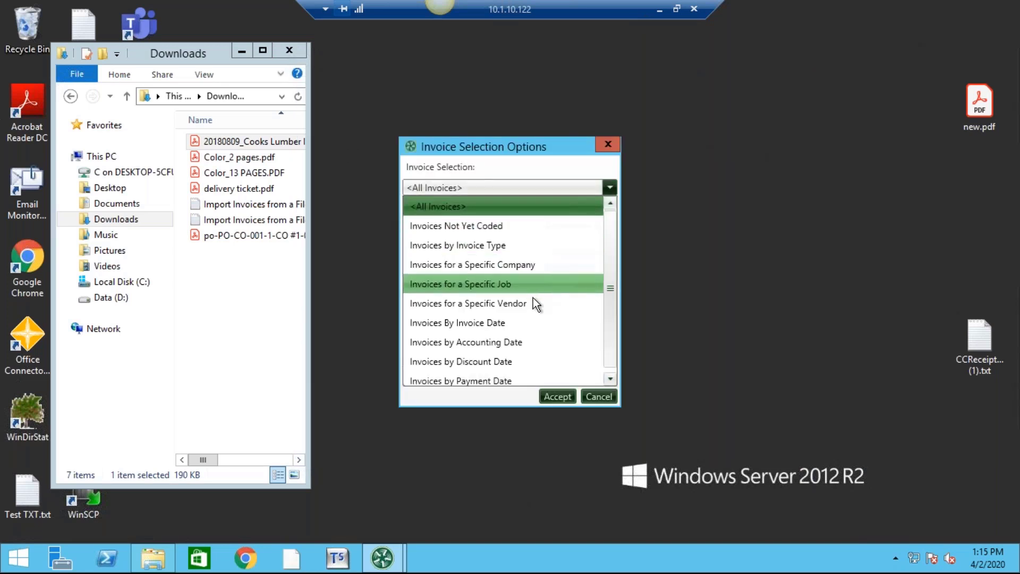
click(528, 303)
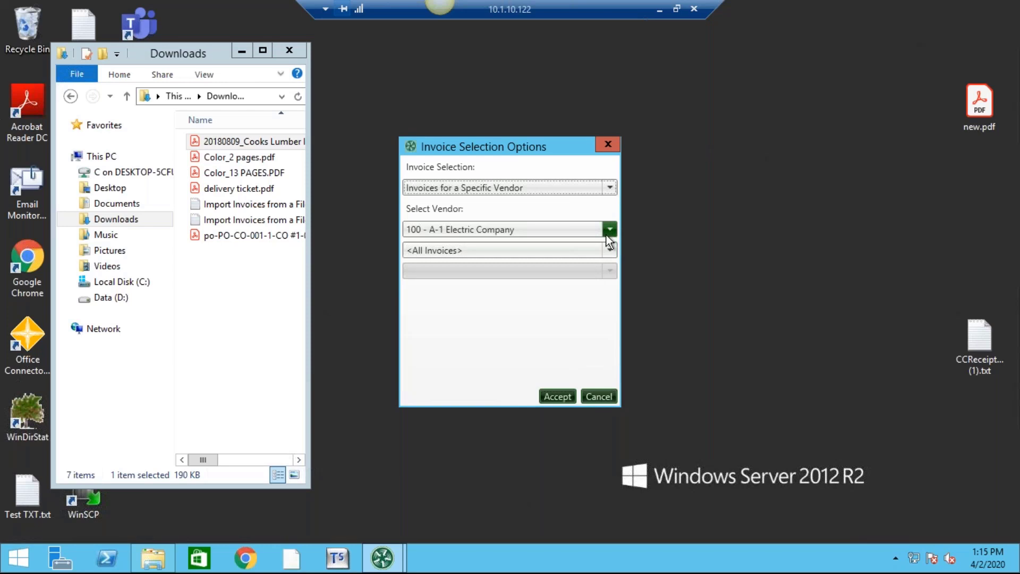
click(610, 229)
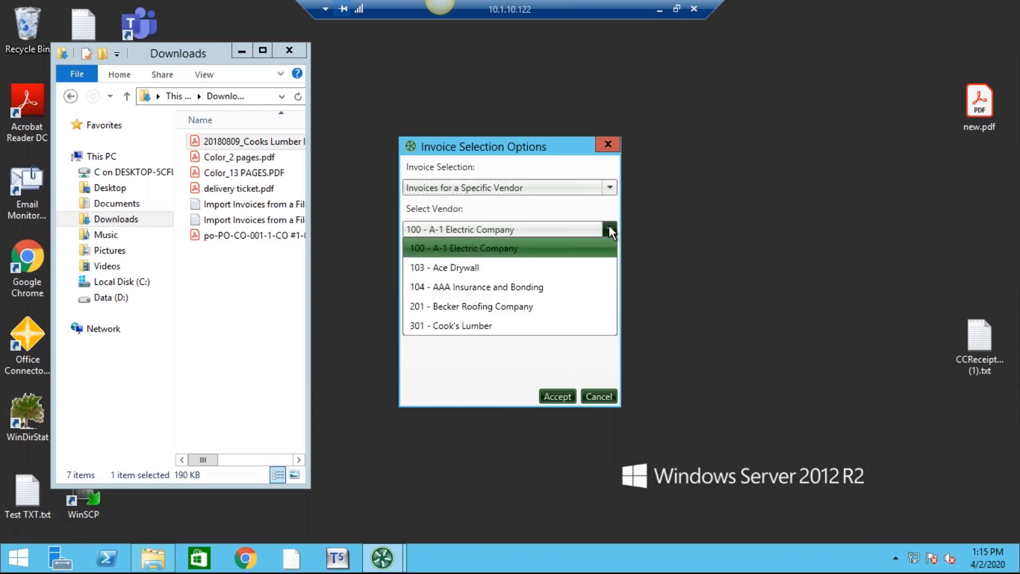
click(489, 326)
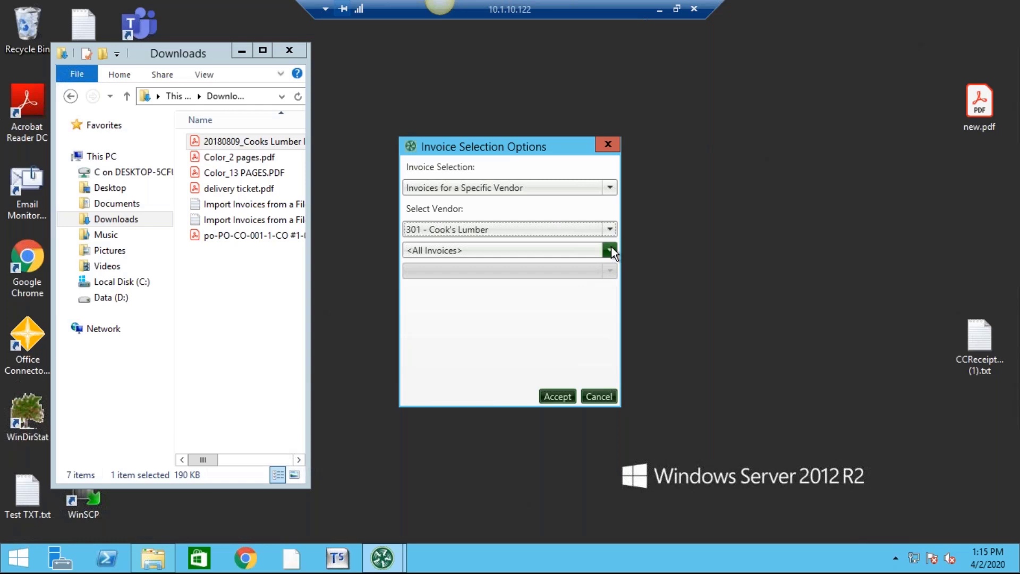
click(554, 395)
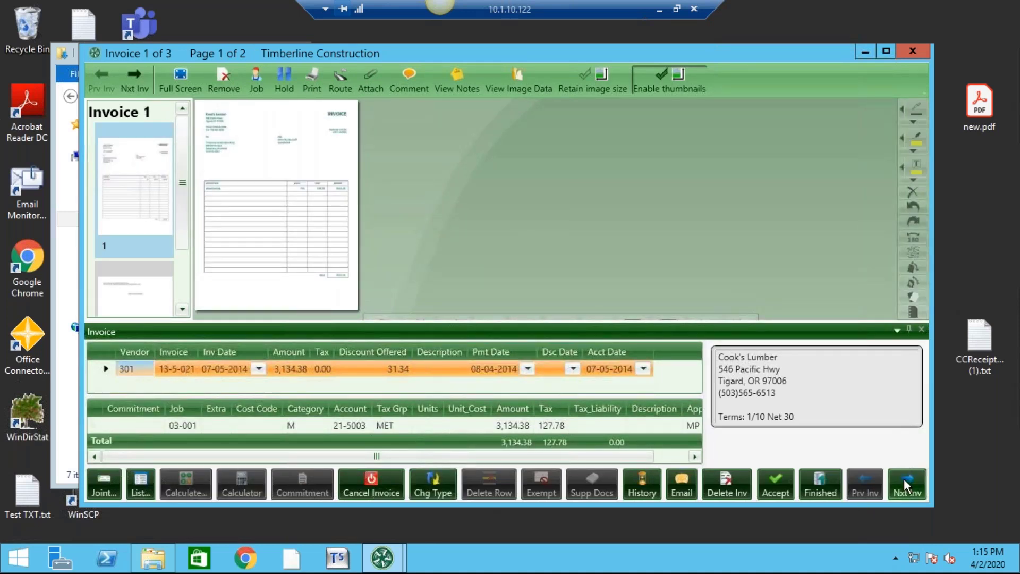
click(910, 483)
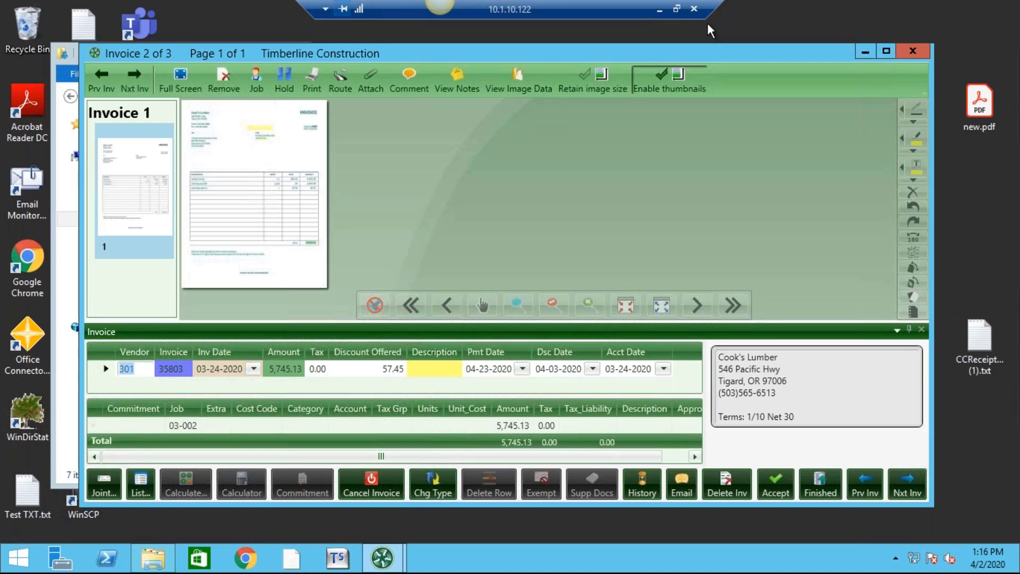
Switch to the Acquiring Invoices - 1 presentation slide and reveal the description under the Capture heading.
click(660, 9)
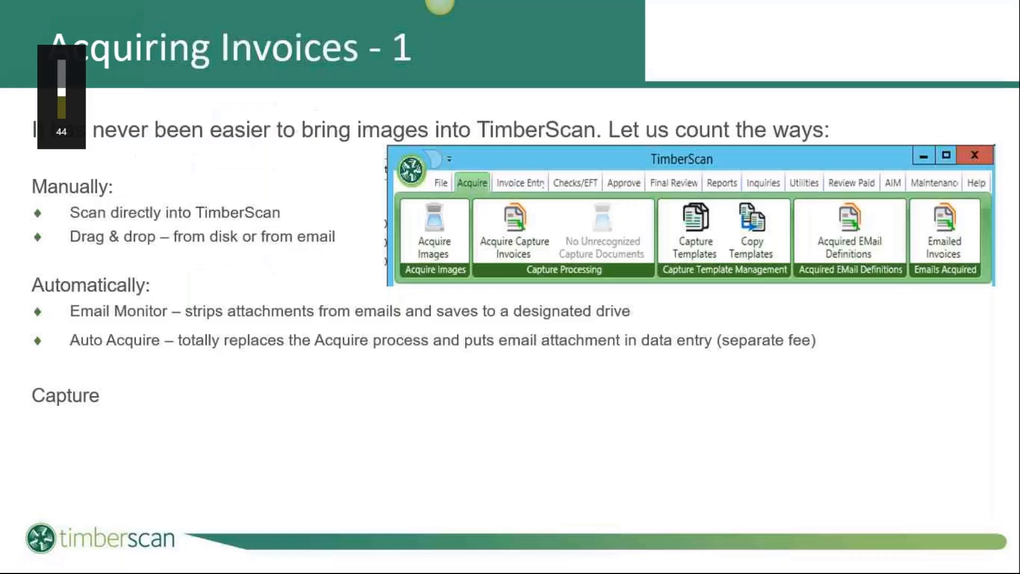
key(Right)
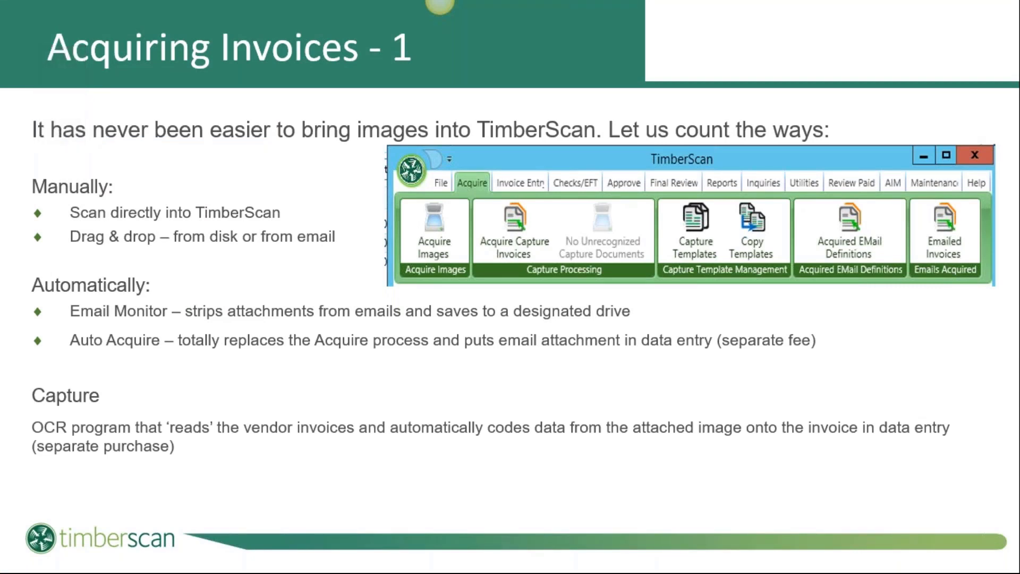
Advance the presentation to the Acquiring Invoices - 2 slide.
key(Right)
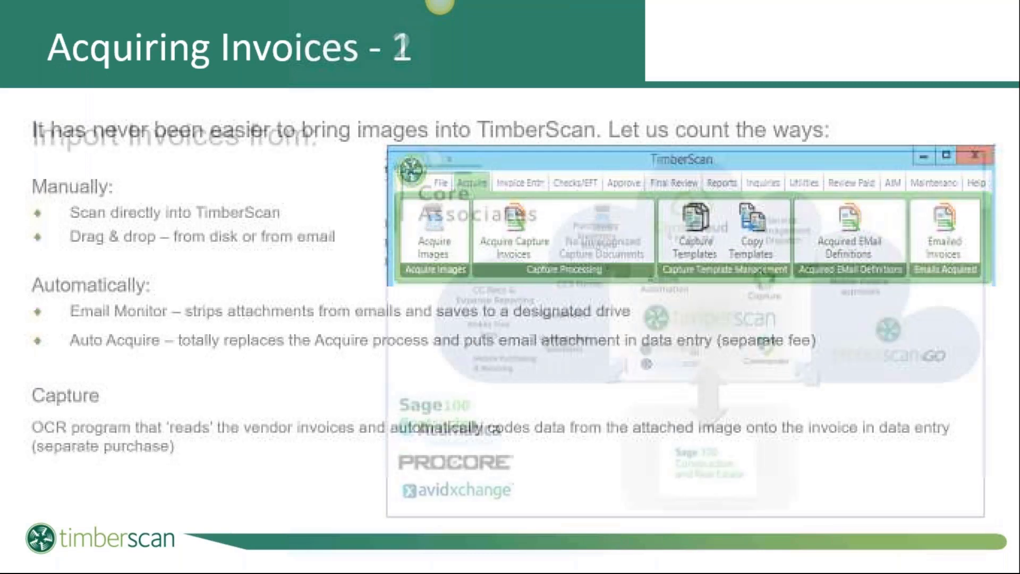
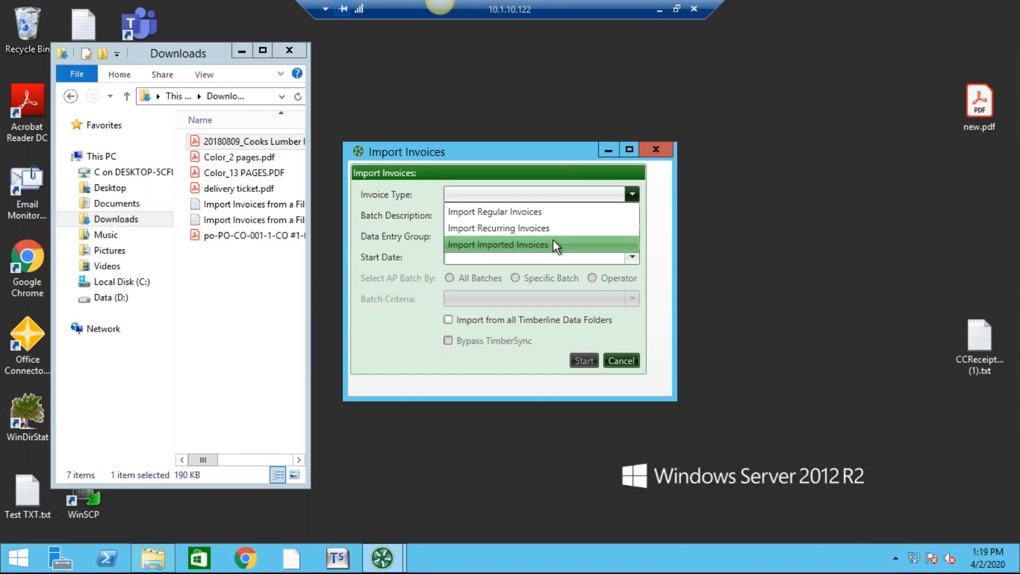
Set up a regular invoice import with the batch description "batch 27" and a start date of 10/01/2014.
click(539, 212)
click(534, 214)
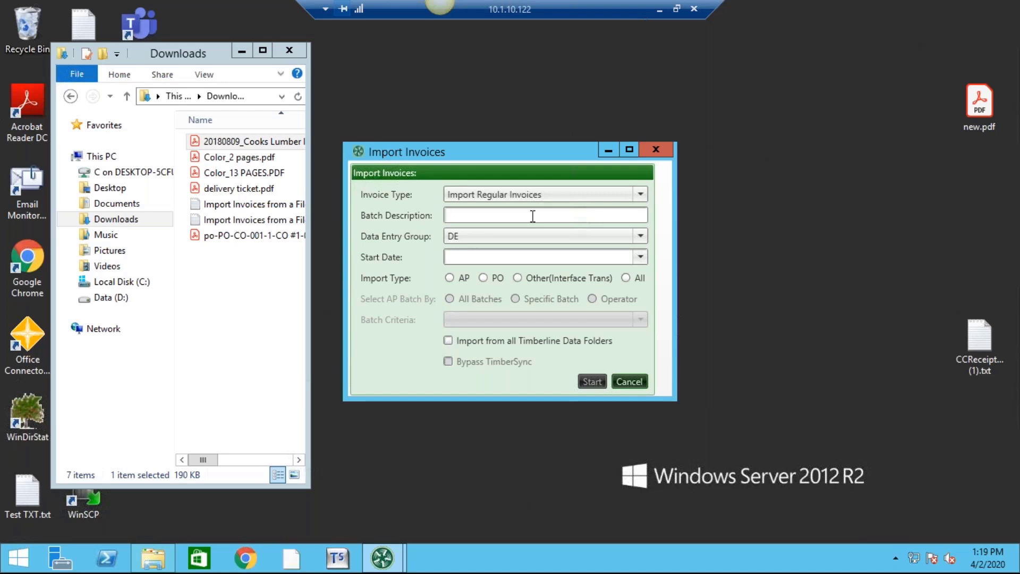
text(batch 27)
key(Tab)
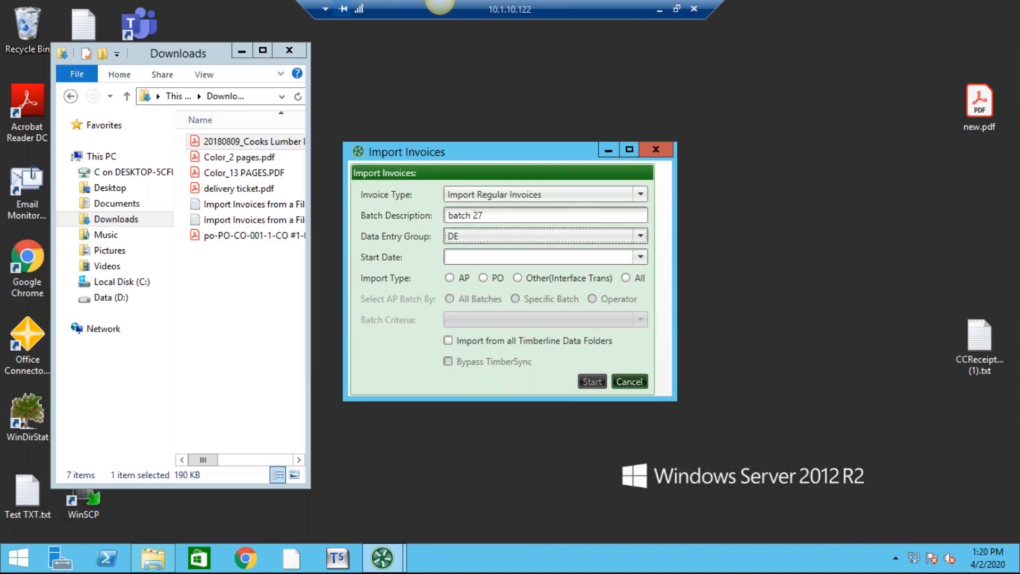
click(639, 255)
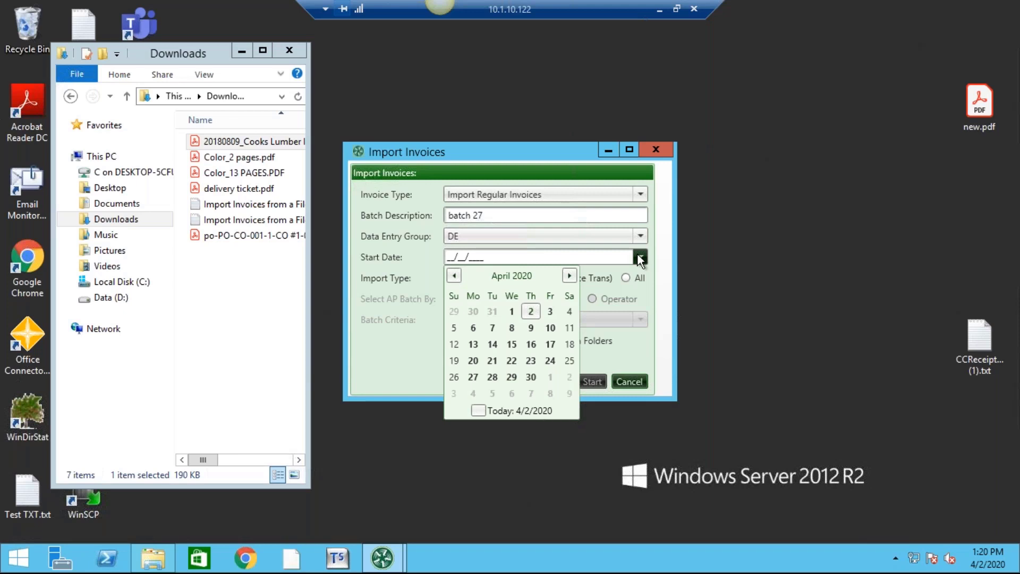
text(10/09/__14)
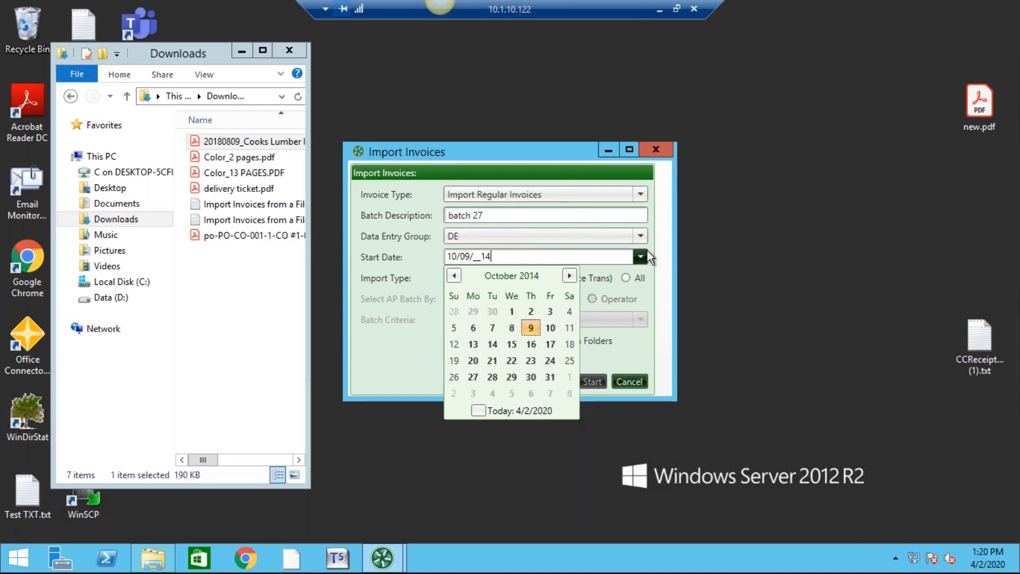
click(512, 312)
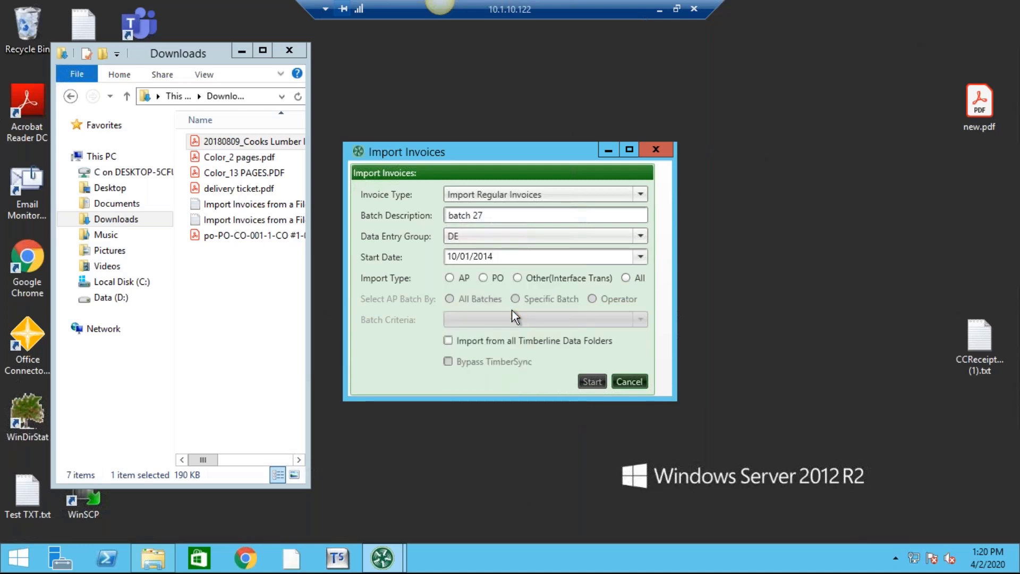
Import the AP invoices from the specific batch 27 - Enter Invoices and dismiss the completion message.
click(450, 278)
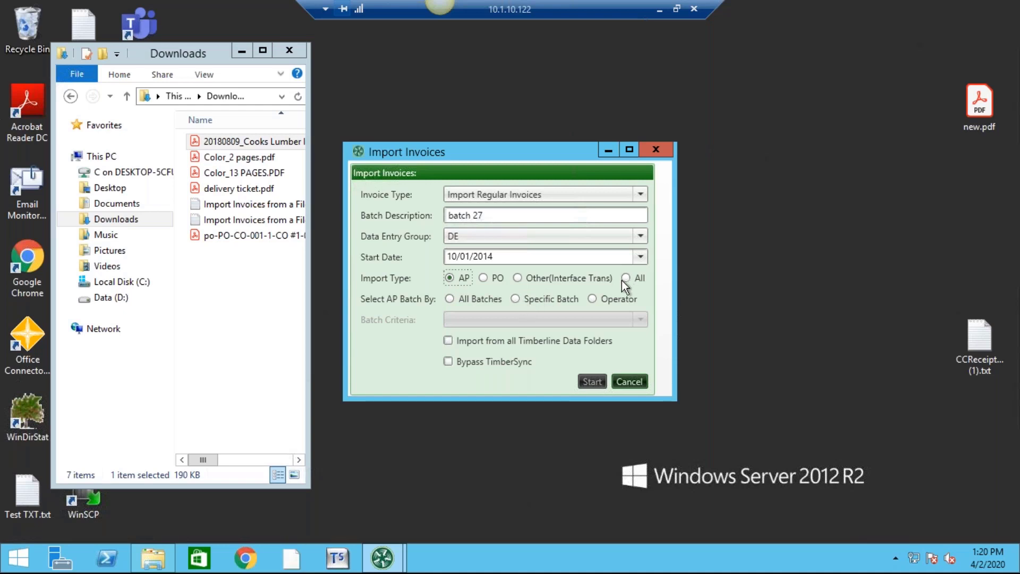
click(513, 298)
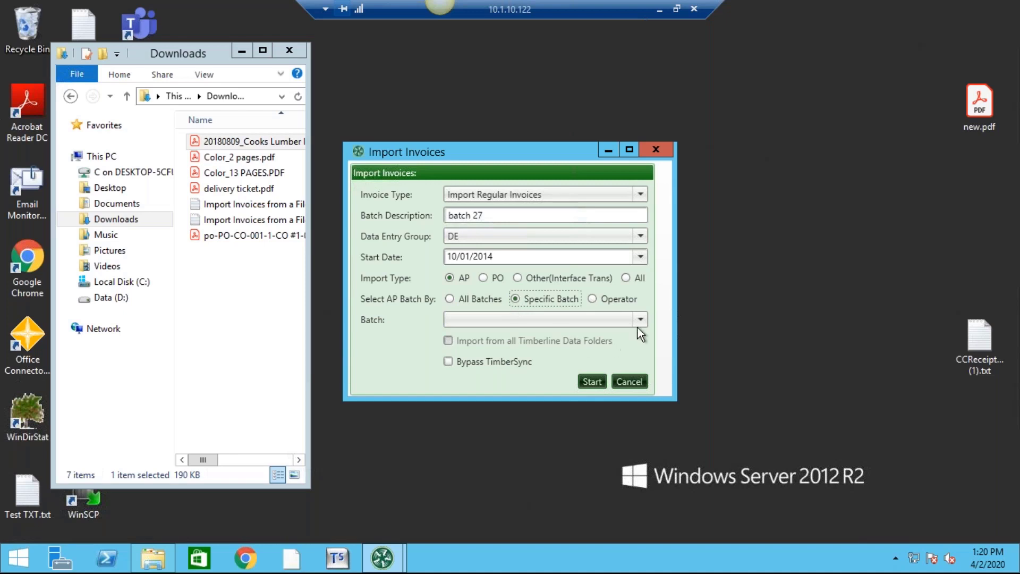
click(641, 320)
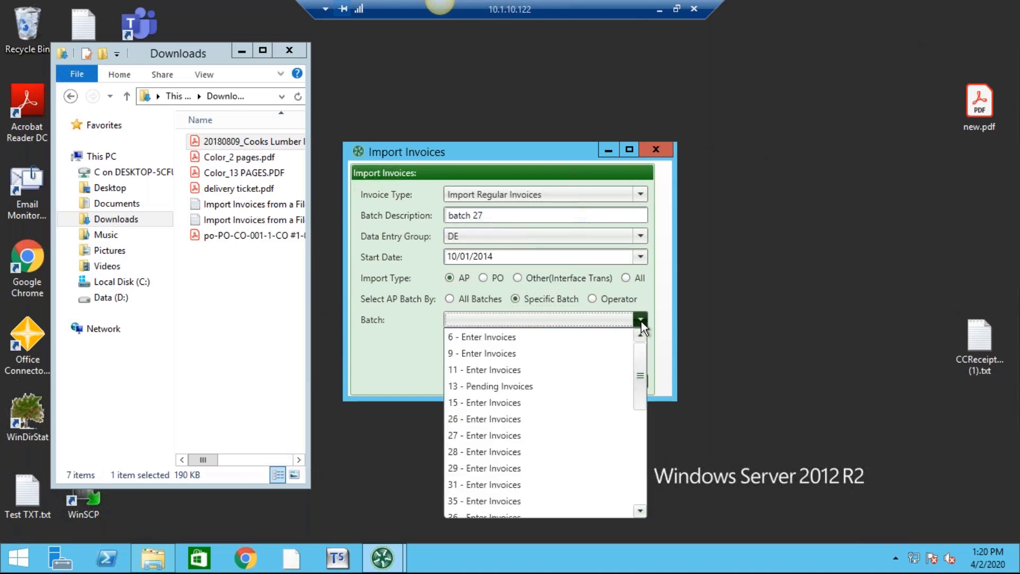
click(550, 445)
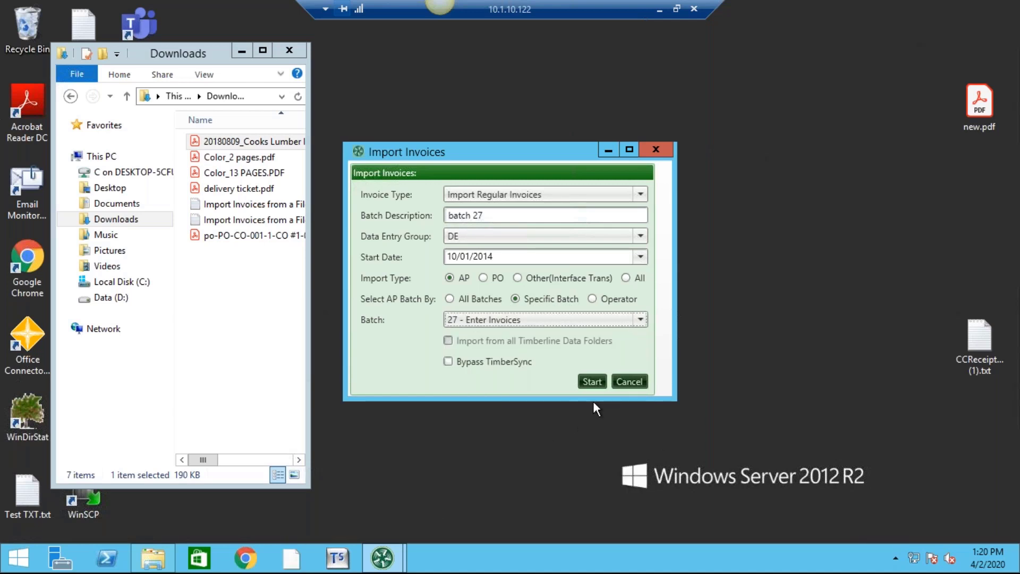
click(593, 381)
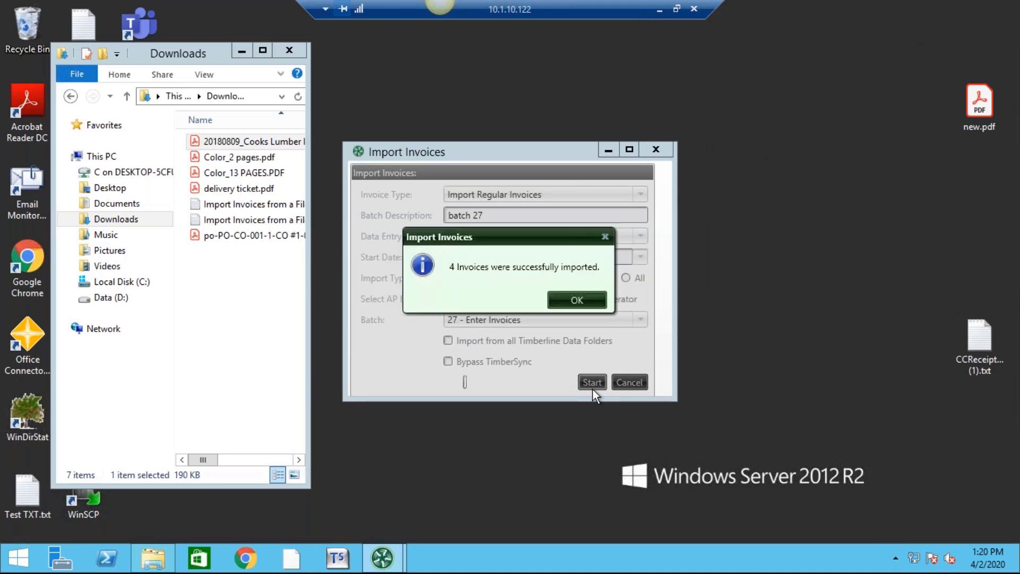
click(577, 300)
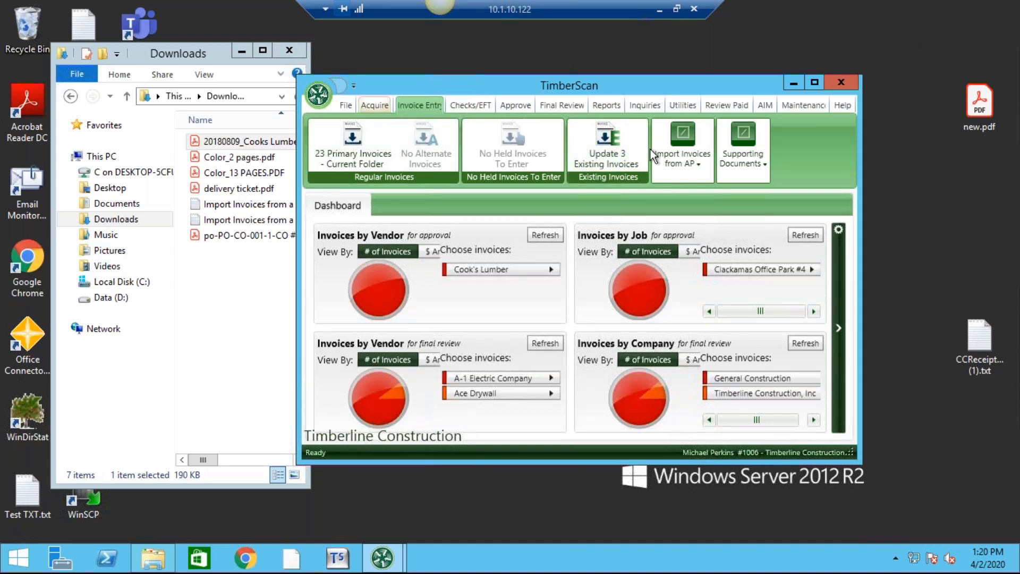
Open Match Imported Invoices for the Invoices for Imported frm File image batch and the batch 27 (Sage AP Batch 27) invoice batch.
click(693, 161)
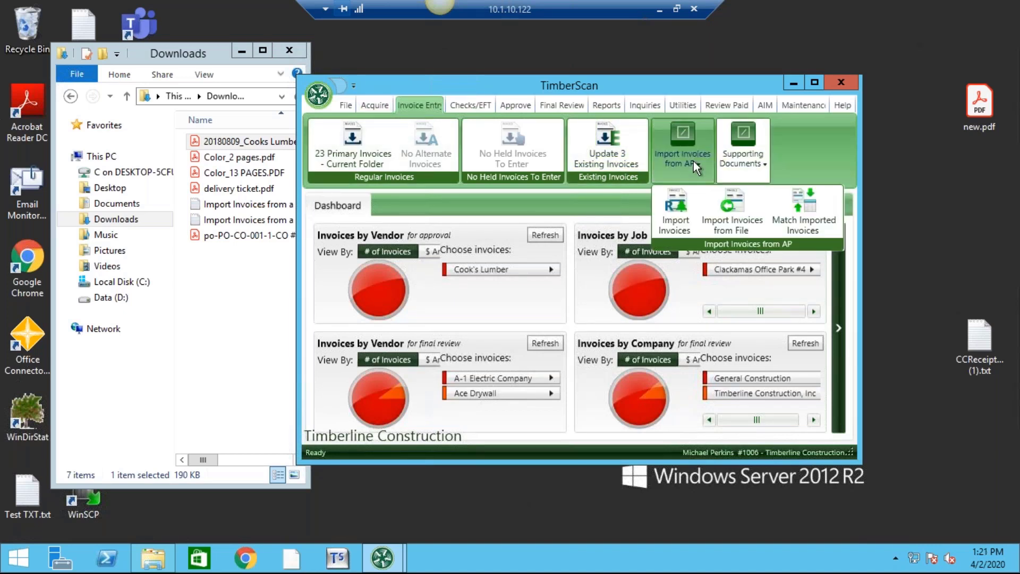
click(796, 206)
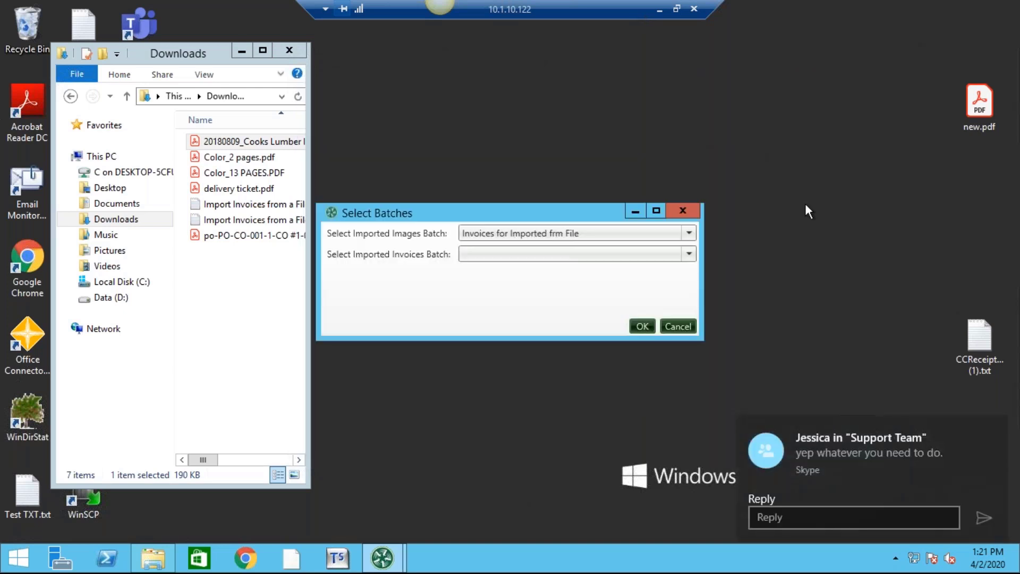
click(688, 254)
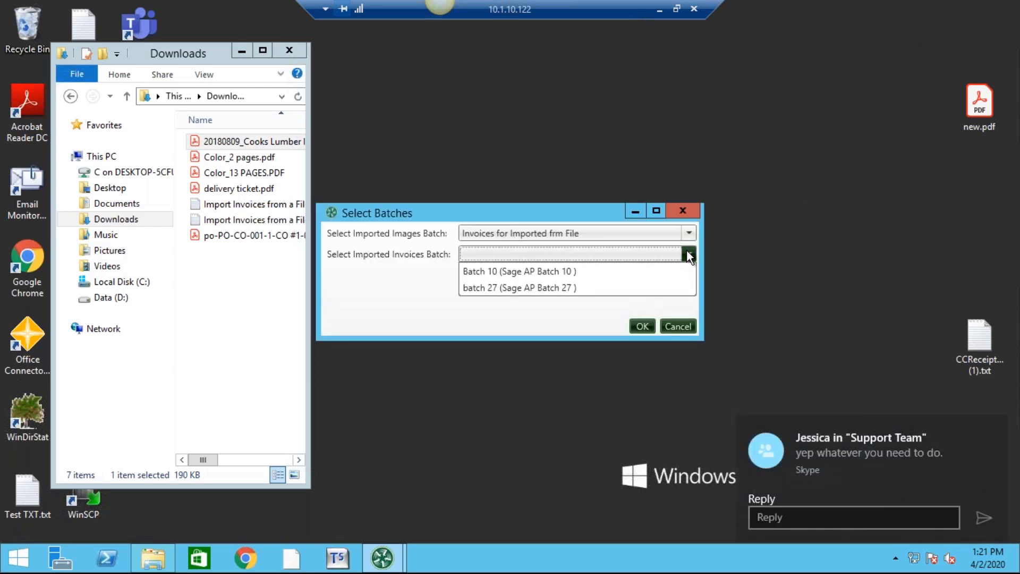
click(613, 289)
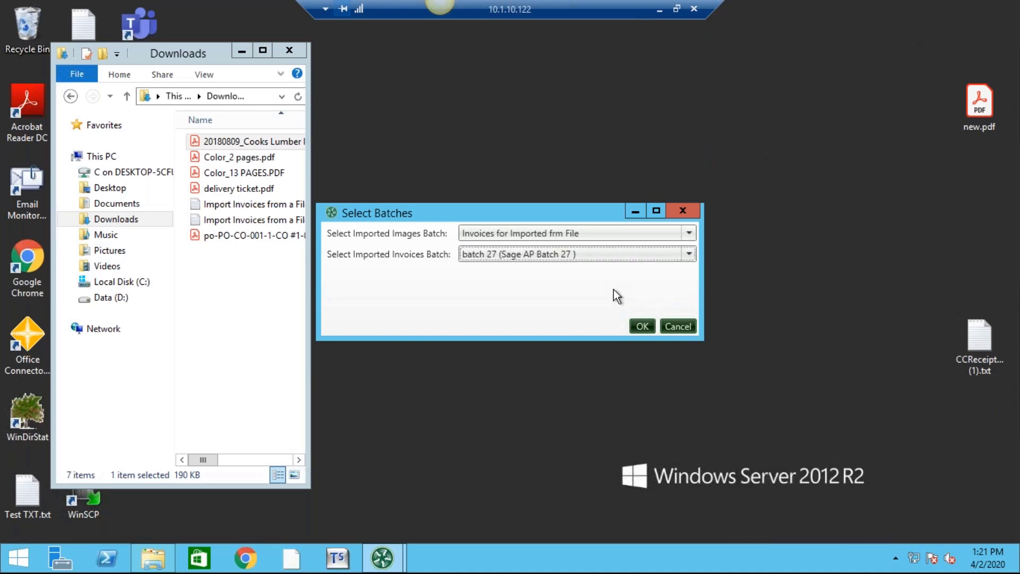
click(643, 326)
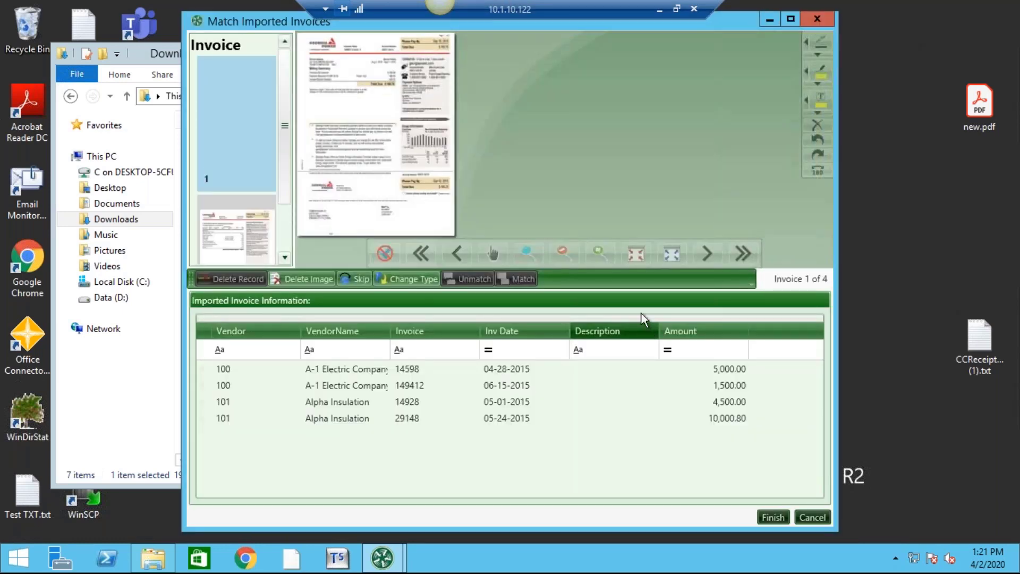
Match the first invoice image with A-1 Electric Company invoice 14598, and cancel out of the matching window.
click(327, 363)
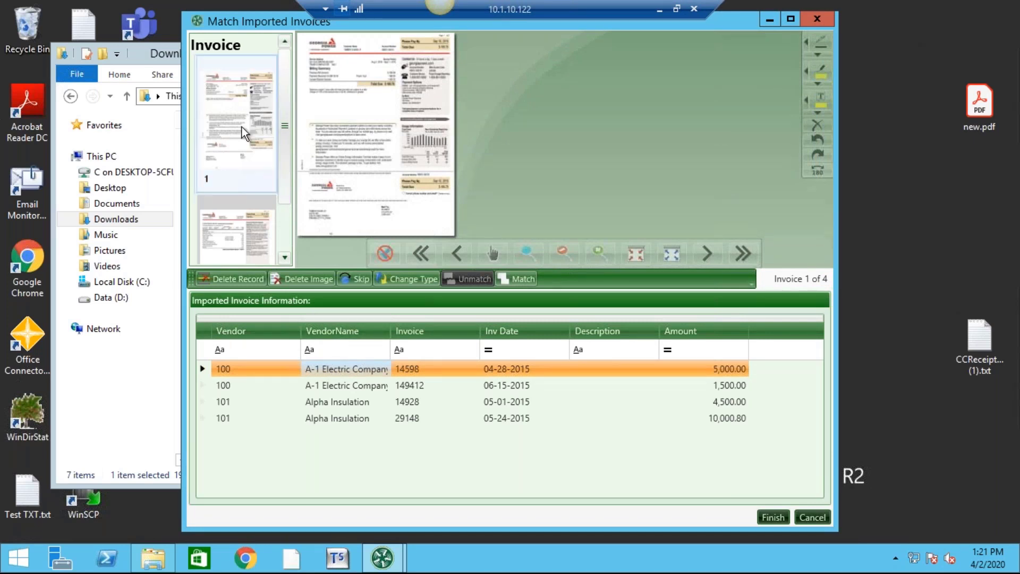
click(528, 278)
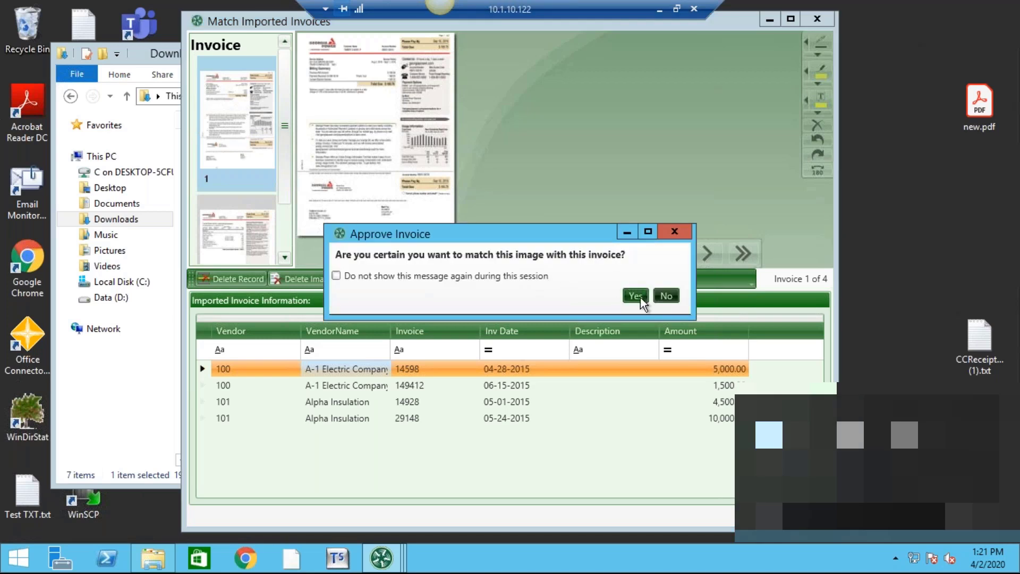
click(635, 296)
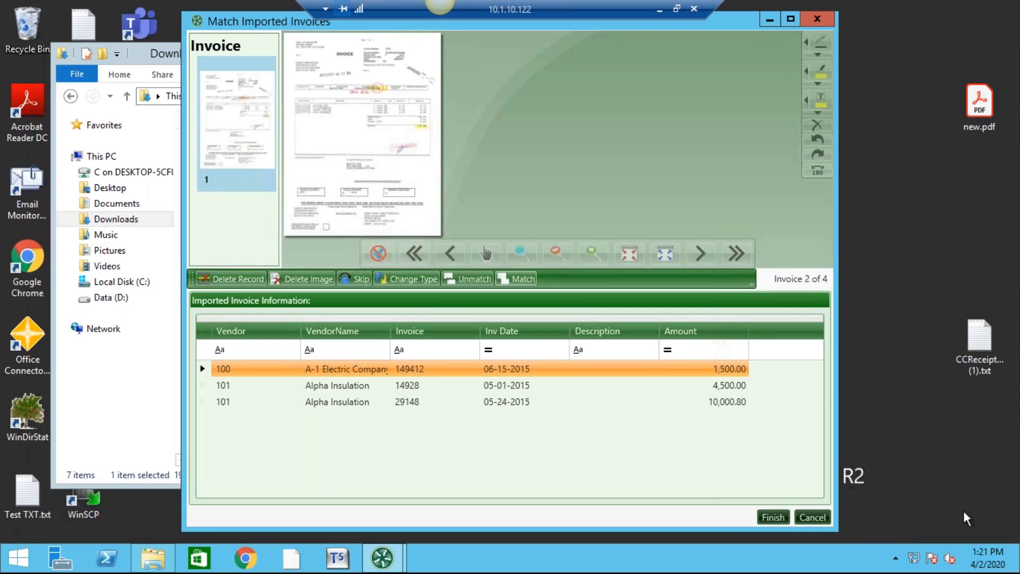
click(808, 518)
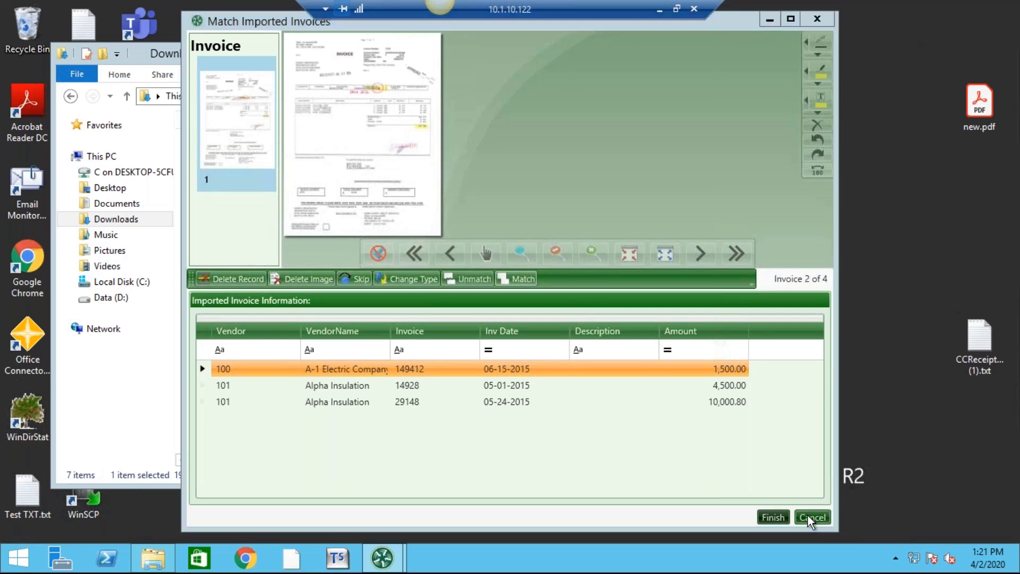
click(554, 302)
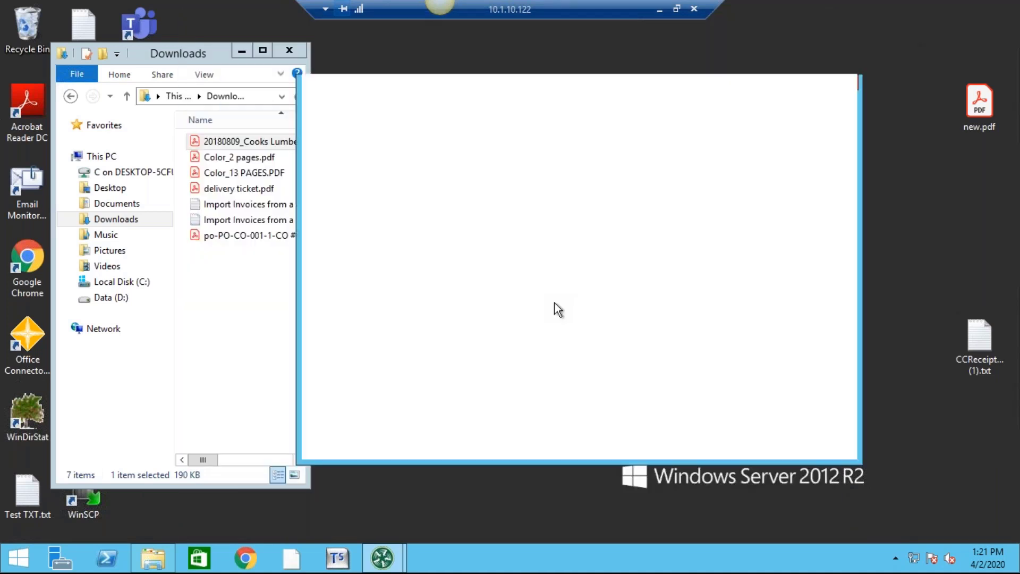
Show the options for importing invoices from AP, and switch to the presentation's Automated Approvals slide.
click(672, 155)
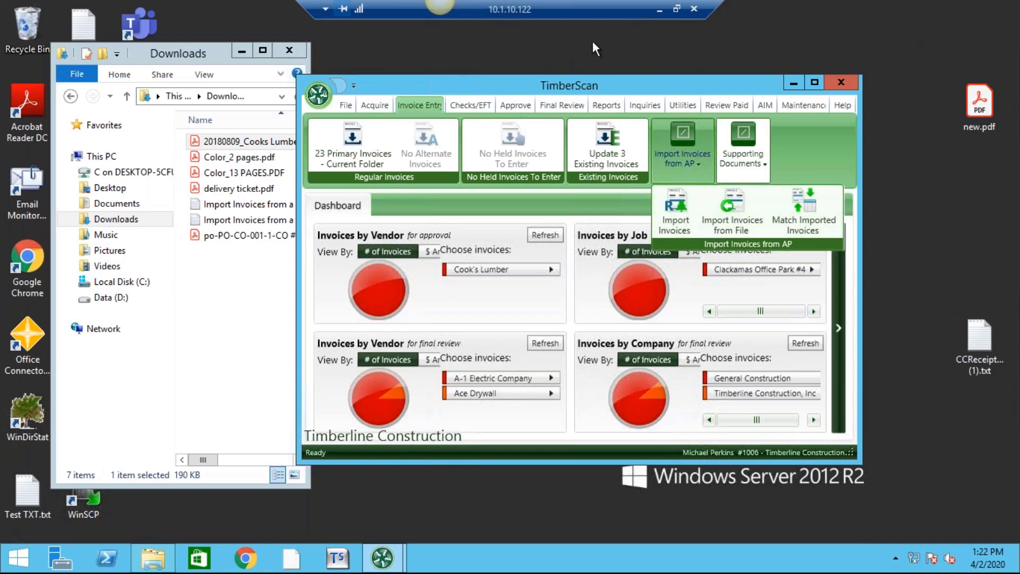
click(660, 11)
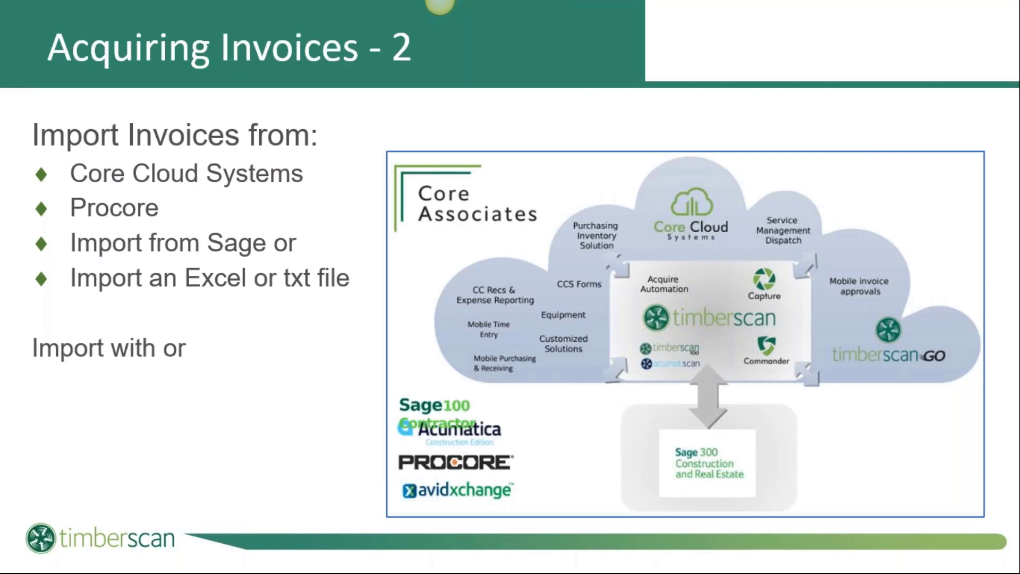
key(Right)
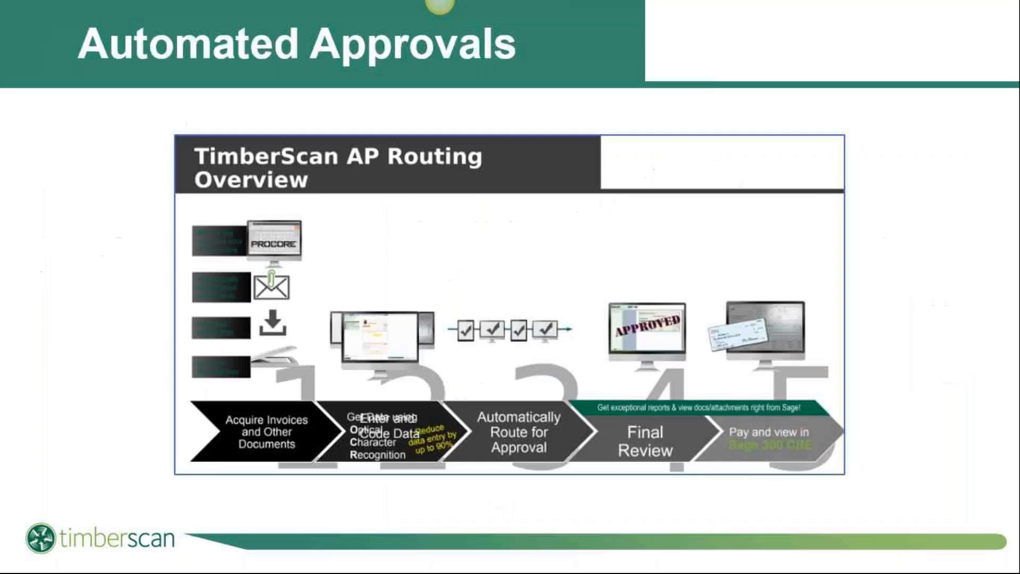
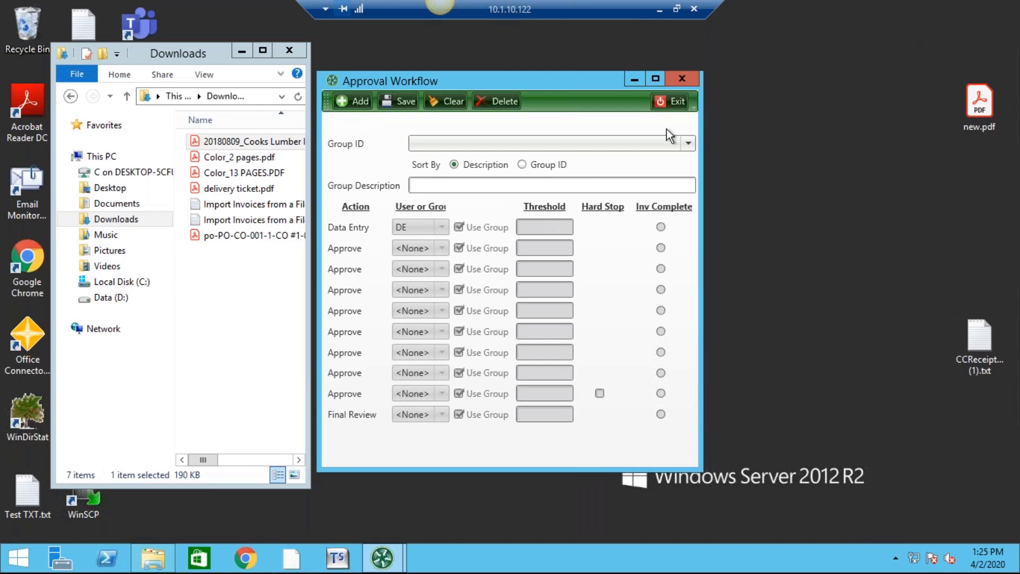
Review the approval workflow of group PJ02, highlighting the $25,000.00 approver threshold, and exit the workflow window.
click(688, 144)
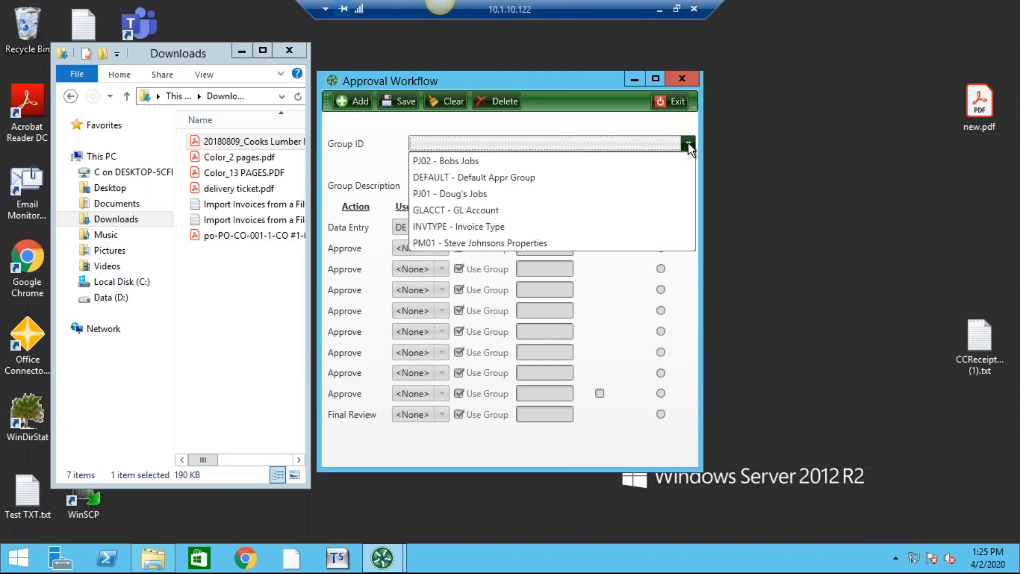
click(654, 160)
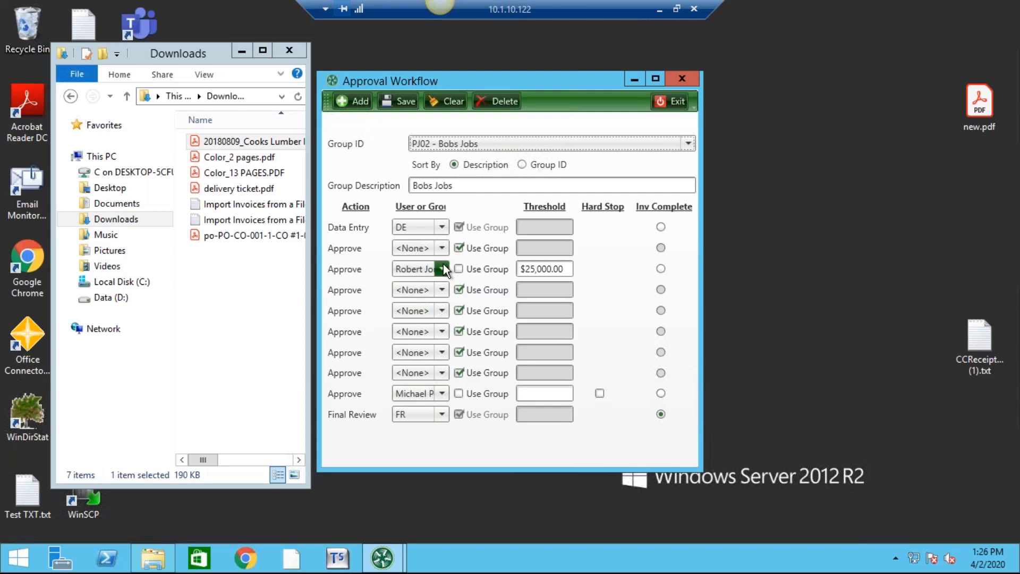
click(565, 270)
drag(564, 269, 500, 271)
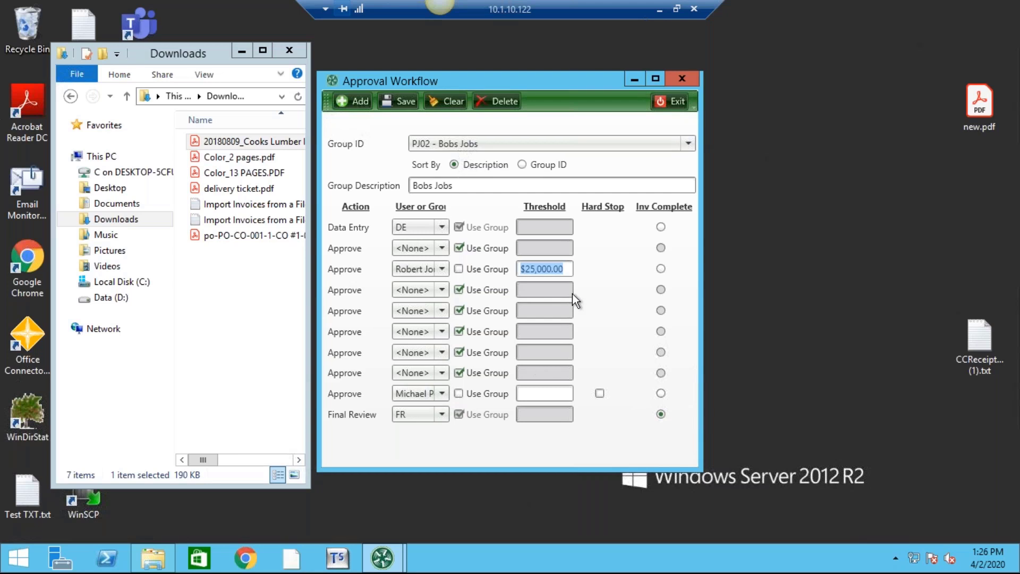
click(681, 105)
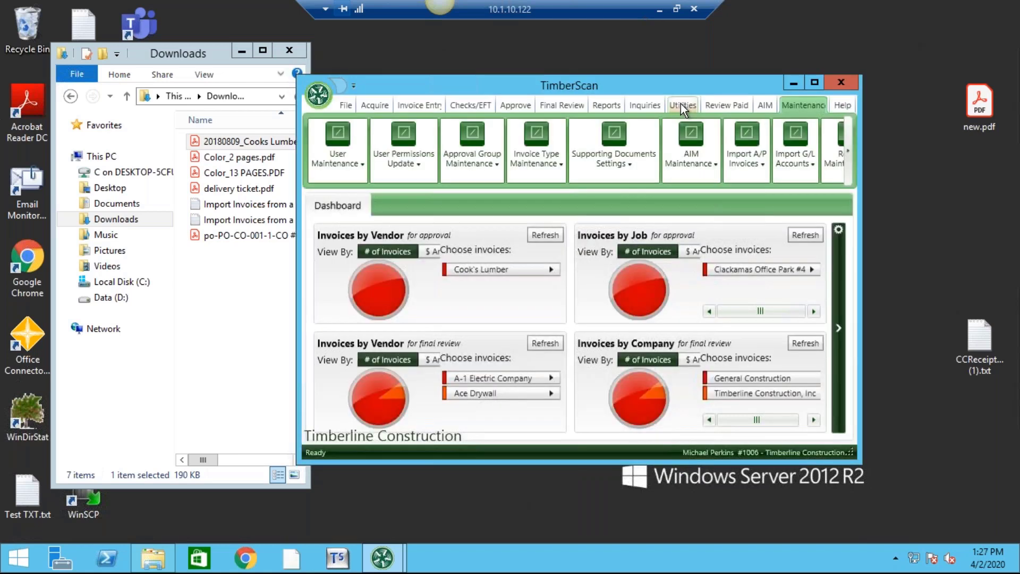
Open the approval criteria from approval group maintenance and display the members of approval group PJ02.
click(482, 161)
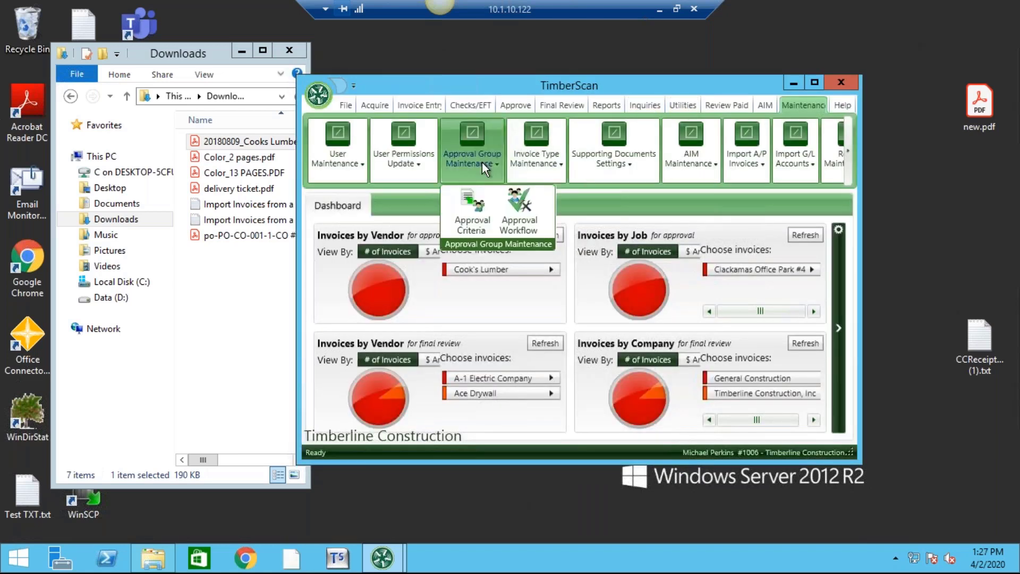
click(467, 216)
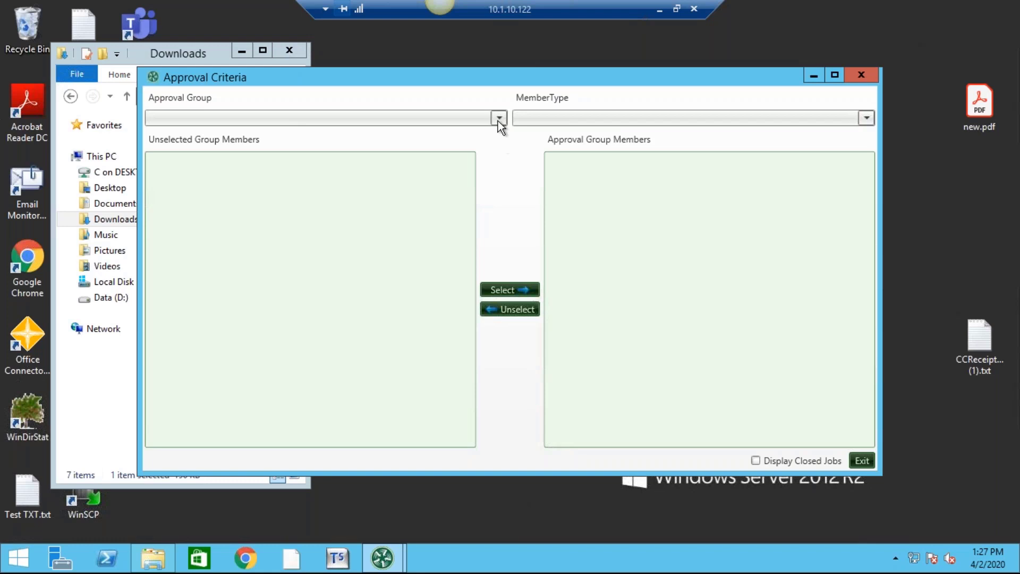
click(498, 118)
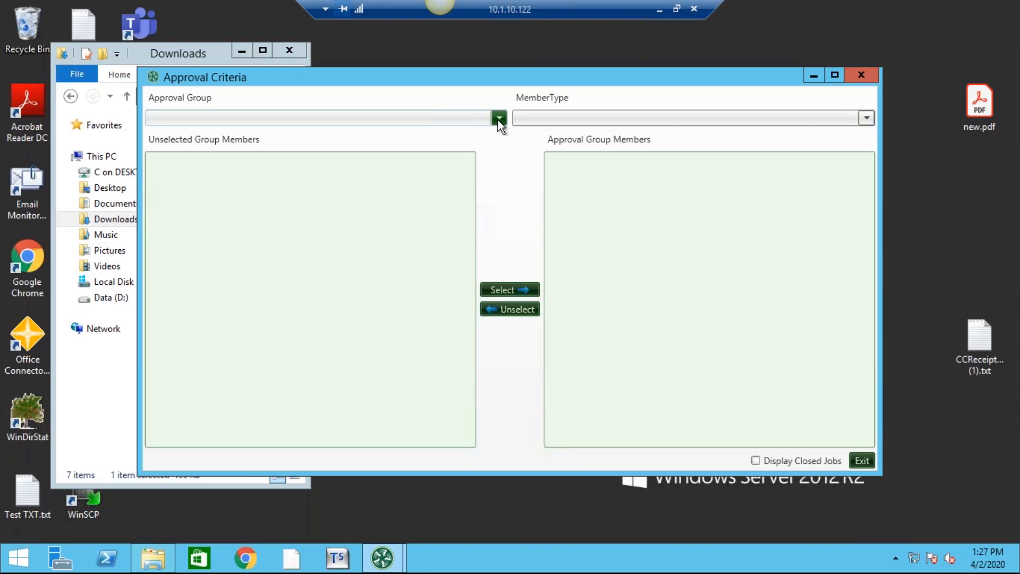
click(404, 135)
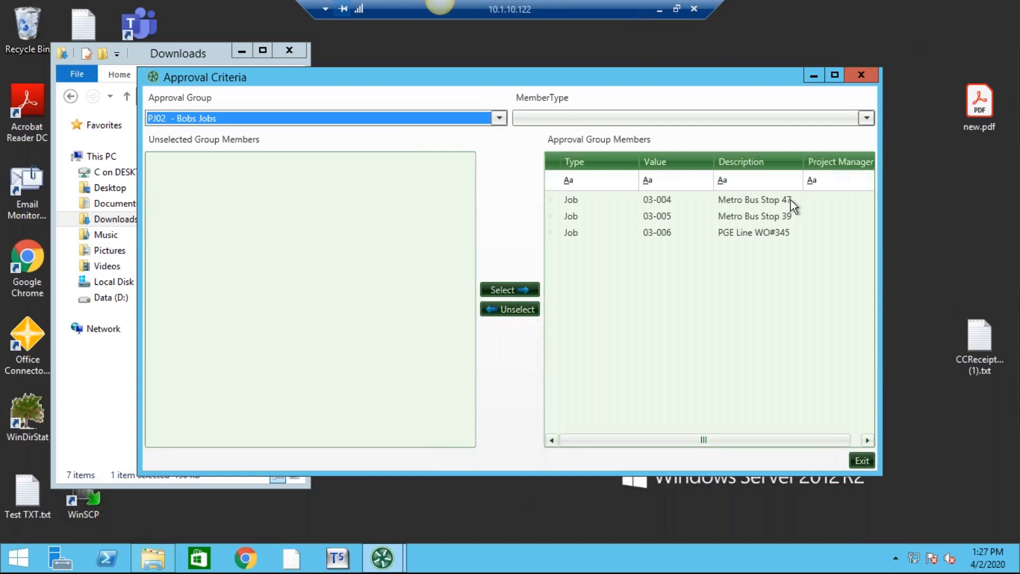
Show the member types available for approval group PJ02, and highlight its member jobs from 03-004 to 03-006.
click(867, 118)
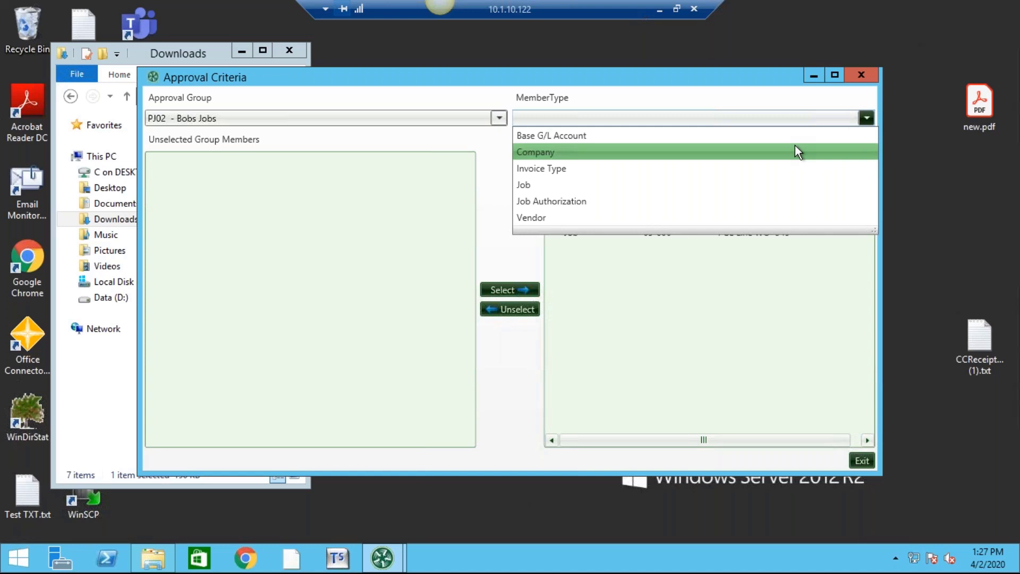
click(867, 118)
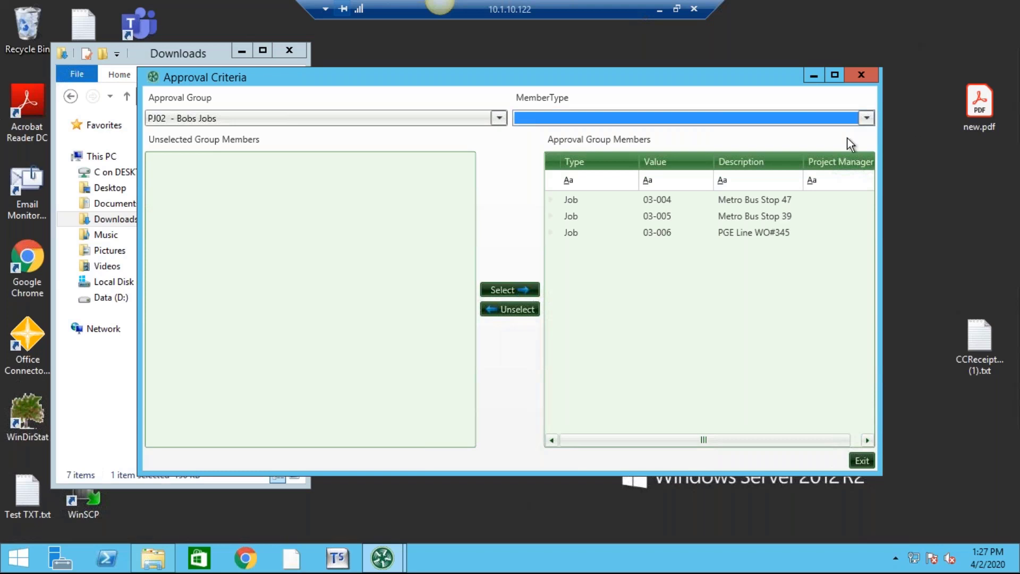
click(654, 200)
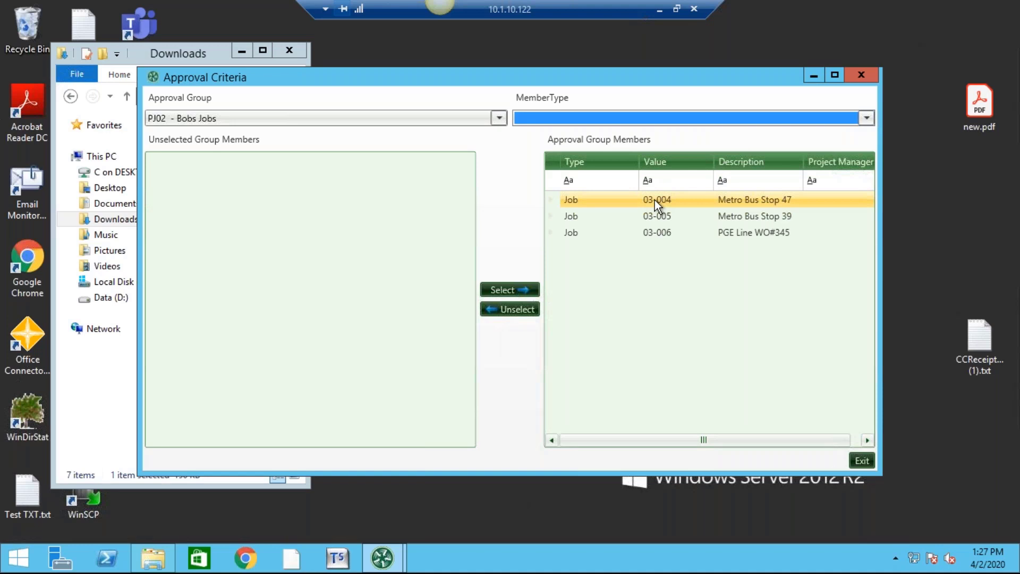
drag(655, 200, 655, 239)
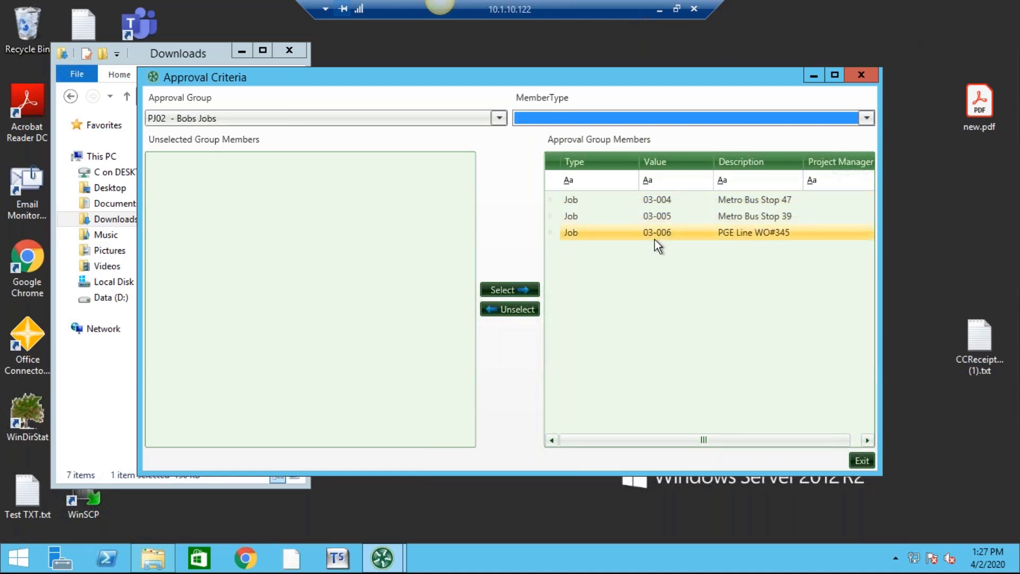
Display the members of approval group GLACCT and highlight its Insurance base account 6107.
click(500, 119)
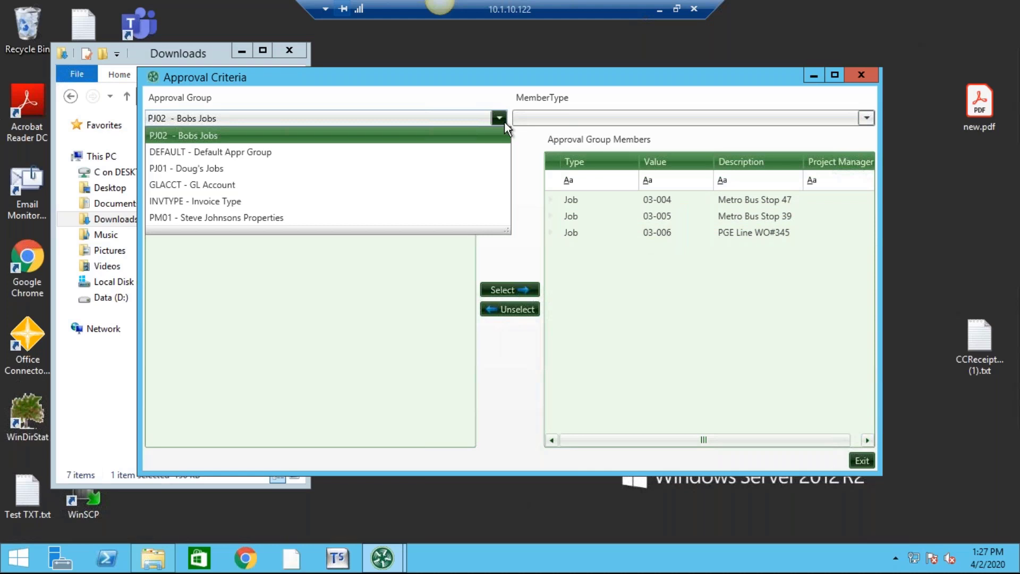
click(505, 121)
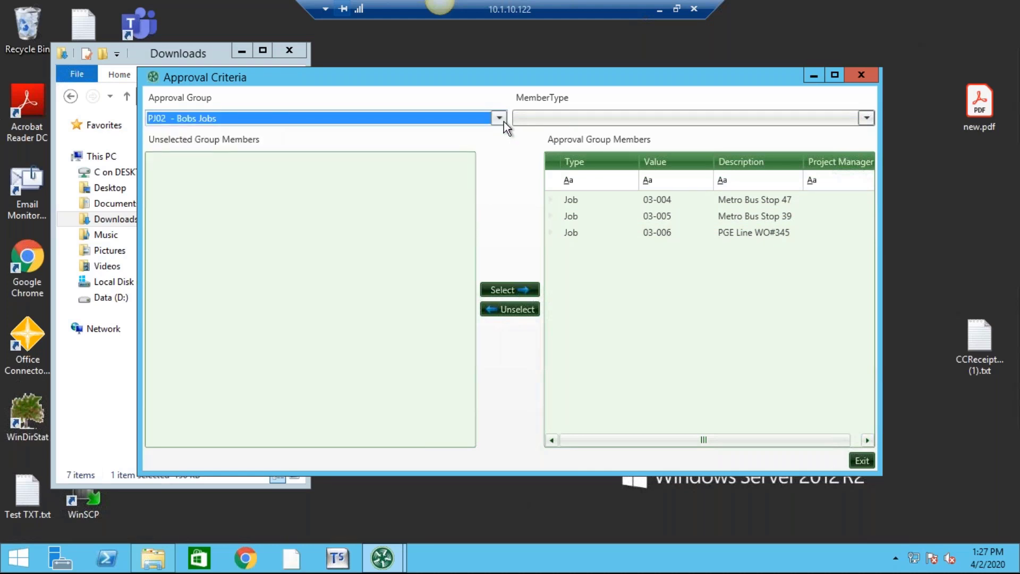
click(498, 121)
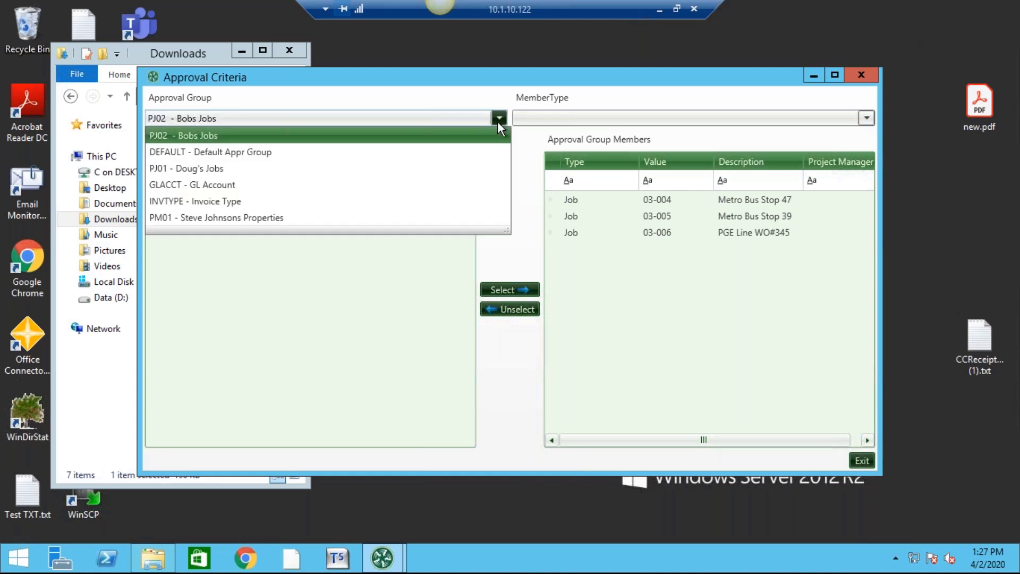
click(353, 185)
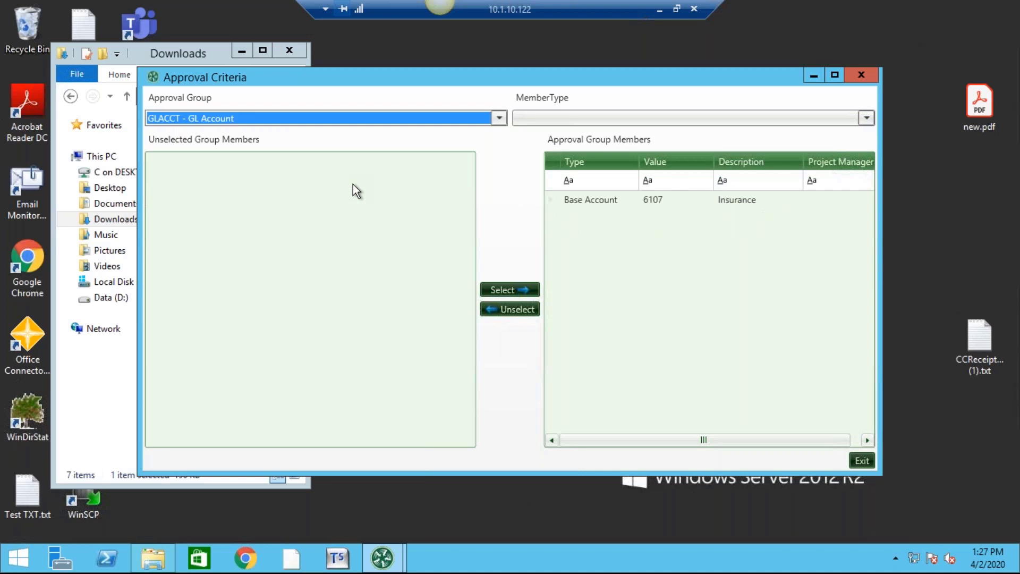
click(566, 201)
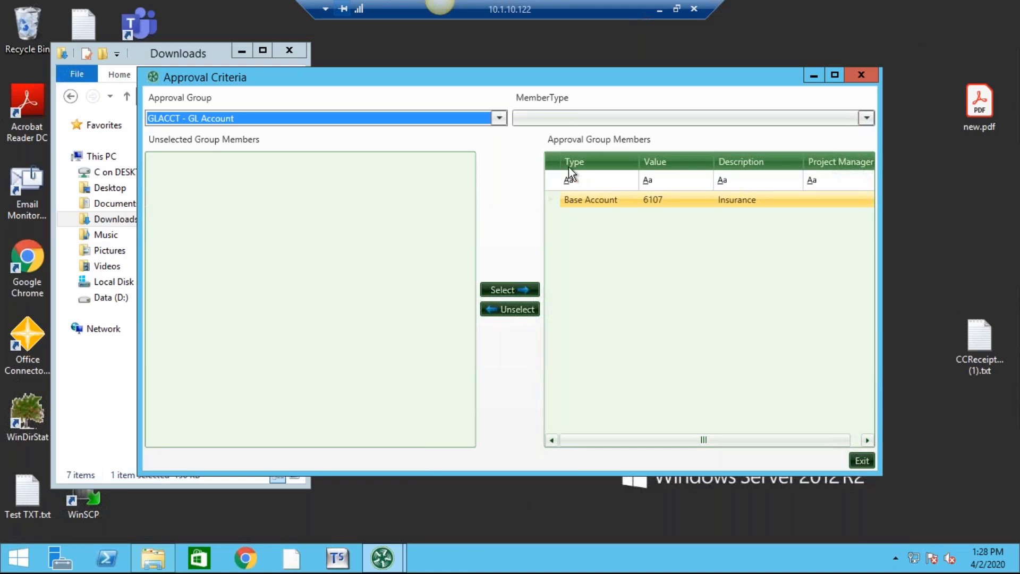
Display the members of approval group INVTYPE, highlight the AUTOAPPR invoice type, and exit the approval criteria.
click(499, 117)
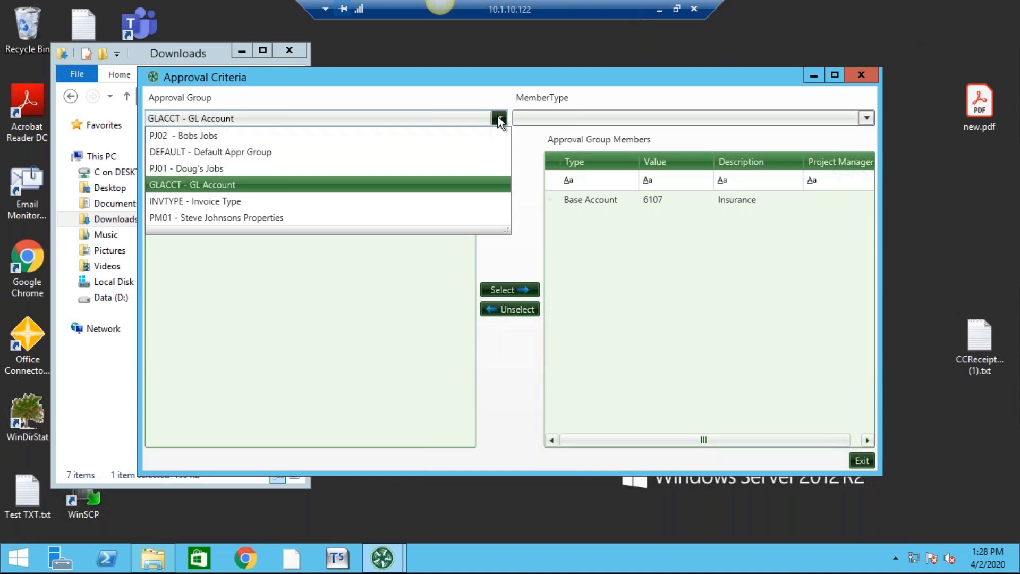
click(248, 204)
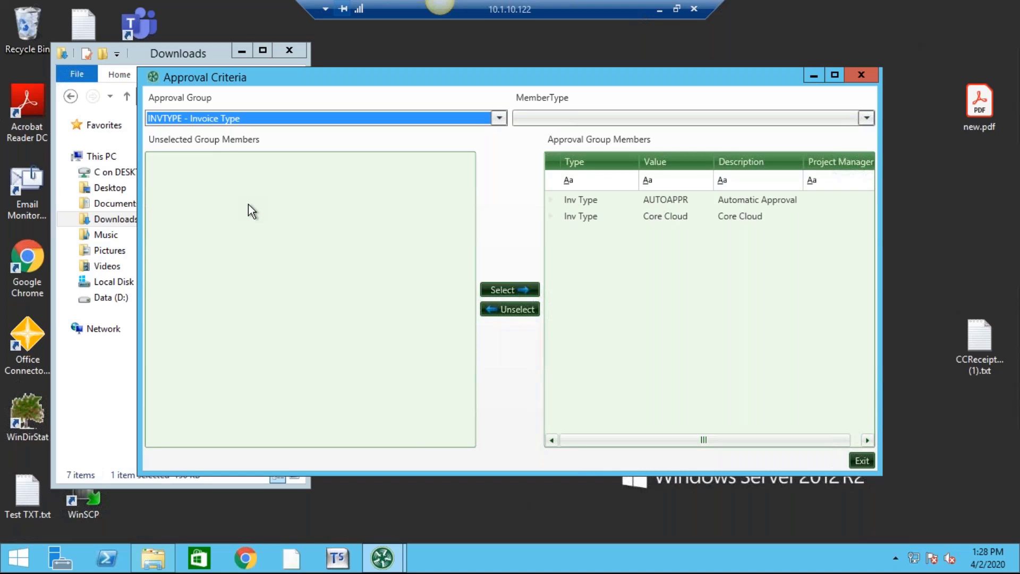
click(683, 201)
click(863, 459)
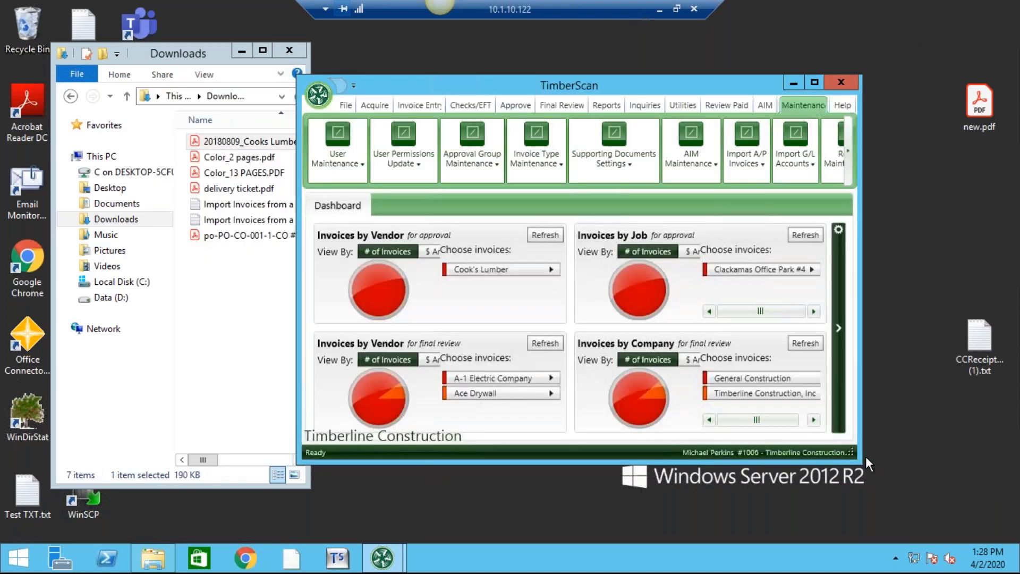
Review the approval workflow of group INVTYPE from approval group maintenance, and exit the workflow window.
click(456, 159)
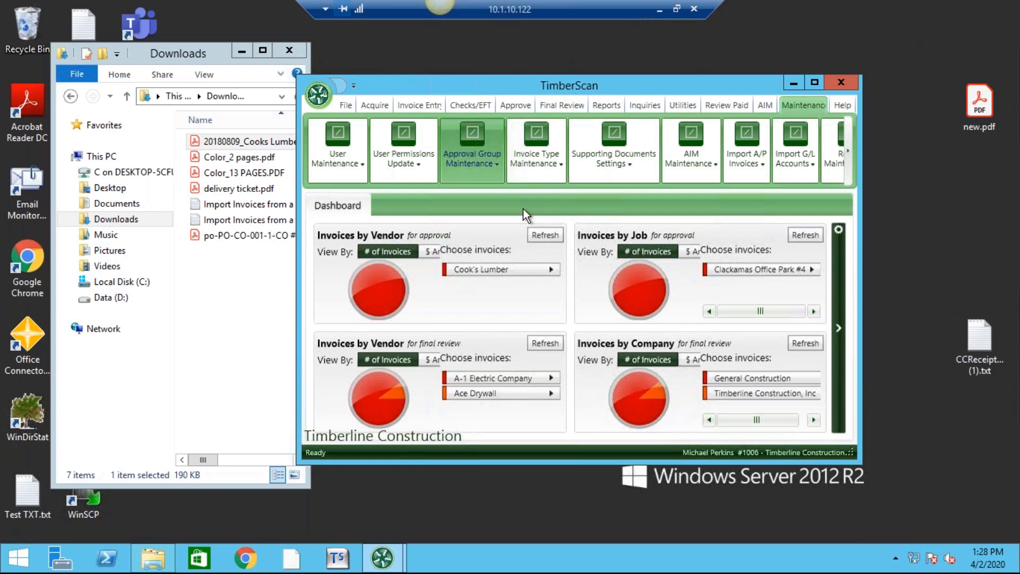
click(523, 208)
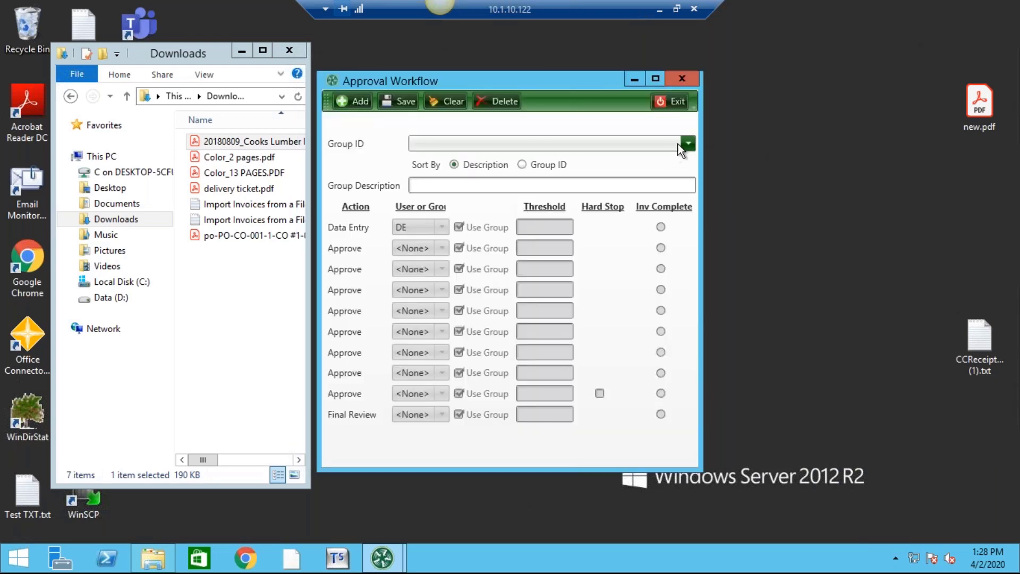
click(687, 145)
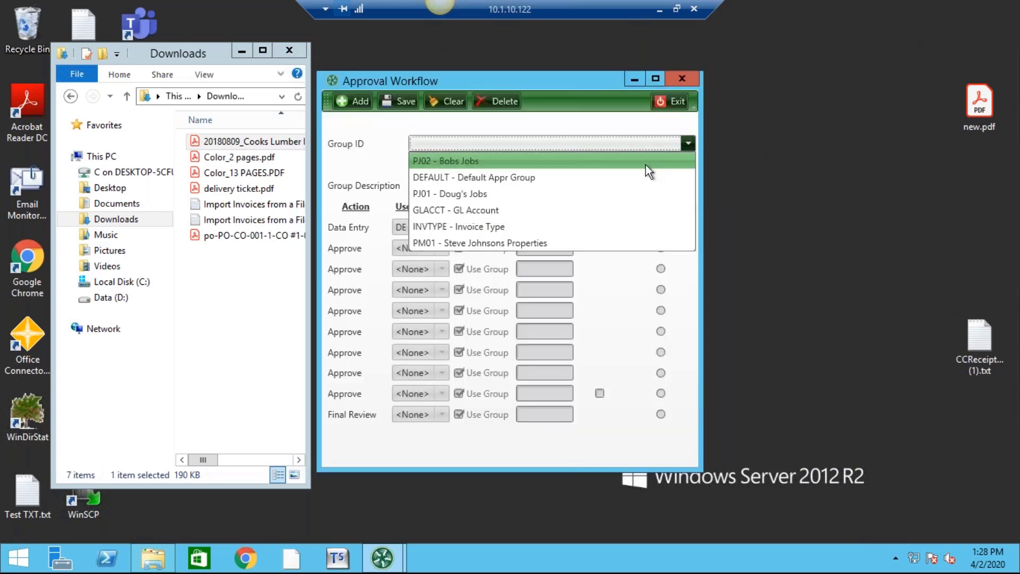
click(576, 226)
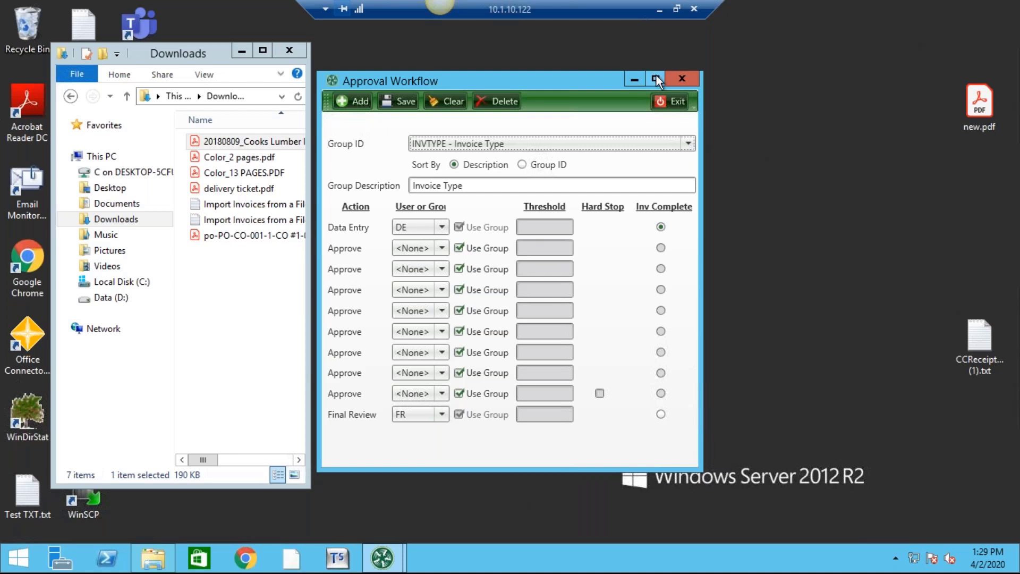
click(678, 101)
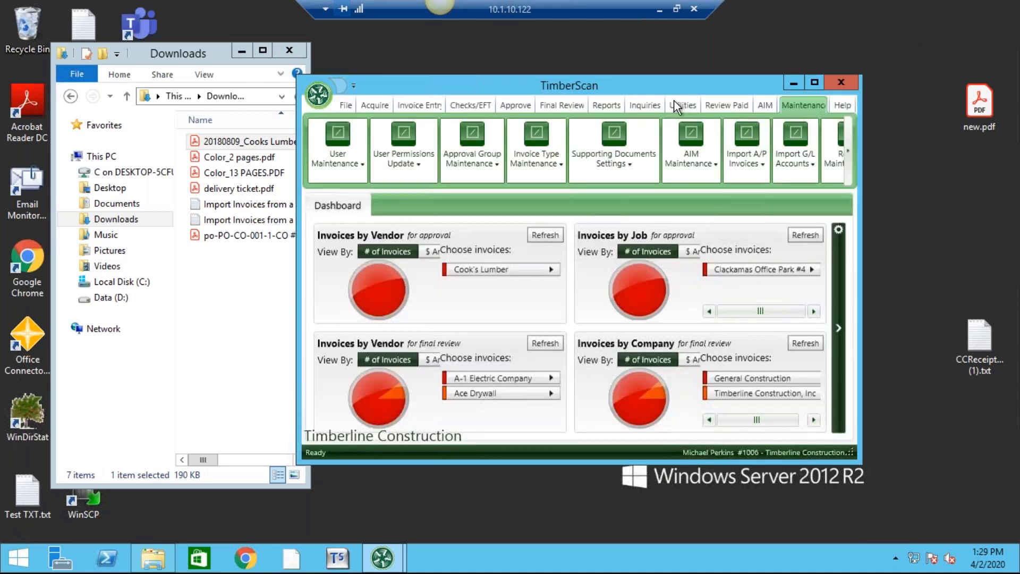
View the defined invoice types in invoice type maintenance, and exit the window.
click(543, 151)
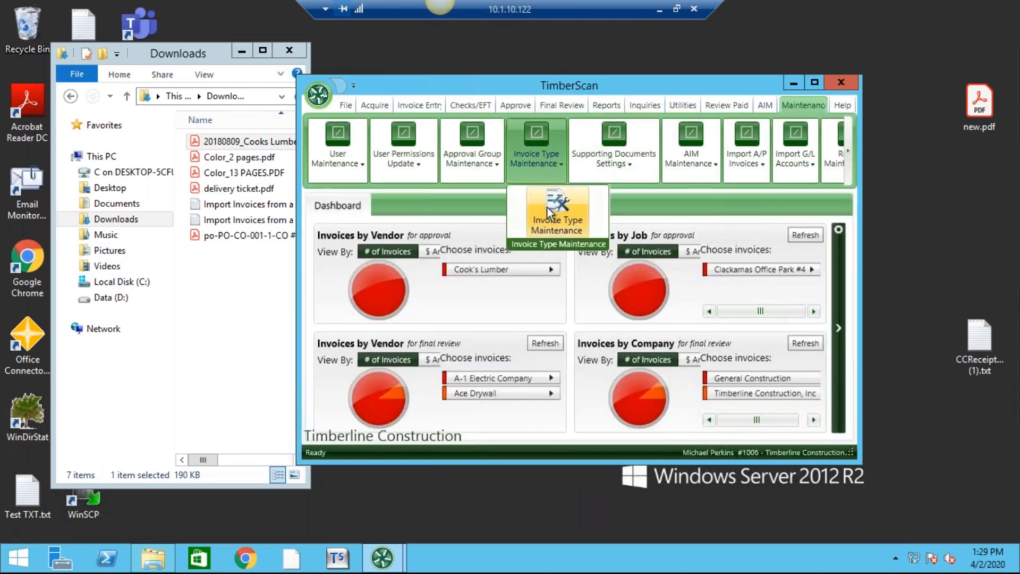
click(548, 206)
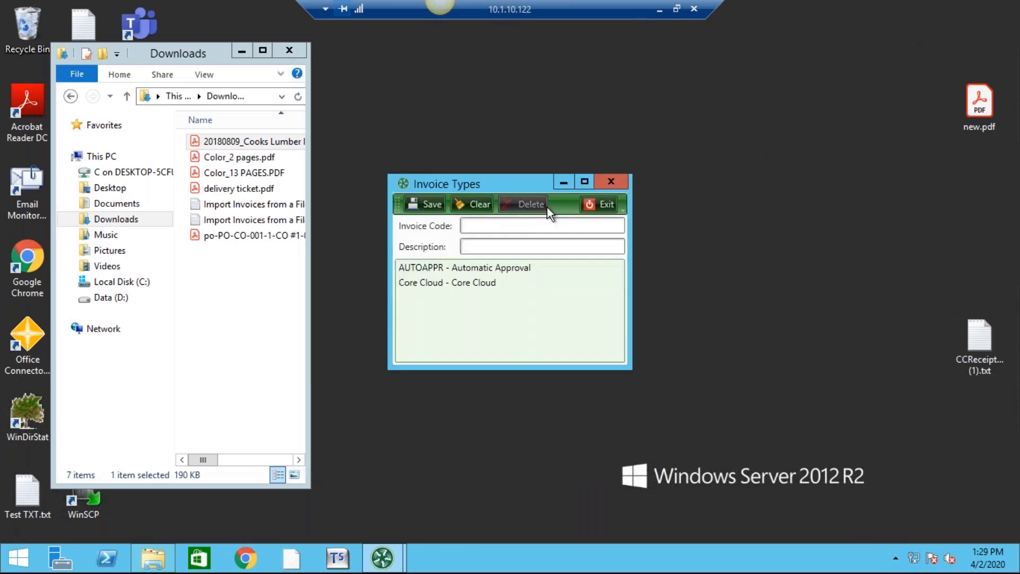
click(606, 204)
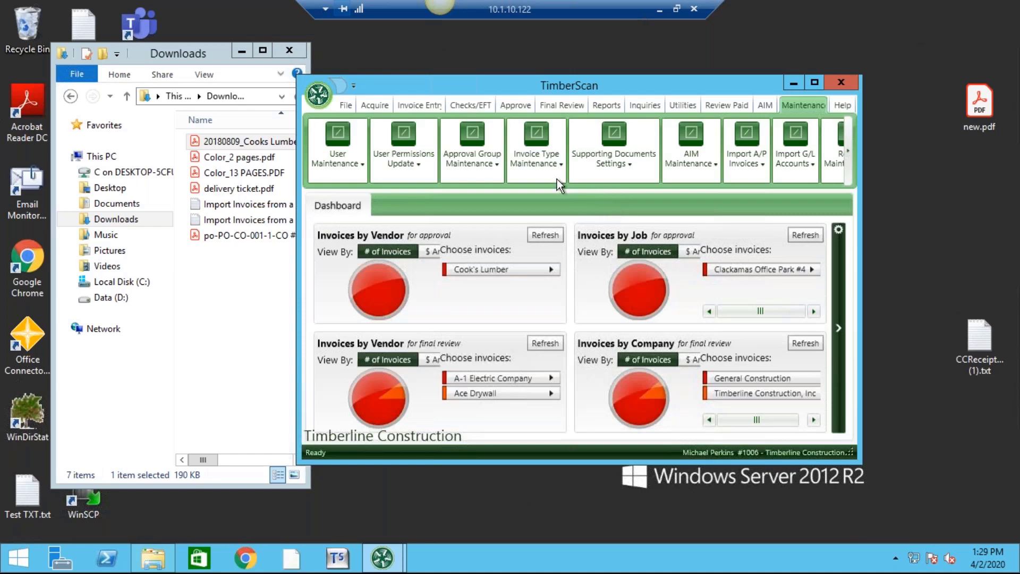
Open a blank approval workflow window, and switch to the presentation's Routing Workflows - 4 slide.
click(460, 148)
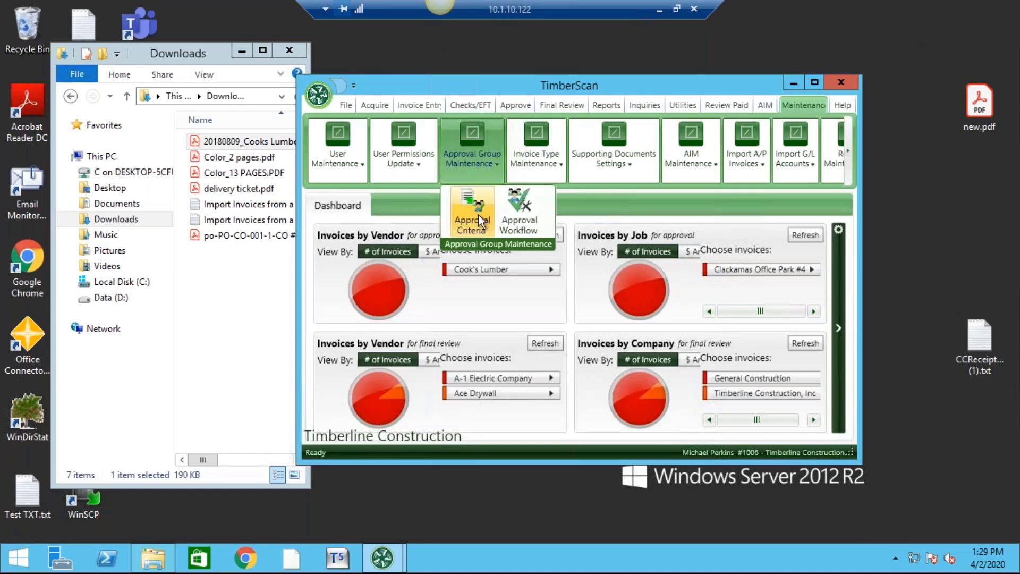
click(535, 213)
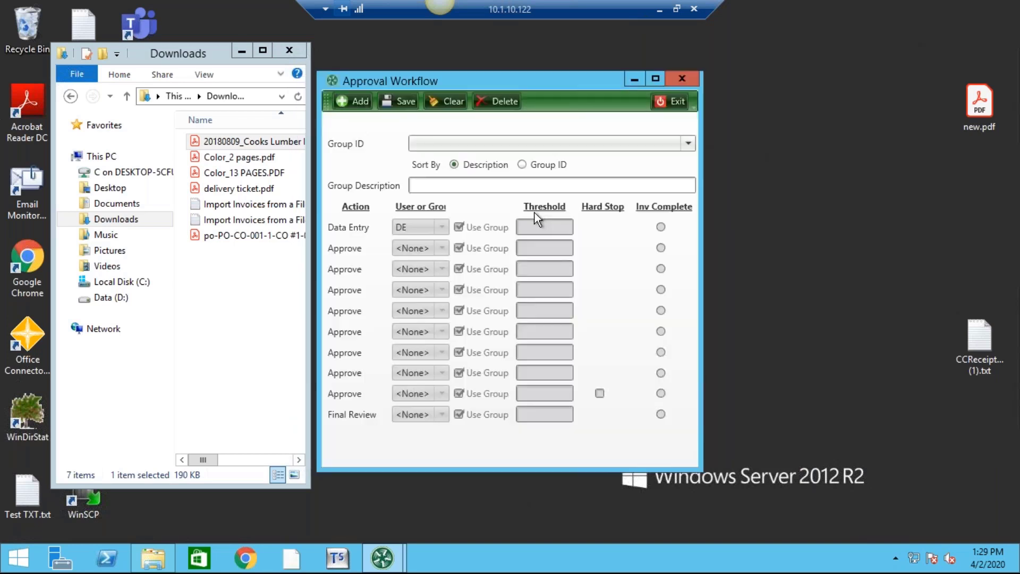
click(659, 9)
key(Right)
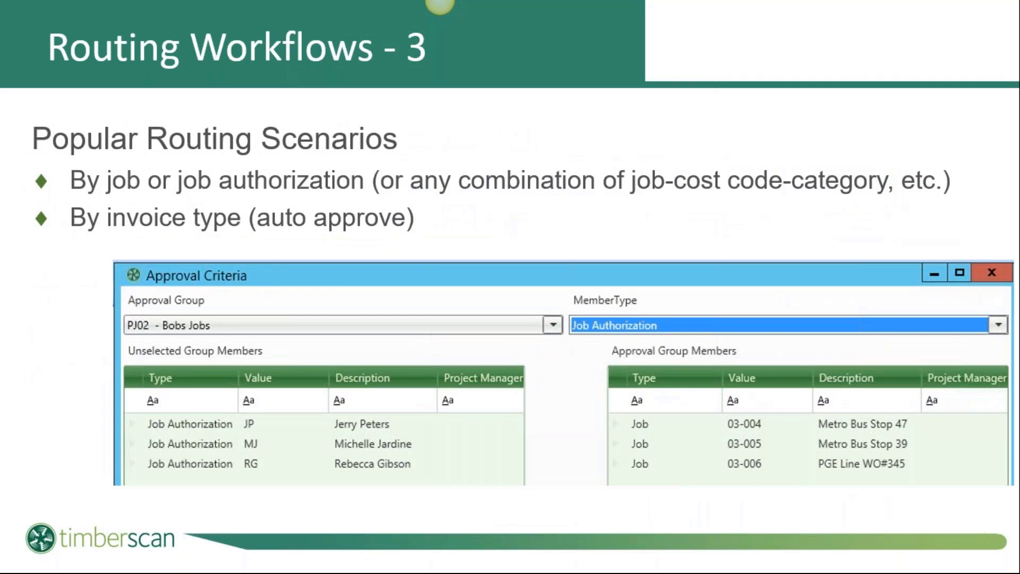
key(Right)
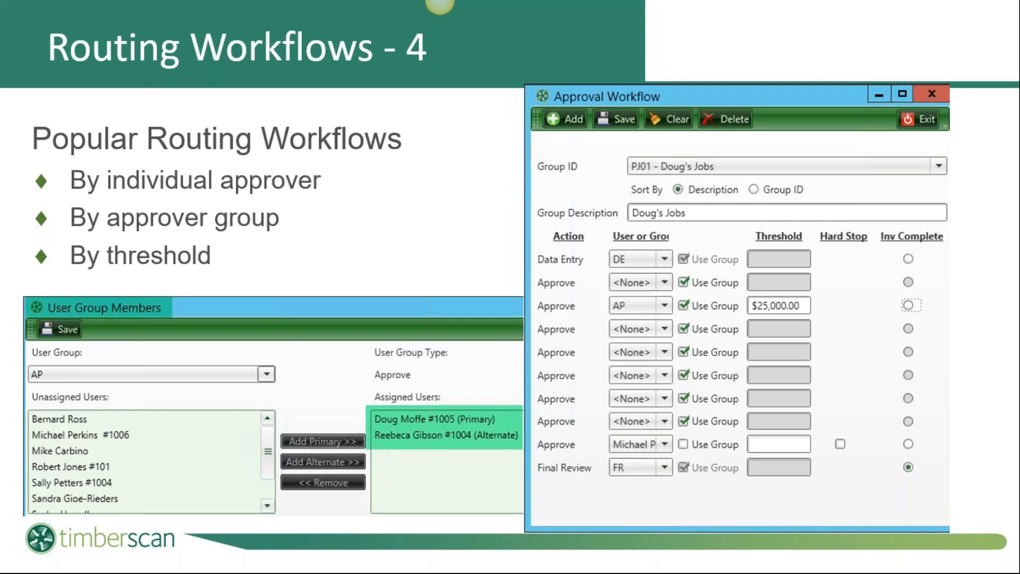
Switch back to TimberScan, view the list of group IDs in the approval workflow, and exit the window.
key(alt+Tab)
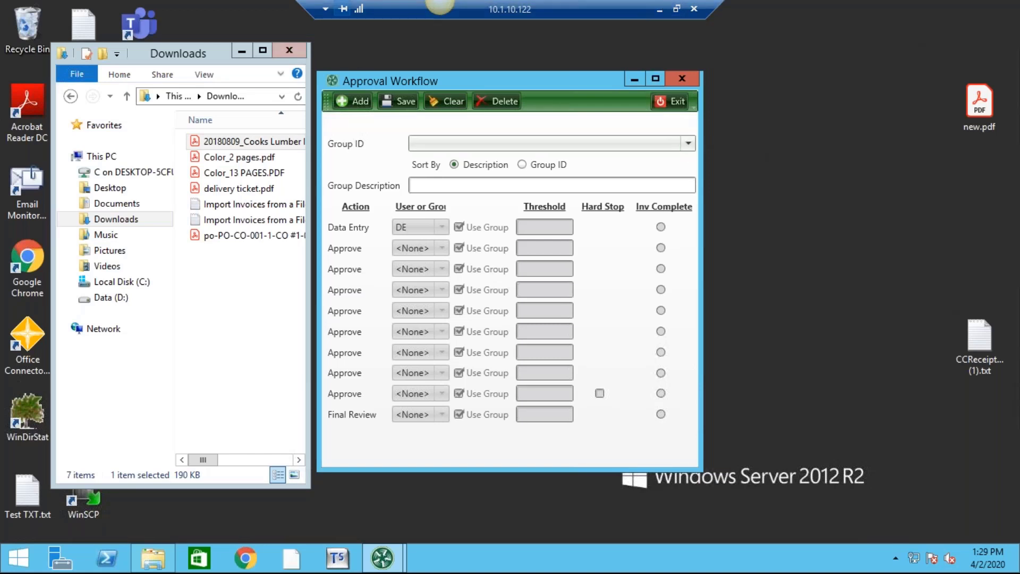
click(689, 144)
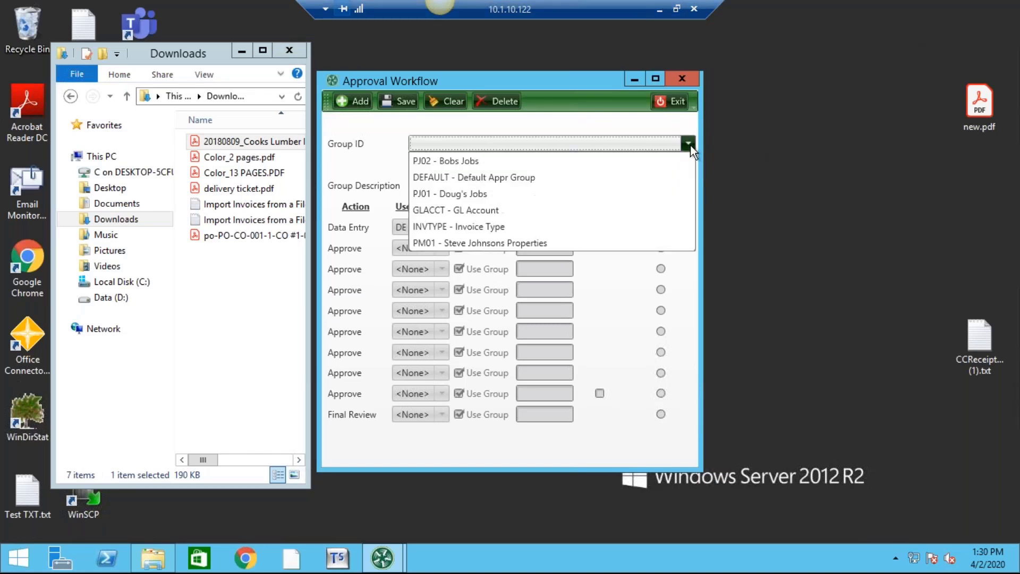
click(682, 101)
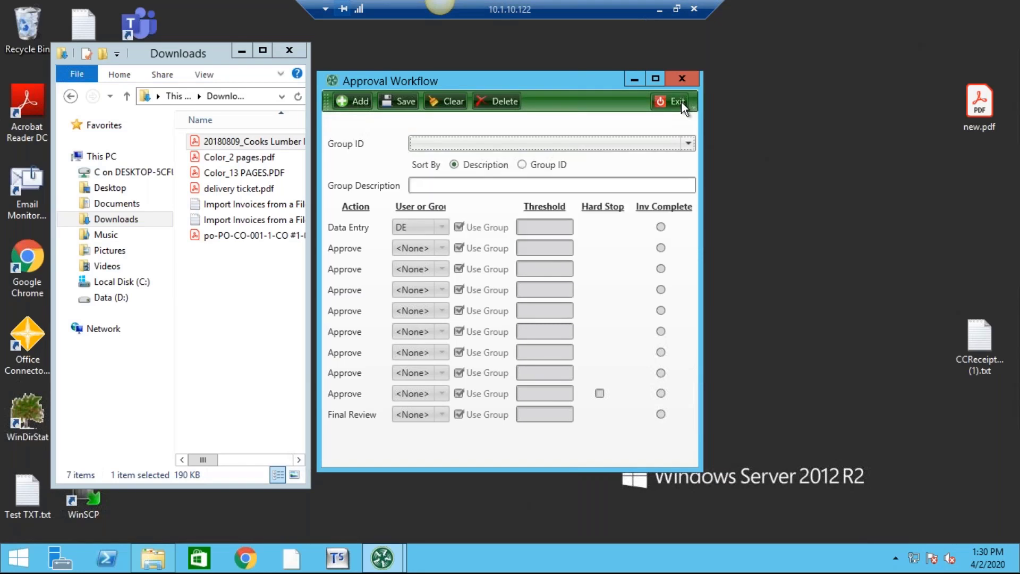
click(681, 101)
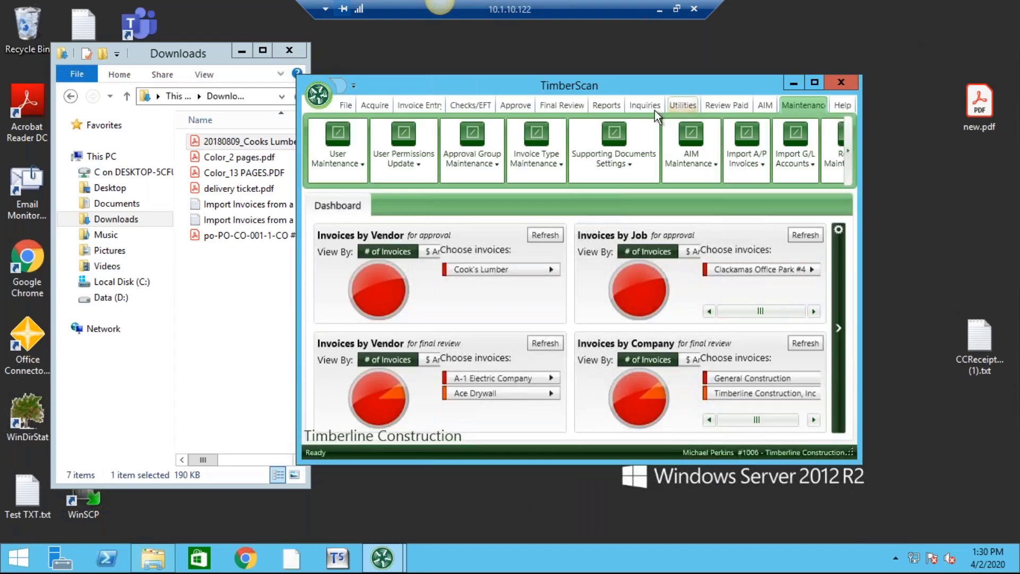
Review the members of user group AP in user maintenance, highlight the primary approver, and exit the window.
click(350, 161)
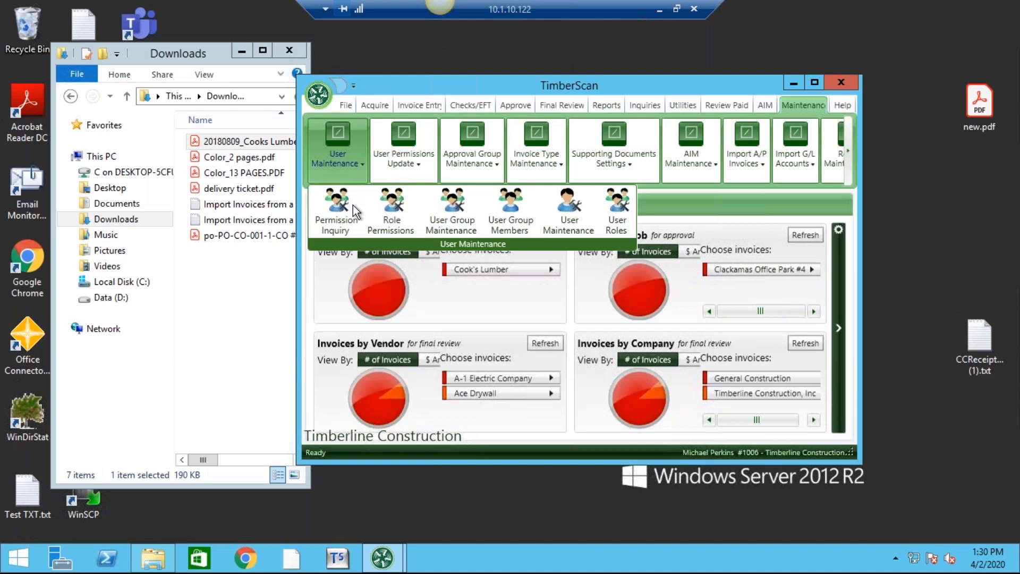
click(529, 212)
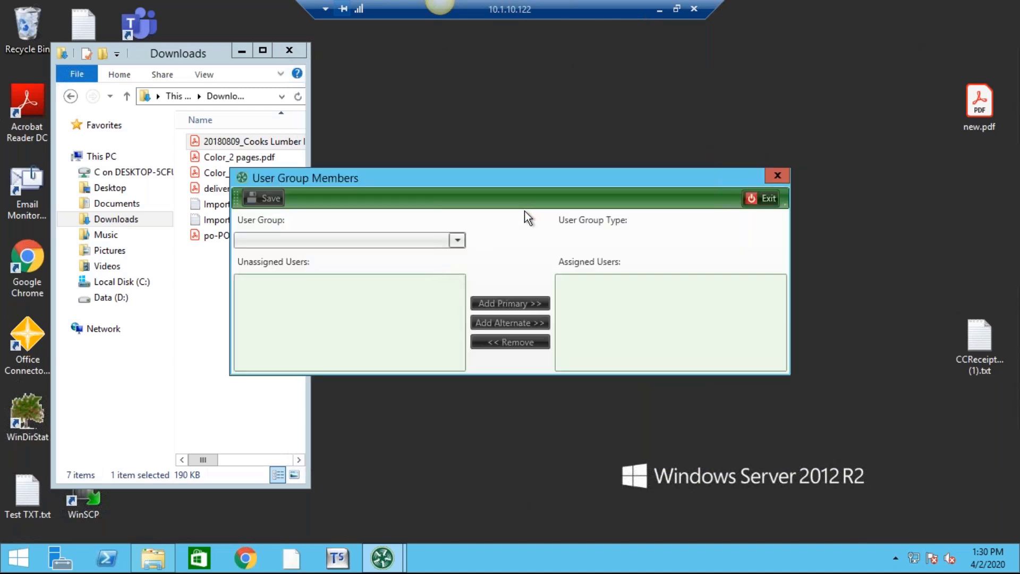
click(459, 240)
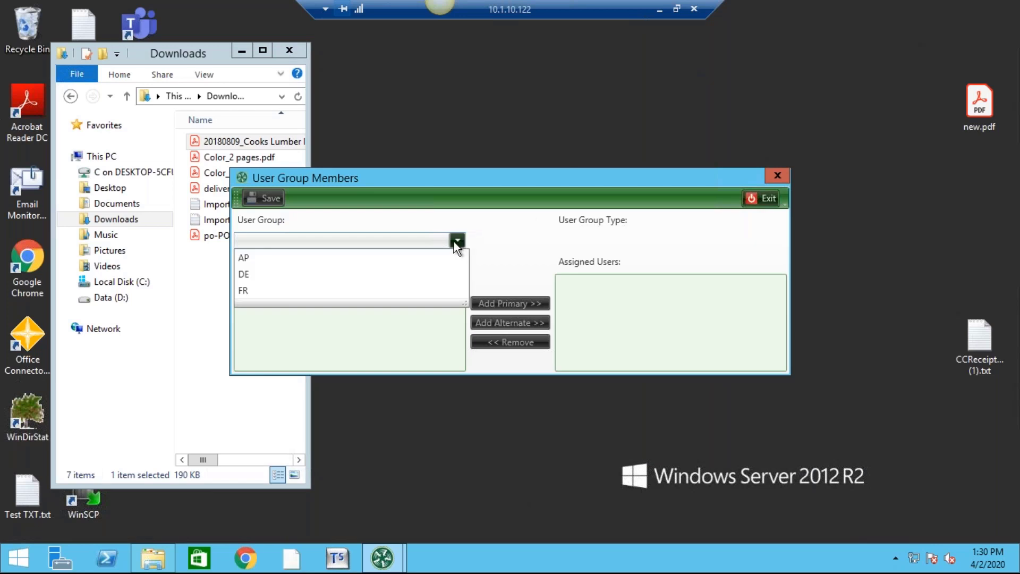
click(429, 258)
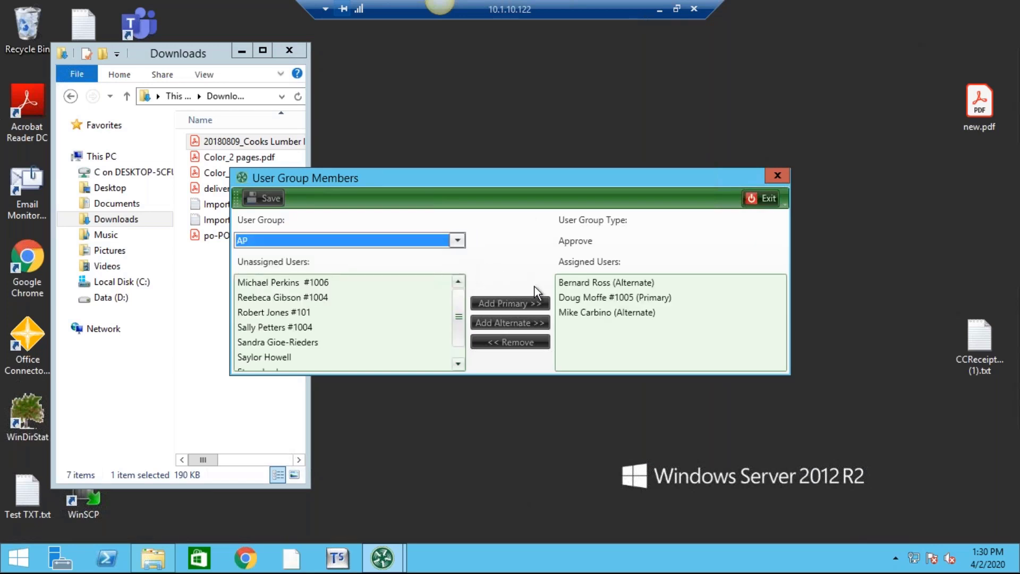
click(564, 284)
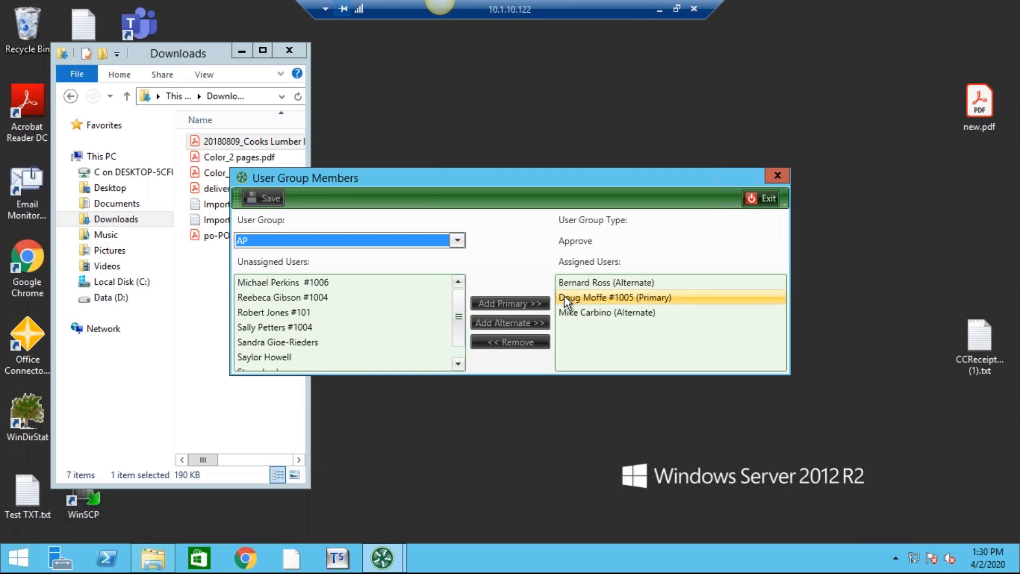
click(769, 202)
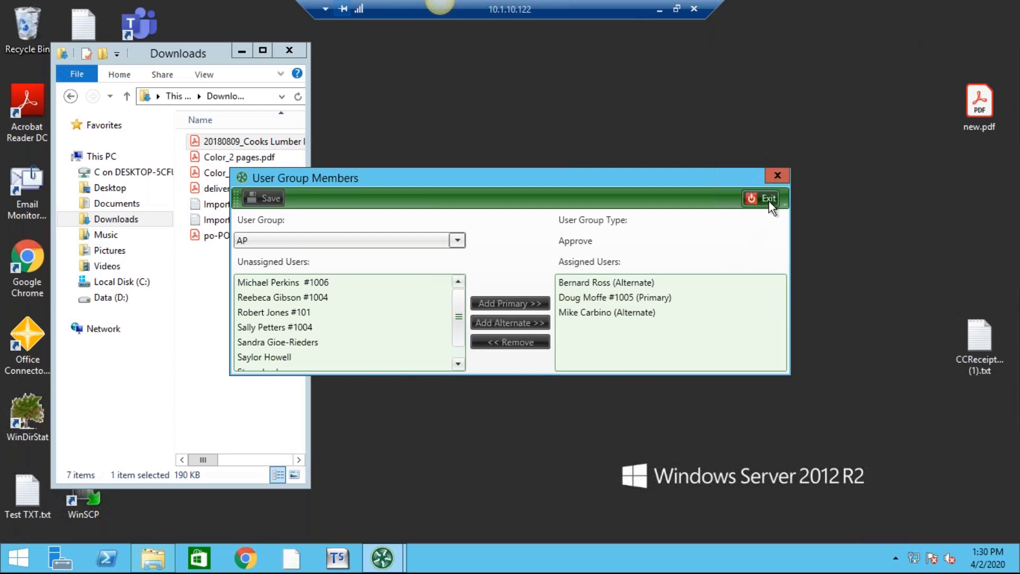
click(769, 201)
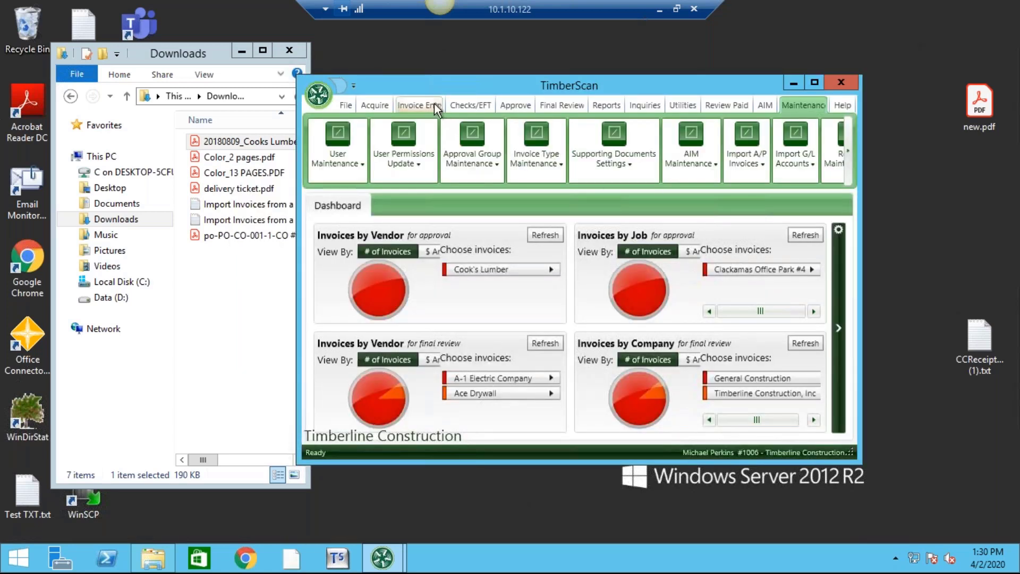
Check the primary, alternate and held invoice queues for approval and for invoice entry.
click(508, 104)
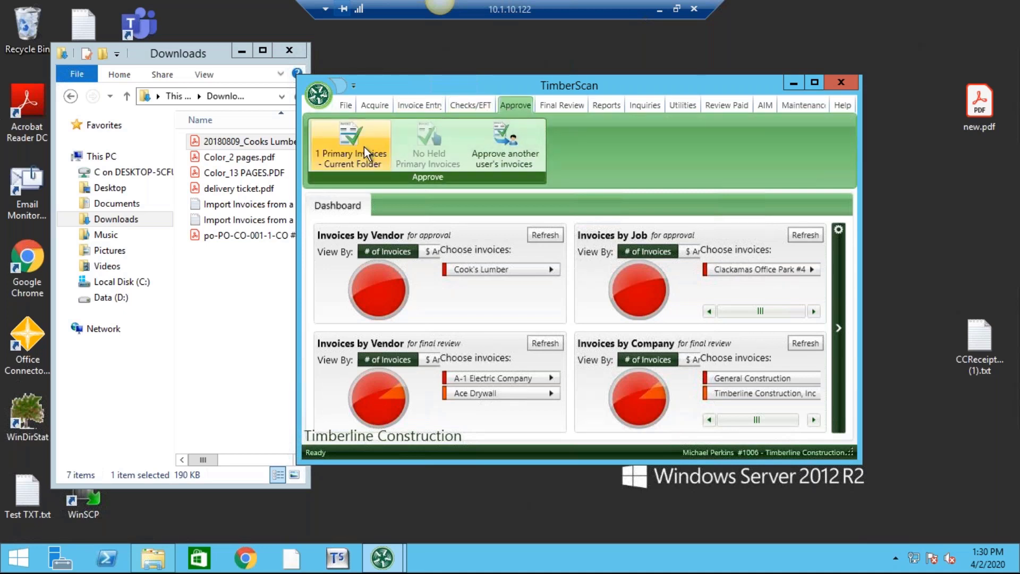
click(405, 107)
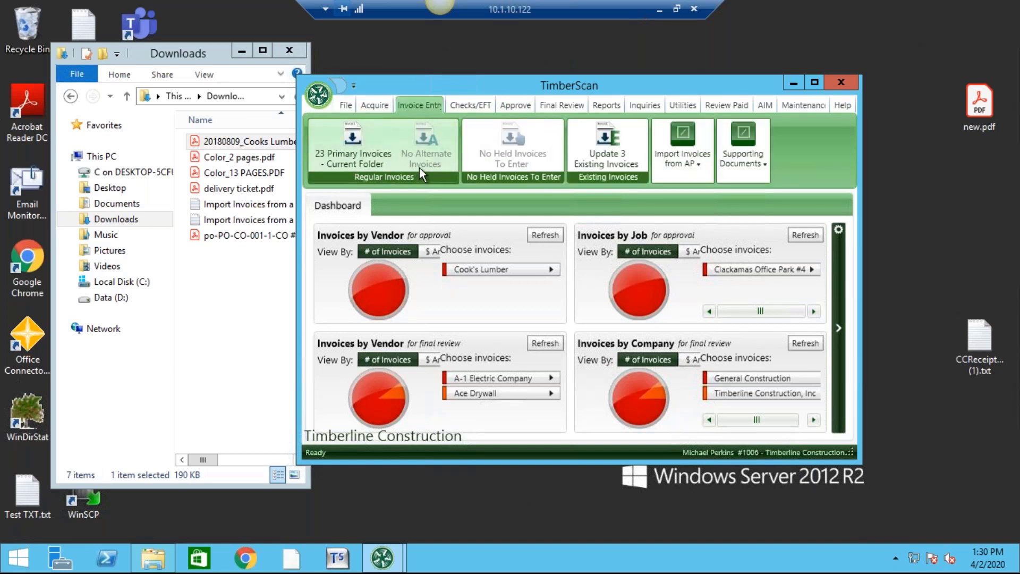
Open the approval workflow and load group ID PJ01.
click(807, 103)
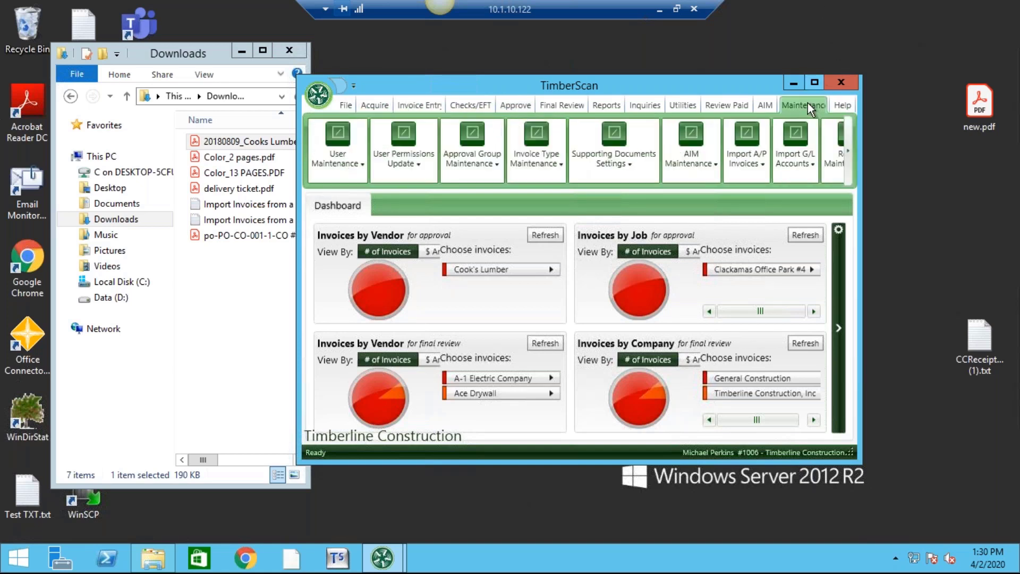
click(483, 164)
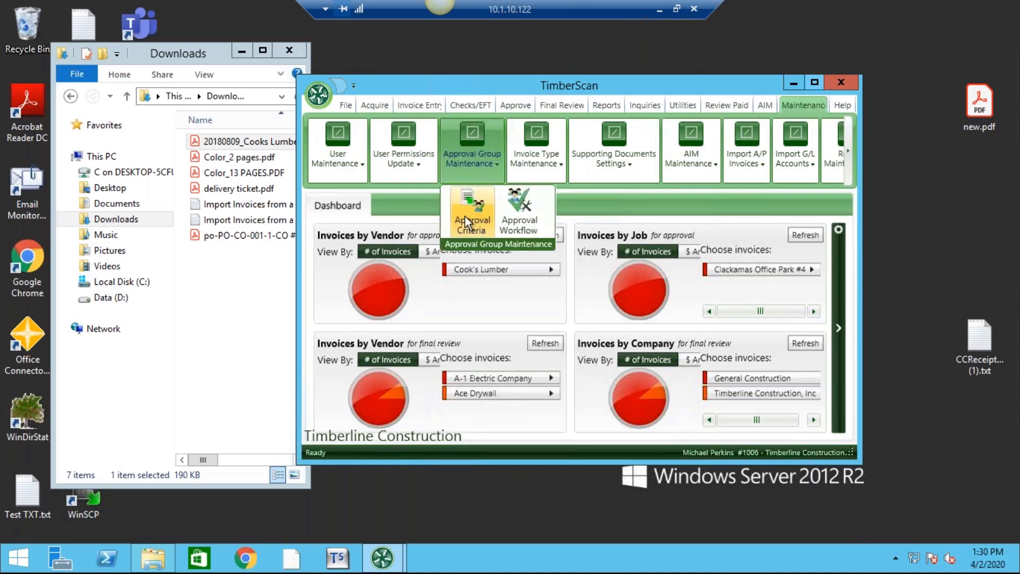
click(512, 220)
click(687, 144)
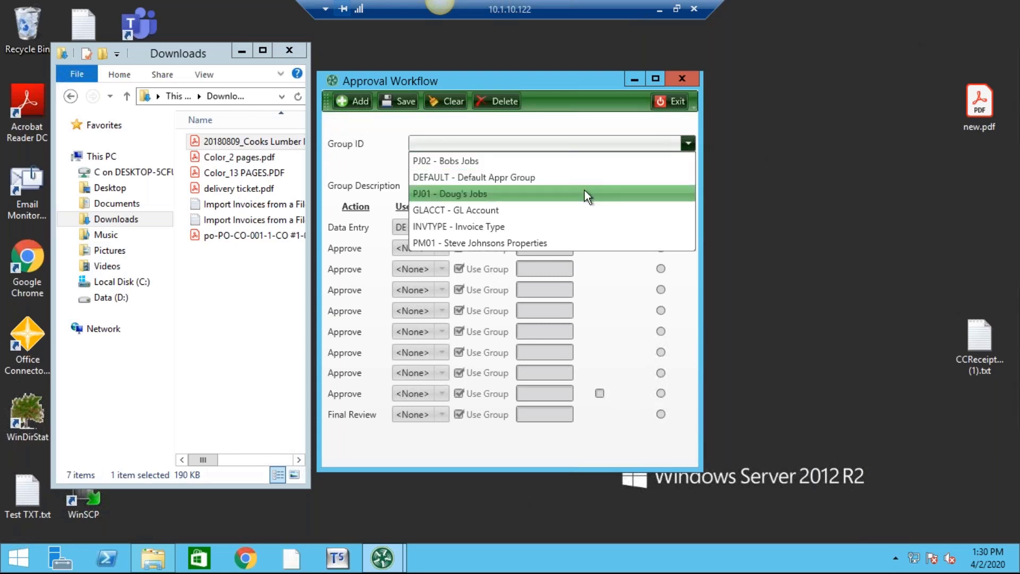
click(584, 192)
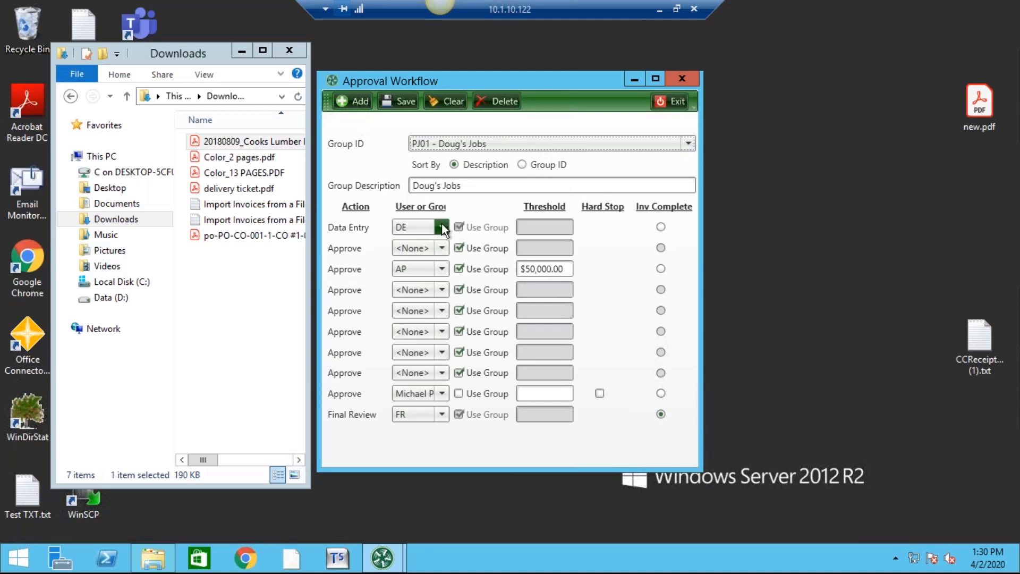
Try the second approval level with individual users and with groups, reselect group AP, and exit the workflow without saving.
click(461, 268)
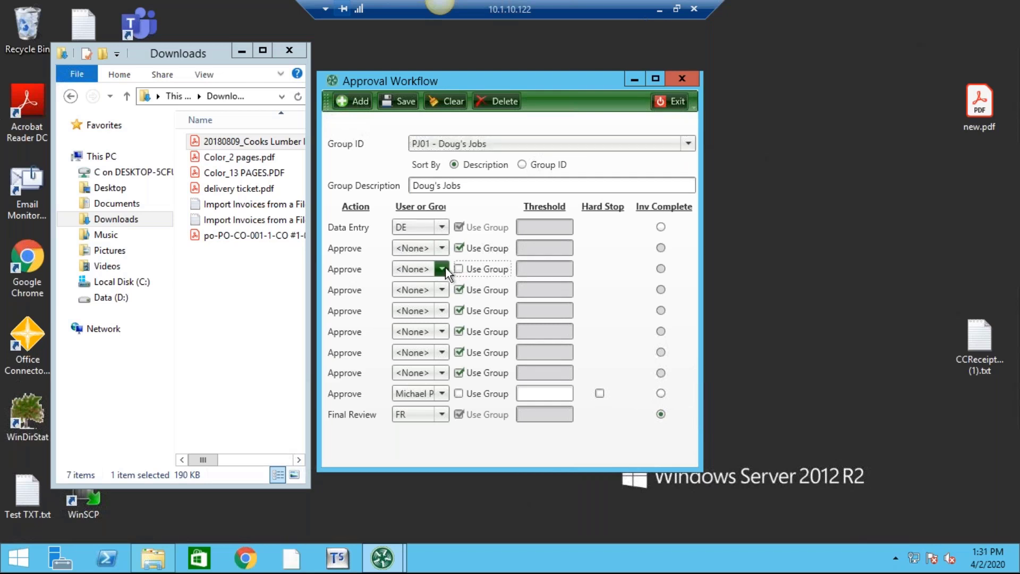
click(442, 269)
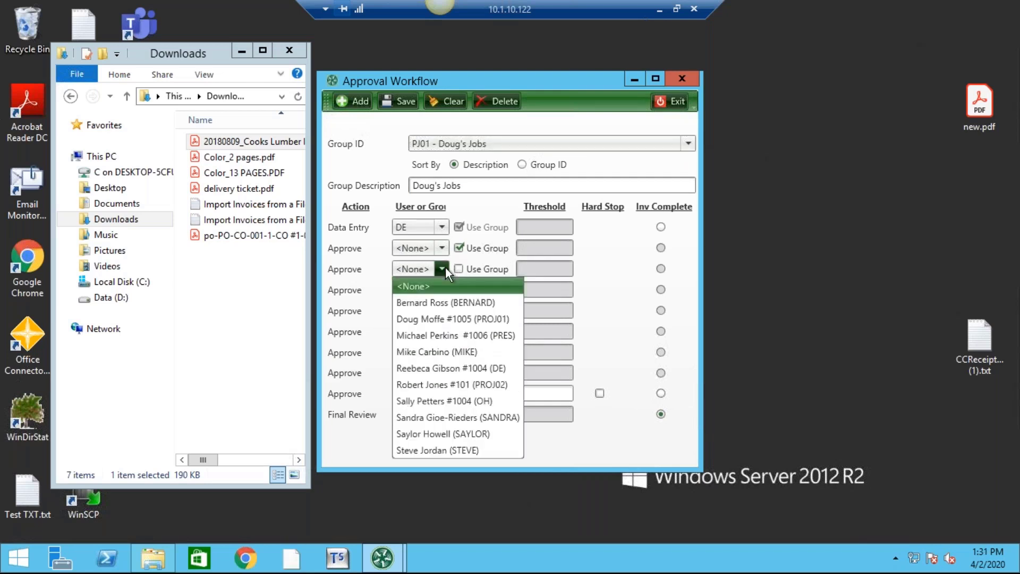
click(457, 267)
click(456, 268)
click(443, 270)
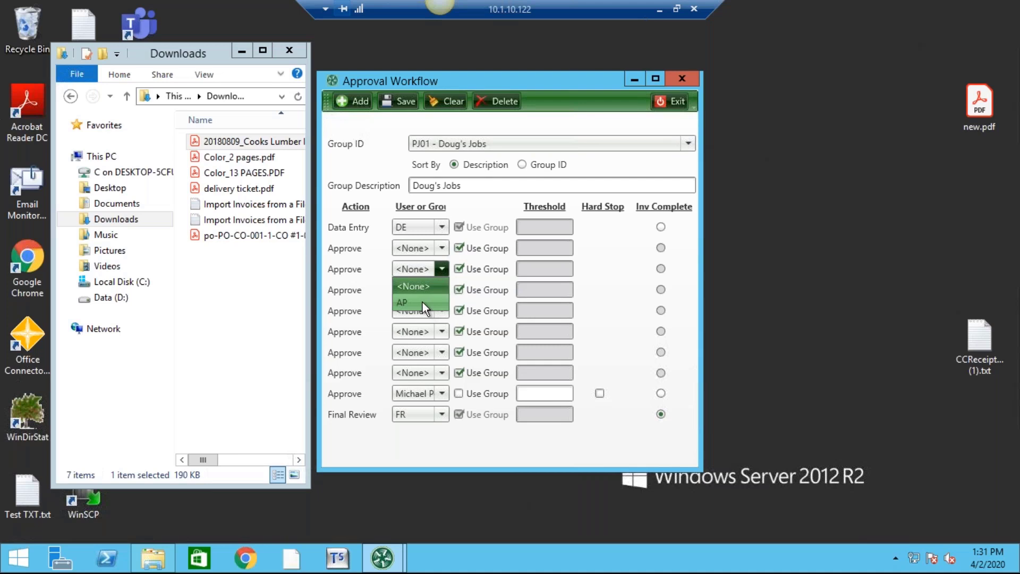
click(423, 302)
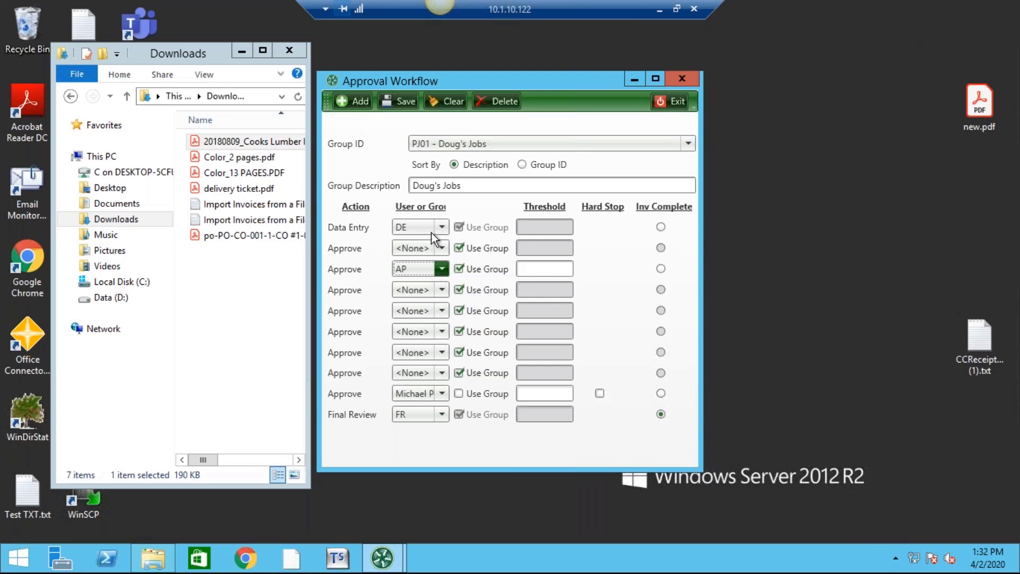
click(672, 102)
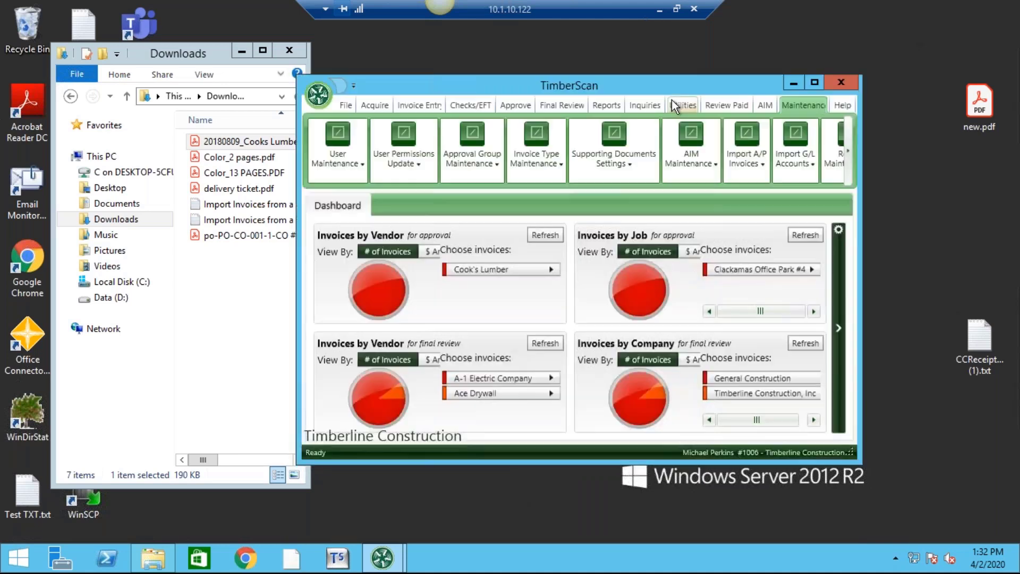
Switch to the presentation and advance to the Running Inquiries & Reports - 1 slide.
click(660, 9)
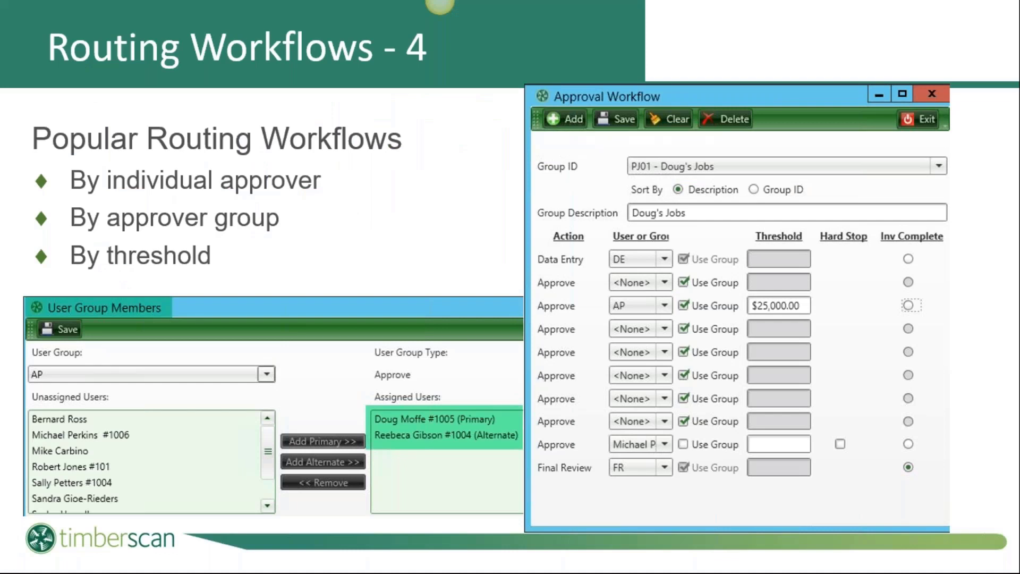
key(Right)
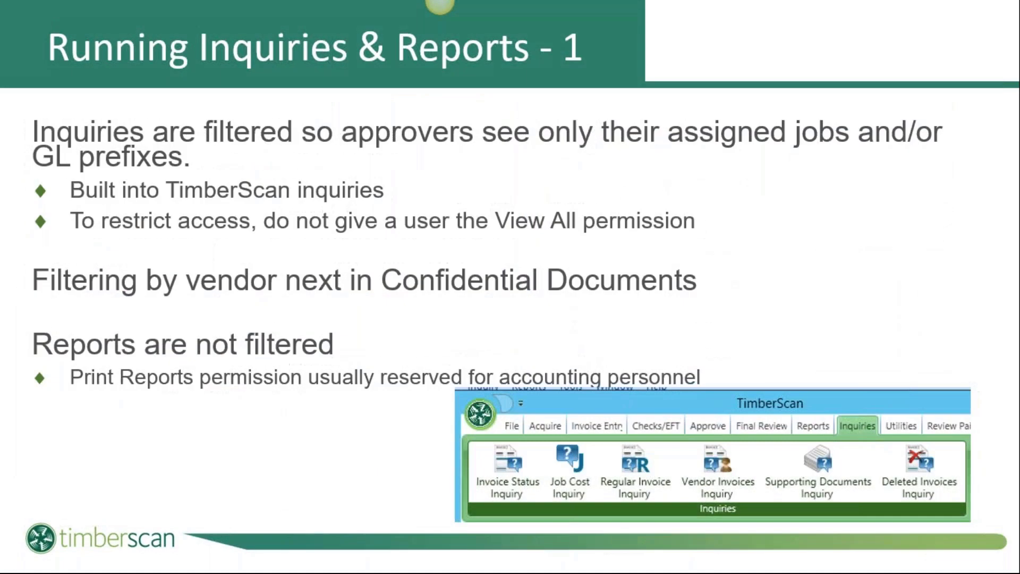
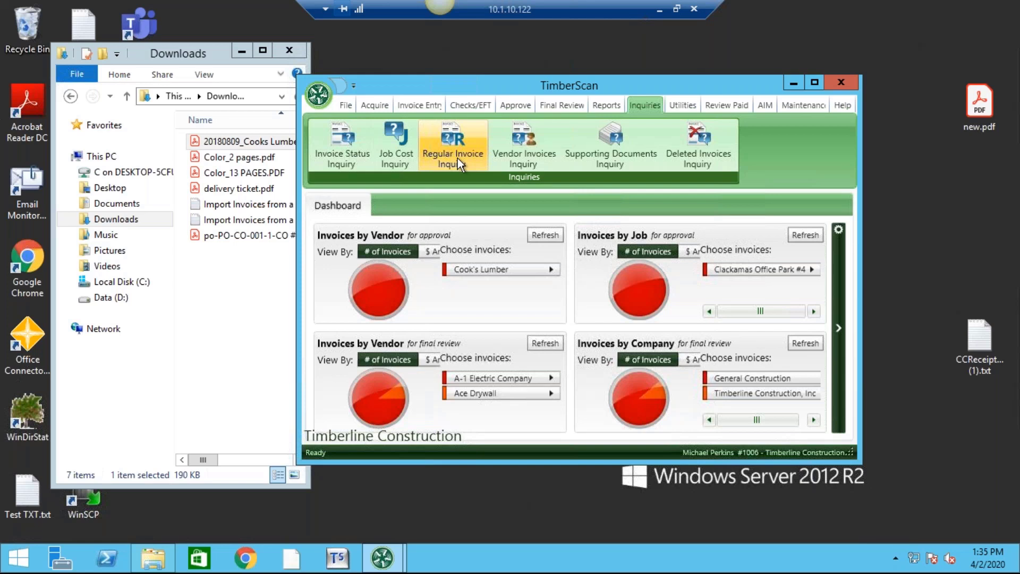
Open the Invoice Status Inquiry in TimberScan, maximize it, and sort the invoices by vendor name in ascending order.
click(343, 155)
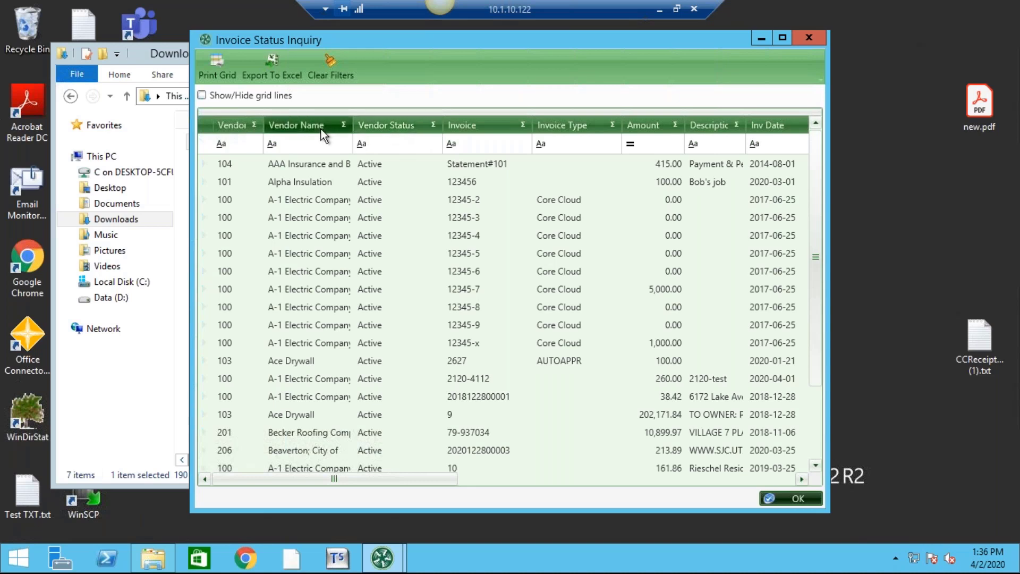
click(783, 34)
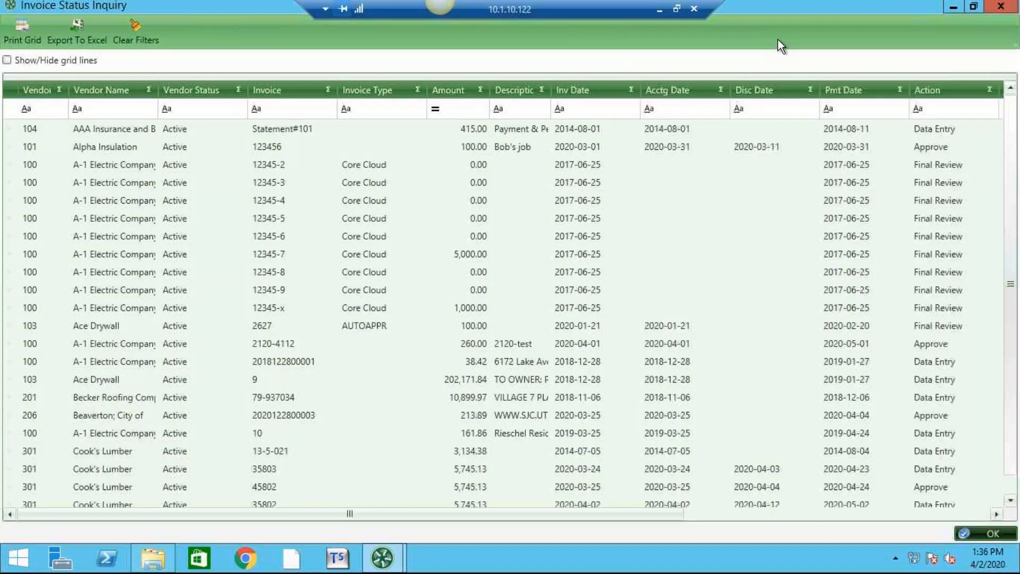
click(102, 90)
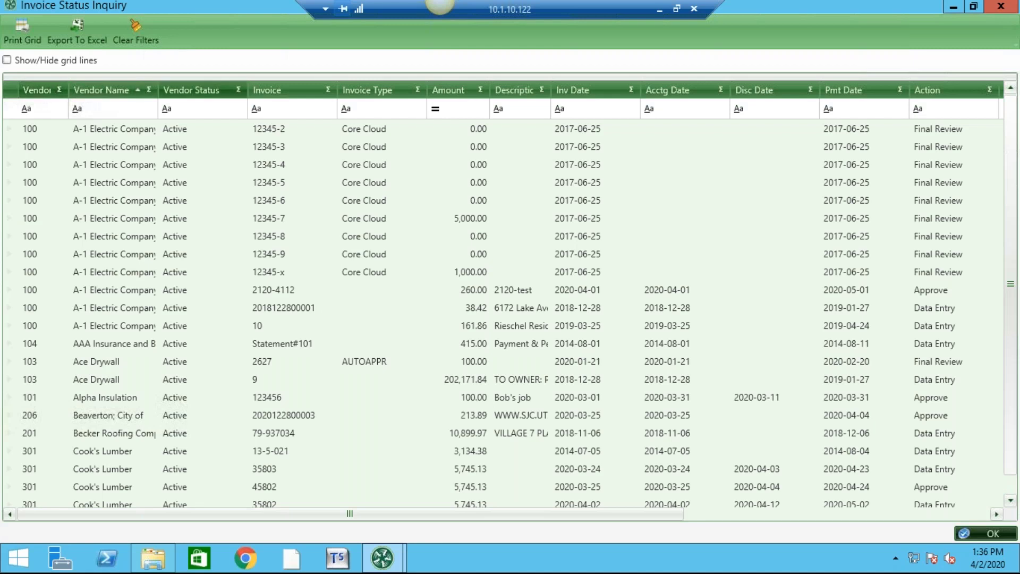
Hide the Vendor Status column, narrow the Invoice column, and widen Vendor Name to fit the full names.
right_click(210, 89)
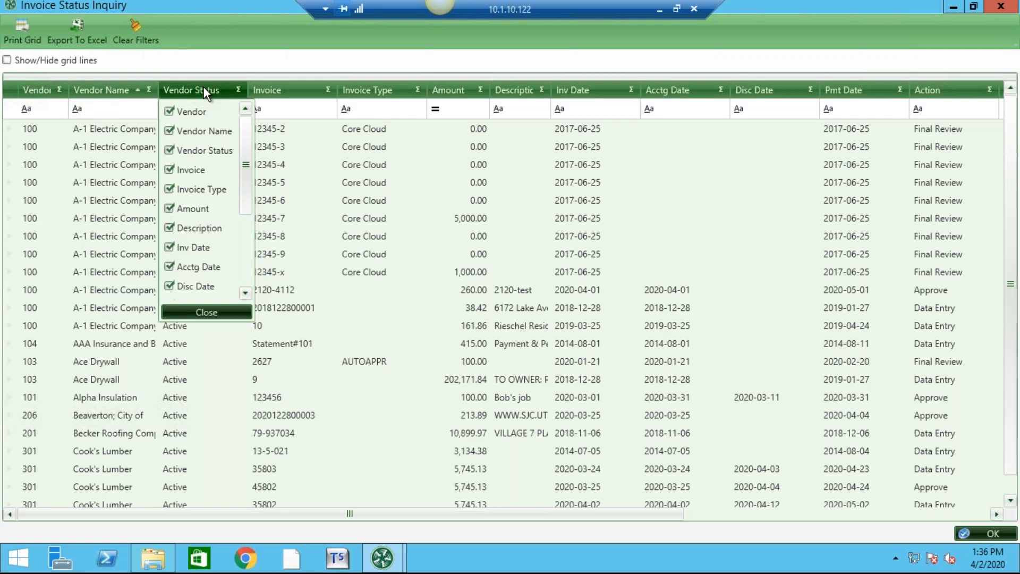
click(169, 152)
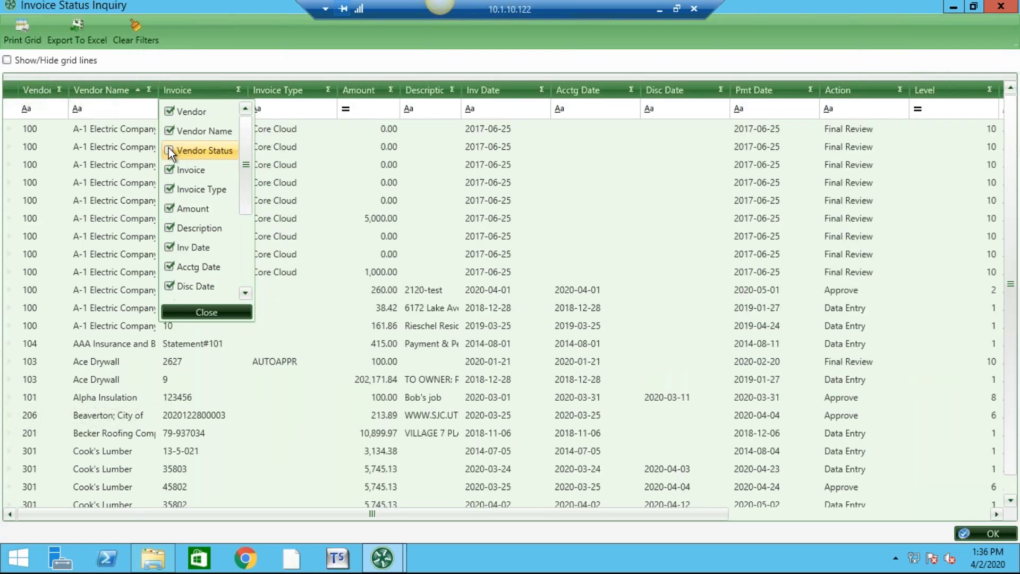
click(209, 312)
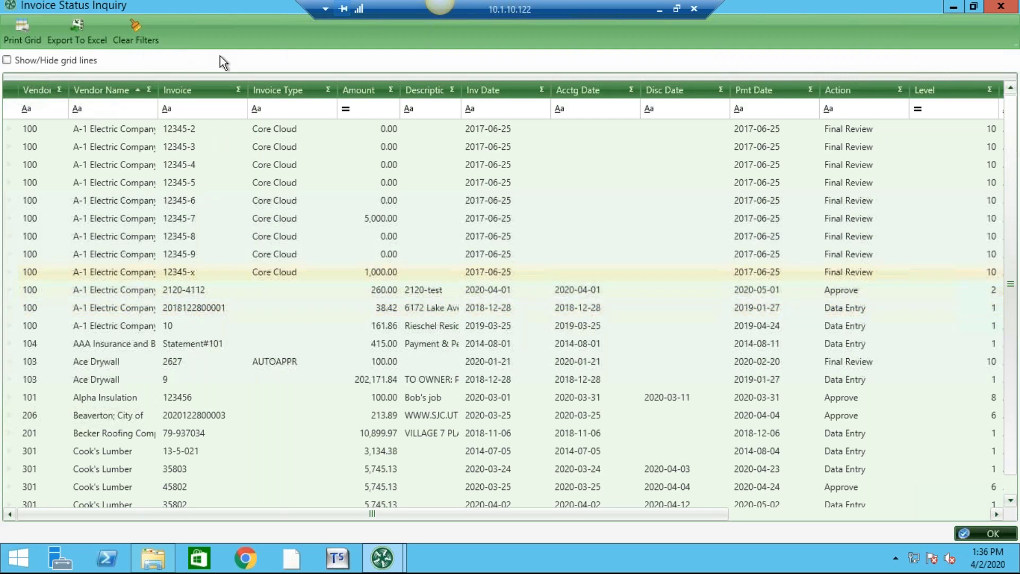
drag(250, 94, 231, 91)
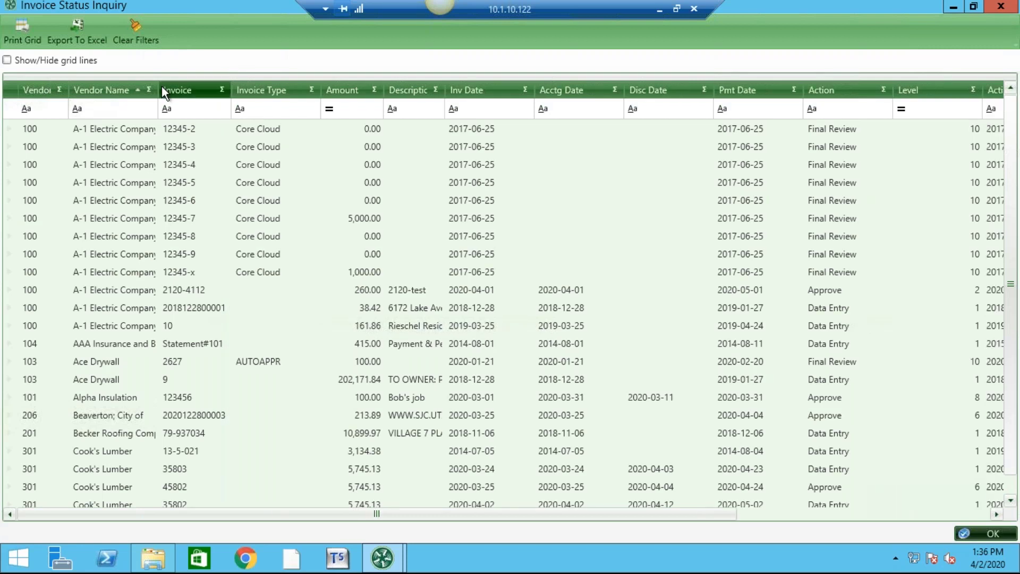
drag(159, 89, 196, 88)
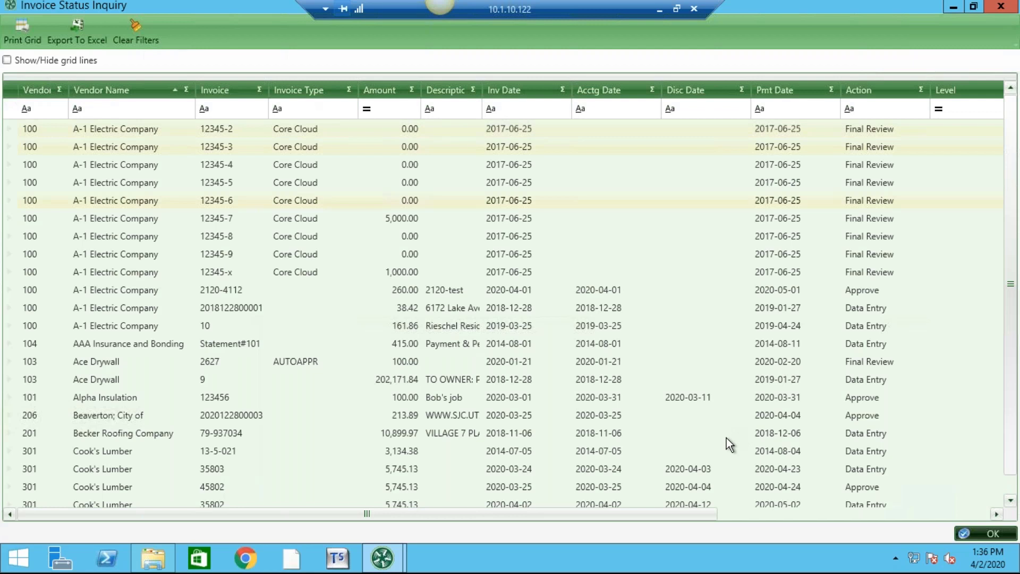
View the invoice image and the log notes of the first A-1 Electric Company invoice, closing each window.
drag(484, 514, 767, 555)
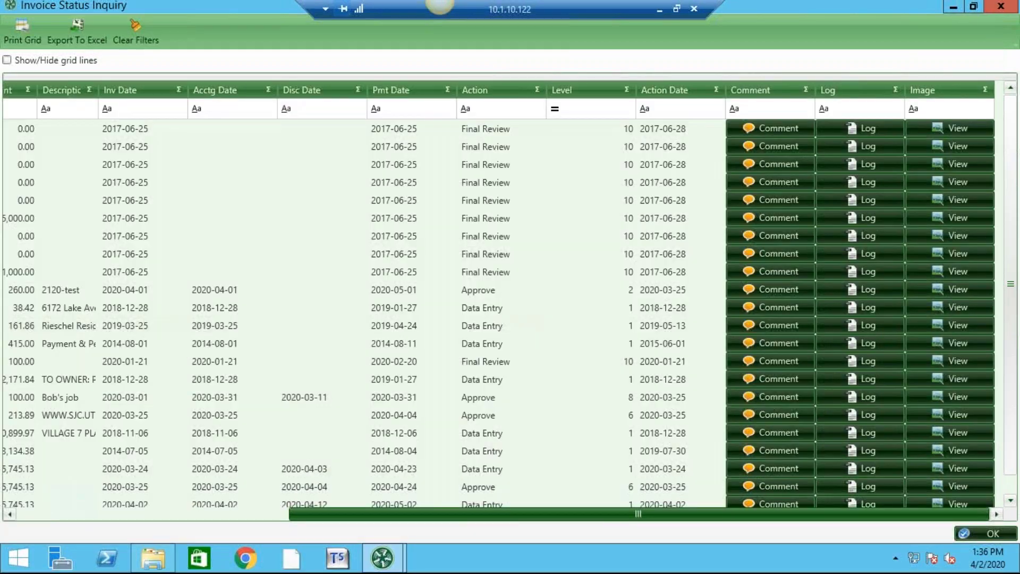
mouse_move(511, 108)
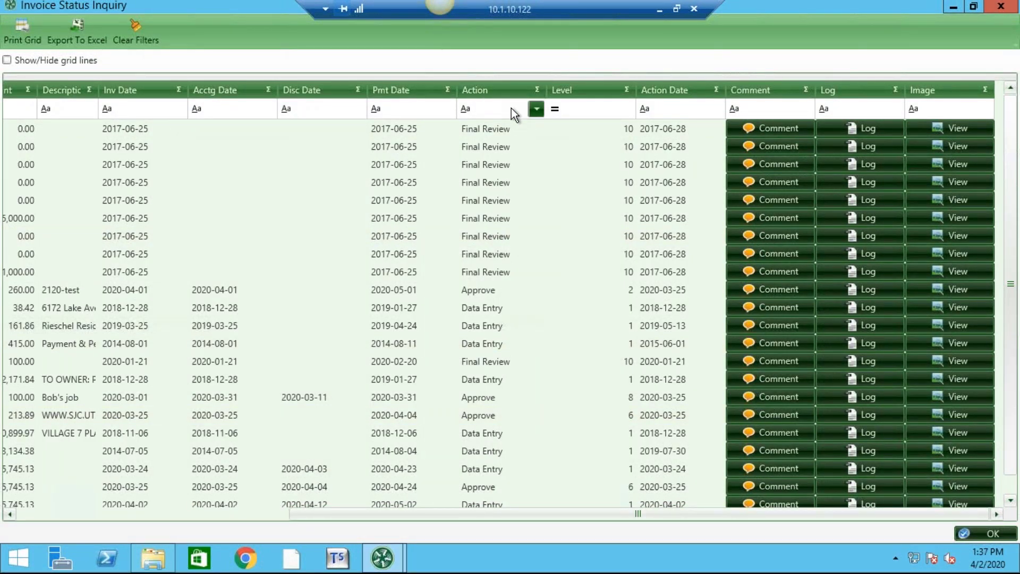
mouse_move(602, 112)
click(673, 122)
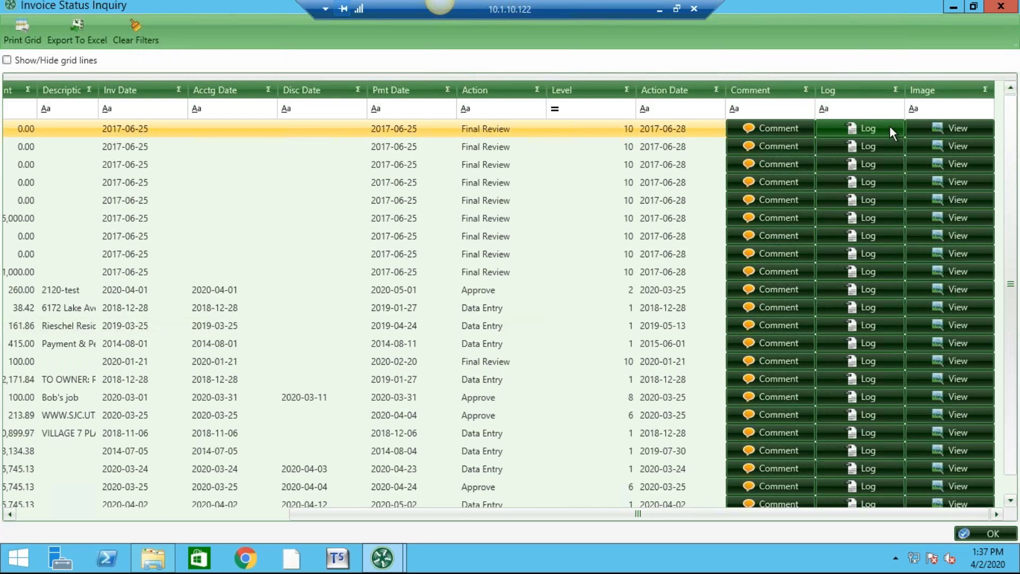
click(933, 126)
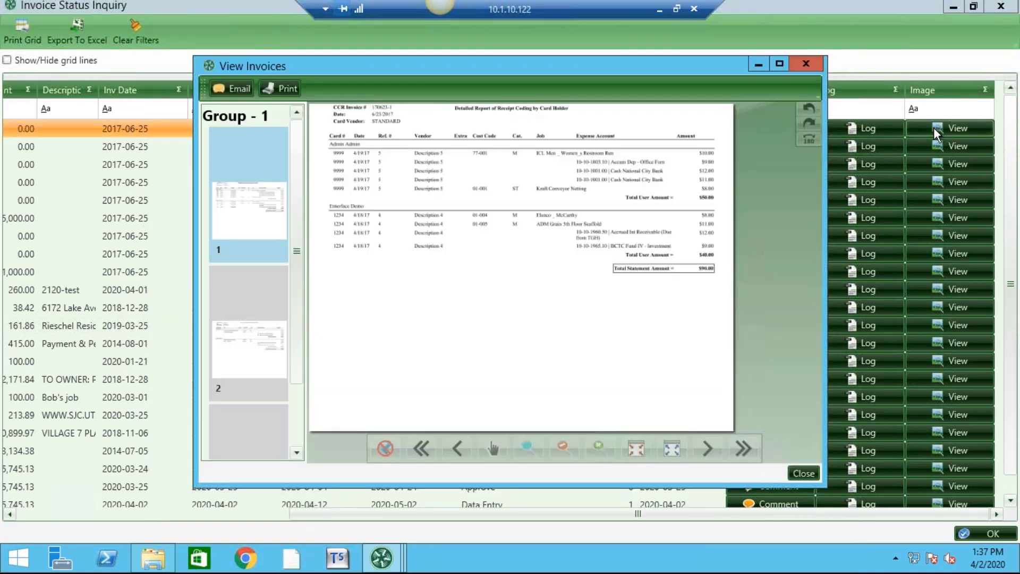
click(807, 65)
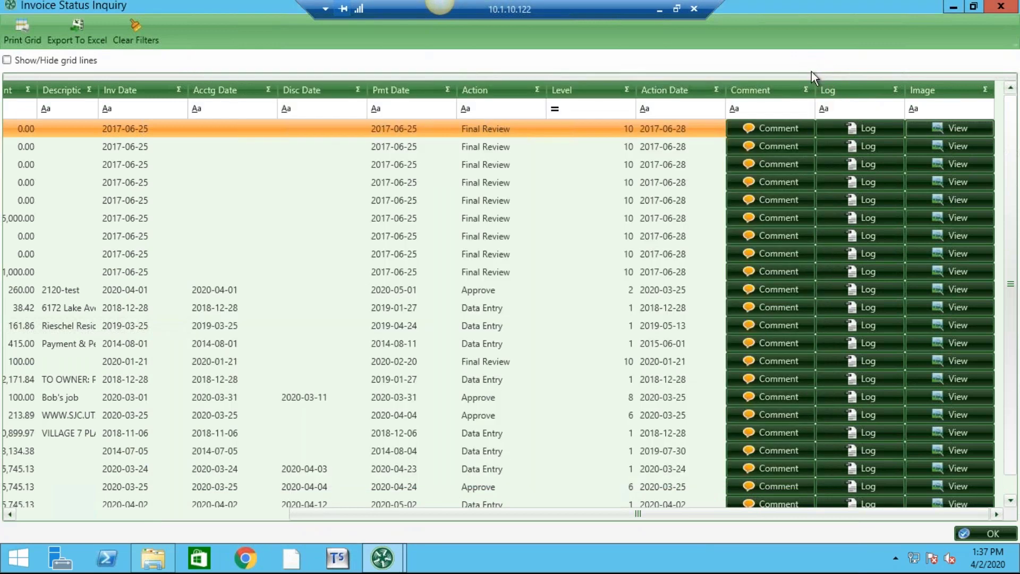
click(857, 129)
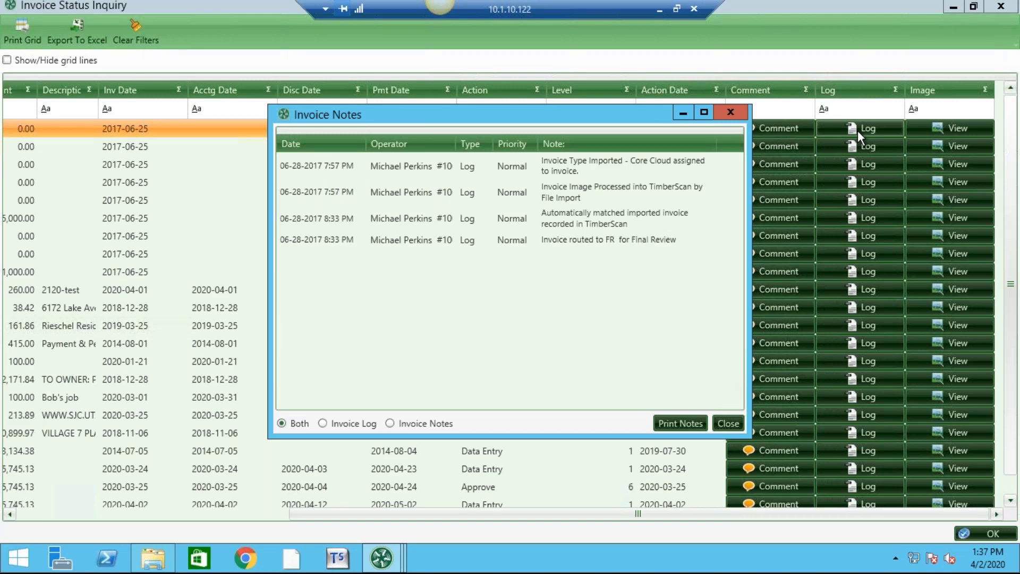
click(731, 113)
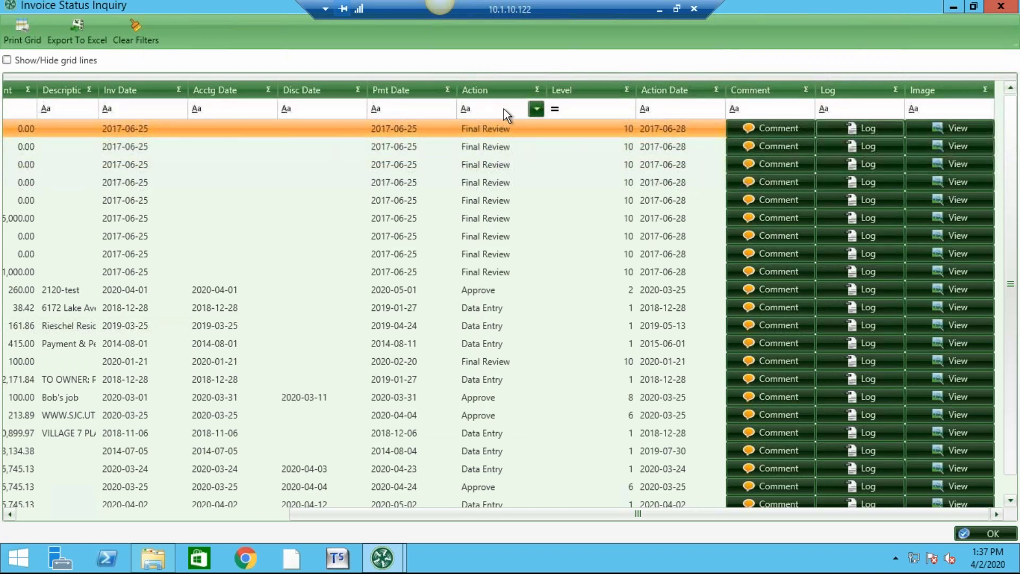
Filter the invoice status grid's Action column by Approve.
click(533, 111)
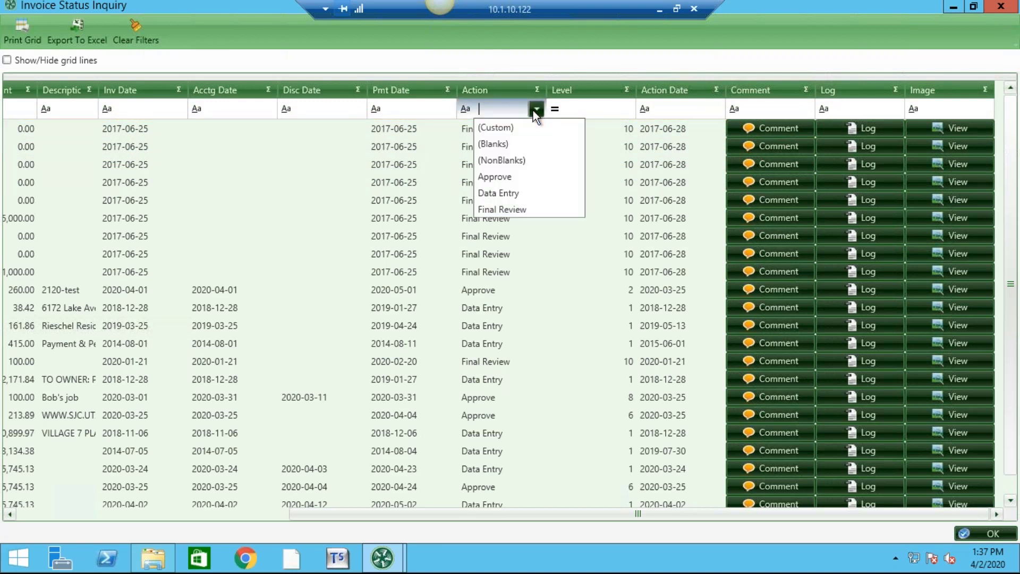
click(509, 178)
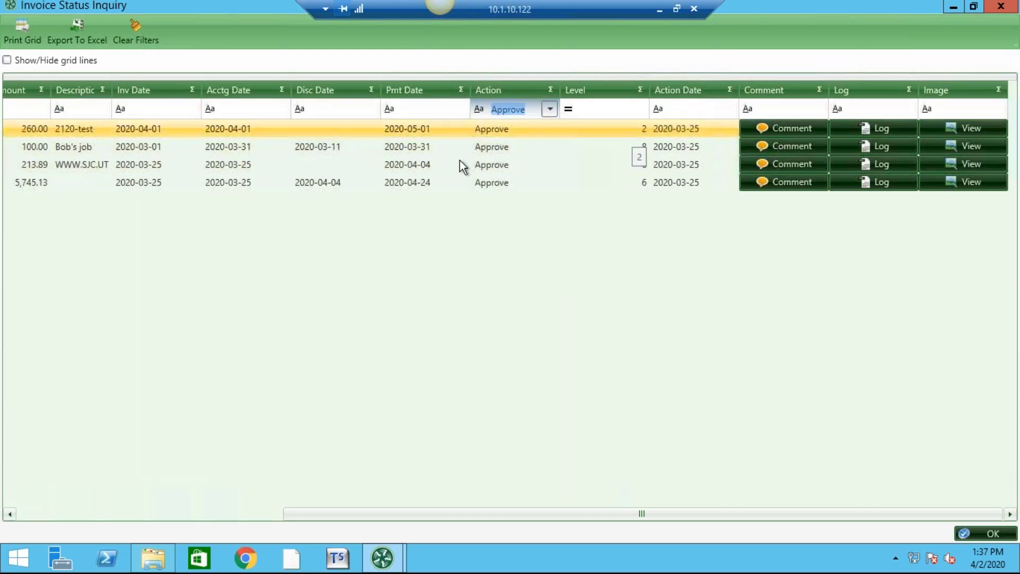
Open a custom filter for the Action column and change the Approve condition's operator to Equals.
click(550, 109)
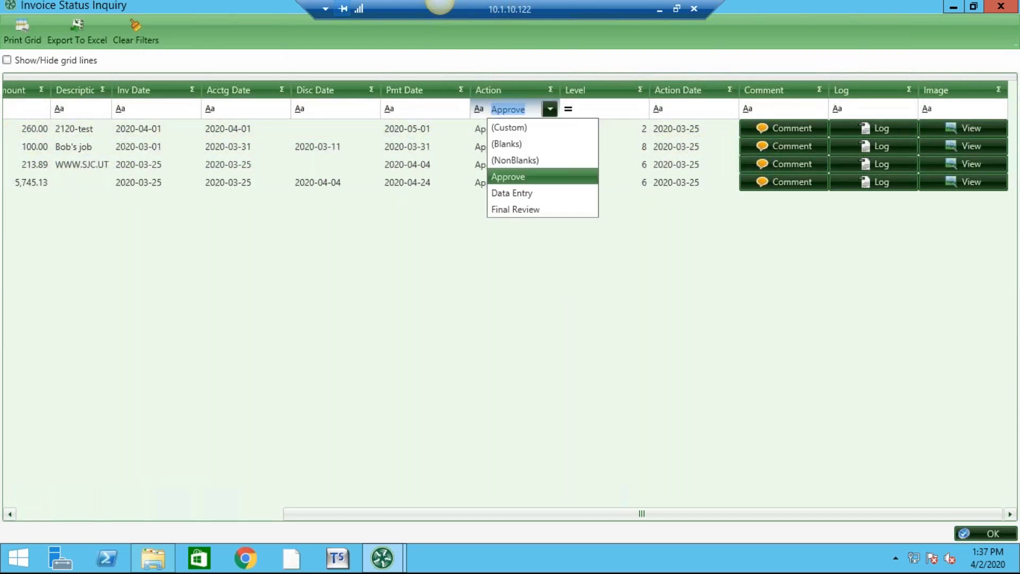
click(519, 122)
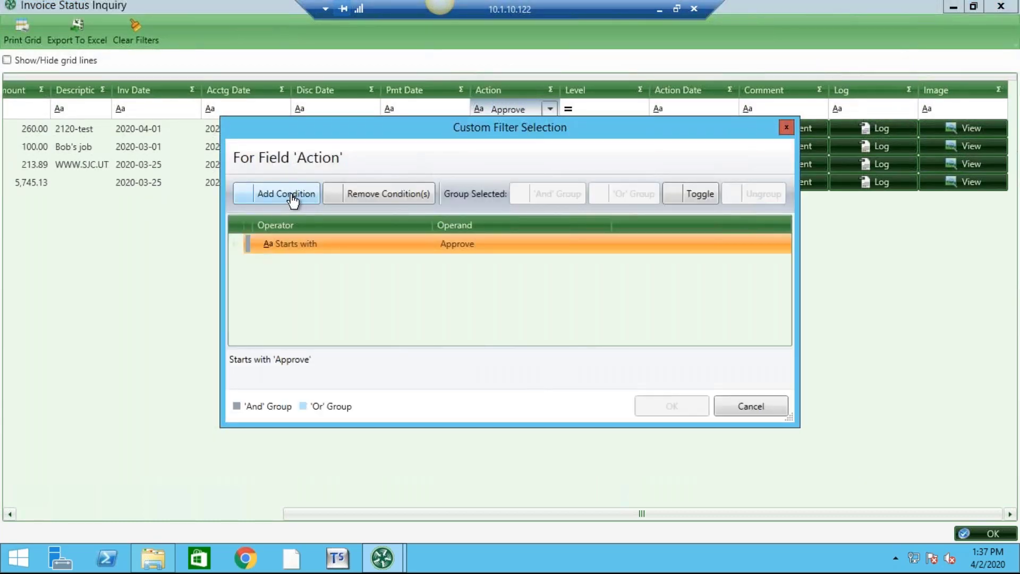
click(305, 244)
click(305, 244)
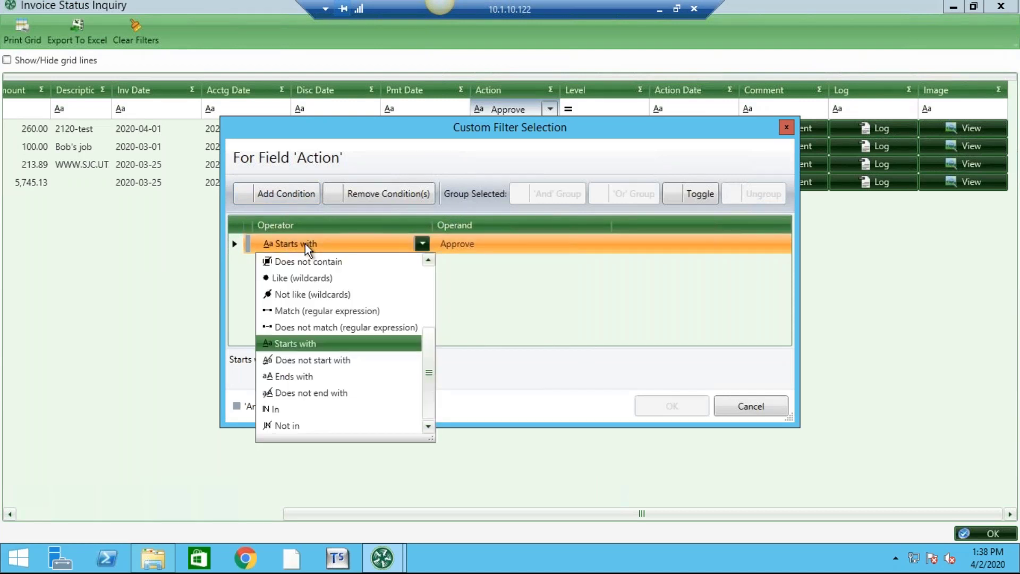
click(430, 272)
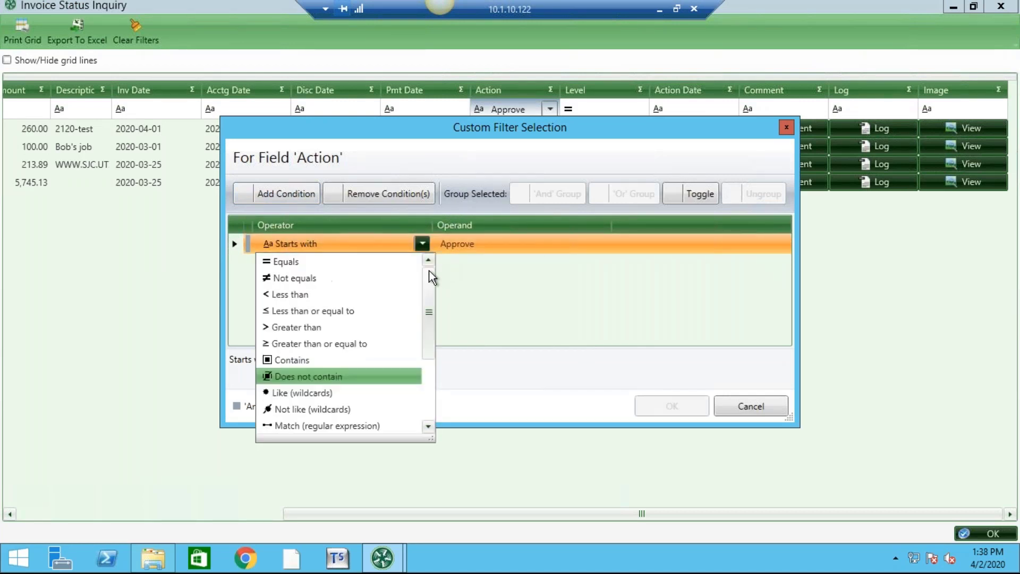
click(362, 261)
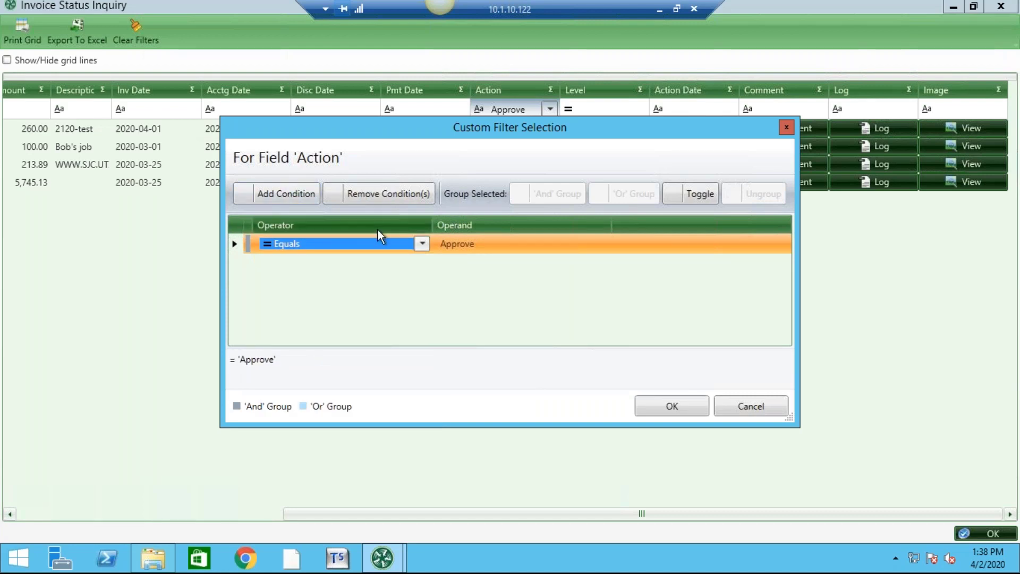
click(492, 248)
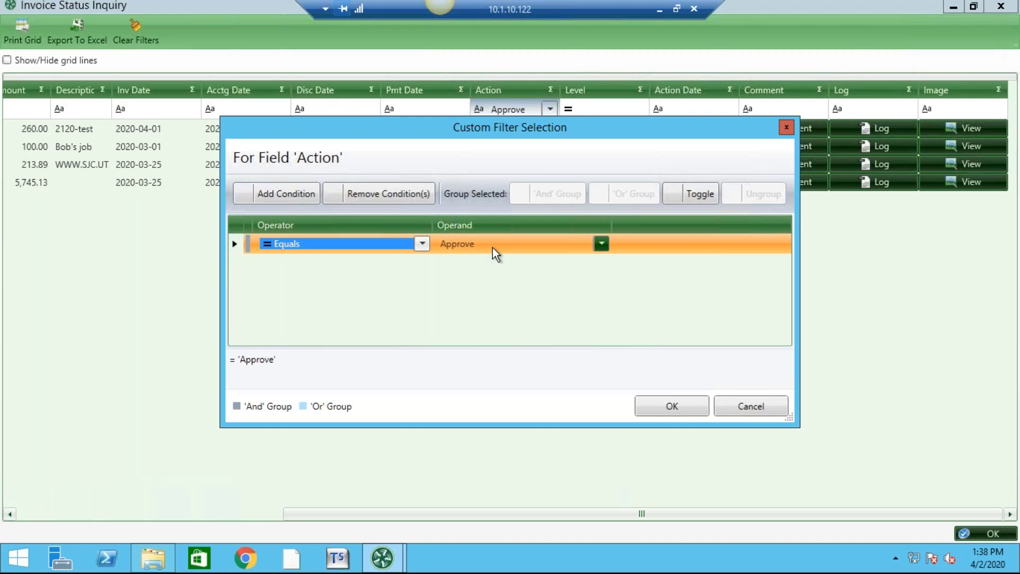
Add a second condition, Equals Final Review, switch the conditions to an Or group, and apply the custom Action filter.
click(290, 193)
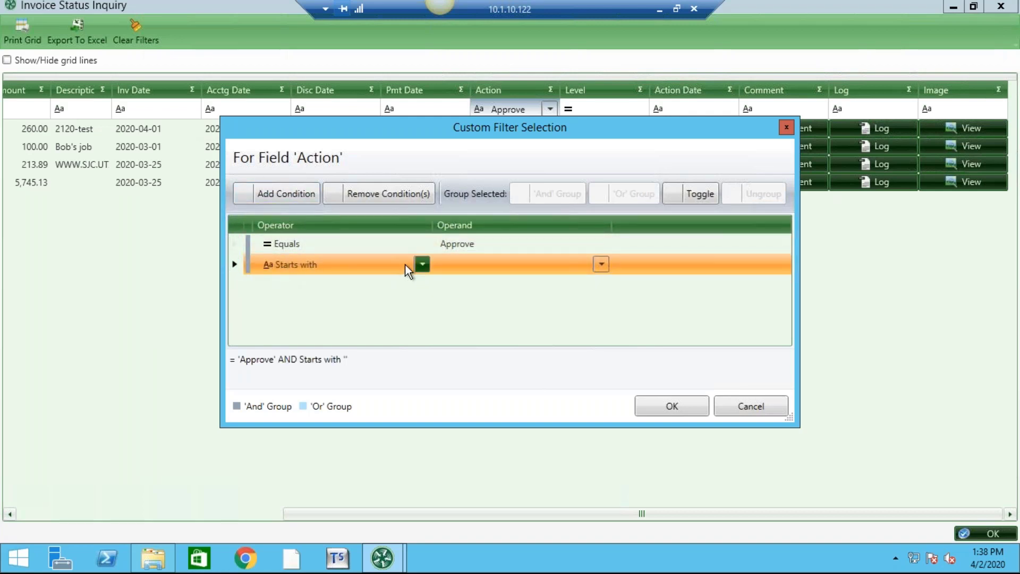
click(422, 264)
scroll(430, 285, up, 3)
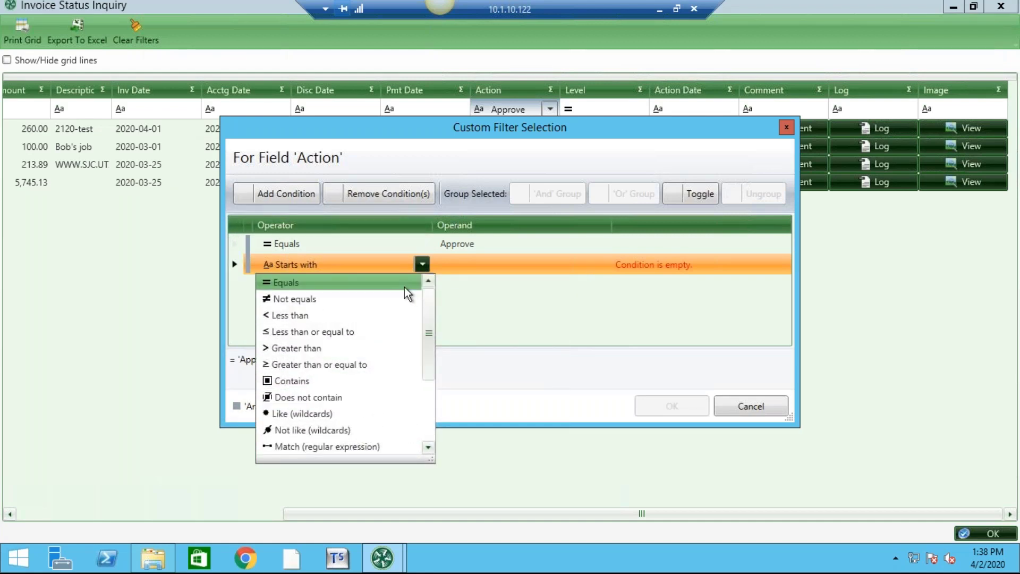
click(403, 287)
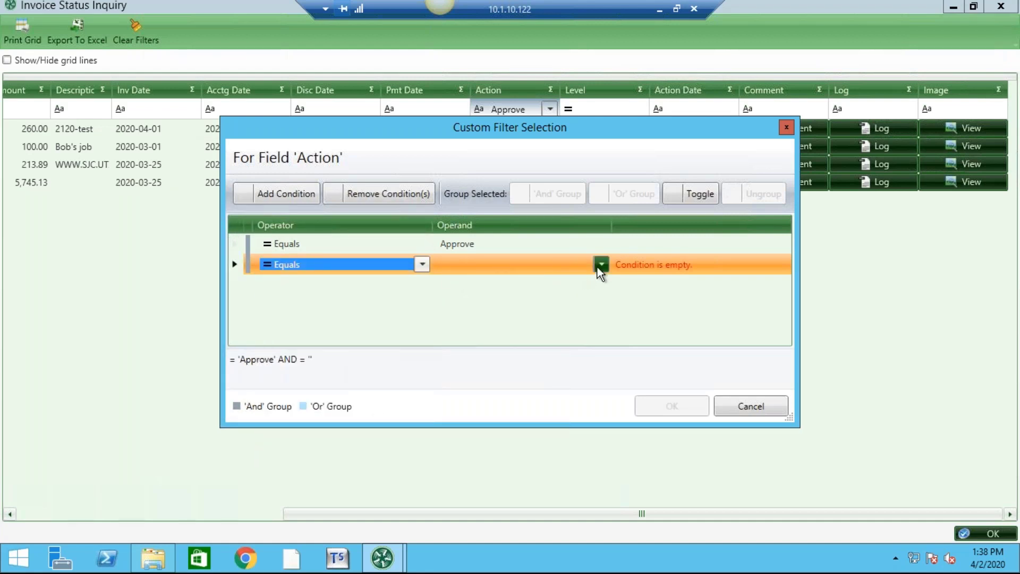
click(598, 266)
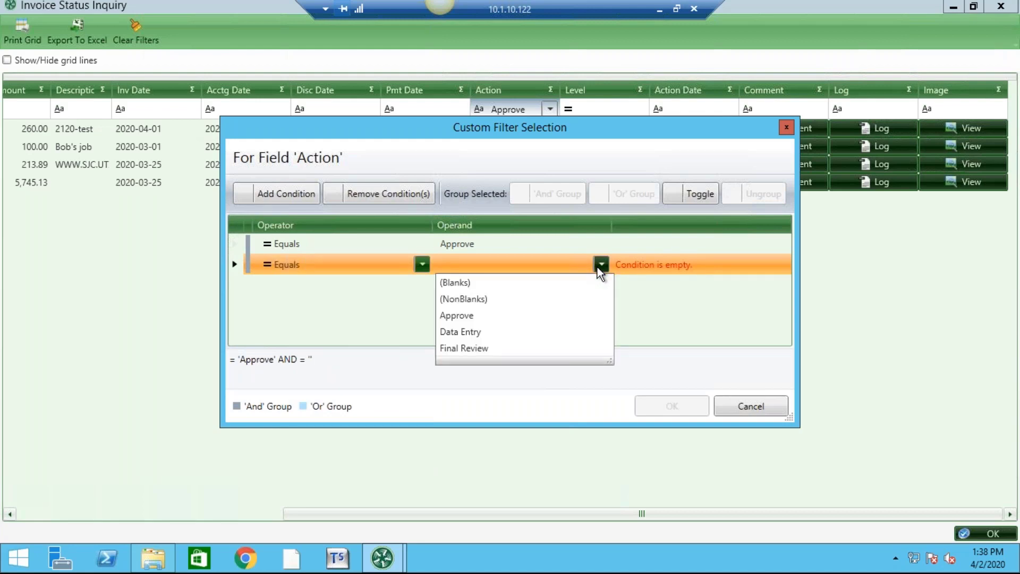
click(537, 349)
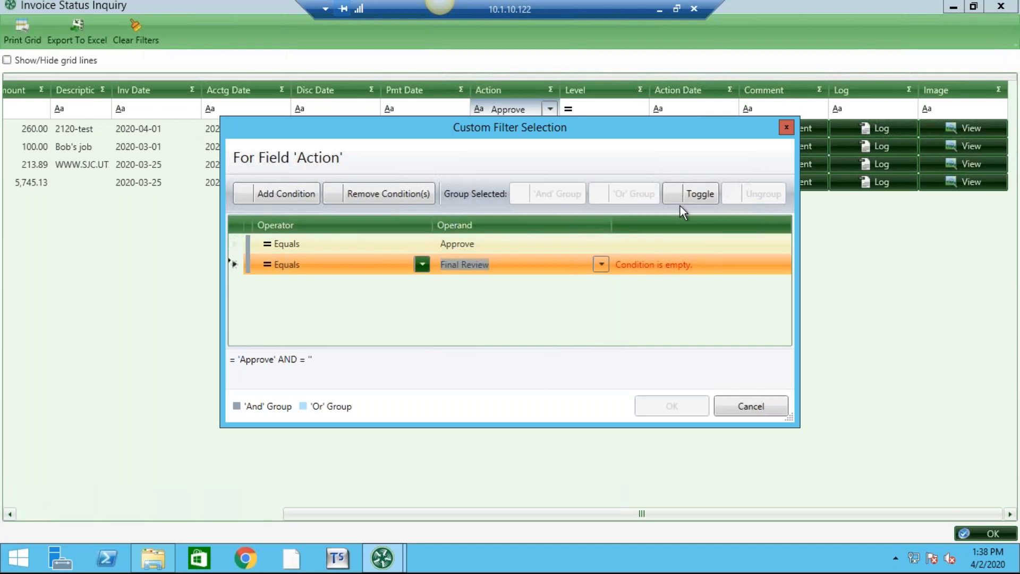
click(699, 195)
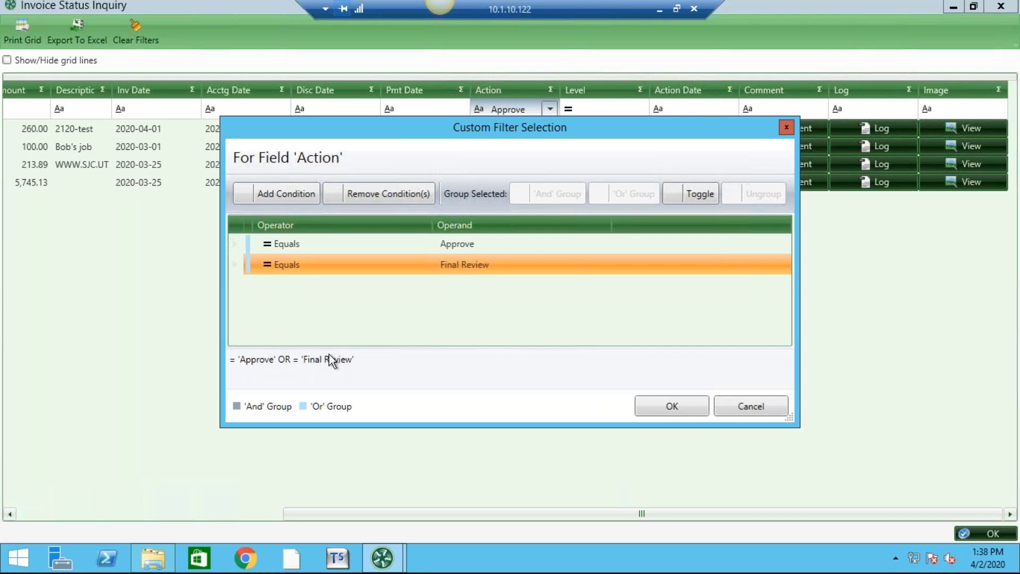
click(664, 408)
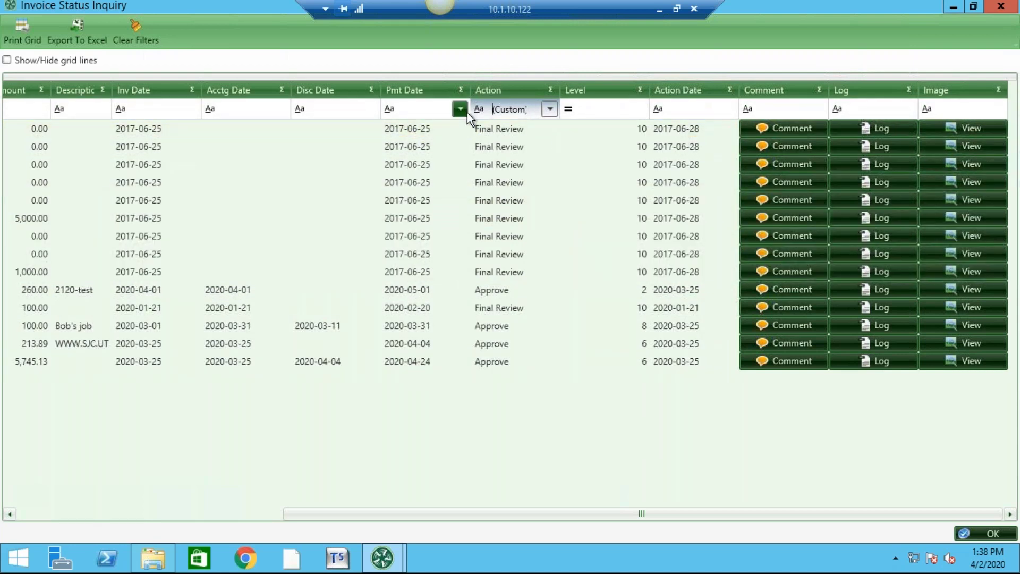
Clear the custom filter from the Action column.
key(BackSpace)
key(BackSpace)
key(BackSpace)
key(BackSpace)
key(BackSpace)
key(BackSpace)
key(BackSpace)
key(BackSpace)
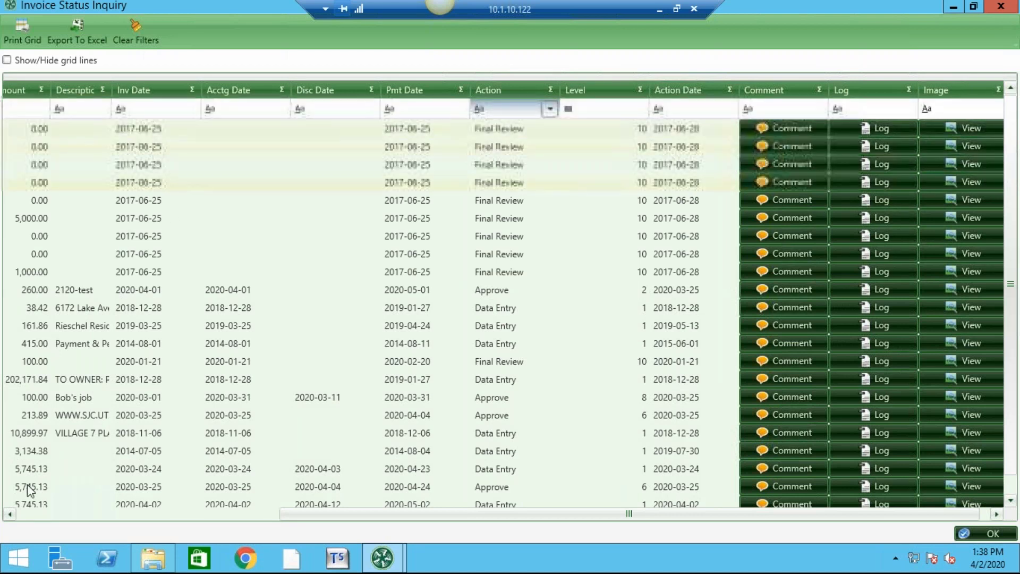
Sort the invoices by vendor name descending and back to ascending, adding Inv Date ascending as the secondary sort.
click(75, 515)
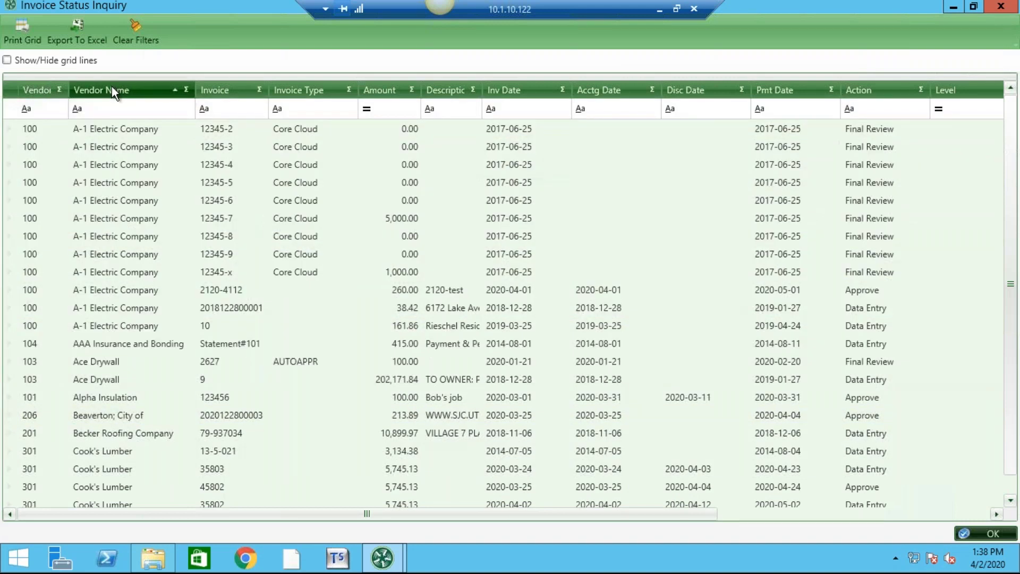
click(161, 94)
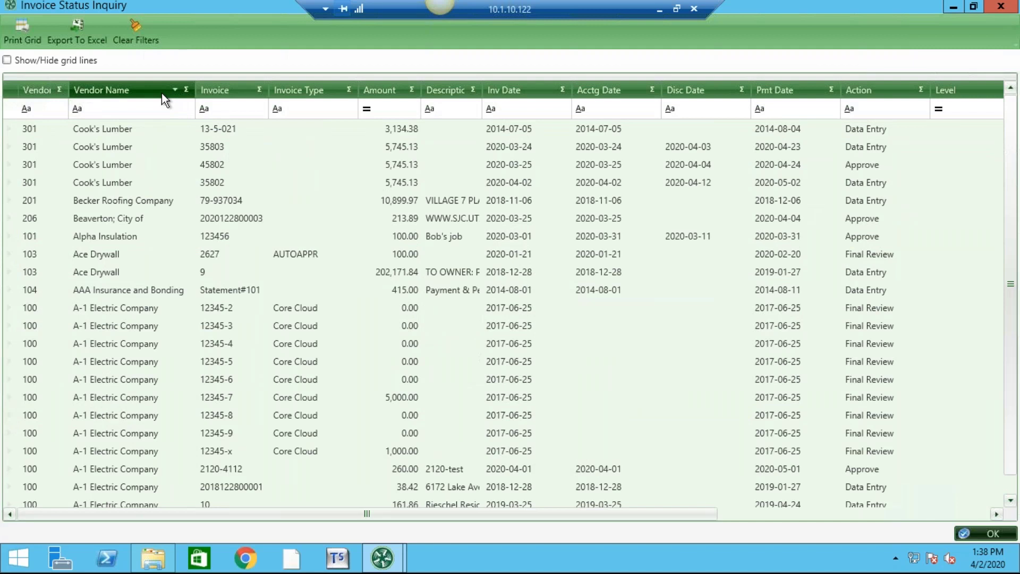
click(161, 94)
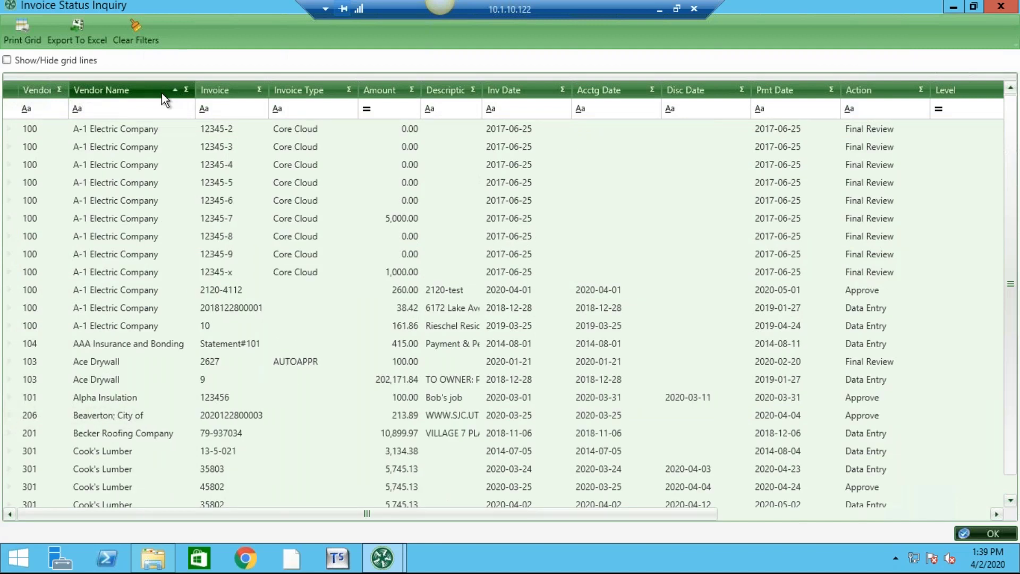
click(518, 91)
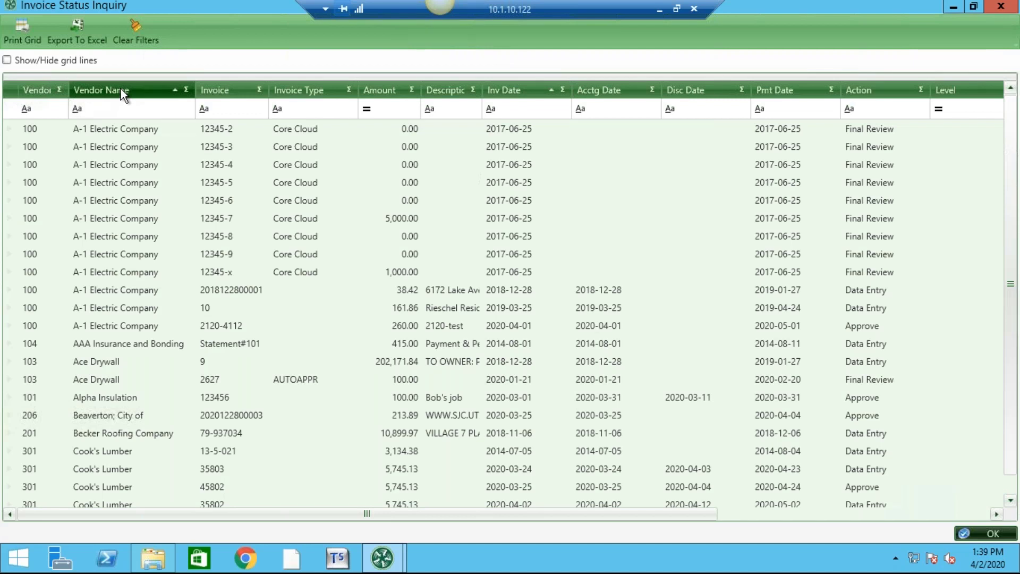
Group the invoices by Vendor Name, expand and collapse the A-1 Electric Company group, and close the Invoice Status Inquiry.
mouse_move(120, 88)
mouse_down()
mouse_move(132, 46)
mouse_move(125, 90)
mouse_up()
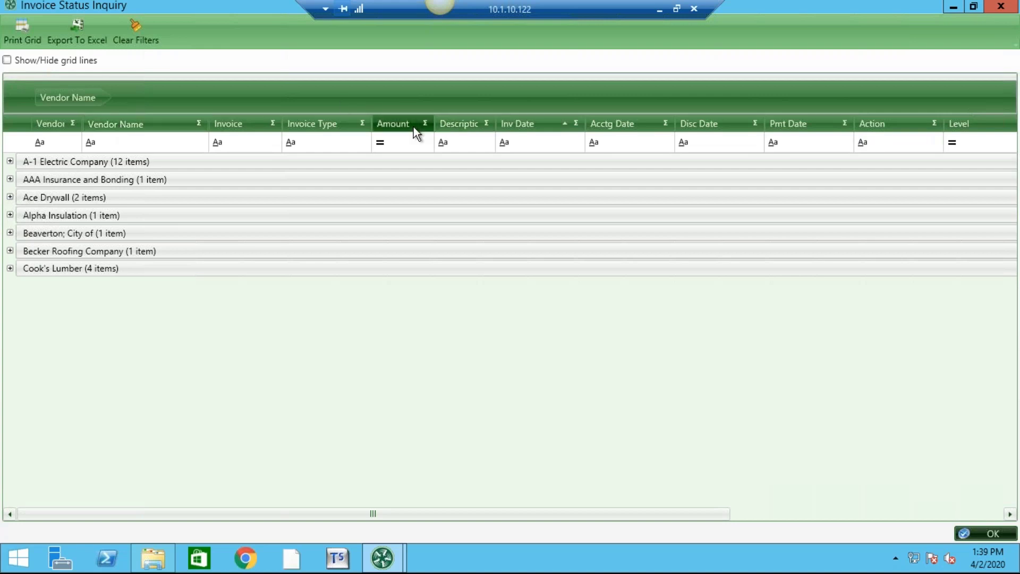
click(10, 162)
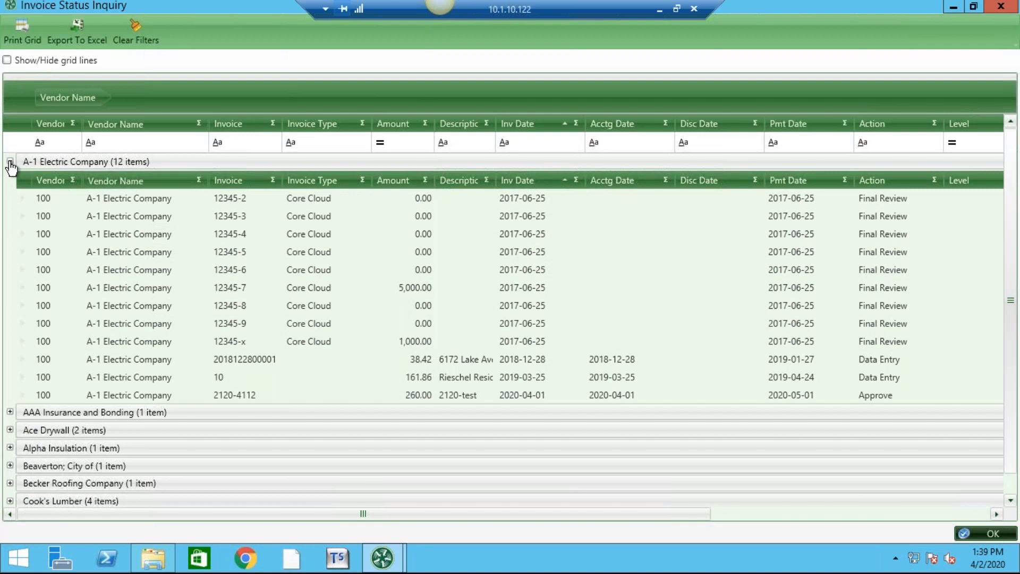
click(10, 161)
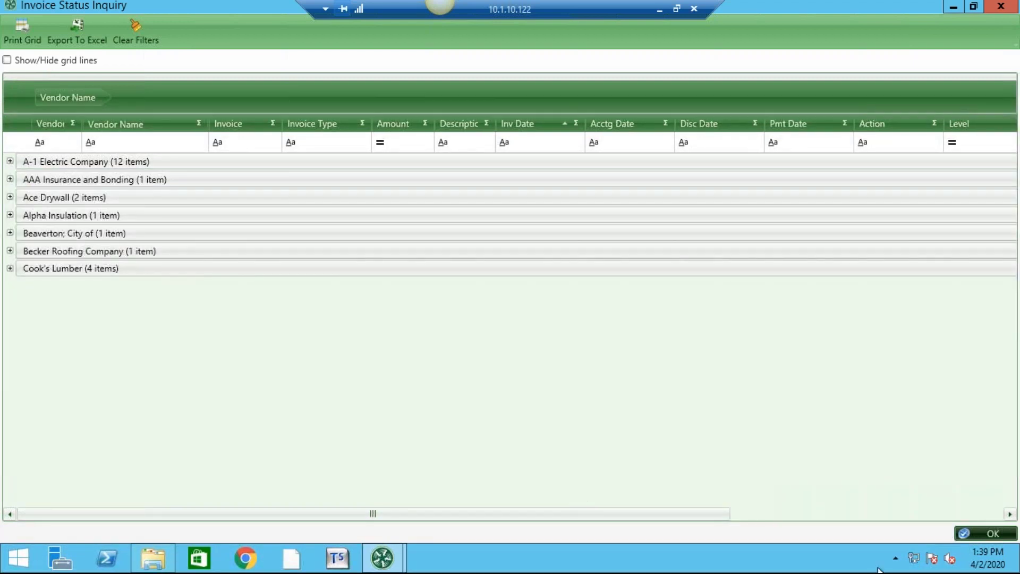
click(987, 529)
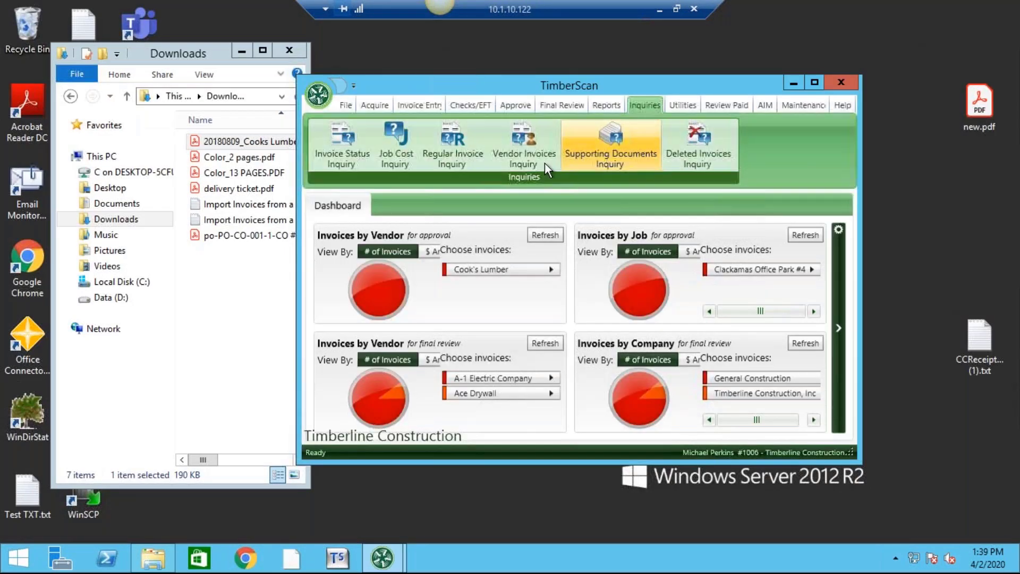
Run a Vendor Invoices Inquiry for all dates with only Alpha Insulation selected as the vendor.
click(523, 144)
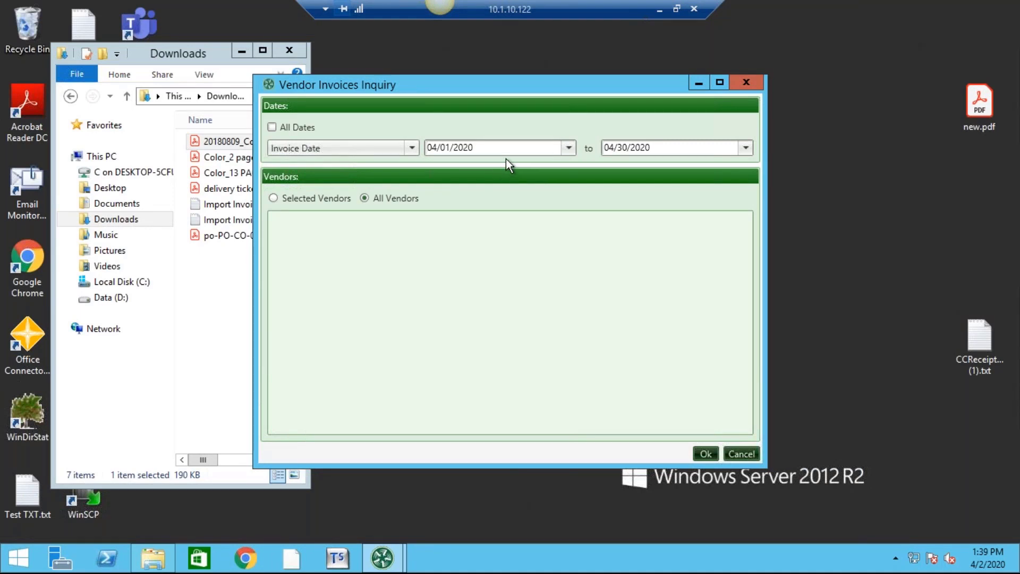
click(272, 126)
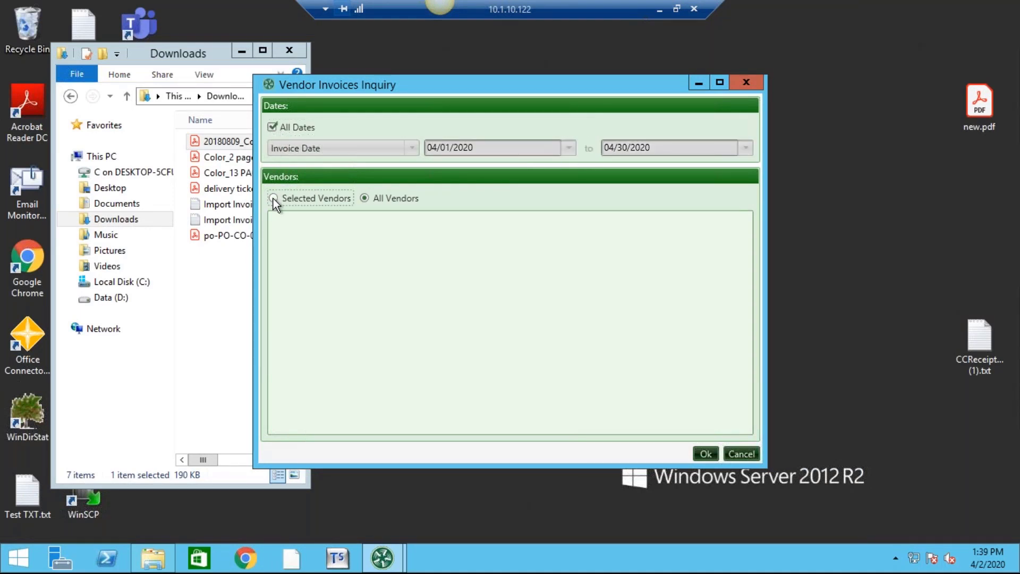
click(273, 198)
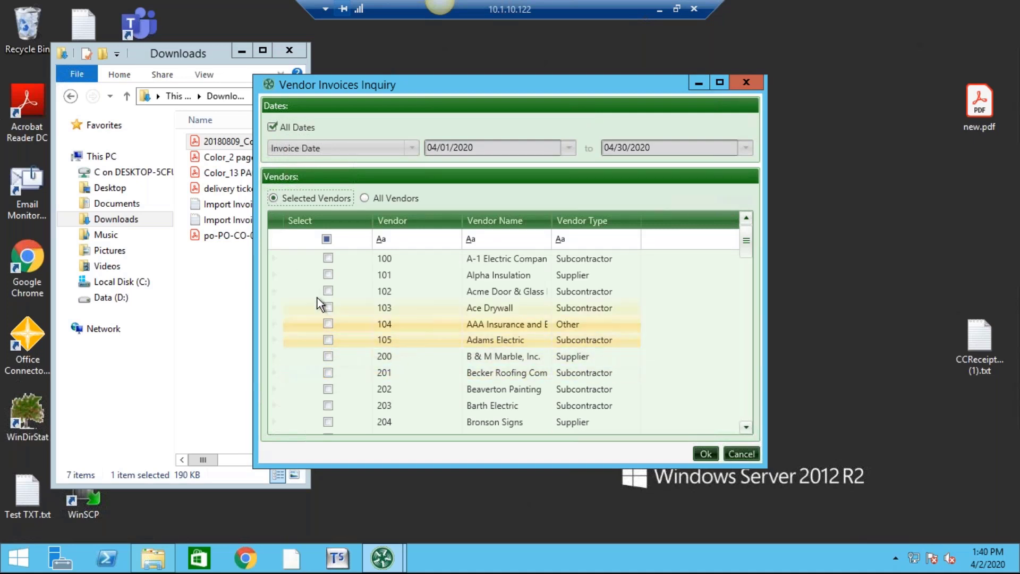
click(328, 274)
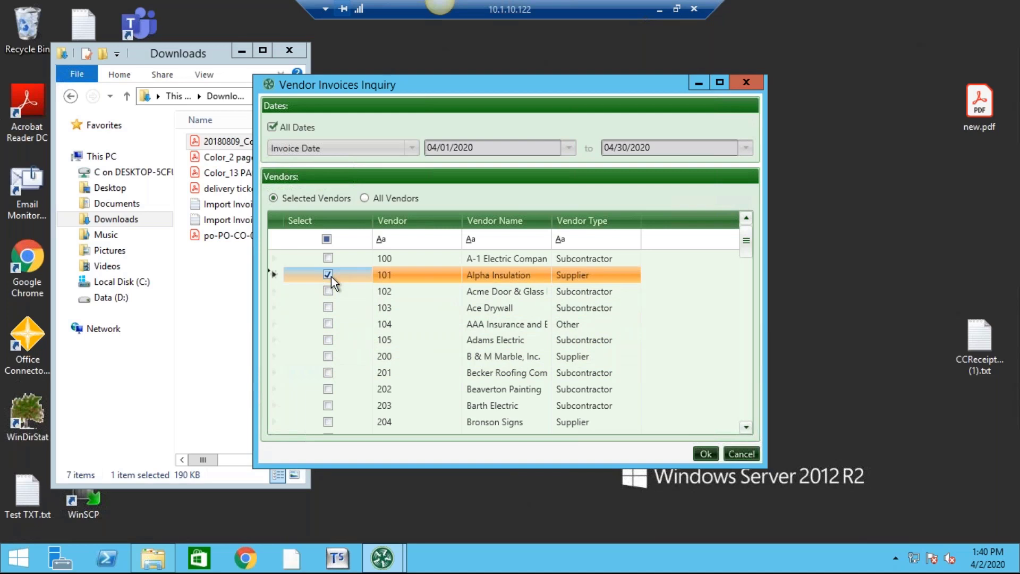
click(704, 455)
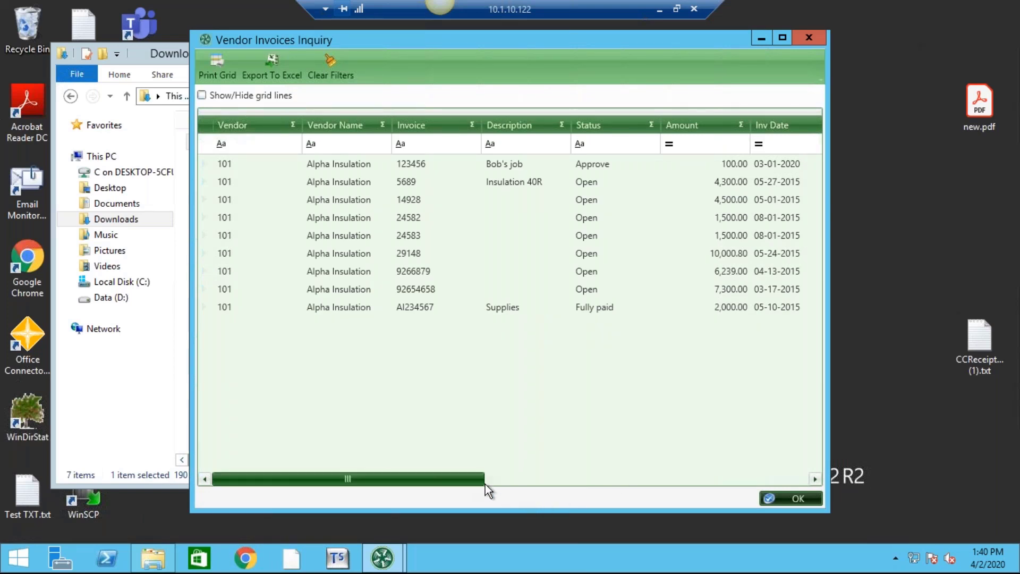
Examine the columns of the Alpha Insulation invoice results and the list of columns available for display.
drag(482, 480, 560, 480)
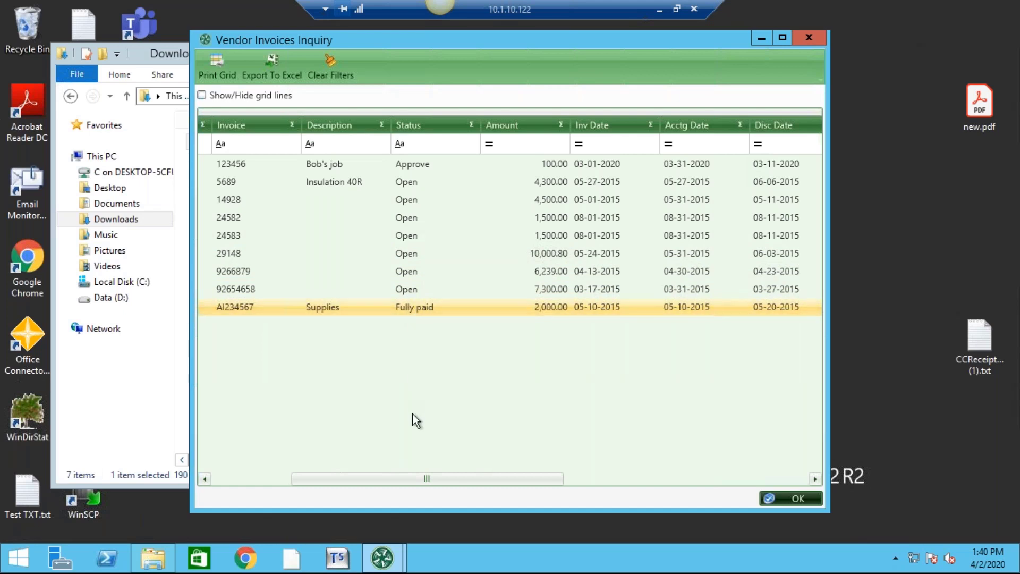
drag(340, 468, 276, 461)
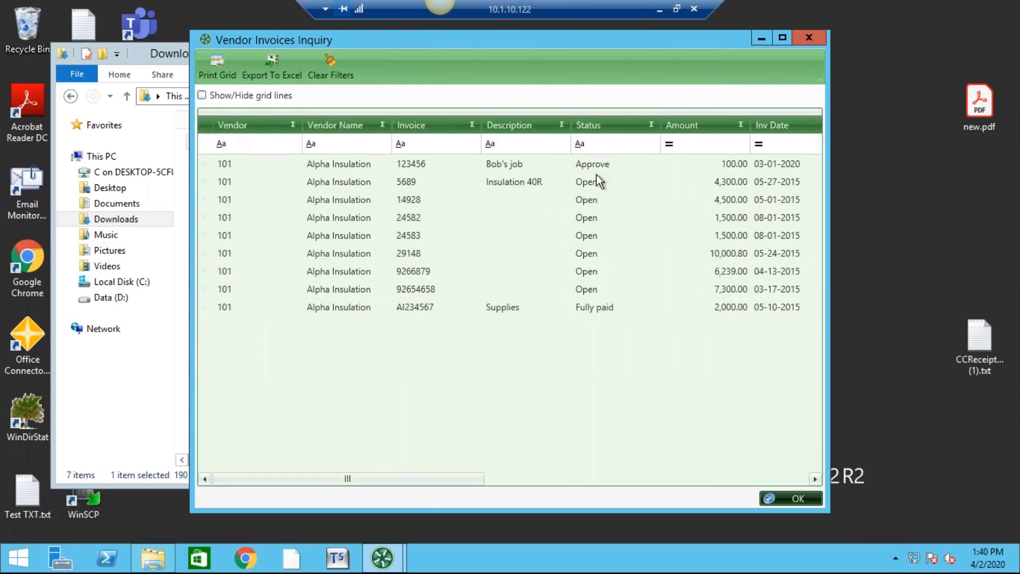
right_click(699, 124)
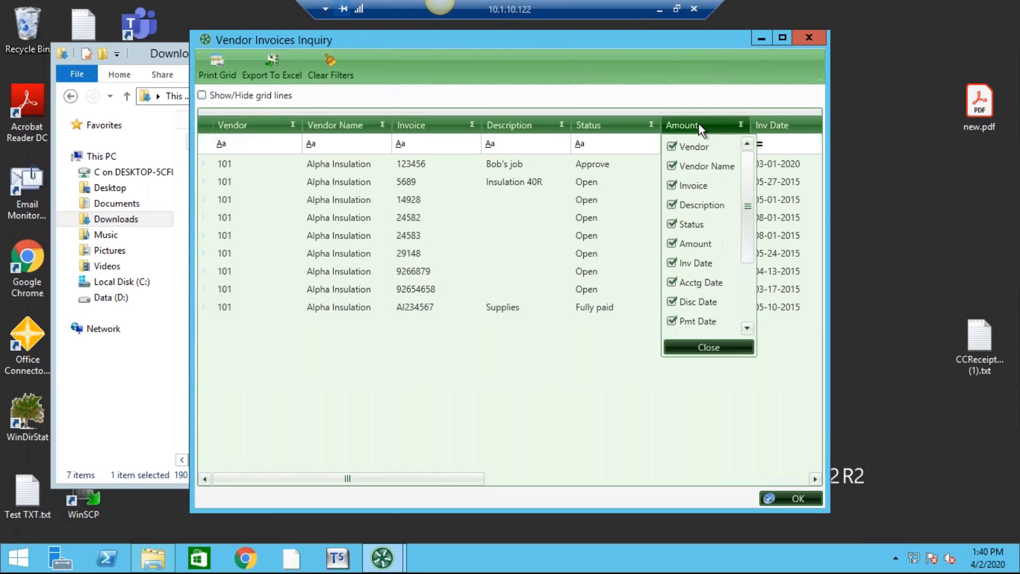
click(732, 346)
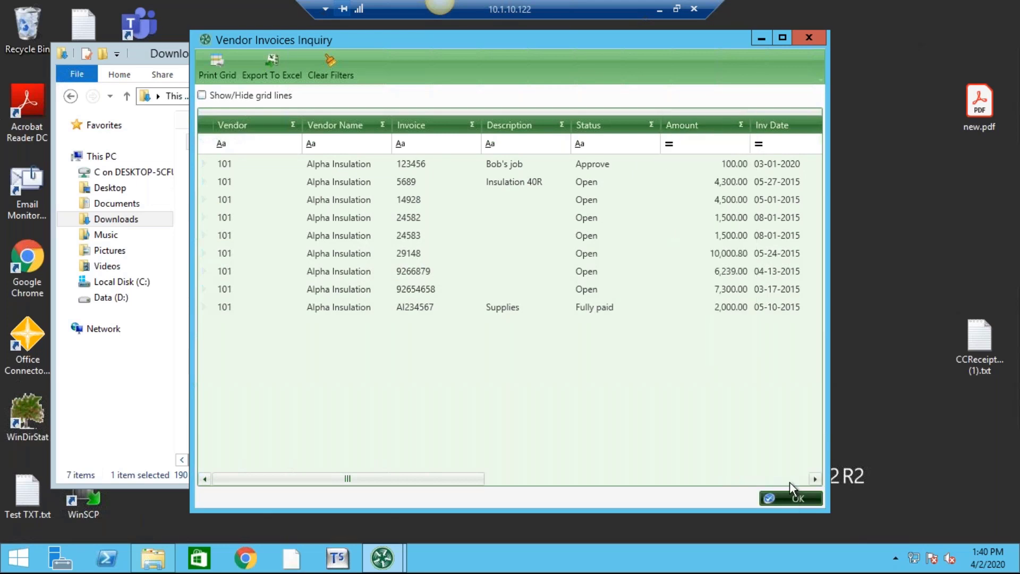
View the image of the Alpha Insulation invoice in Approve status, and close the viewer and the Vendor Invoices Inquiry.
click(790, 483)
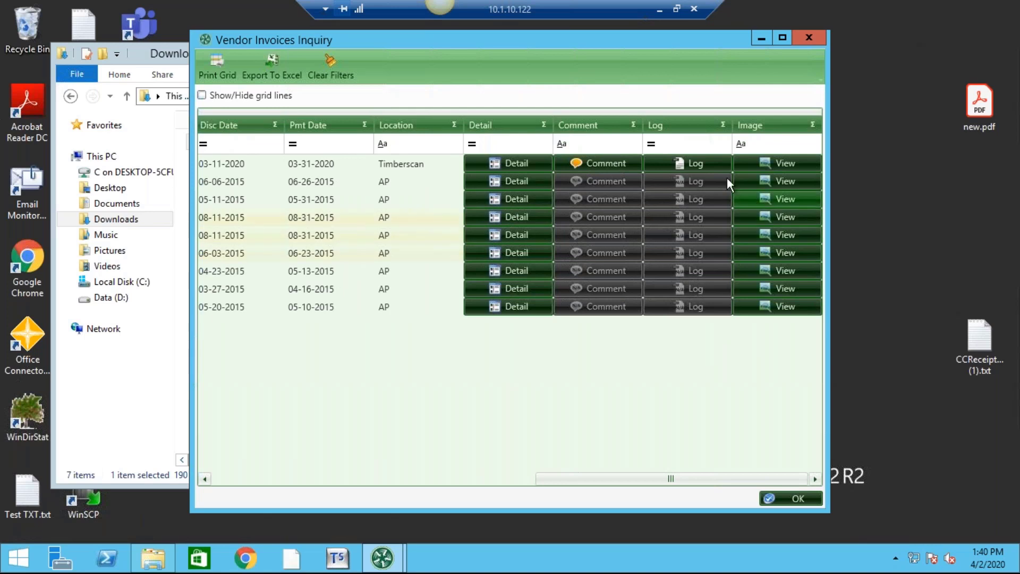
click(765, 162)
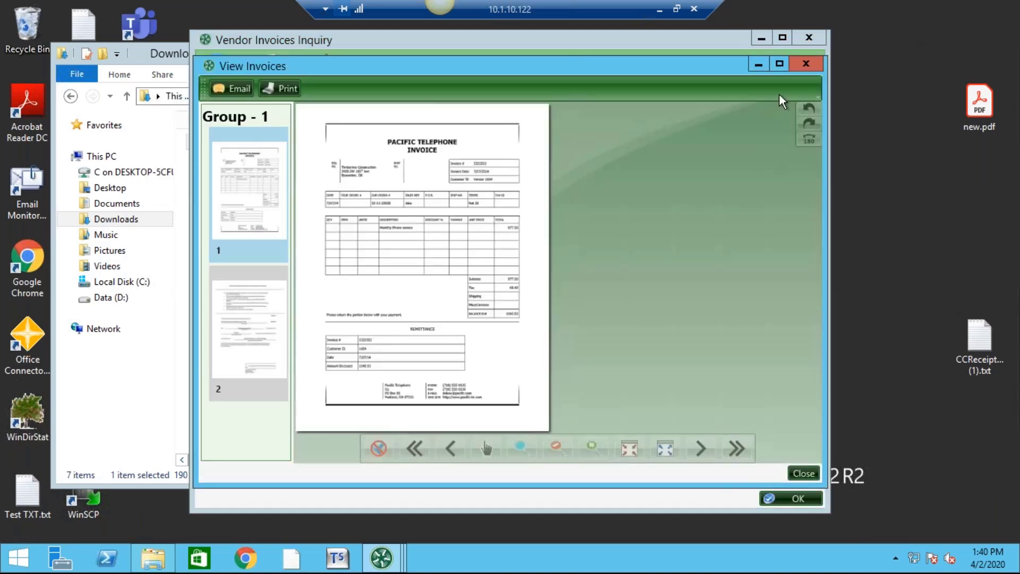
click(808, 63)
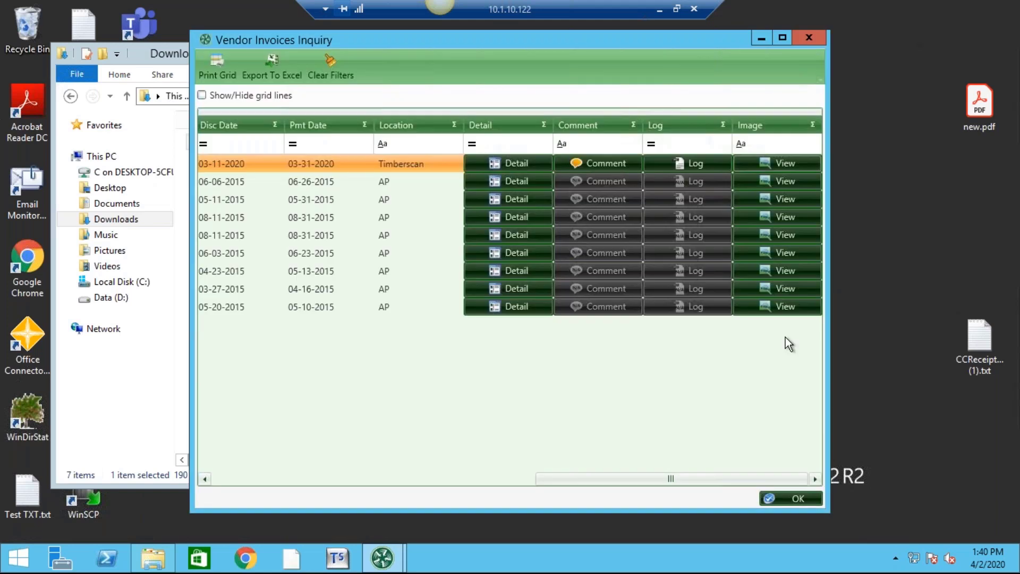
click(785, 498)
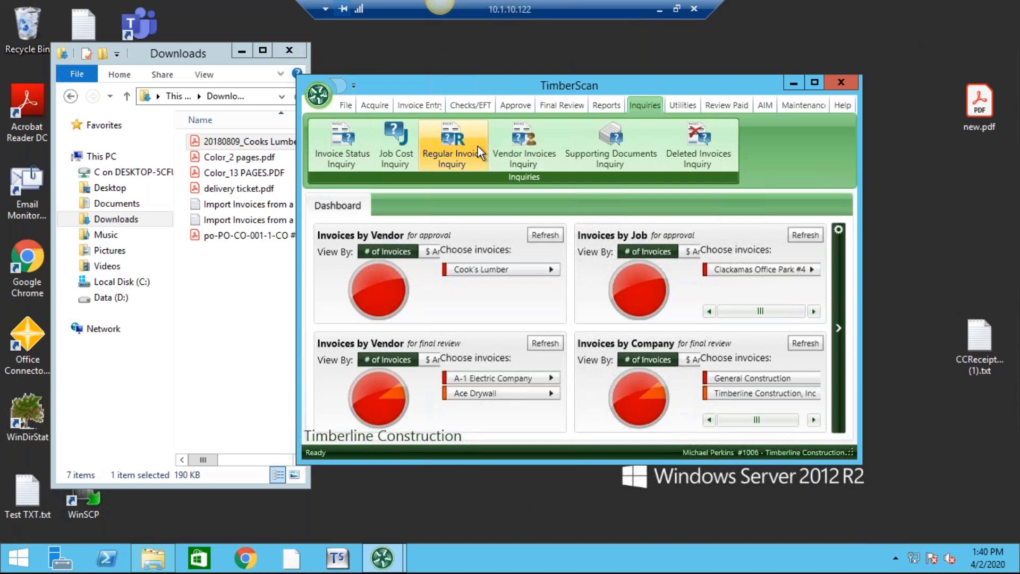
Run a Job Cost Invoice Inquiry for all dates and TimberScan and Current locations on job 03-004, and narrow the Vendor column in the results.
click(387, 152)
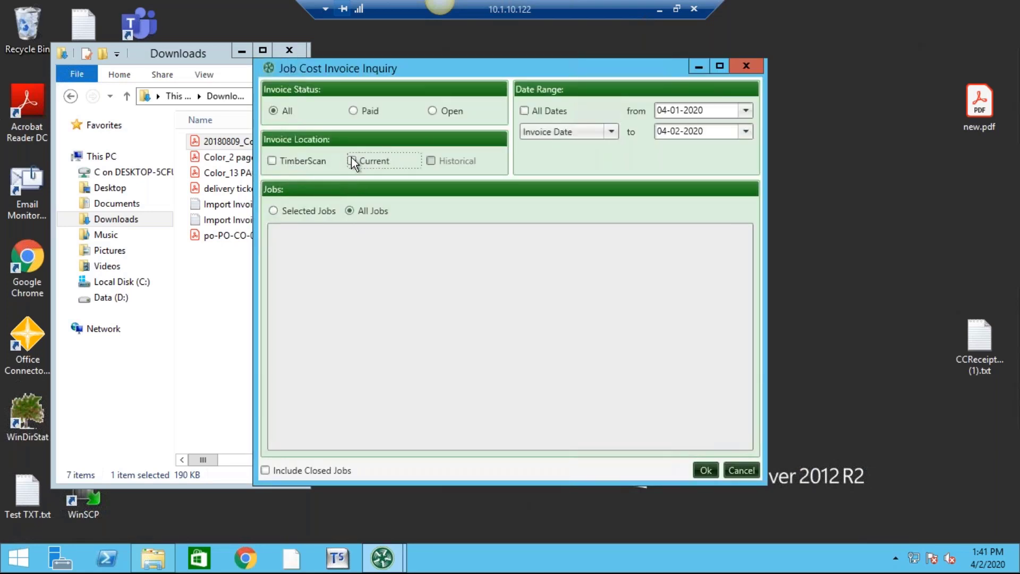
click(272, 161)
click(525, 110)
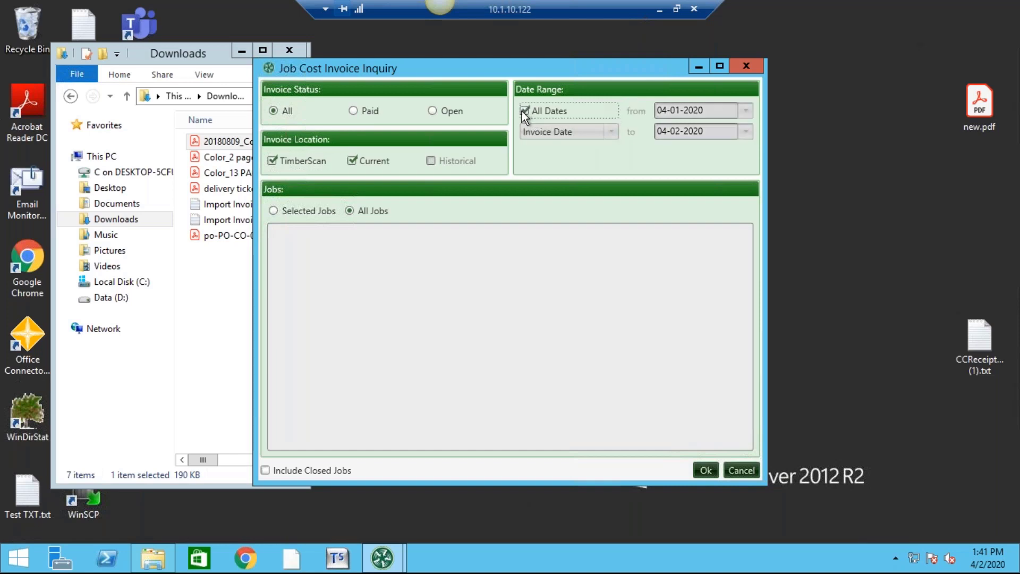
click(273, 211)
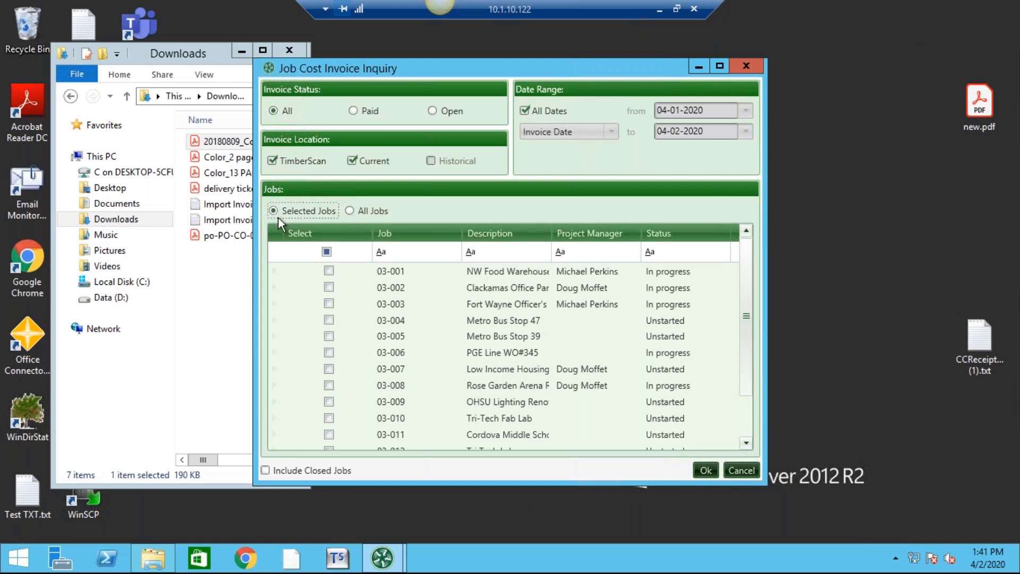
click(329, 319)
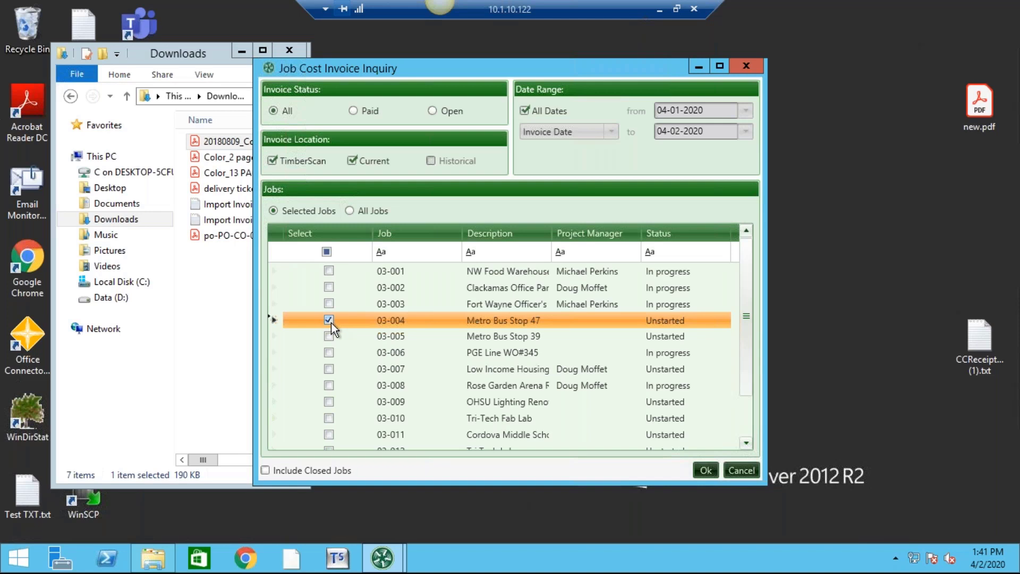
click(706, 470)
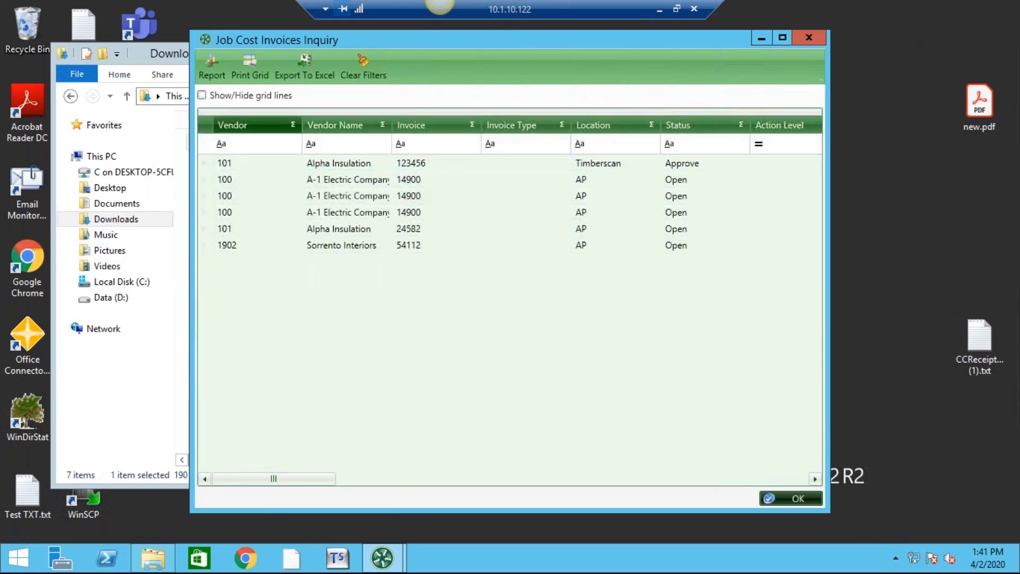
drag(302, 125, 275, 125)
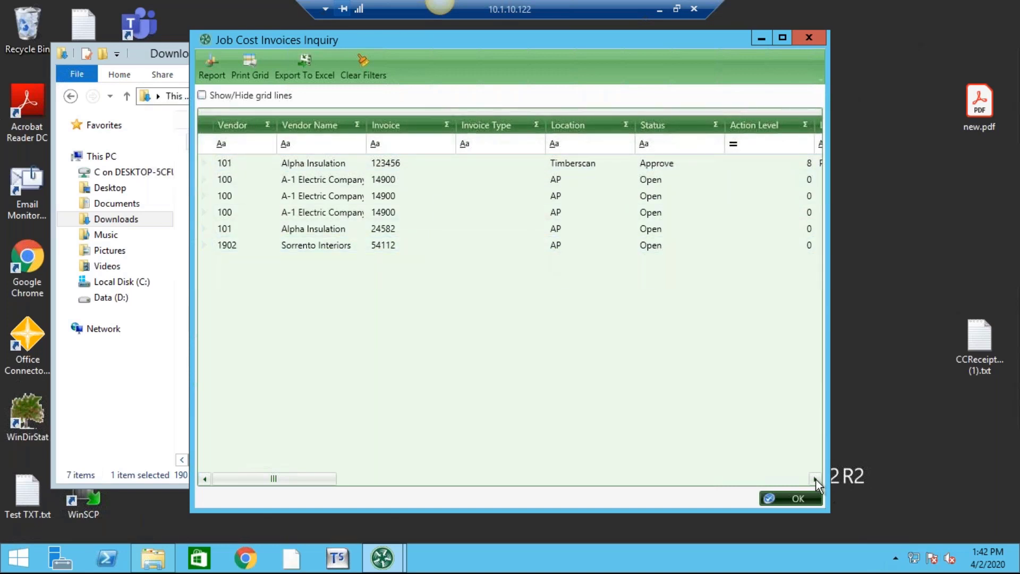
Examine the job cost invoice columns, including status, action level, description, retainage, cost code, category, tax, comment, log and image.
drag(815, 478, 816, 478)
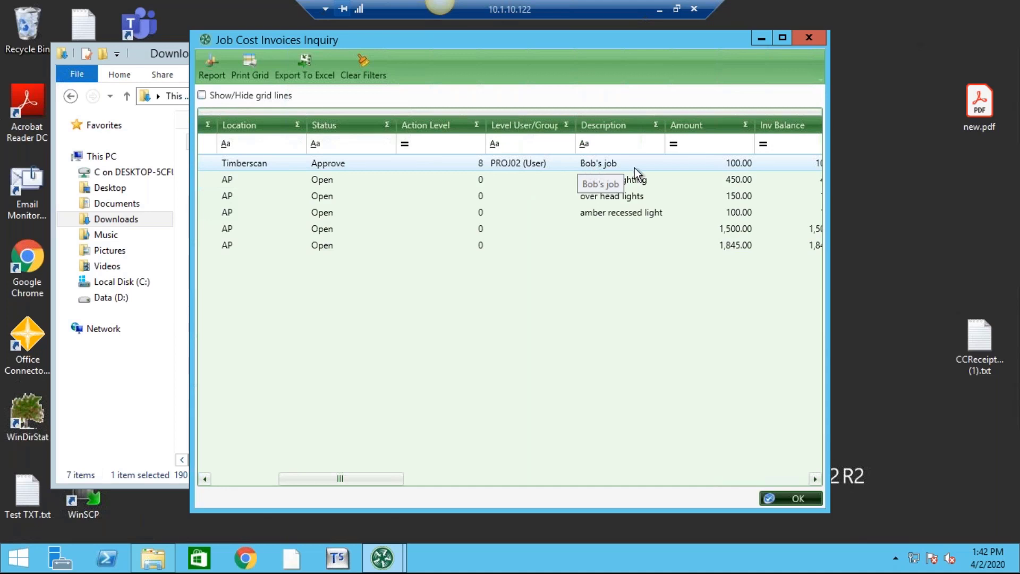
click(795, 480)
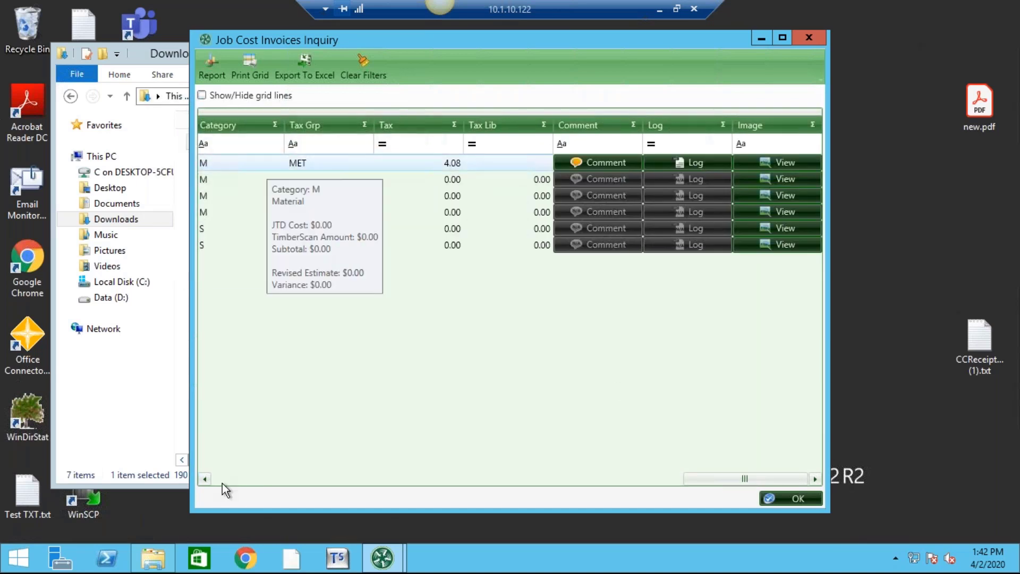
click(205, 479)
drag(205, 480, 206, 480)
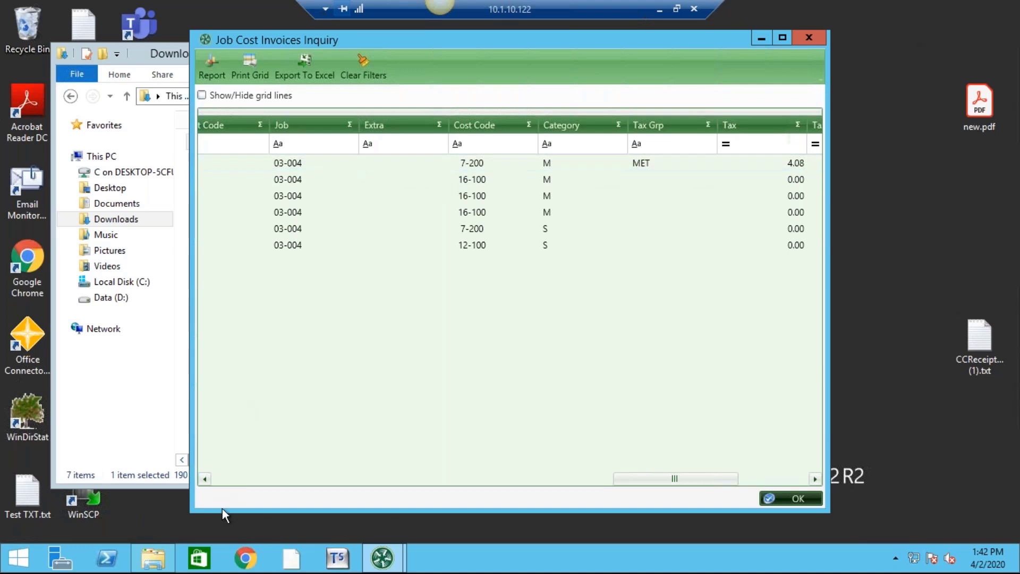
click(201, 479)
click(201, 480)
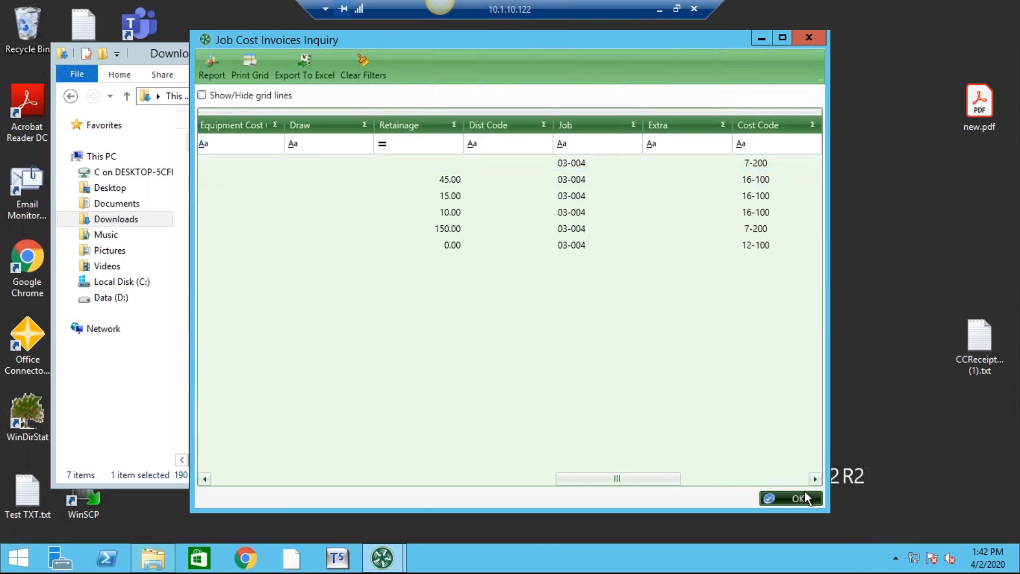
click(815, 479)
click(815, 479)
click(814, 480)
click(814, 478)
click(814, 478)
click(814, 478)
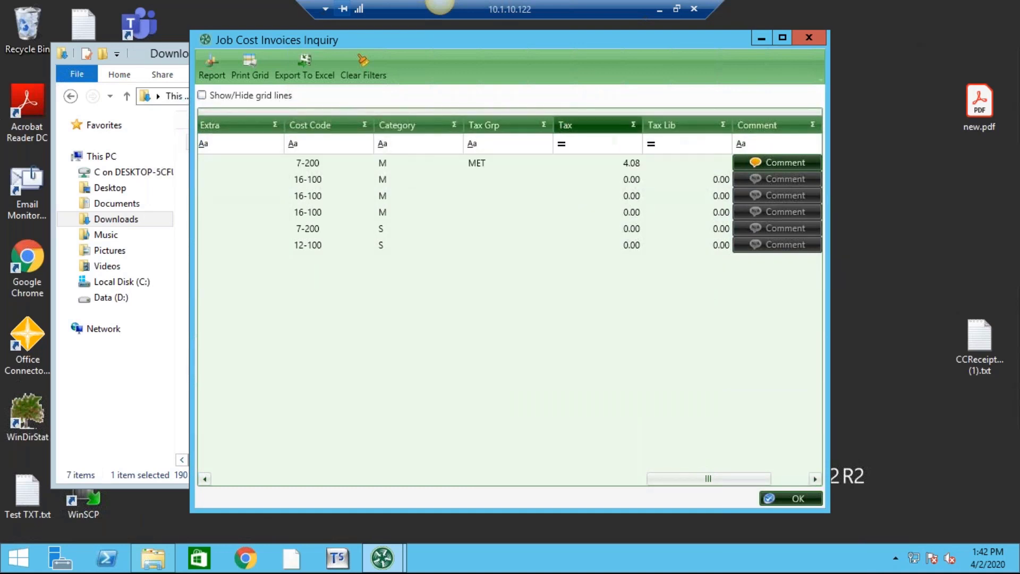
Hide the Equipment column in the job cost invoice results and look over the remaining columns.
right_click(660, 126)
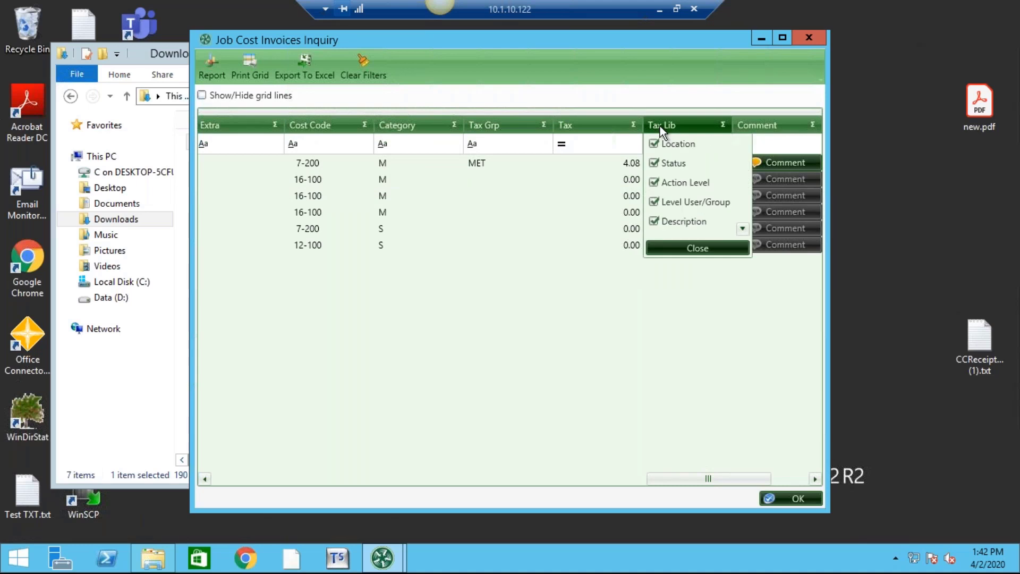
click(743, 328)
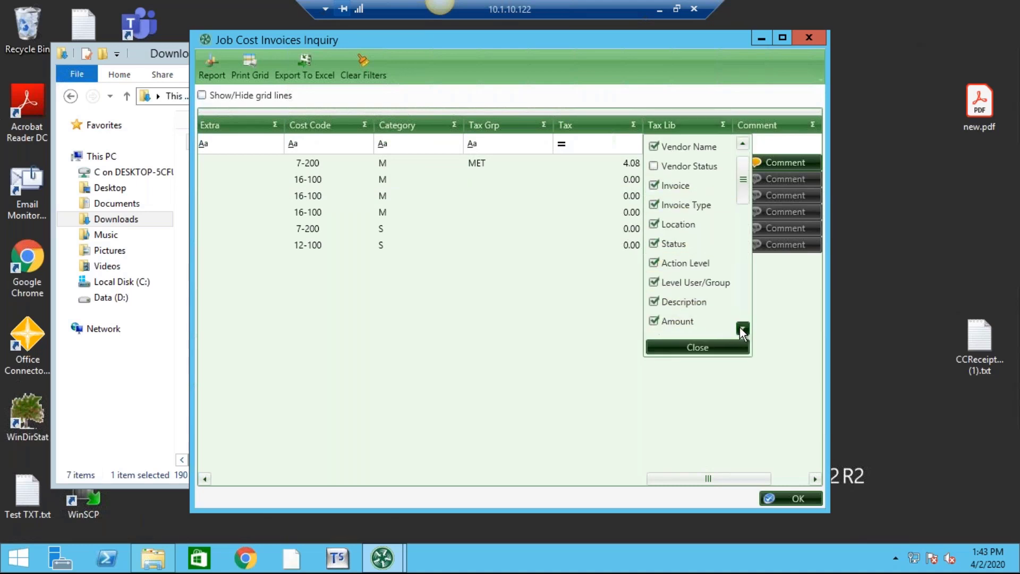
click(742, 328)
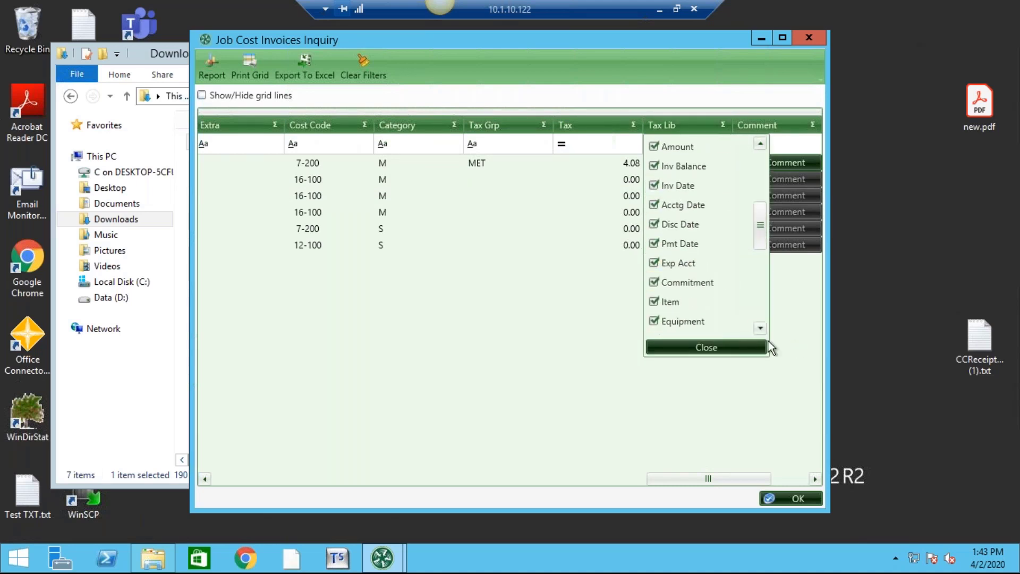
click(655, 321)
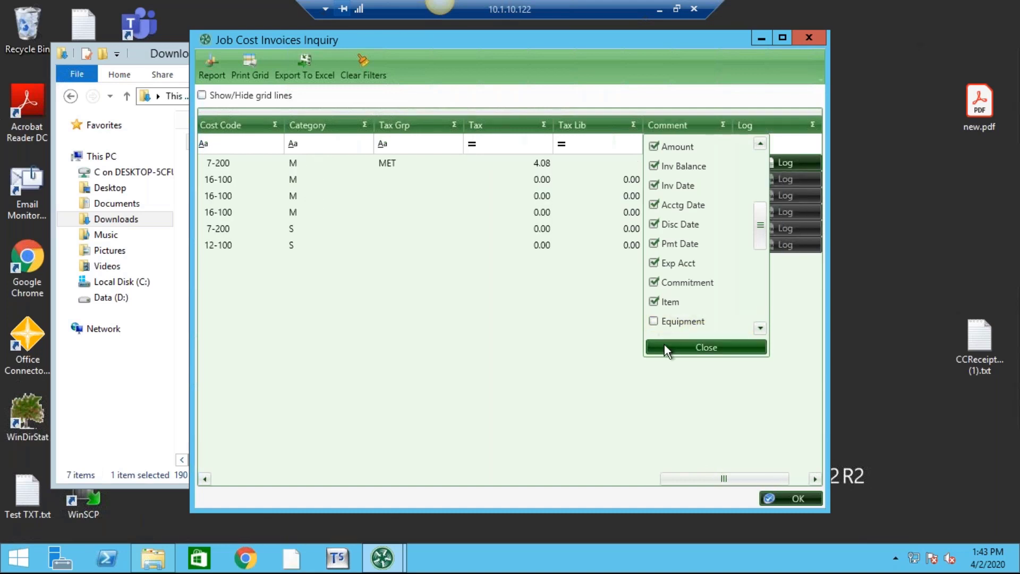
click(664, 345)
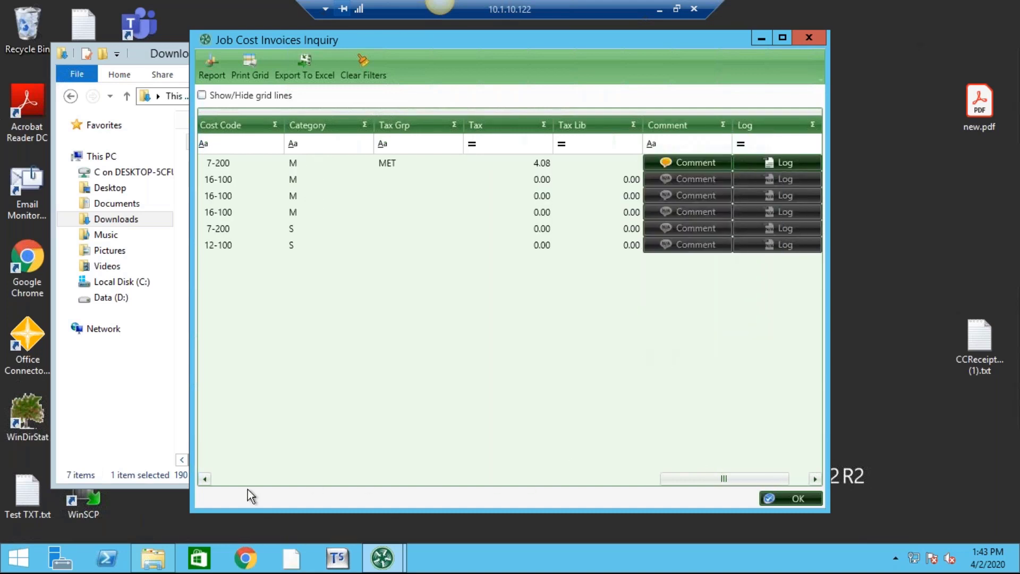
click(816, 479)
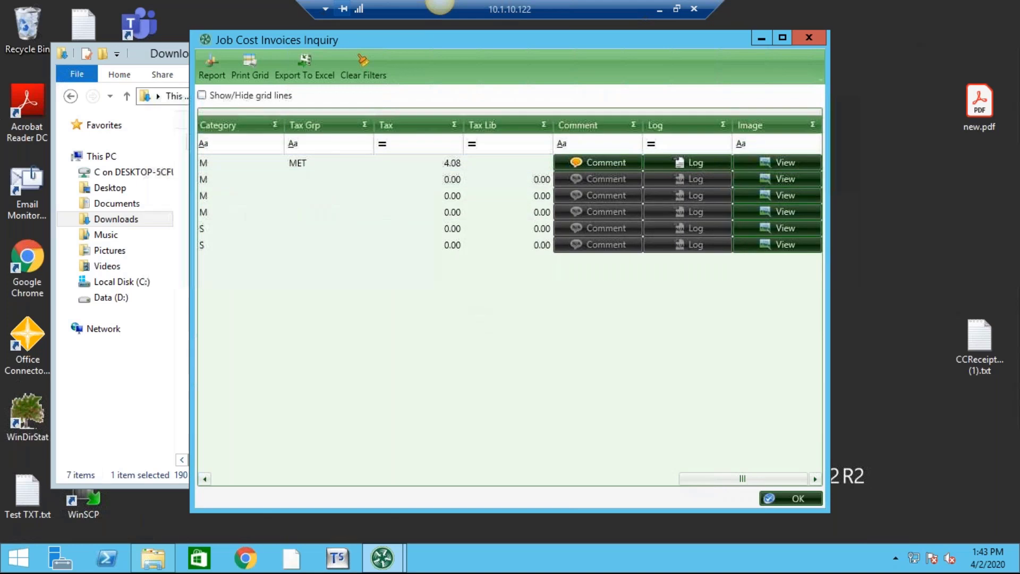
click(238, 479)
click(238, 479)
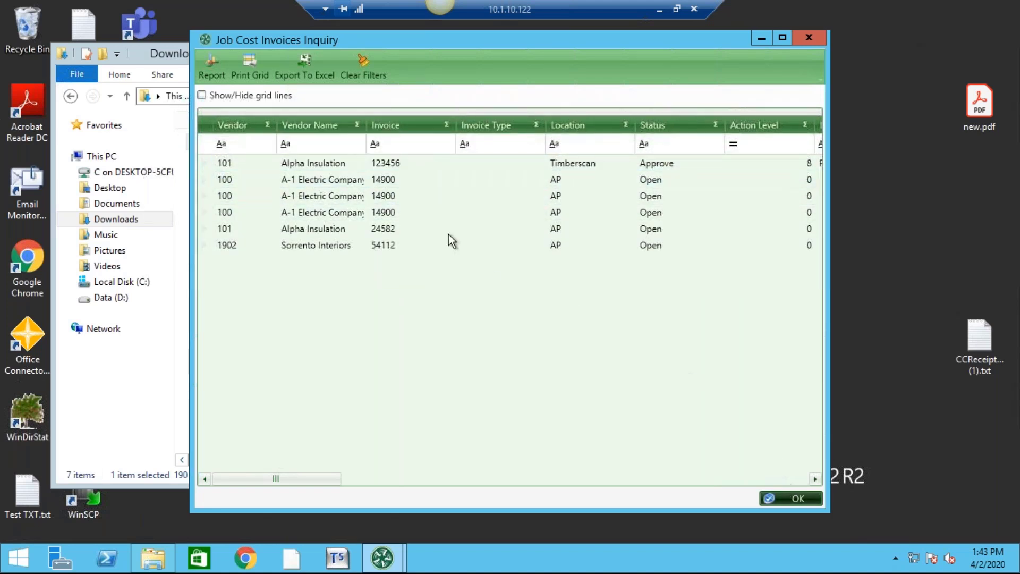
Set up an Adobe Acrobat File report with report and images combined in one file, including check images and the approval page.
click(211, 65)
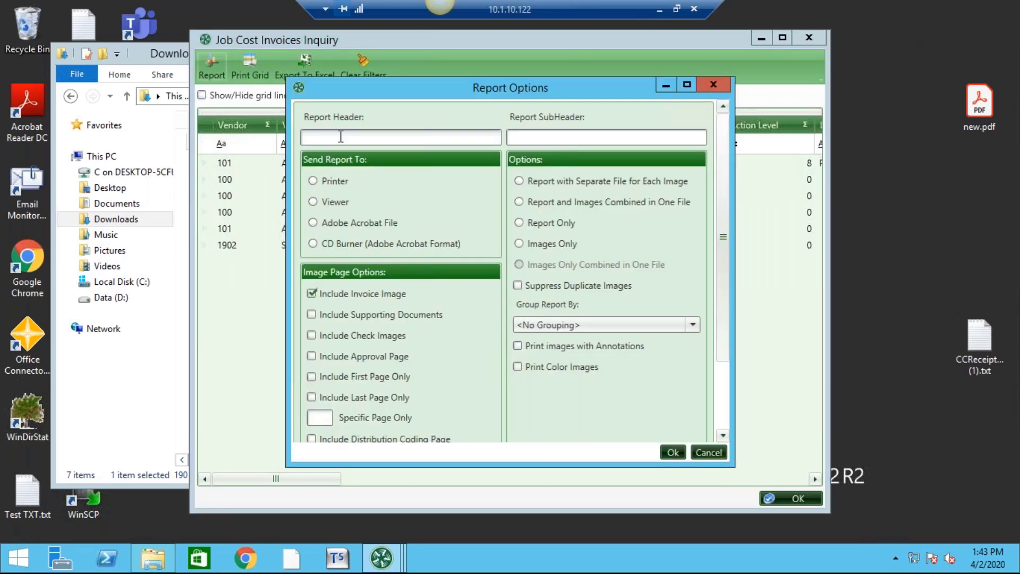
click(312, 223)
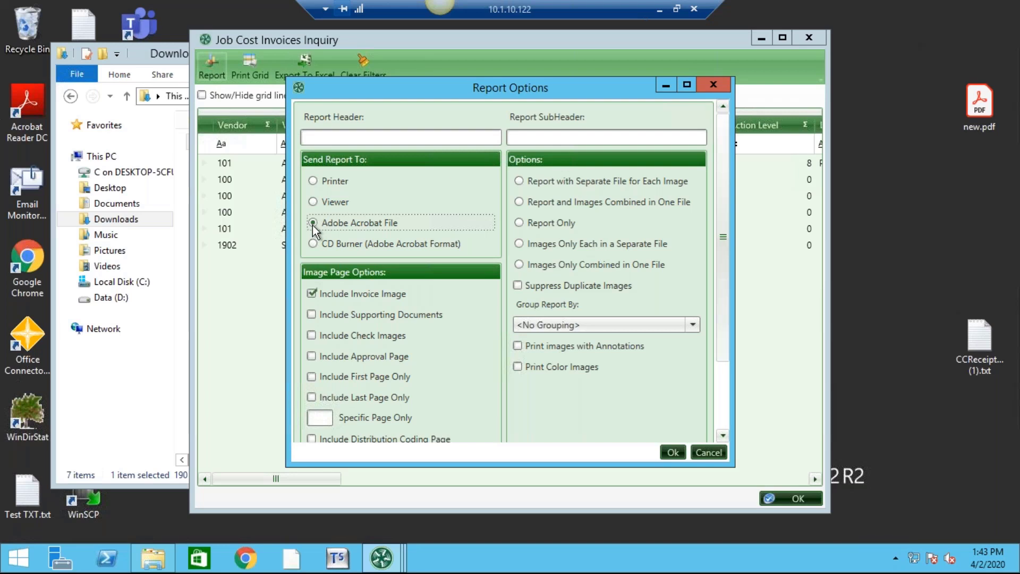
click(520, 202)
click(519, 202)
click(312, 314)
click(311, 356)
click(312, 335)
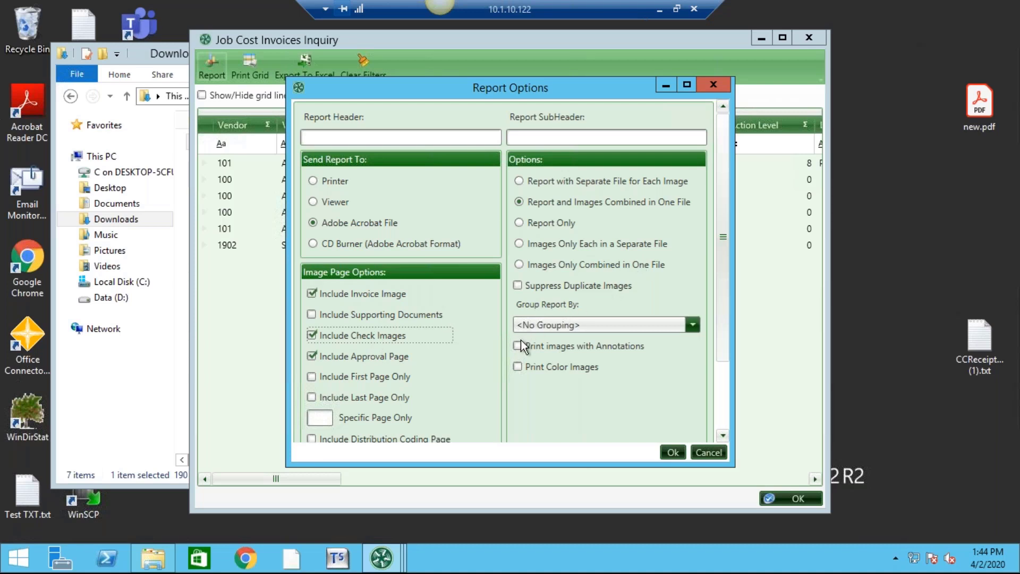
Examine the report's grouping, annotation and color image options, cancel the report setup, and close the Job Cost Invoices Inquiry.
click(692, 326)
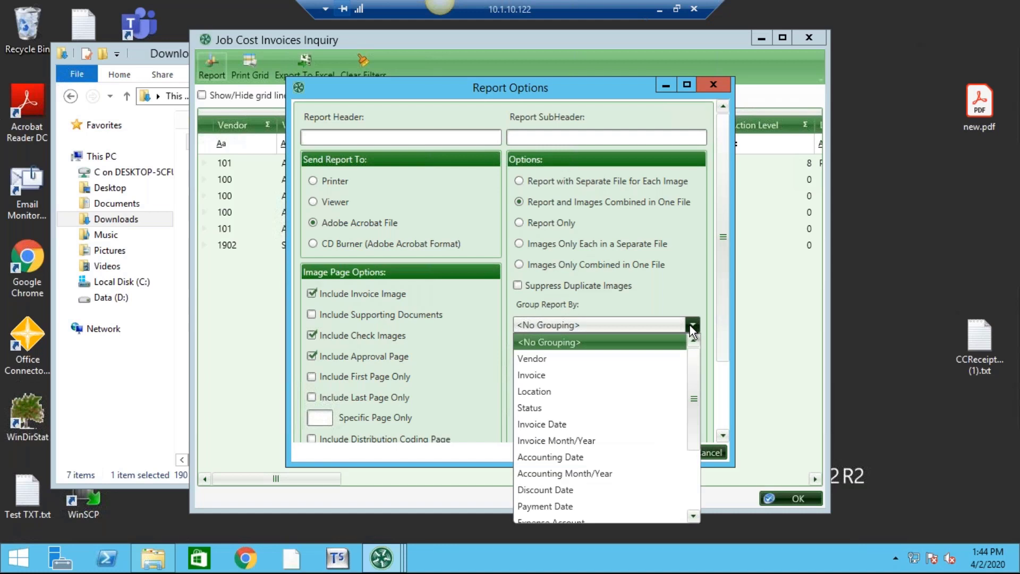
click(691, 326)
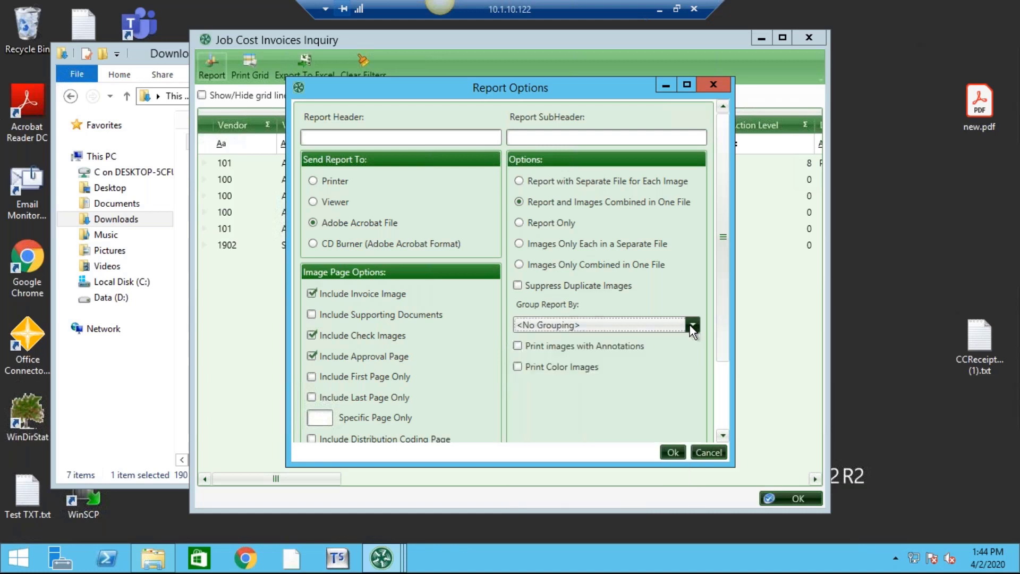
click(516, 349)
click(519, 367)
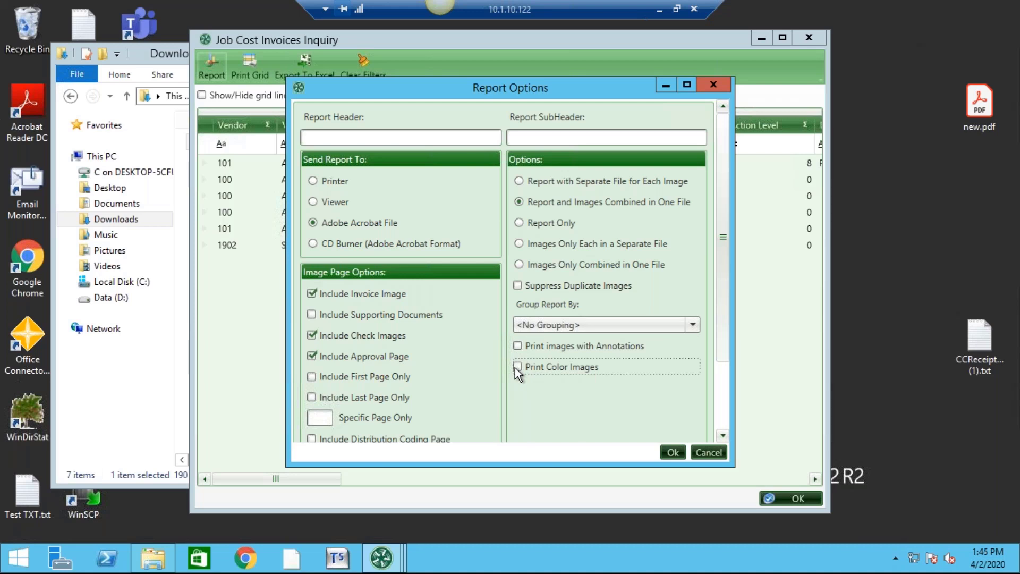
click(710, 452)
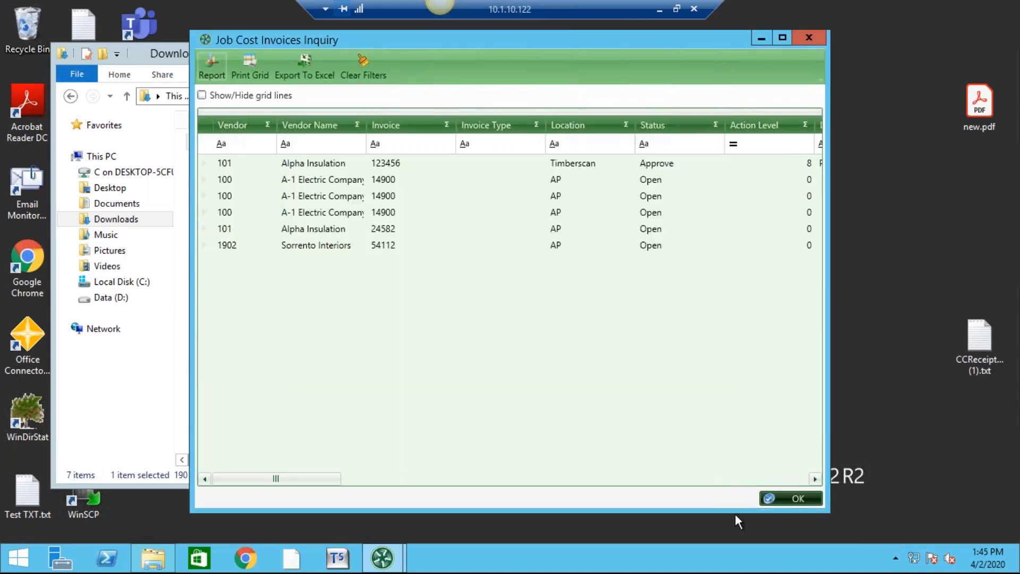
click(782, 500)
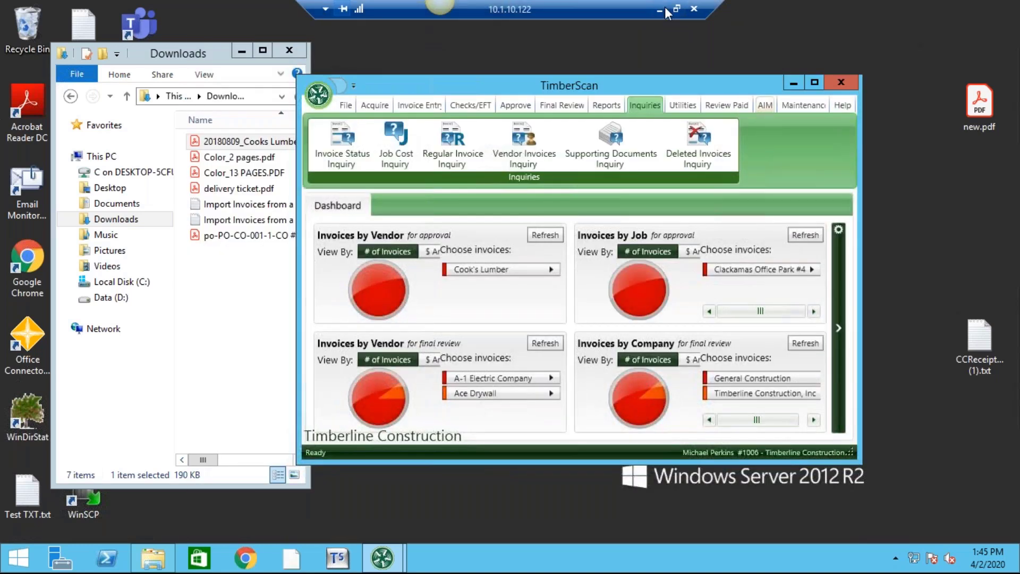
click(661, 13)
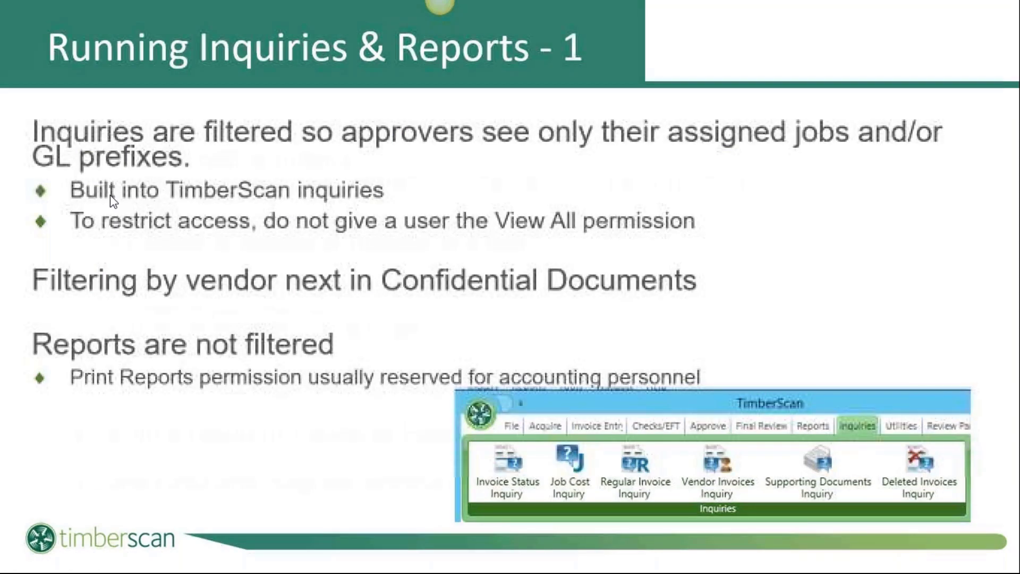
click(110, 196)
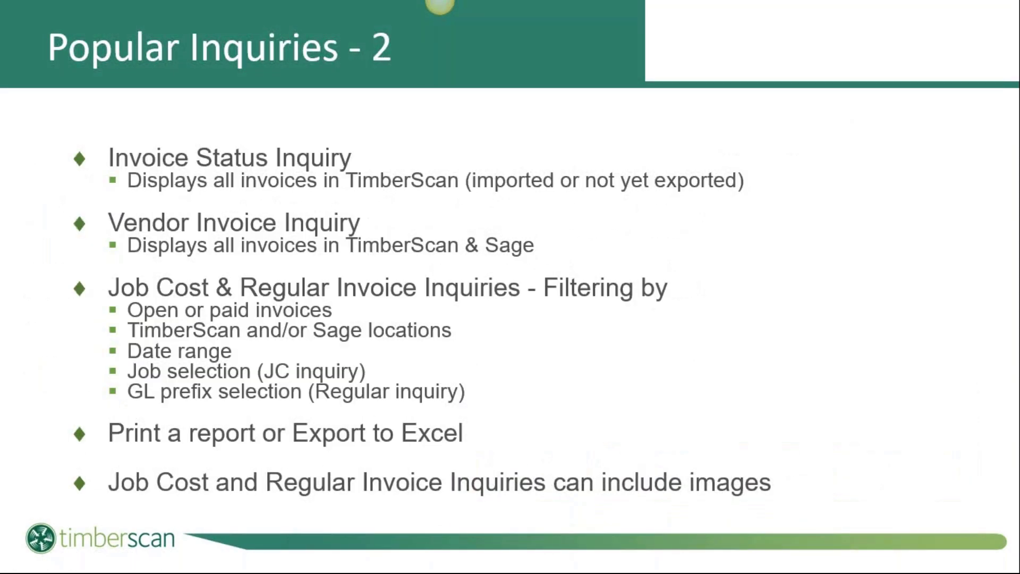
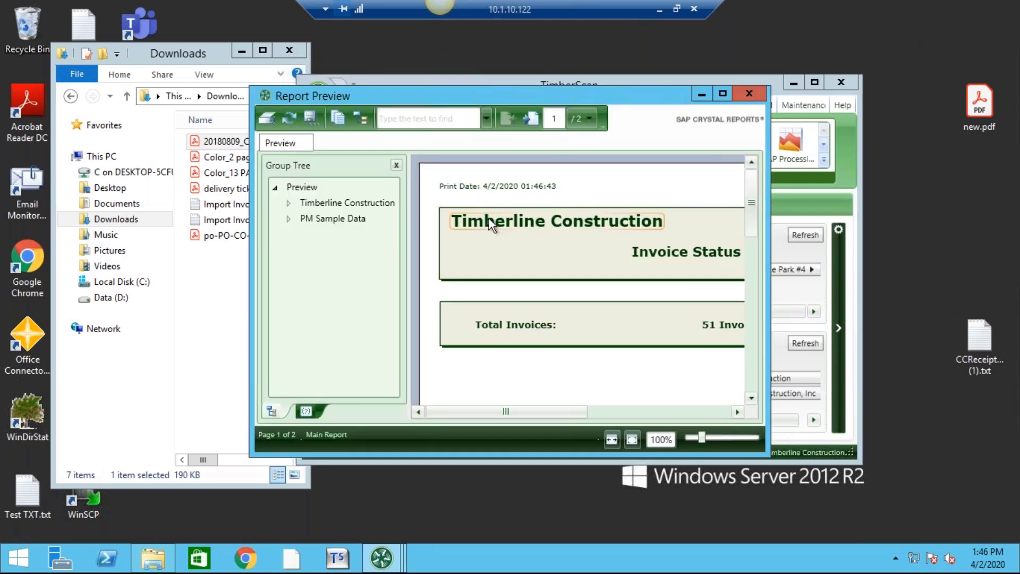
Drill into the Invoice Status Report's invoice total for Timberline Construction, maximize the preview, and select the fourth total in the list.
click(289, 202)
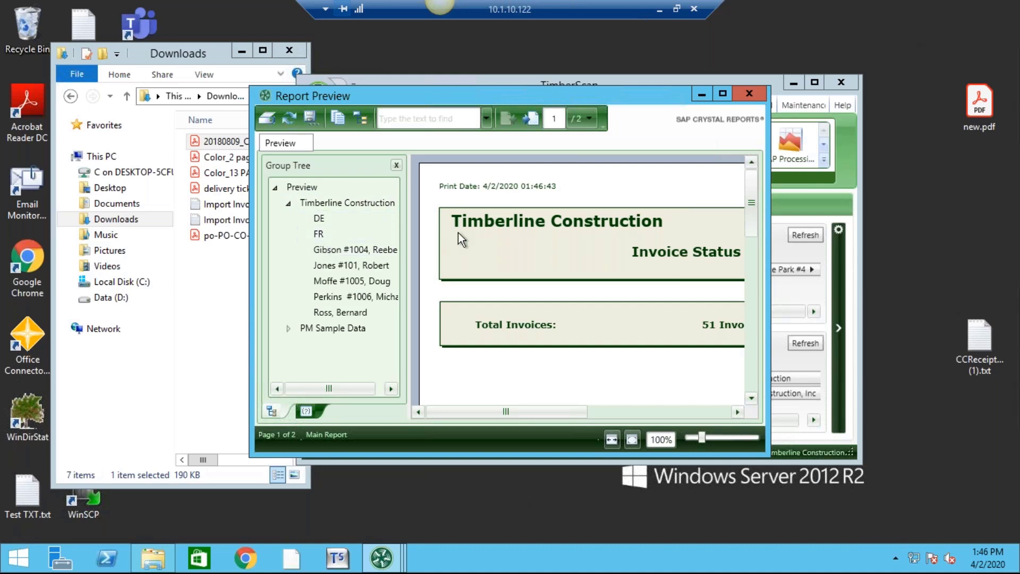
click(511, 326)
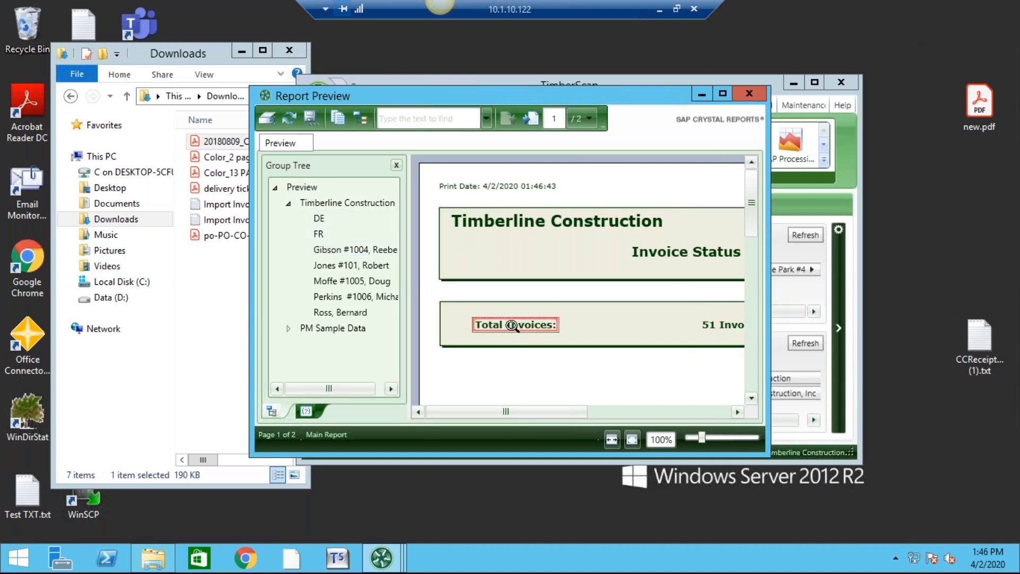
double_click(512, 326)
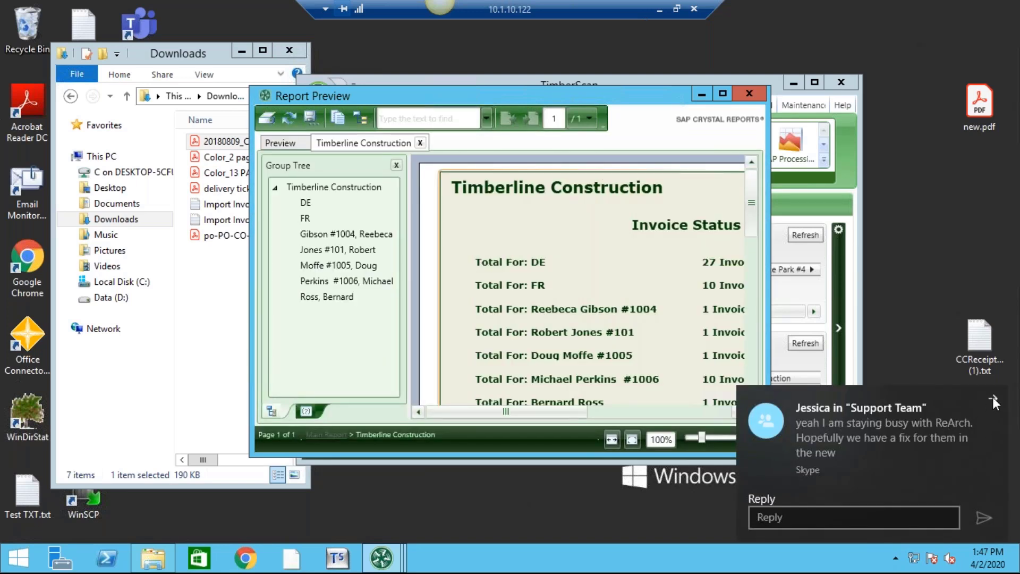
click(994, 399)
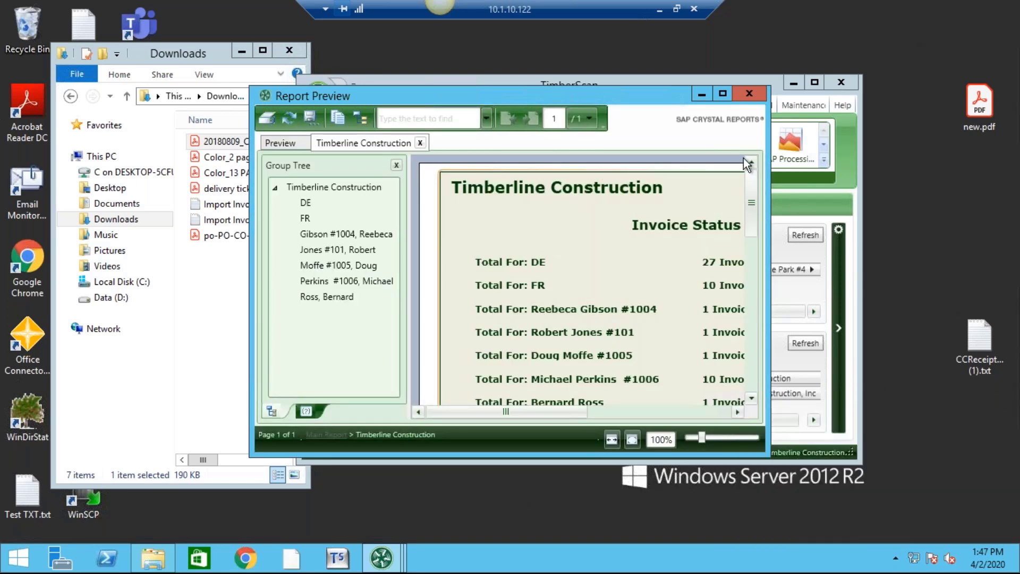
click(724, 91)
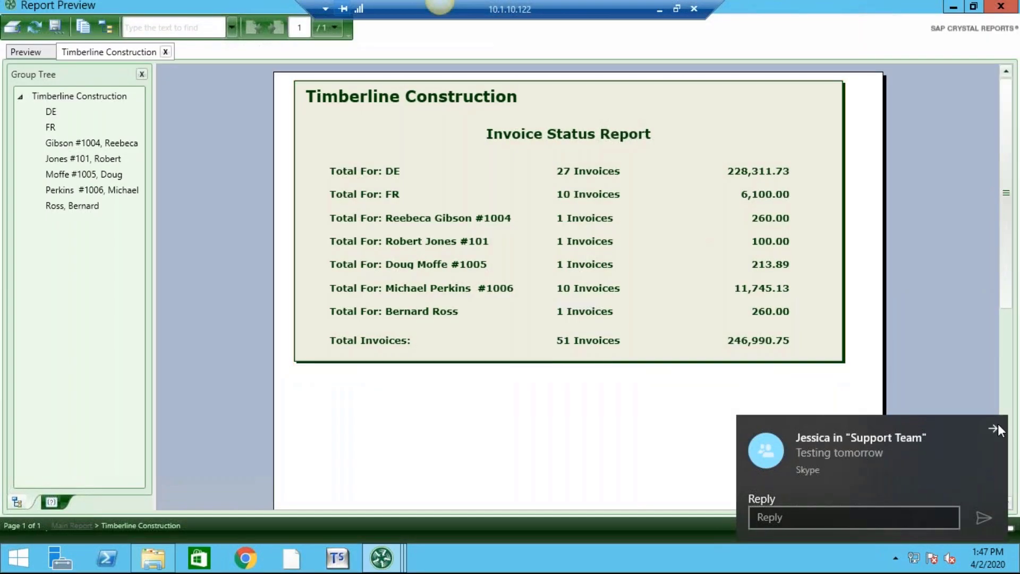
click(997, 424)
click(404, 240)
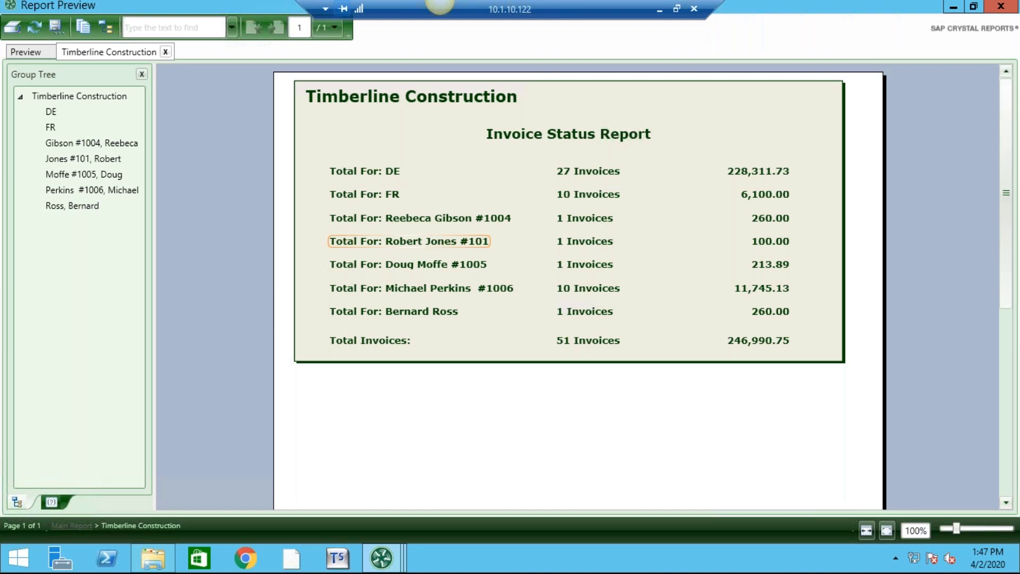
Drill into the sixth user's total in the Timberline Construction Invoice Status Report.
click(410, 291)
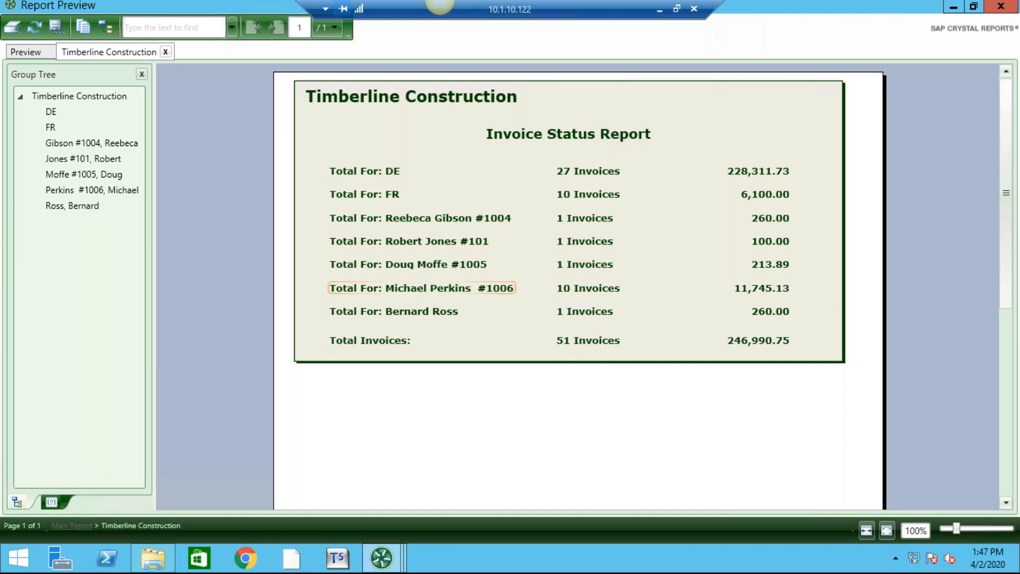
click(418, 289)
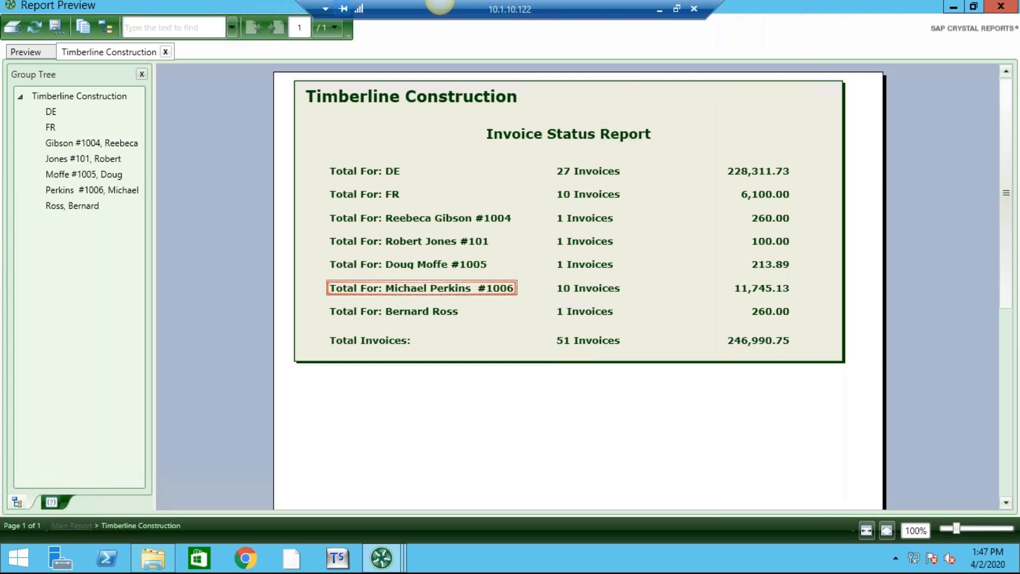
double_click(499, 288)
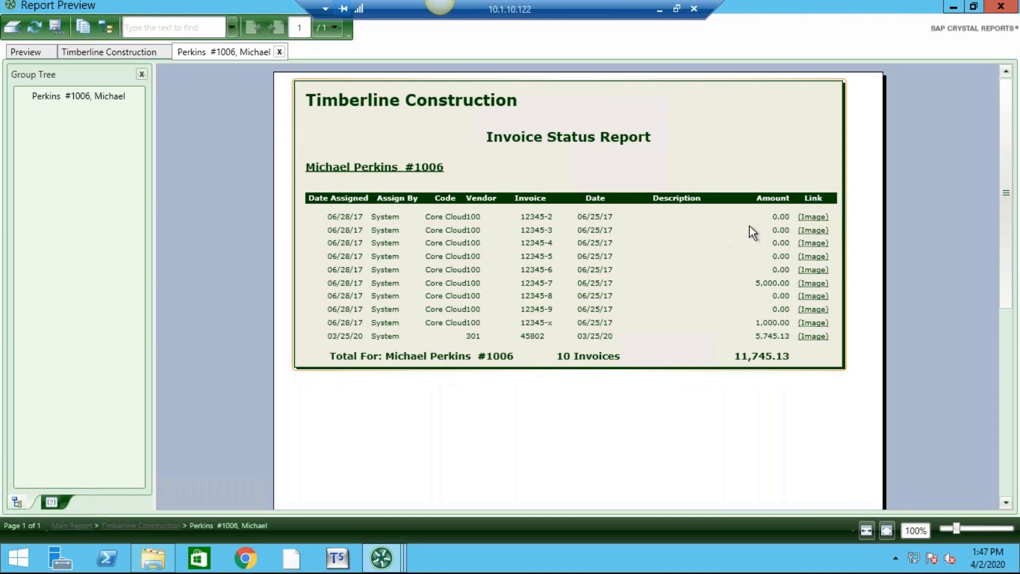
View all three pages of the second listed invoice's image, and close both the image and the user's invoice detail.
click(811, 231)
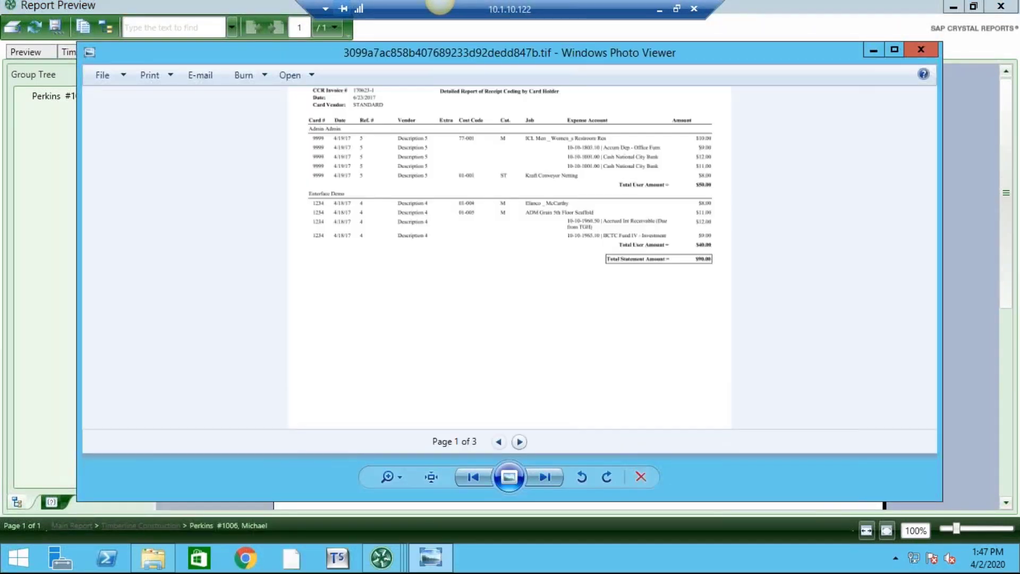
click(520, 442)
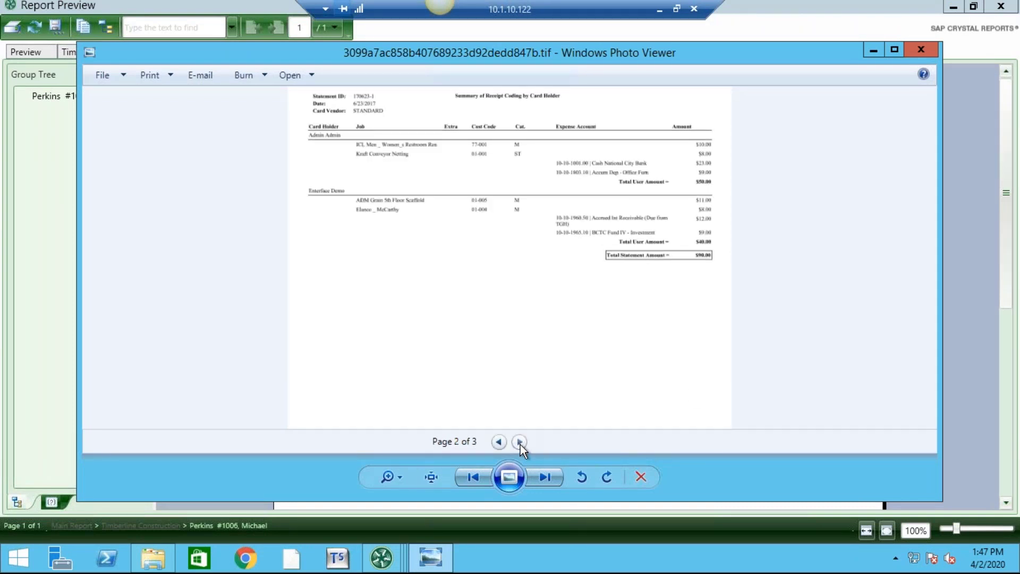
click(521, 442)
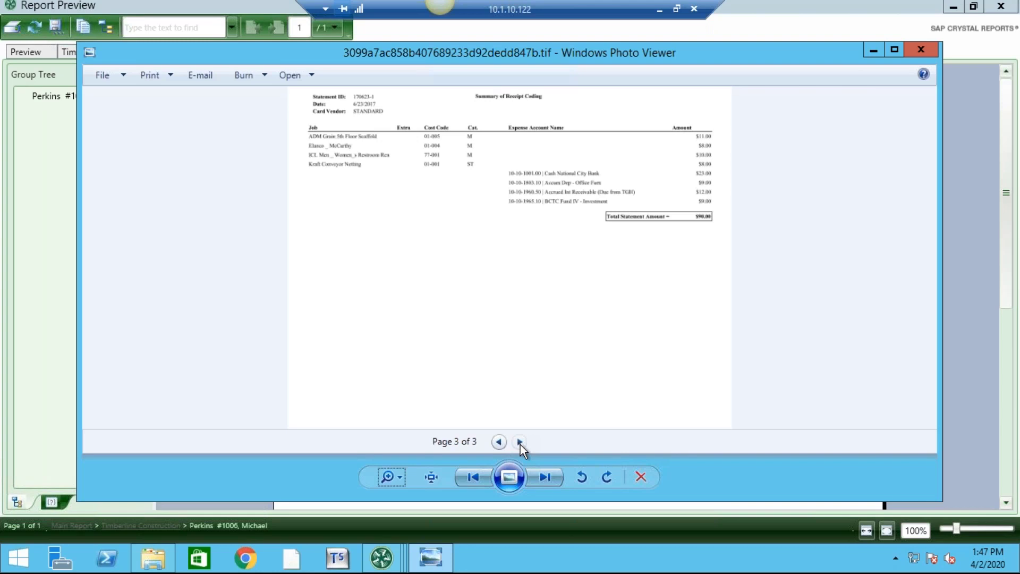
click(919, 47)
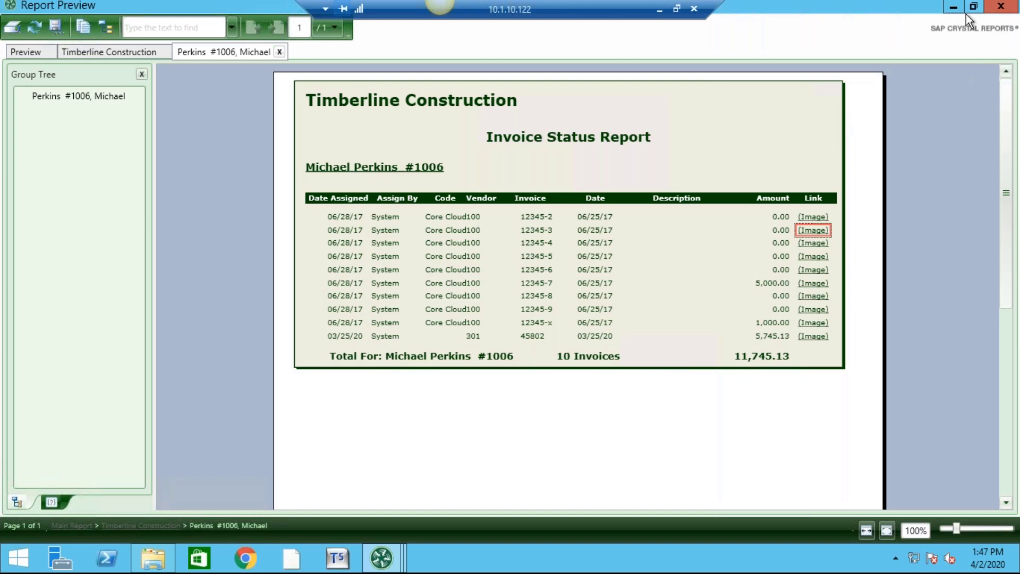
click(279, 52)
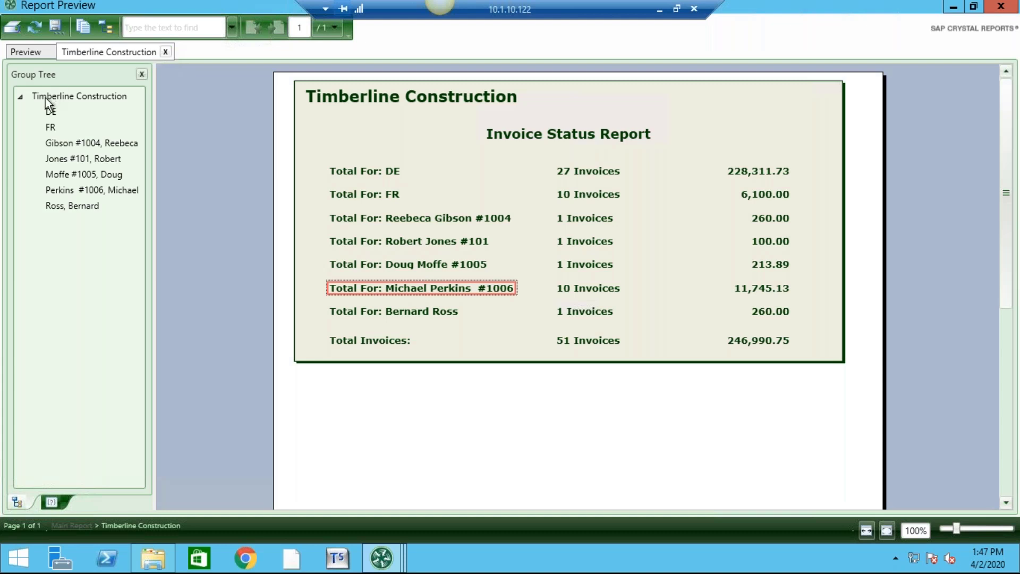
Drill into the DE total to view its individual invoices, and close the report preview.
click(48, 113)
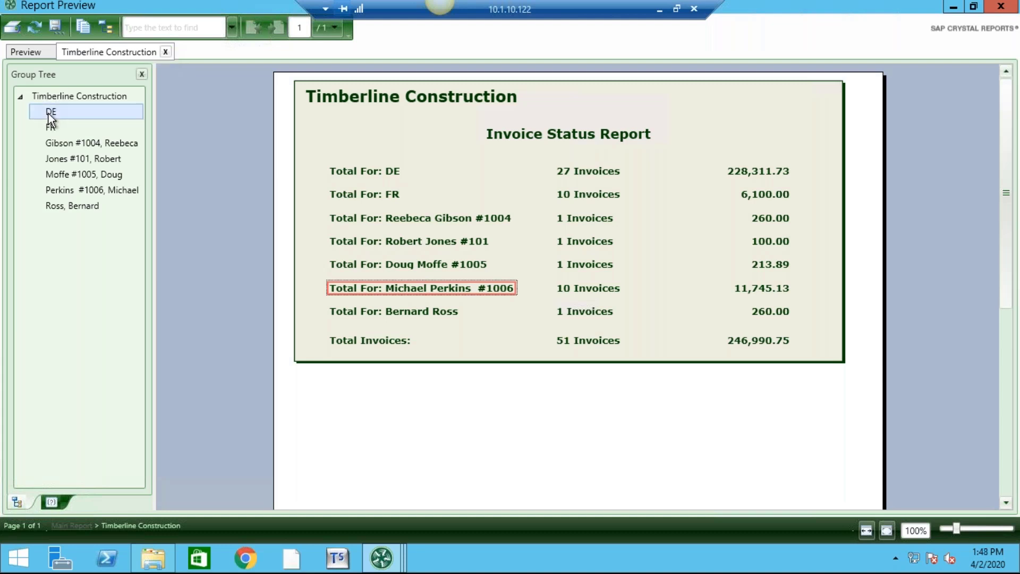
click(357, 168)
click(357, 171)
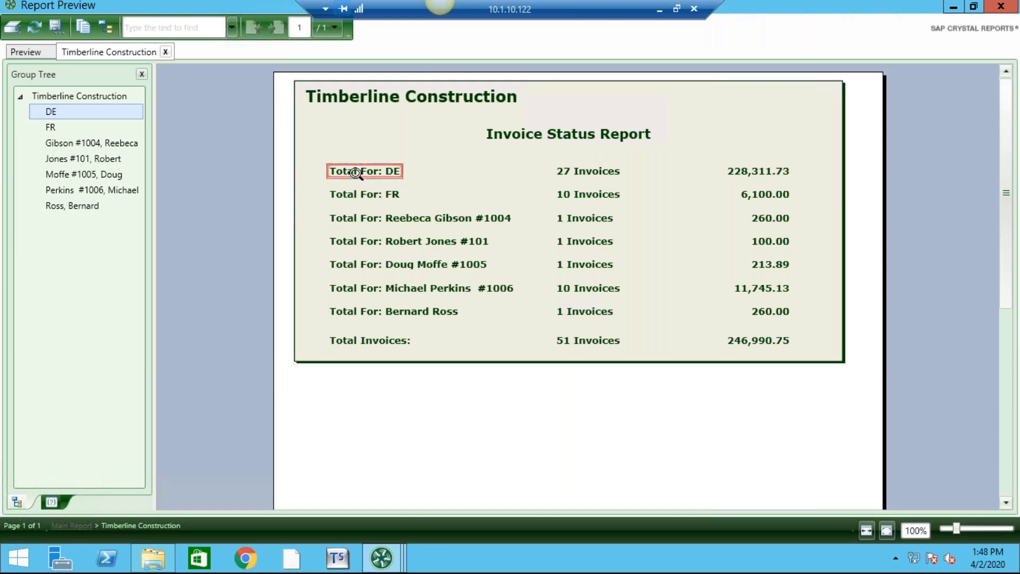
double_click(355, 172)
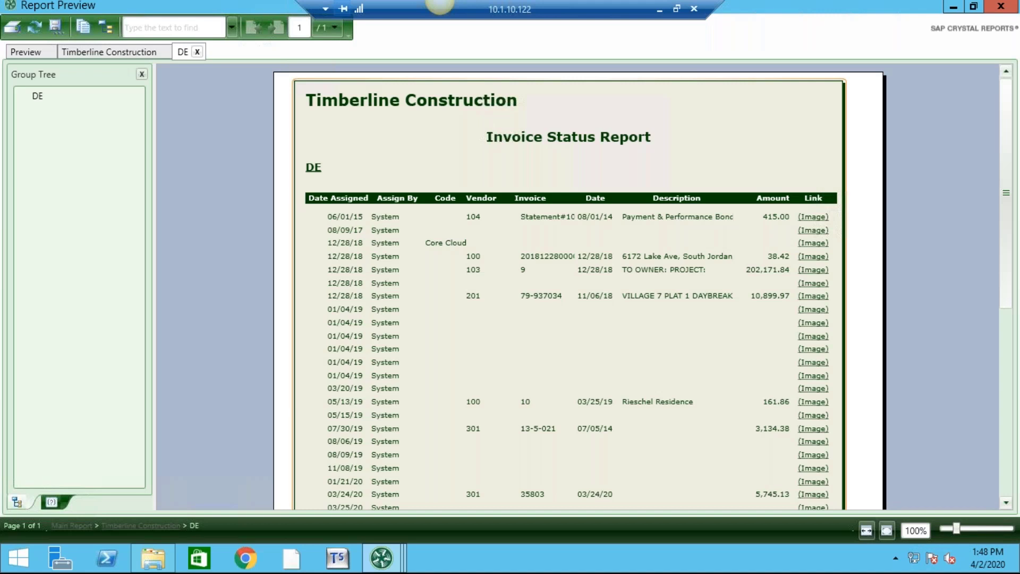
click(1001, 10)
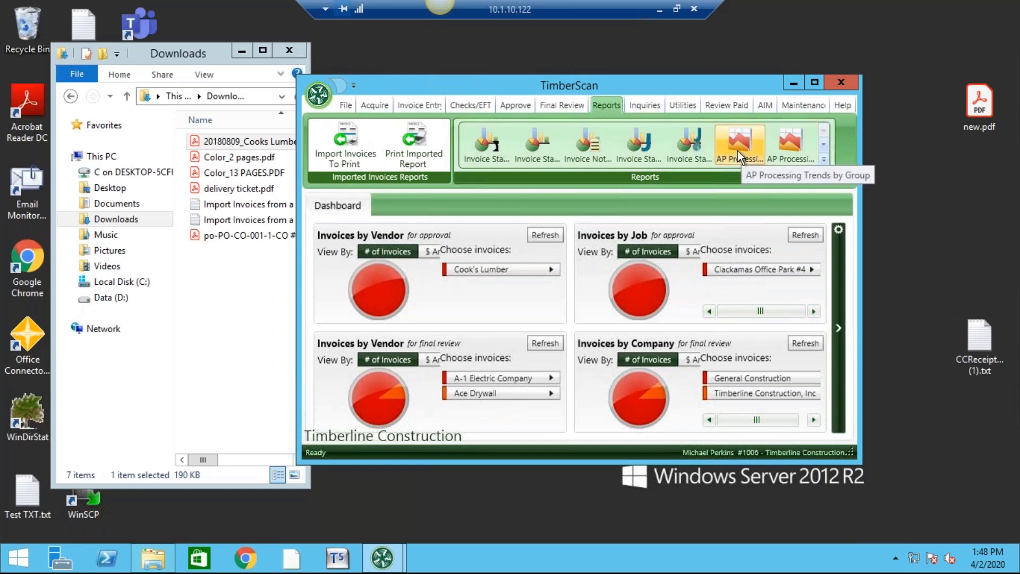
Start the AP Processing Trends by User report with no lower assign date, end date 4/2/2020 and completion state Both.
click(780, 142)
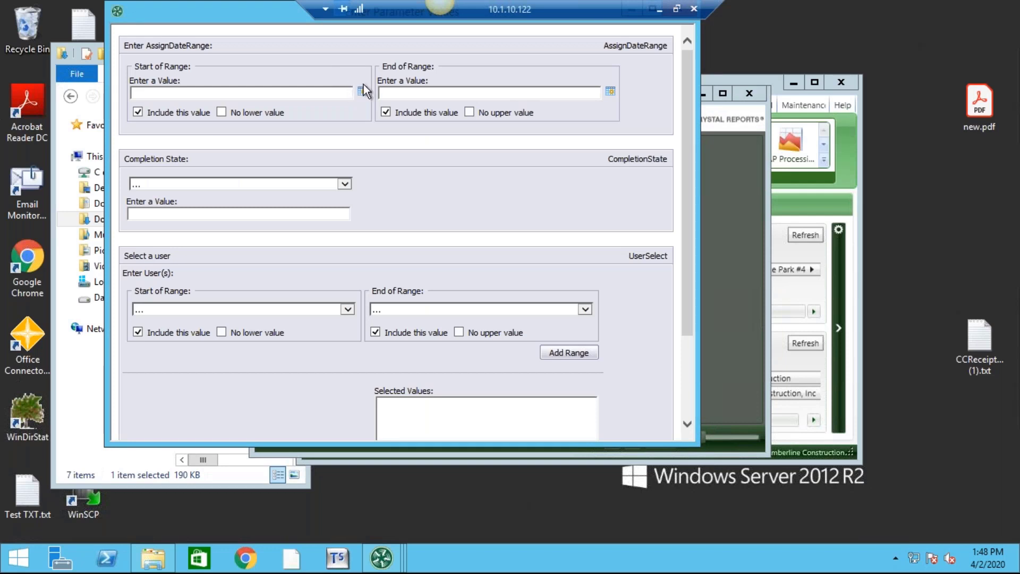
click(221, 113)
click(611, 93)
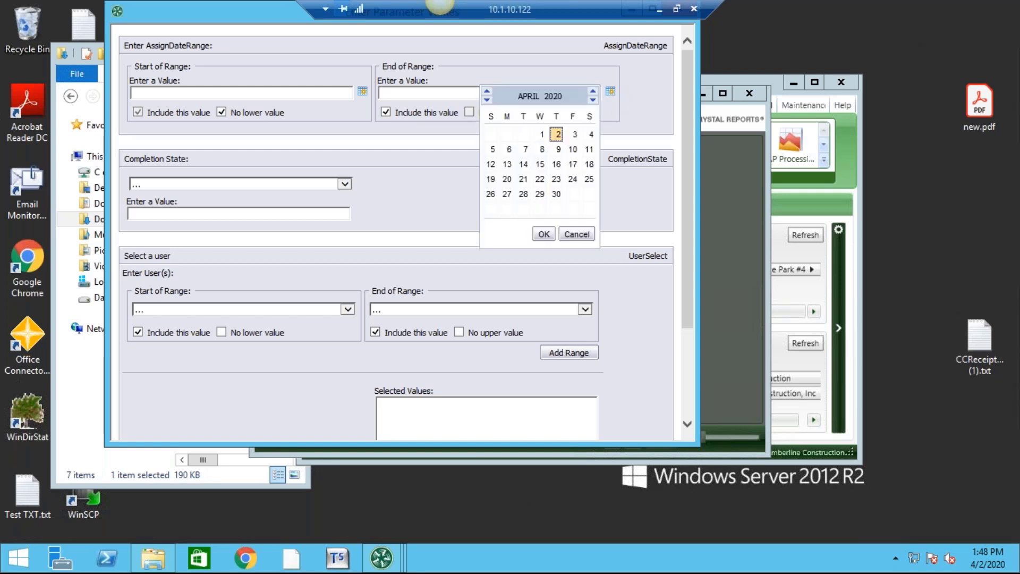
click(545, 234)
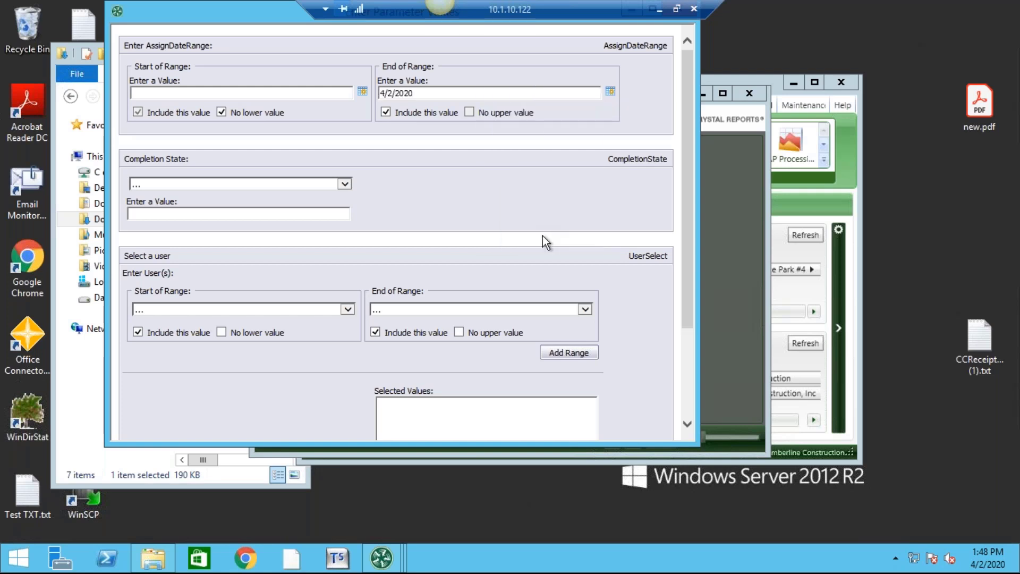
click(345, 185)
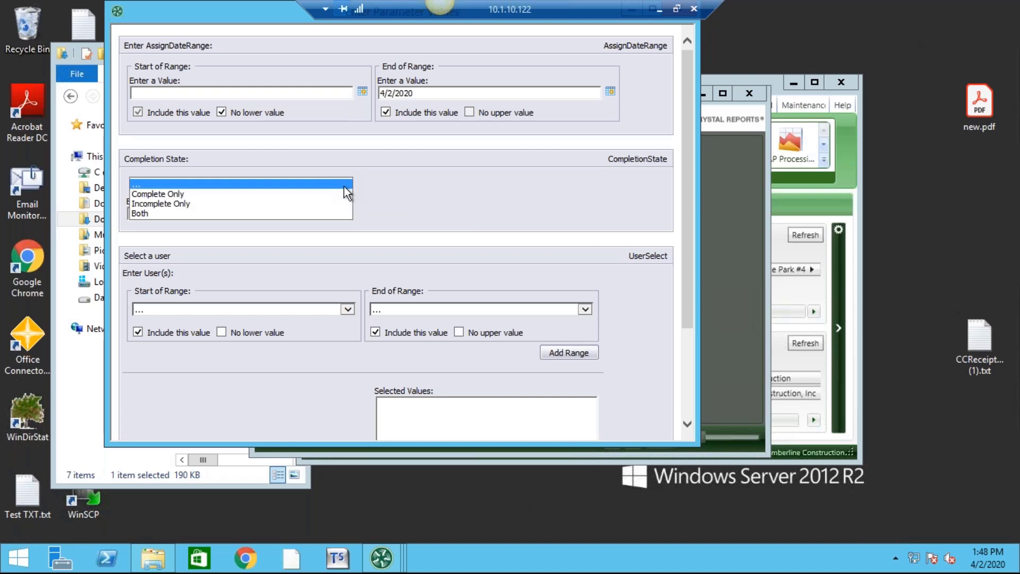
click(265, 213)
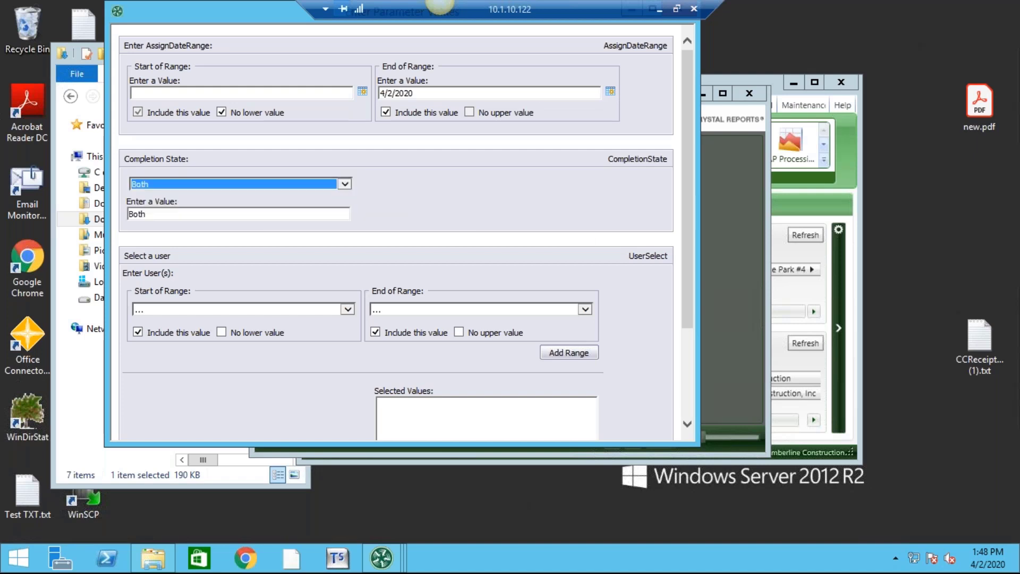
Add the user range PRES to PRES to the report's selected values.
click(348, 310)
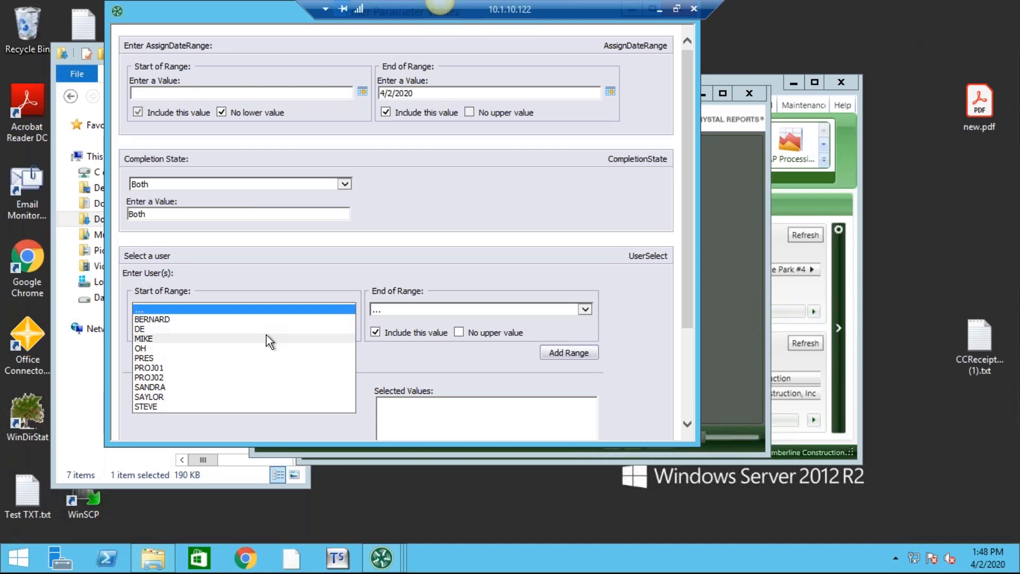
click(245, 359)
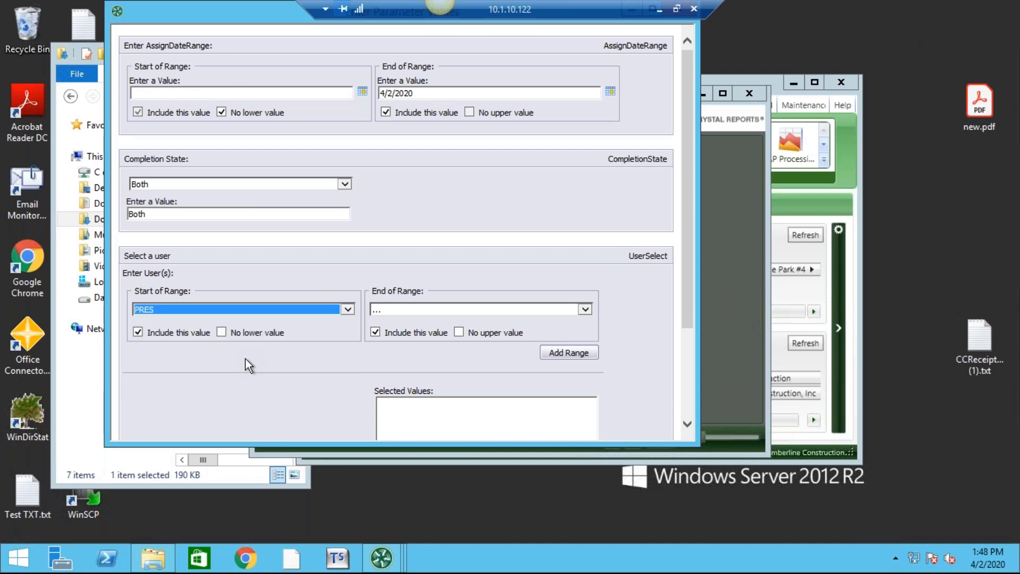
click(585, 310)
click(421, 359)
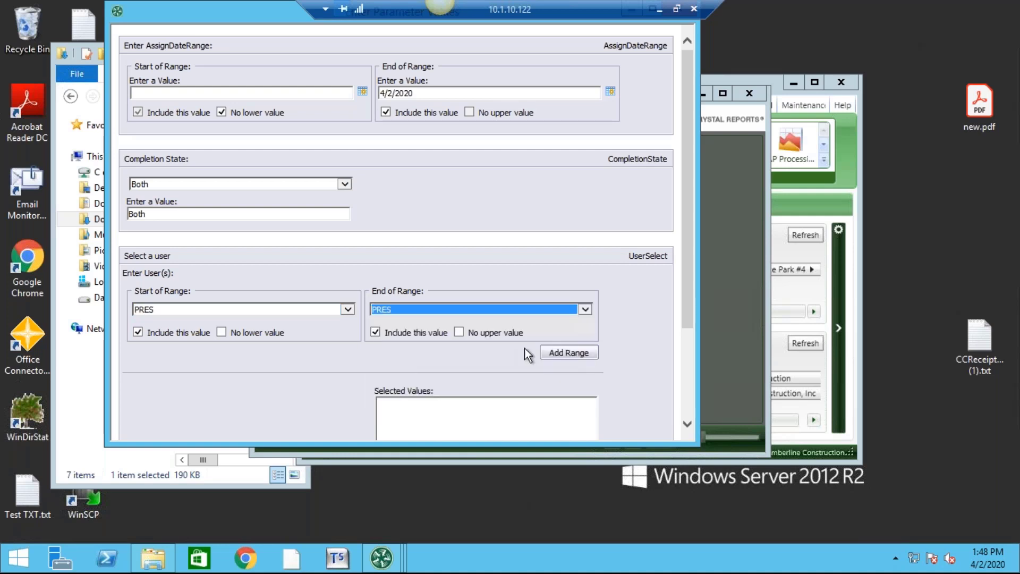
click(551, 353)
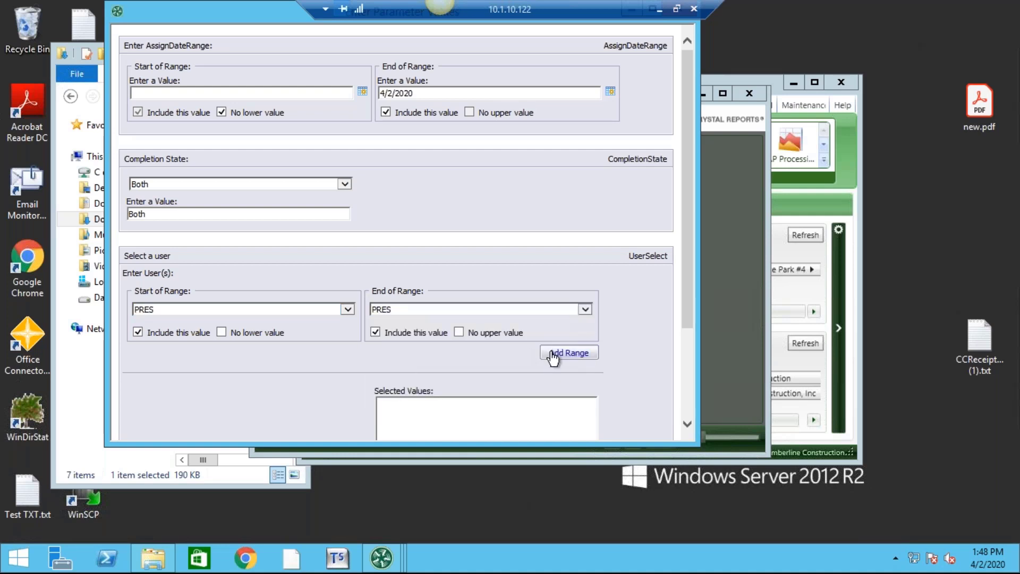
Add the user range PROJ01 to PROJ01 and run the AP Processing Trends by User report.
click(346, 310)
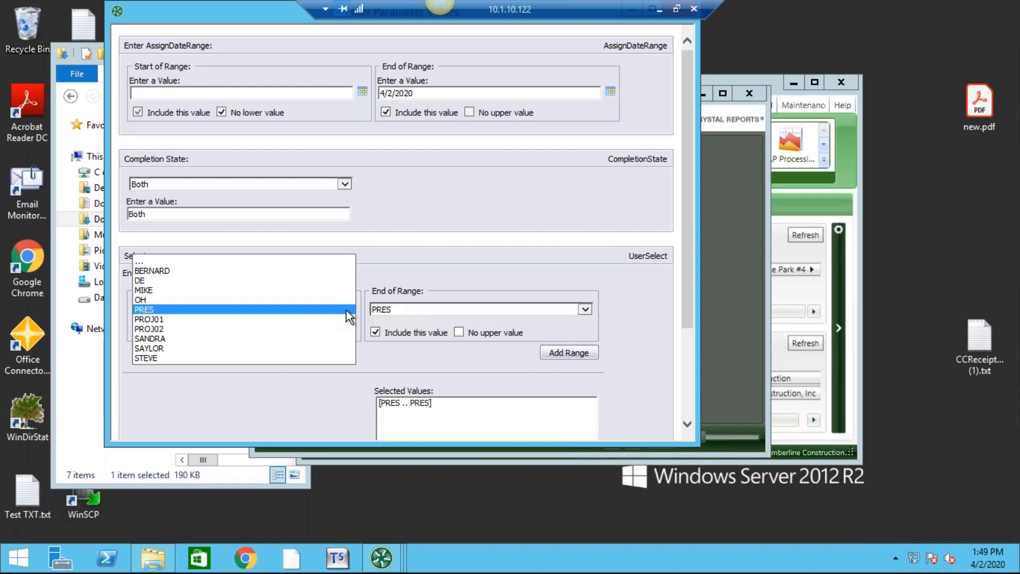
click(240, 320)
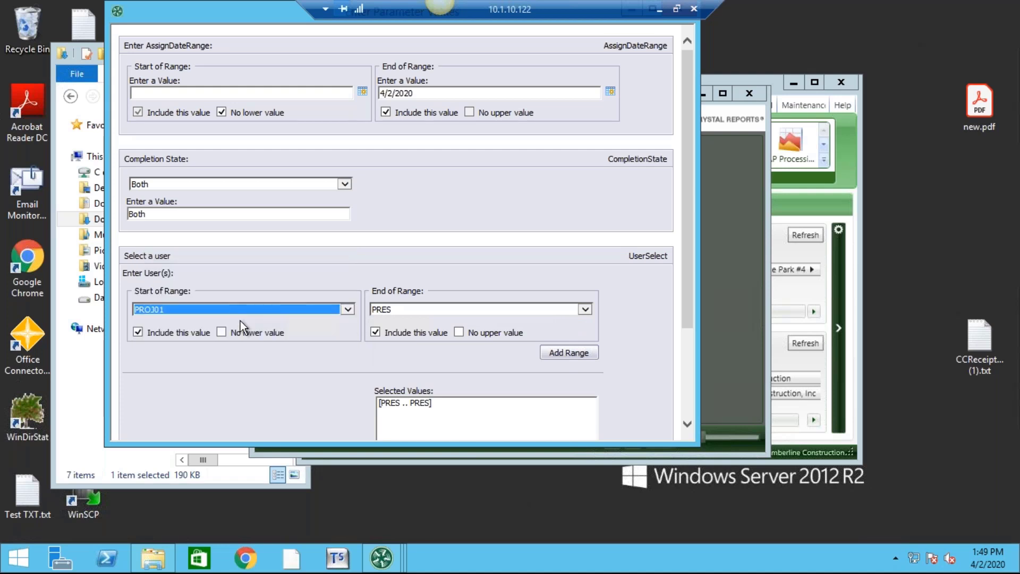
click(590, 308)
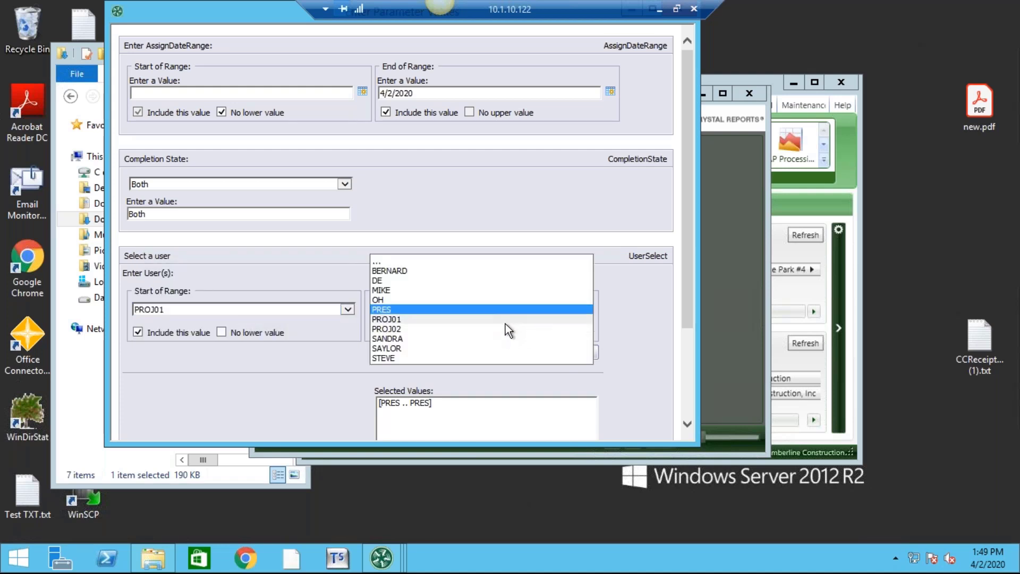
click(506, 319)
scroll(687, 425, down, 3)
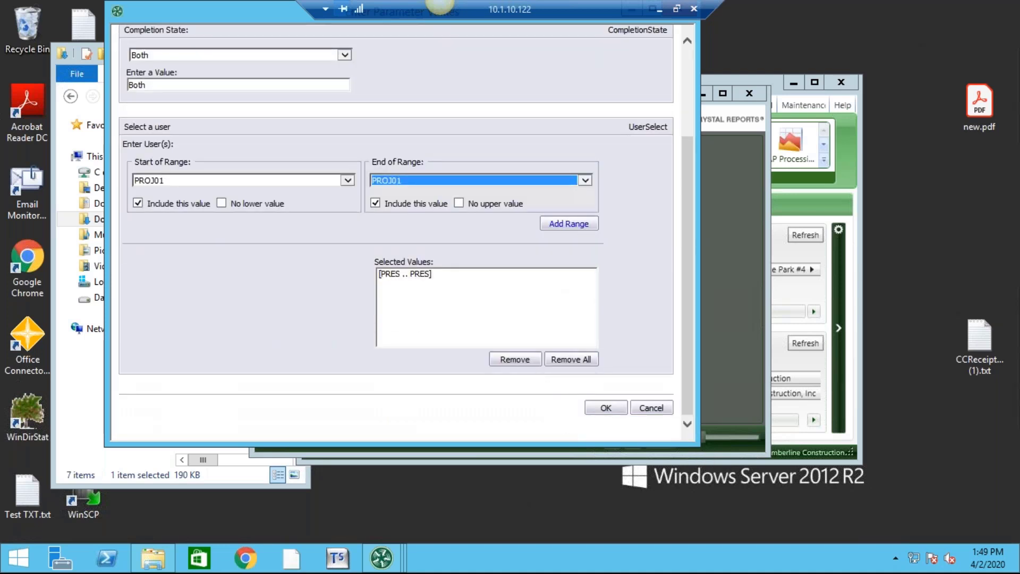
click(571, 224)
click(604, 407)
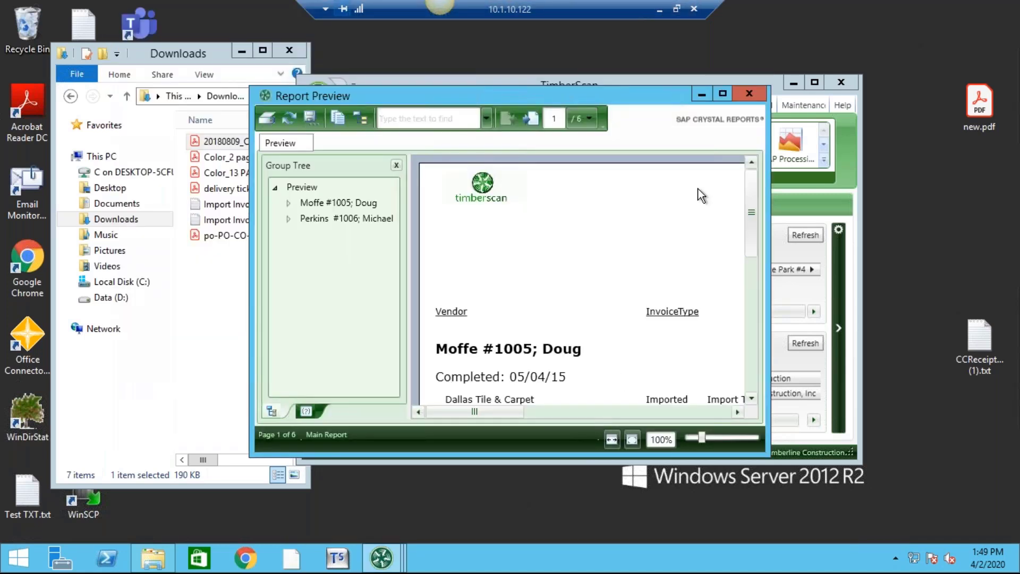
Maximize the report preview, examine the assigned and completed dates and durations on pages 1 and 2, and close the report.
click(723, 94)
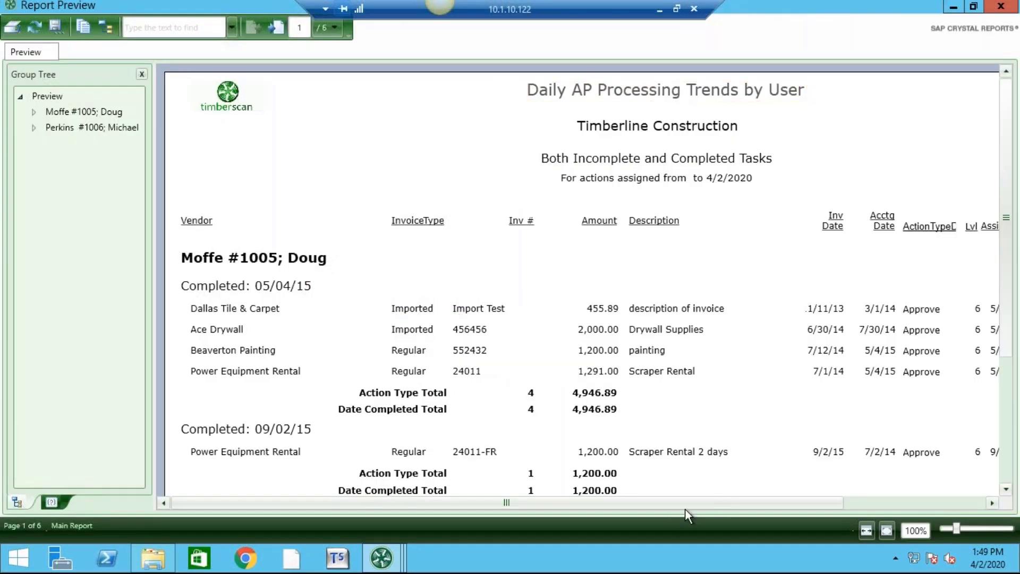
scroll(693, 504, right, 3)
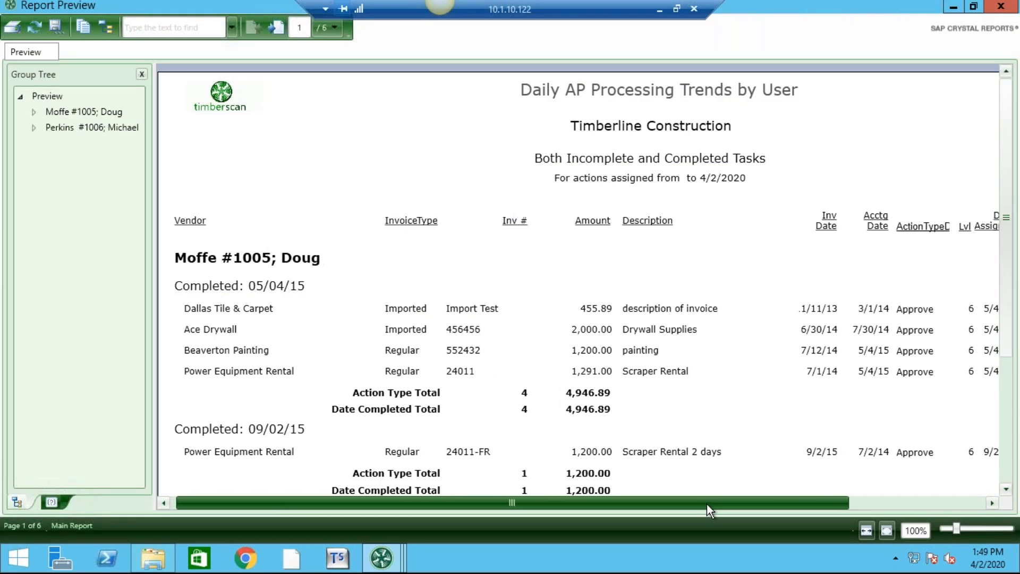
drag(707, 504, 880, 500)
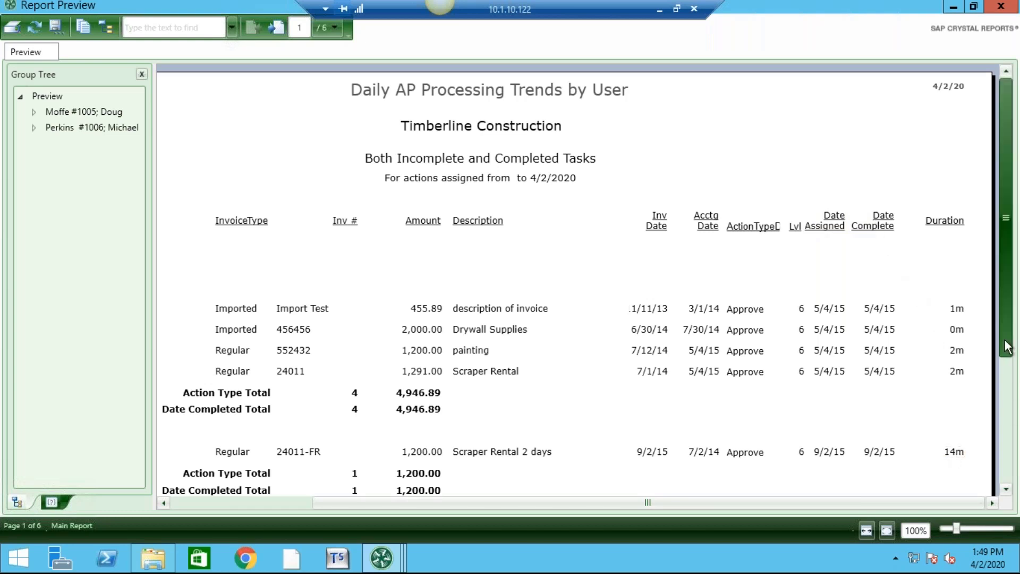
drag(1006, 349, 1019, 510)
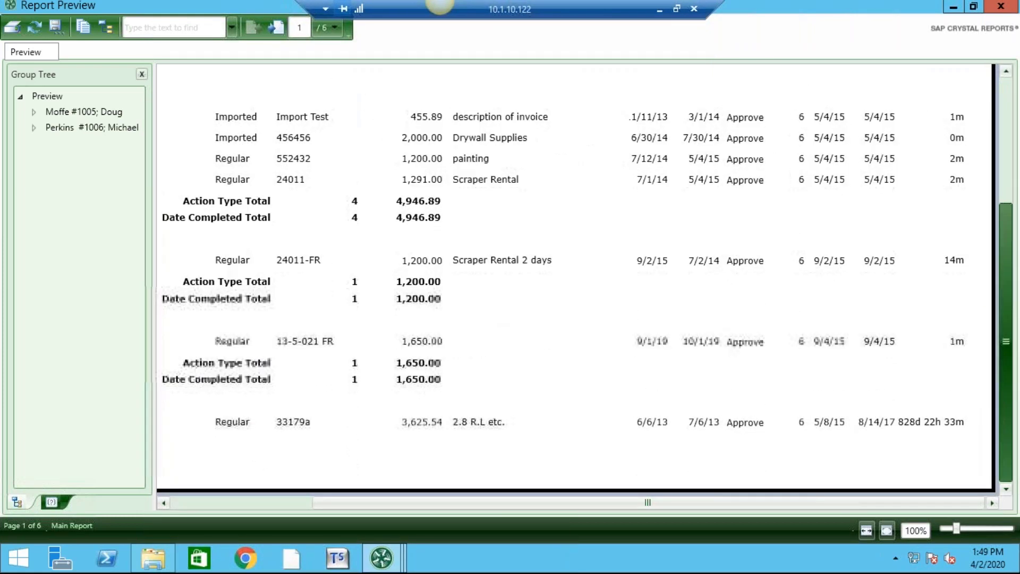
click(277, 27)
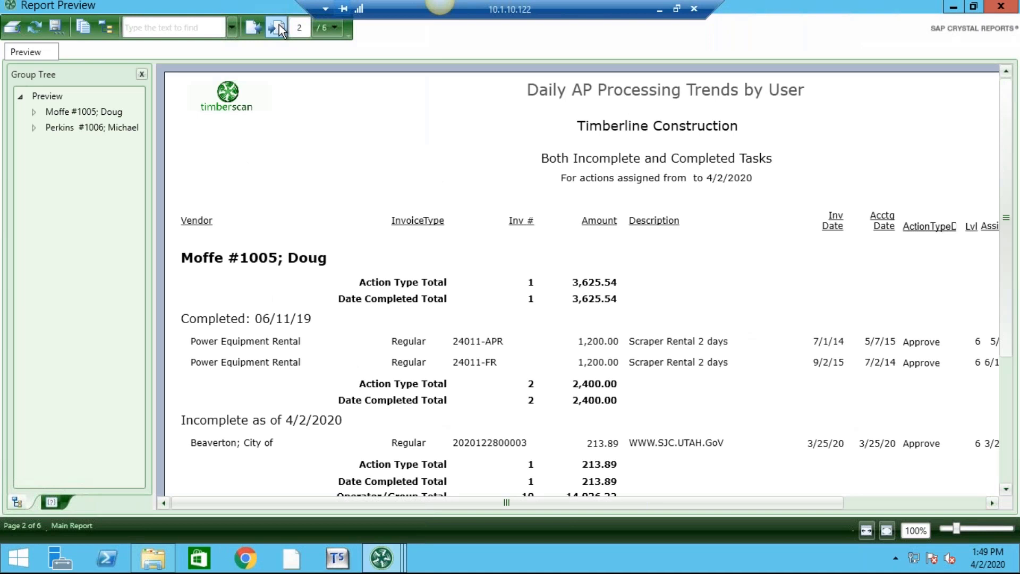
drag(815, 505, 1009, 509)
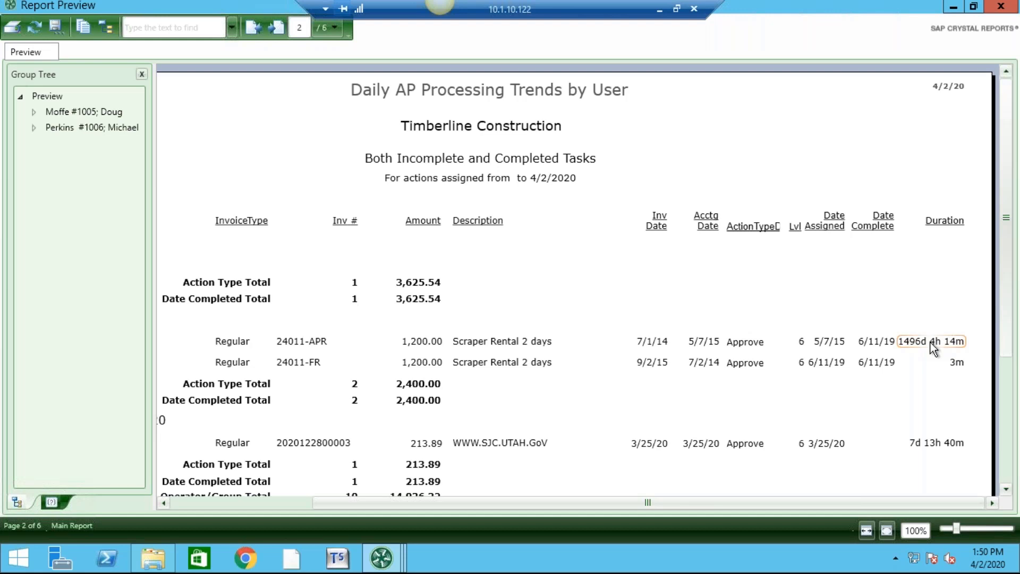
click(1001, 10)
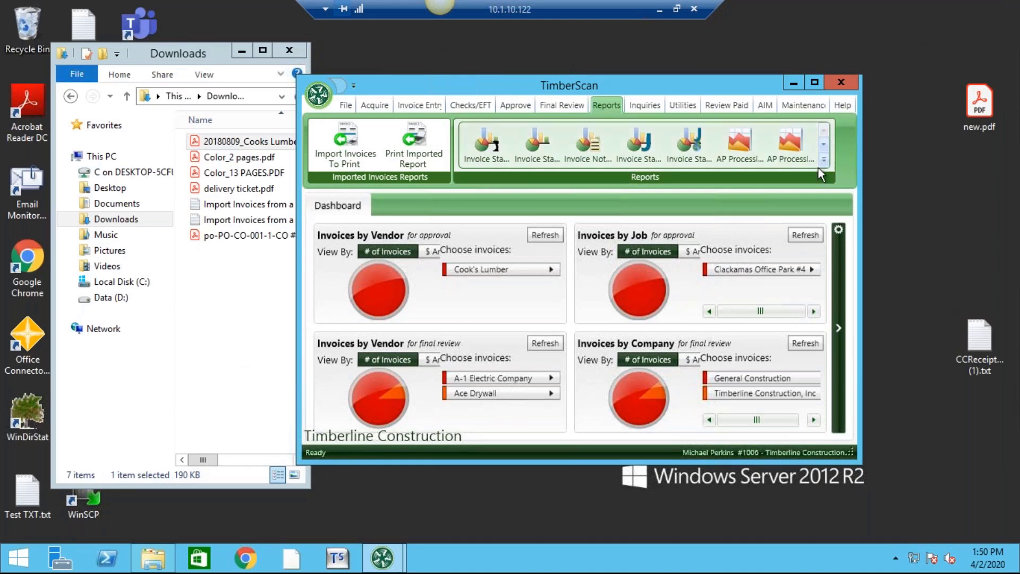
Run the Export Analysis report with no lower export date and an end date of 4/2/2020.
click(826, 159)
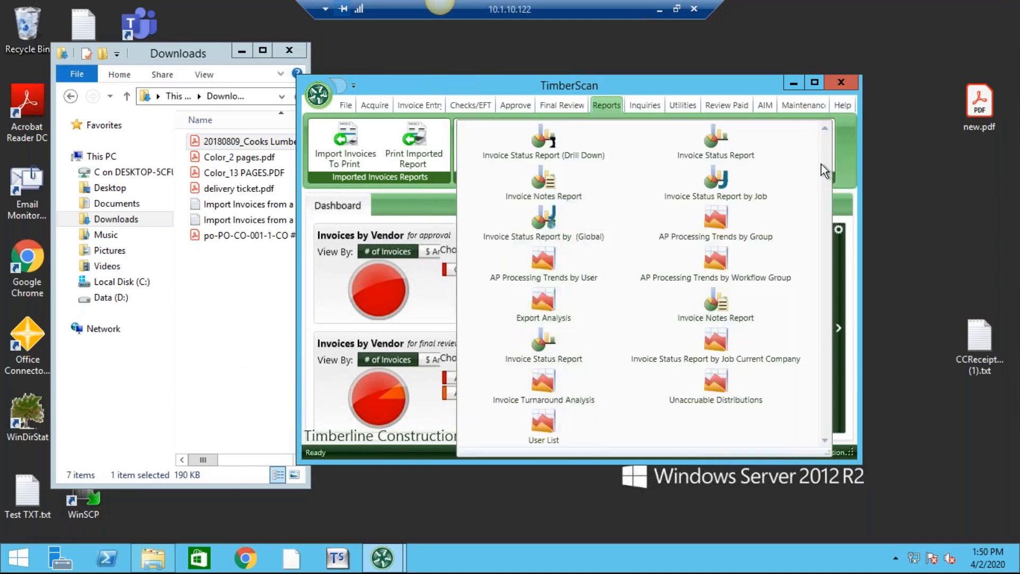
click(541, 302)
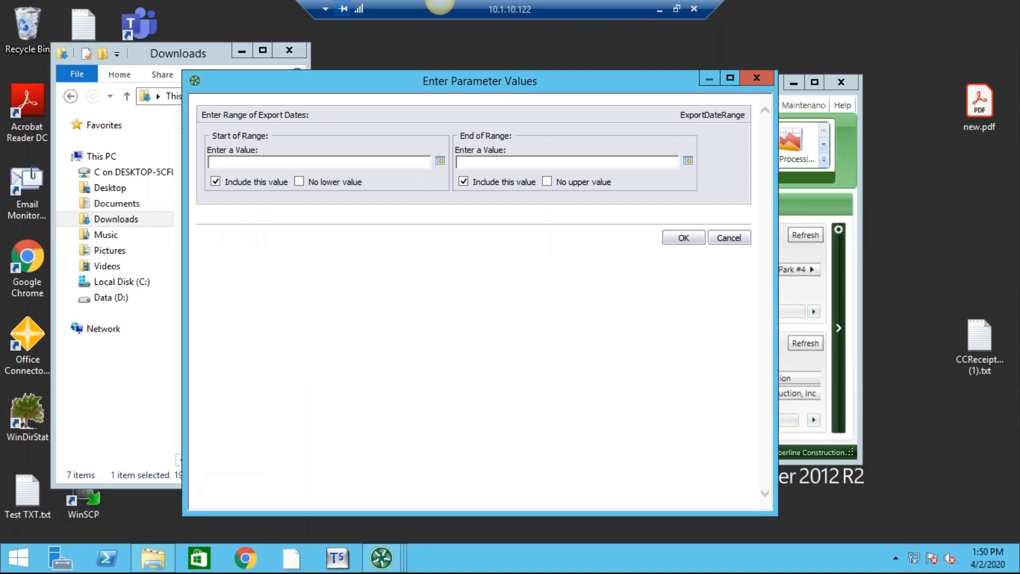
click(440, 160)
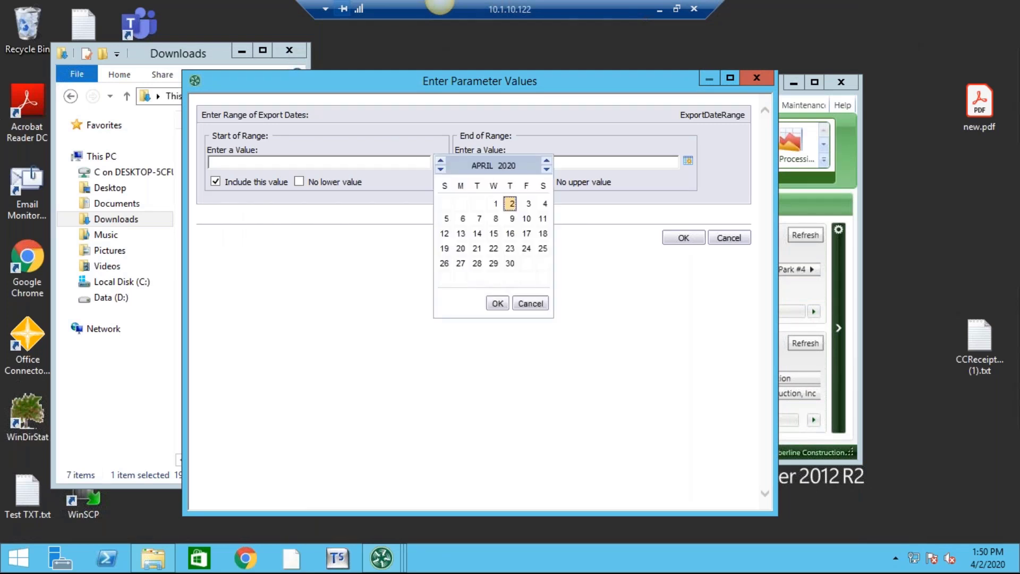
click(534, 304)
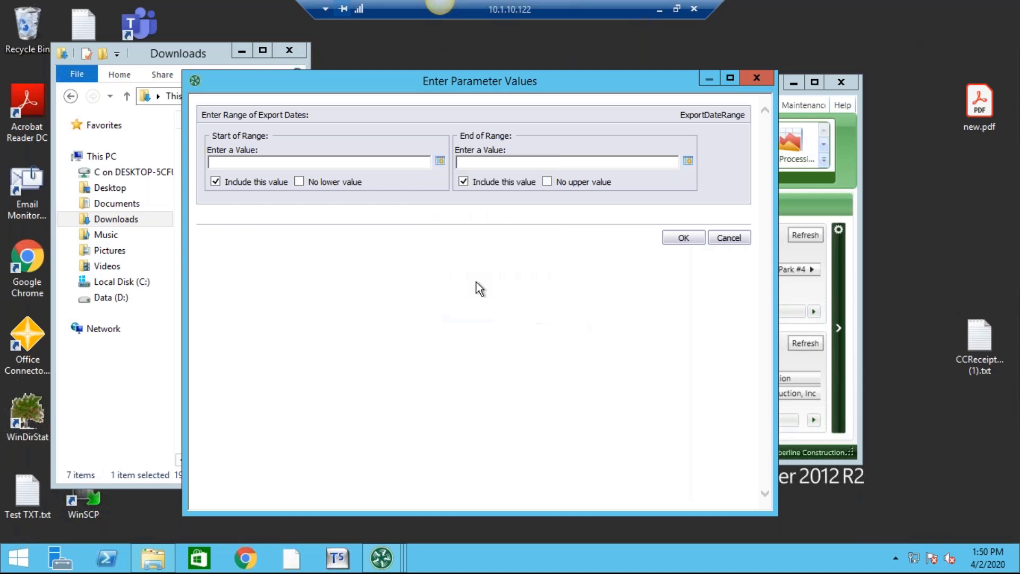
click(299, 183)
click(688, 161)
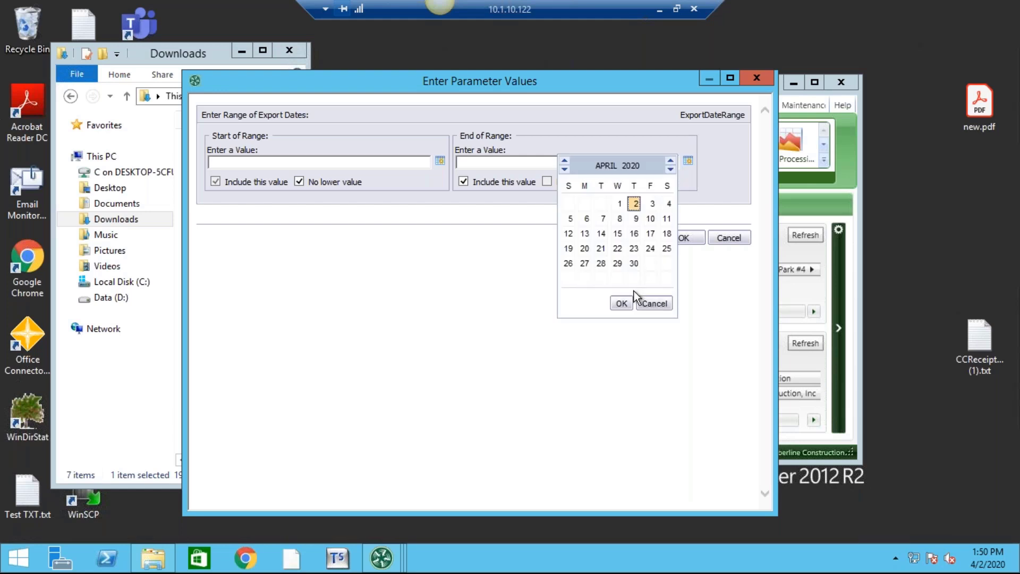
click(622, 304)
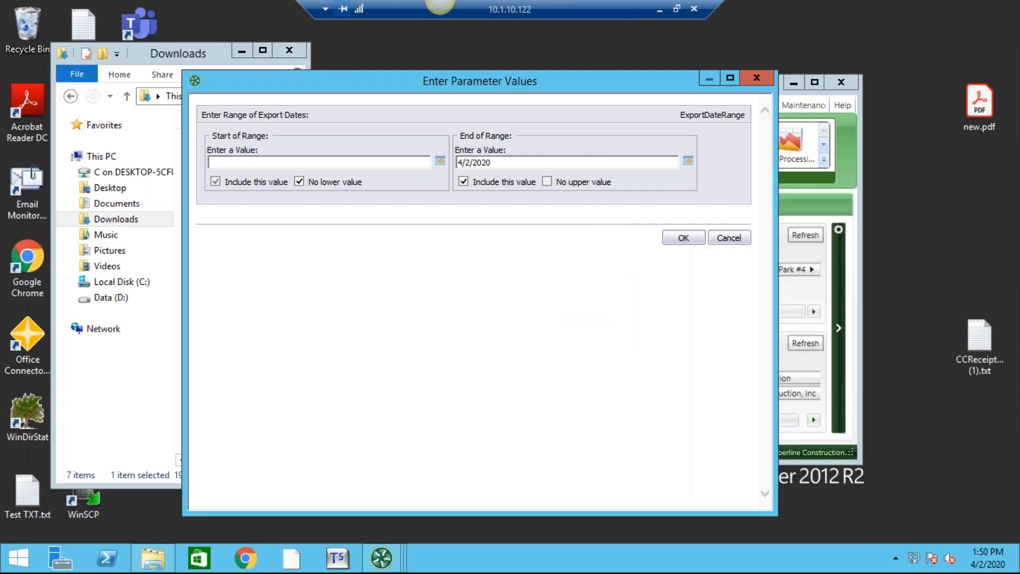
click(683, 239)
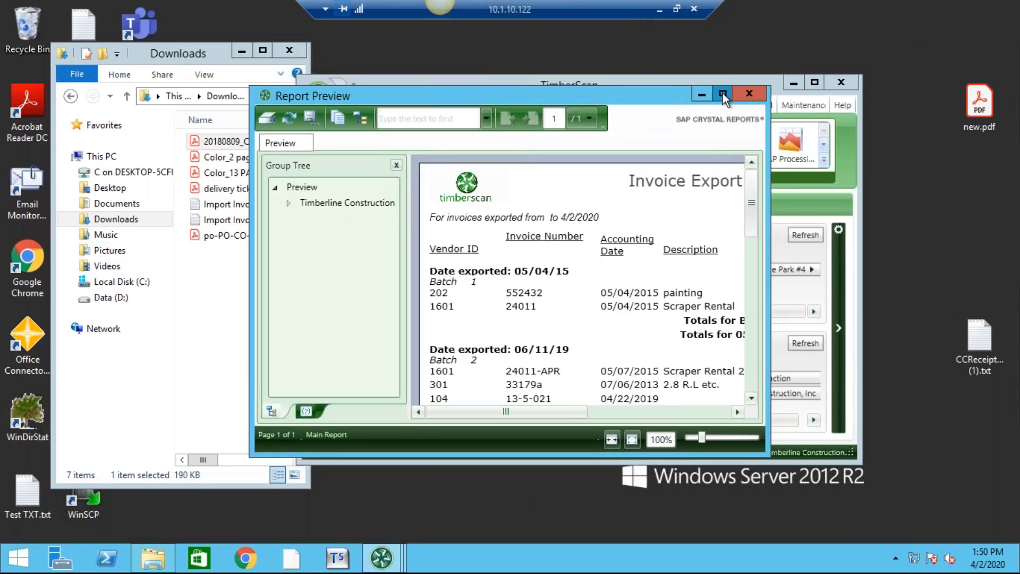
Maximize the report preview, examine the exported invoices and totals by date and batch, and close the report.
click(722, 93)
click(521, 322)
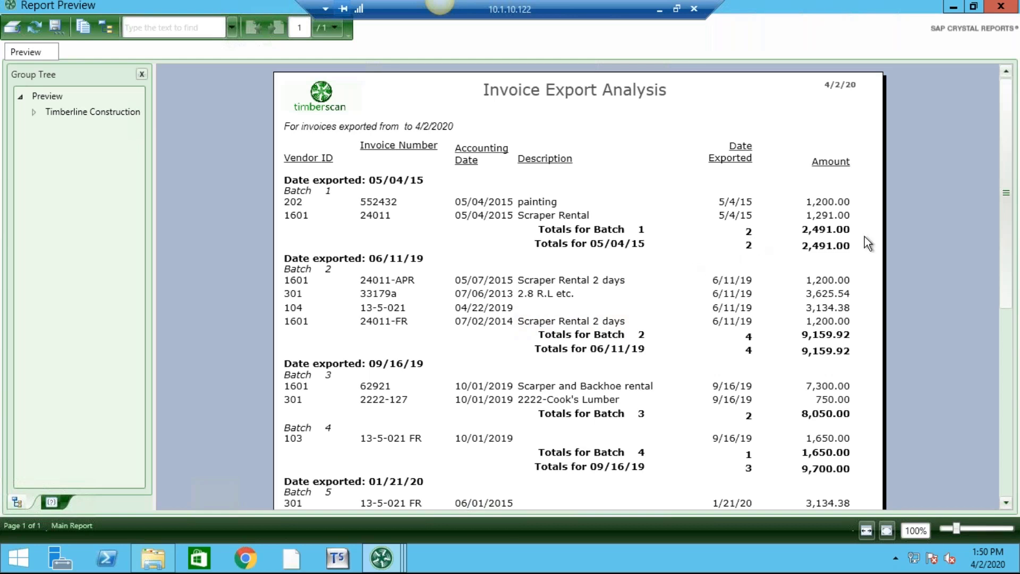
click(996, 12)
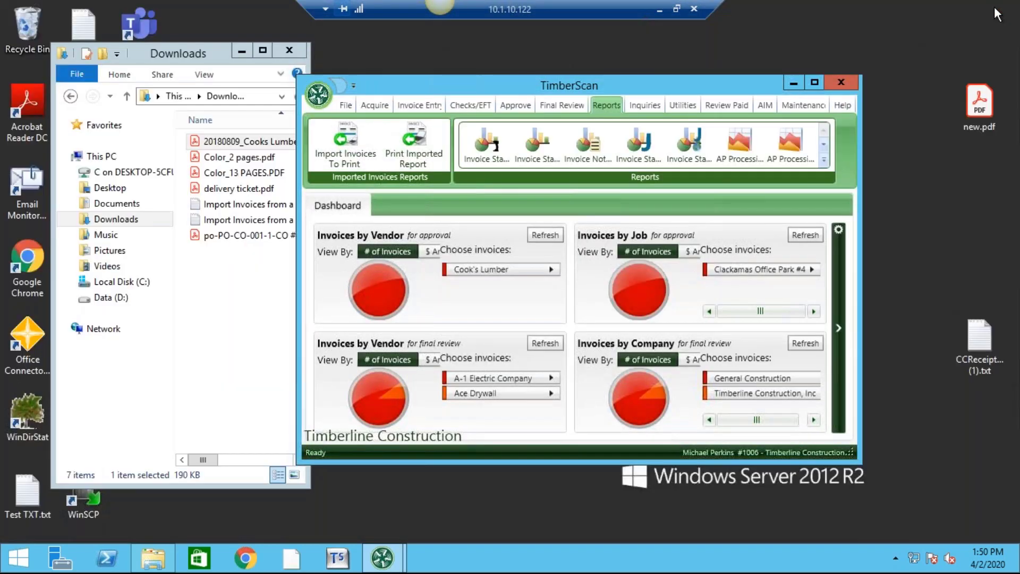
Run the Invoice Turnaround Analysis report with no lower scan date, end date 4/2/2020 and Show Invoice Detail set to True.
click(826, 161)
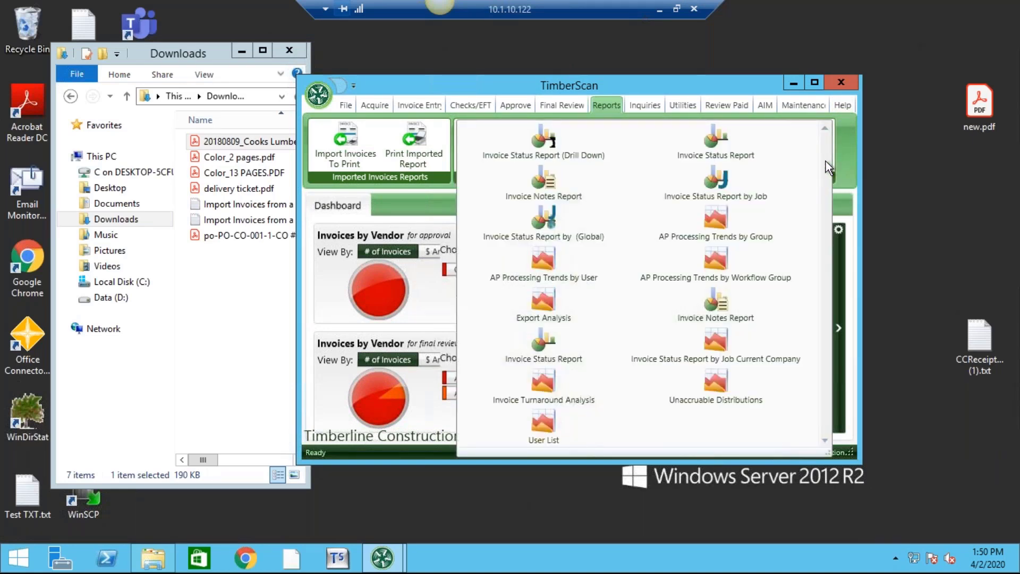
click(546, 385)
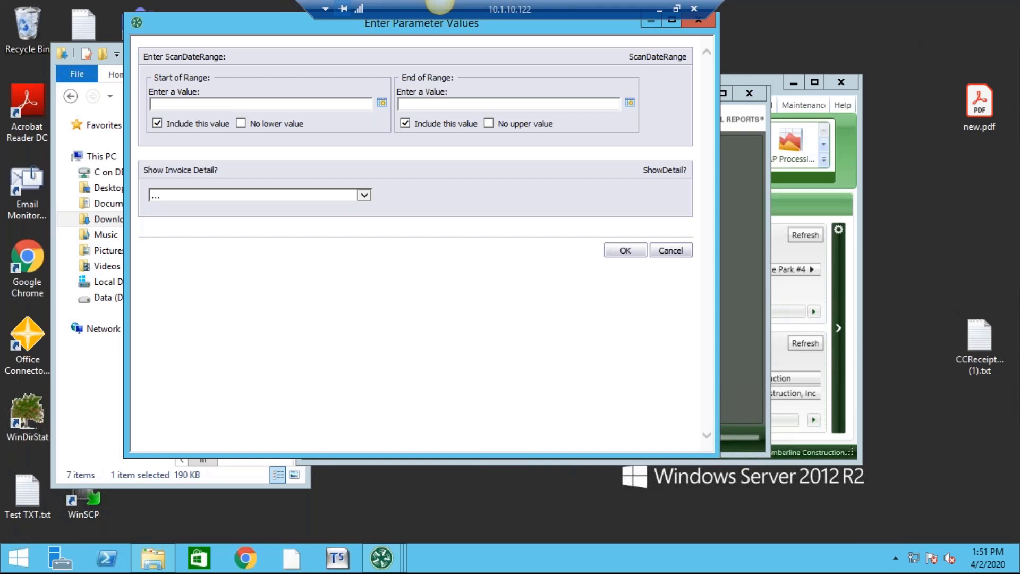
click(382, 102)
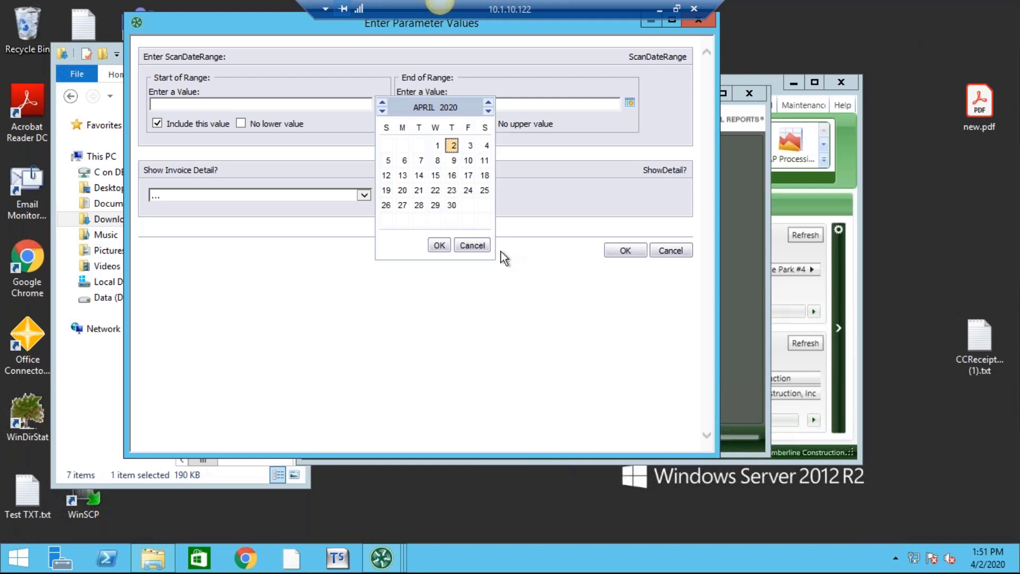
click(475, 247)
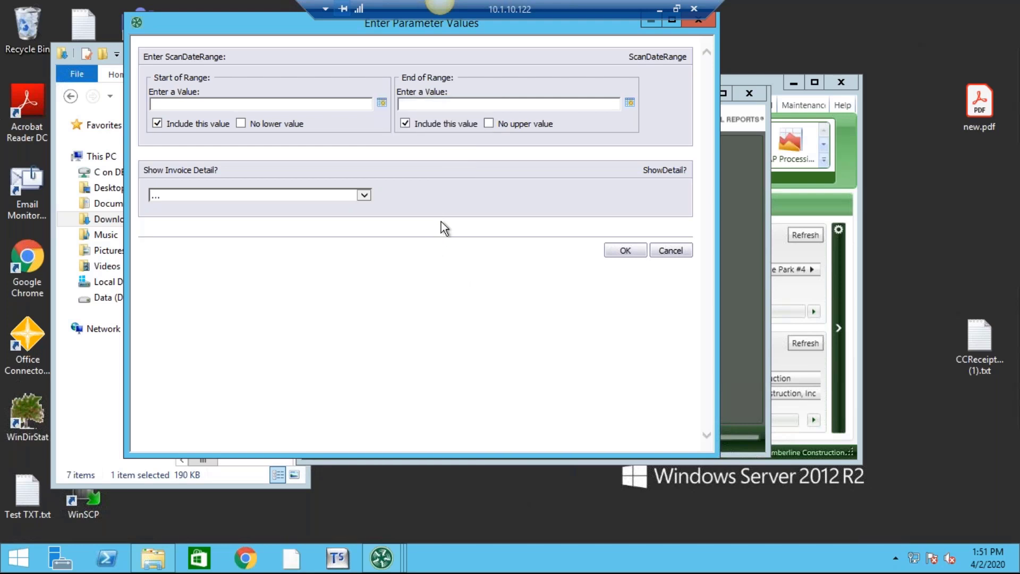
click(239, 125)
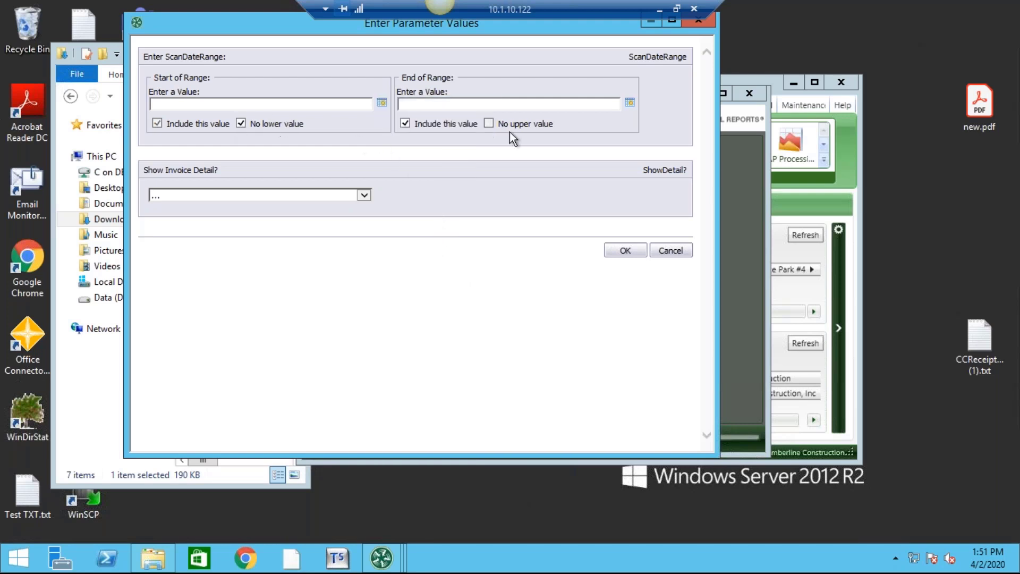
click(630, 102)
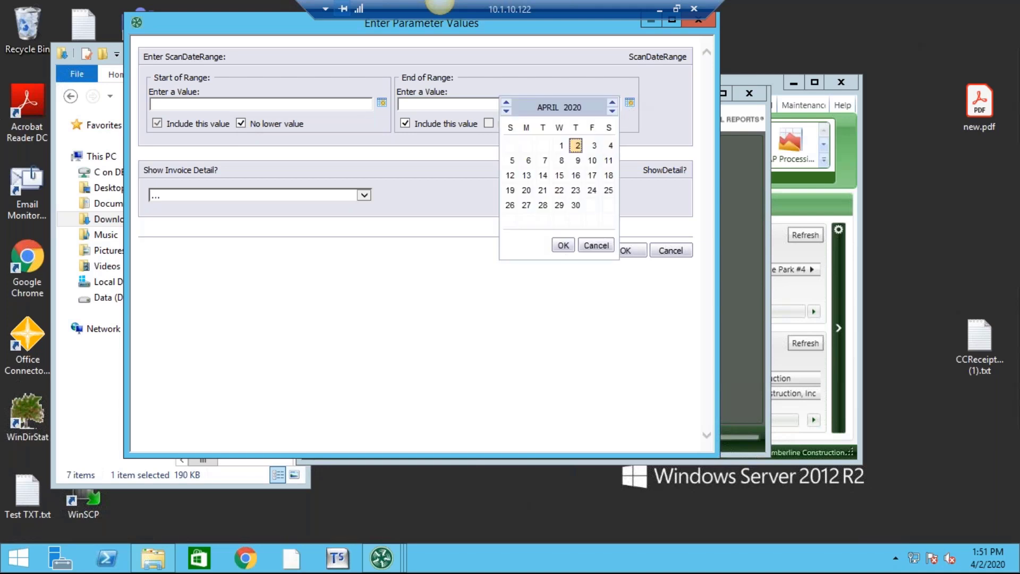
click(563, 246)
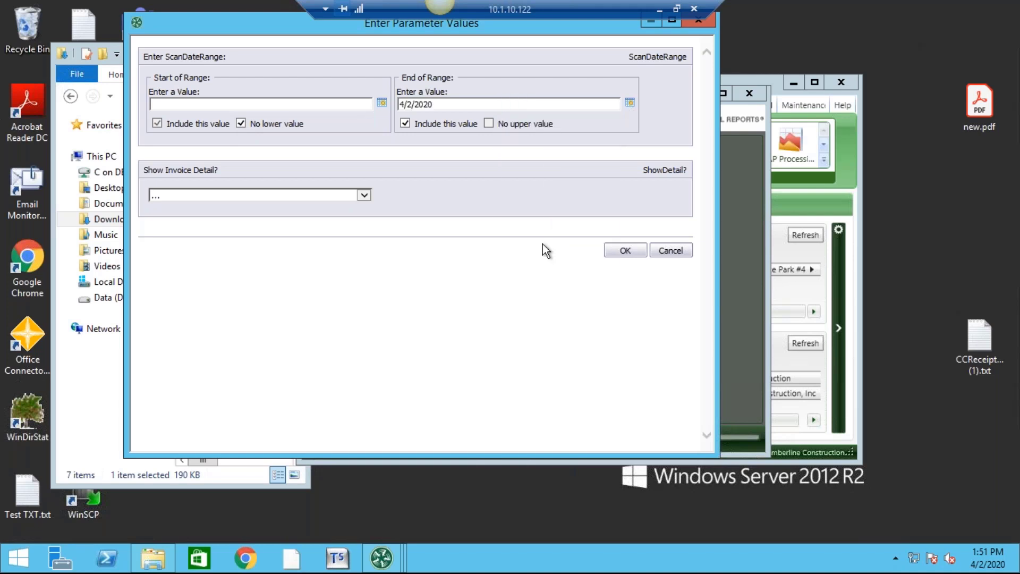
click(364, 195)
click(349, 204)
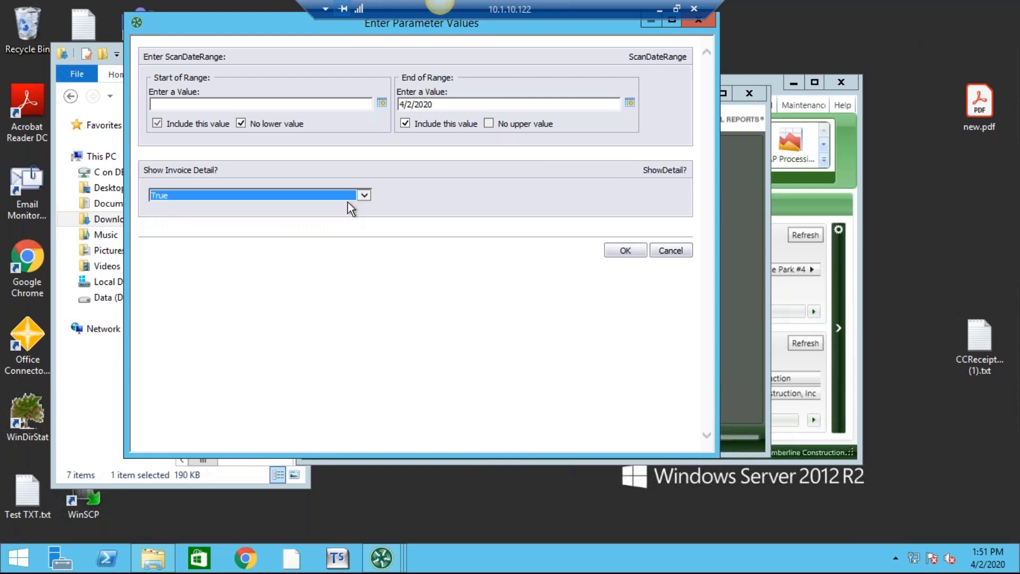
click(623, 252)
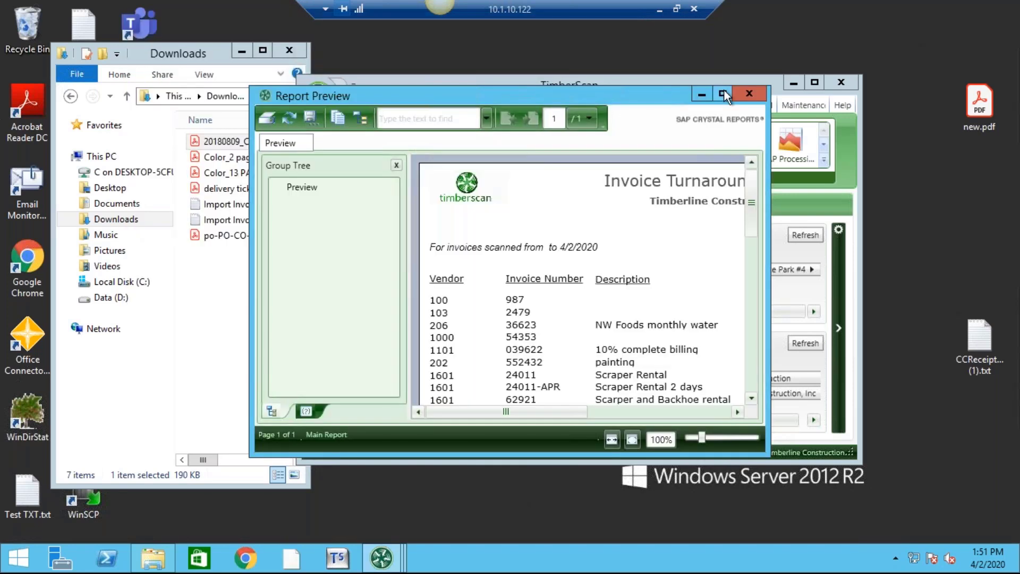
Maximize the report preview, examine the scanned and exported dates and turnaround times, and close the report.
click(724, 94)
click(683, 210)
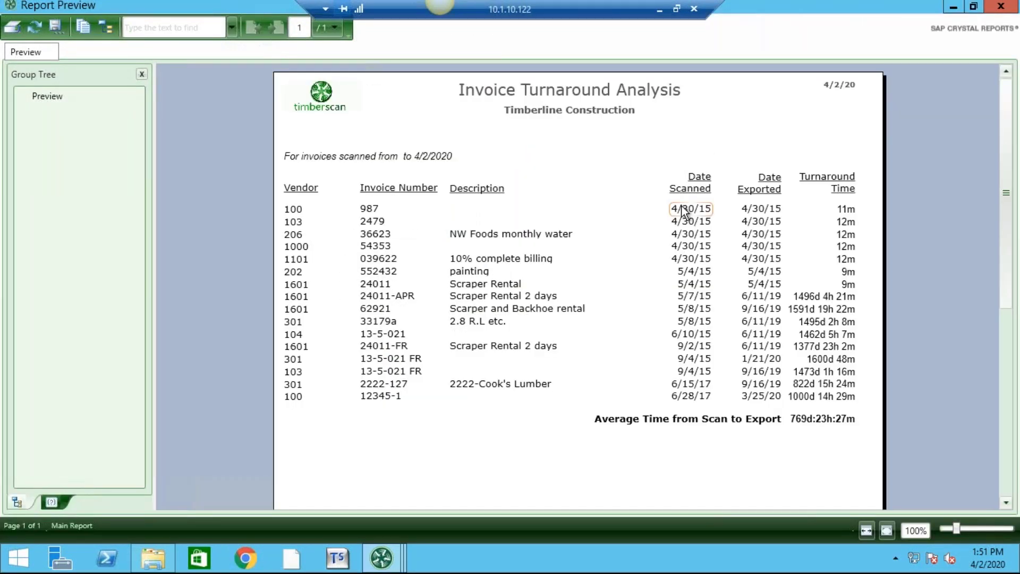
click(776, 212)
click(775, 406)
click(1001, 8)
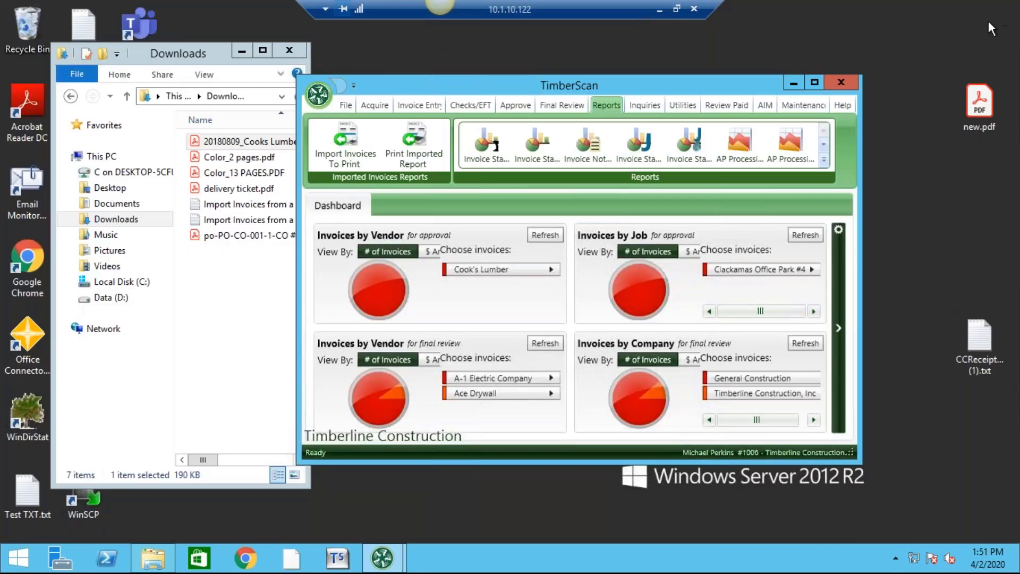
Look over the list of available reports, then minimize the remote desktop session and advance the presentation to the AIM Basics slide.
click(824, 161)
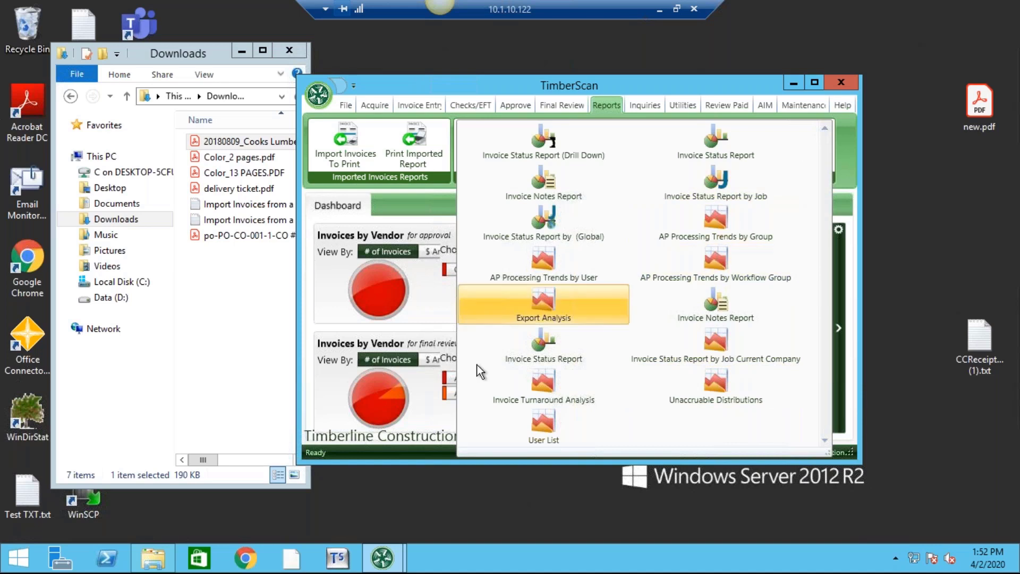
click(834, 82)
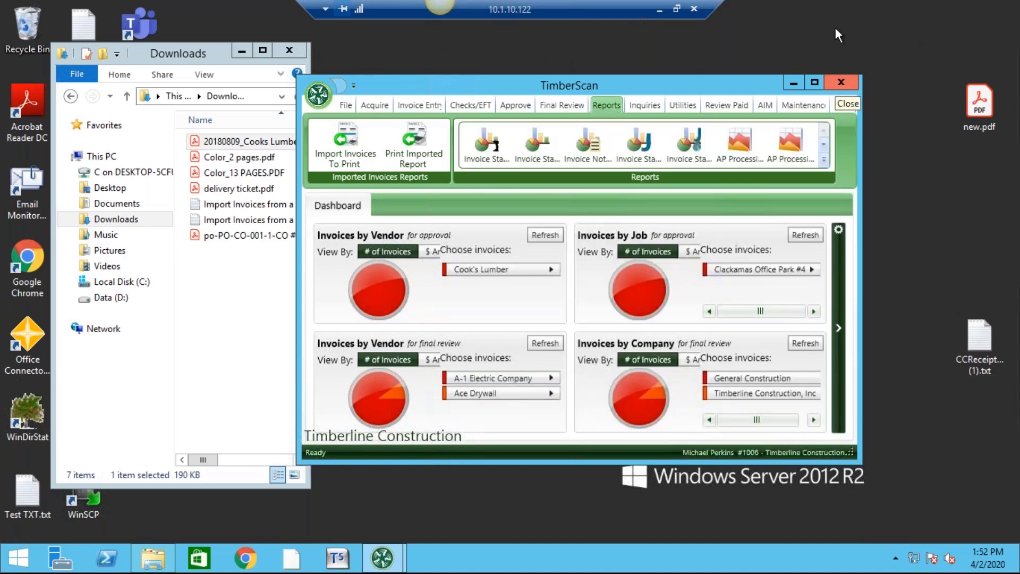
click(659, 11)
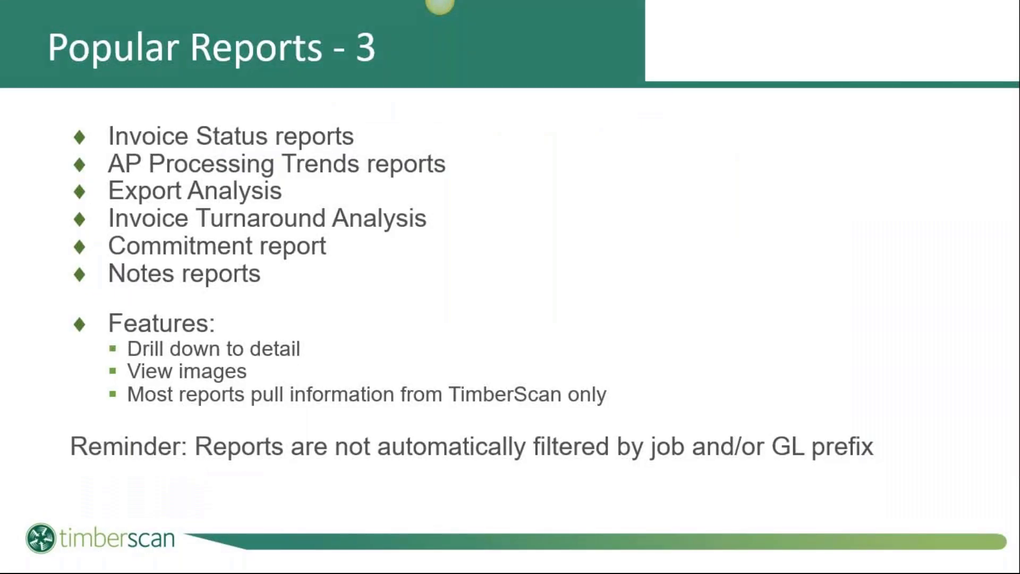
key(Right)
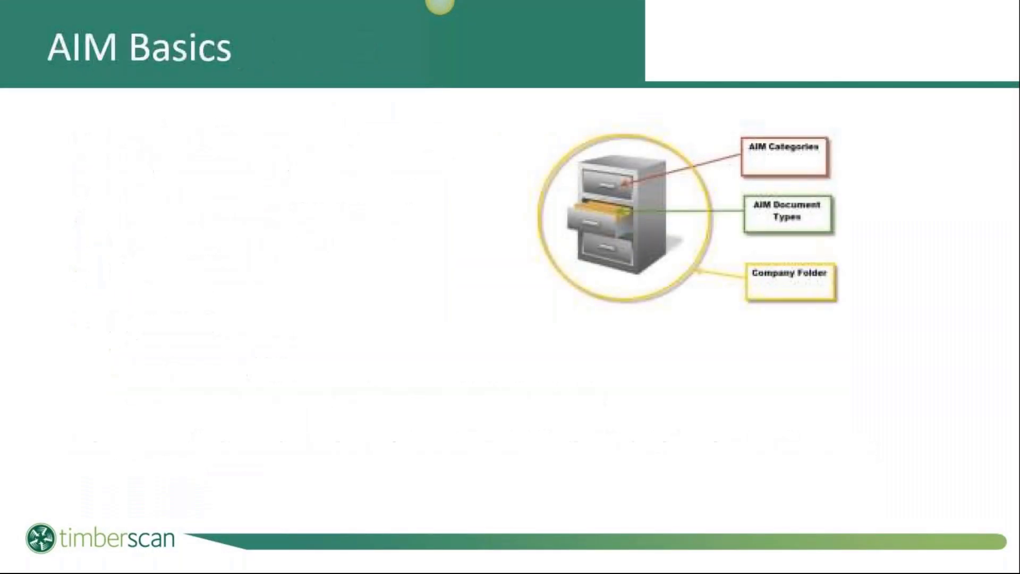
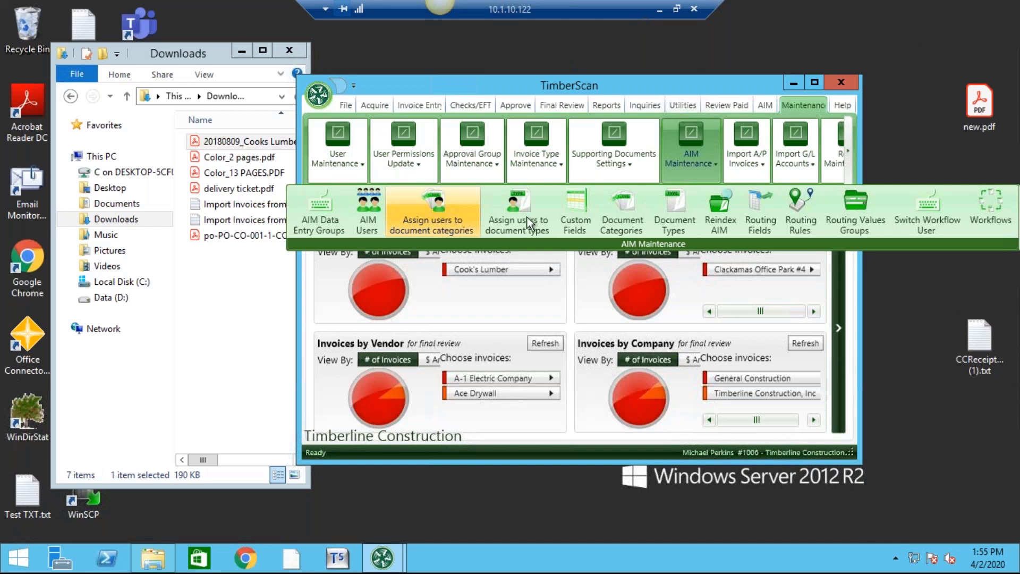
Review the AIM document types of the AP and Project Management categories and close the Document Types window.
click(669, 212)
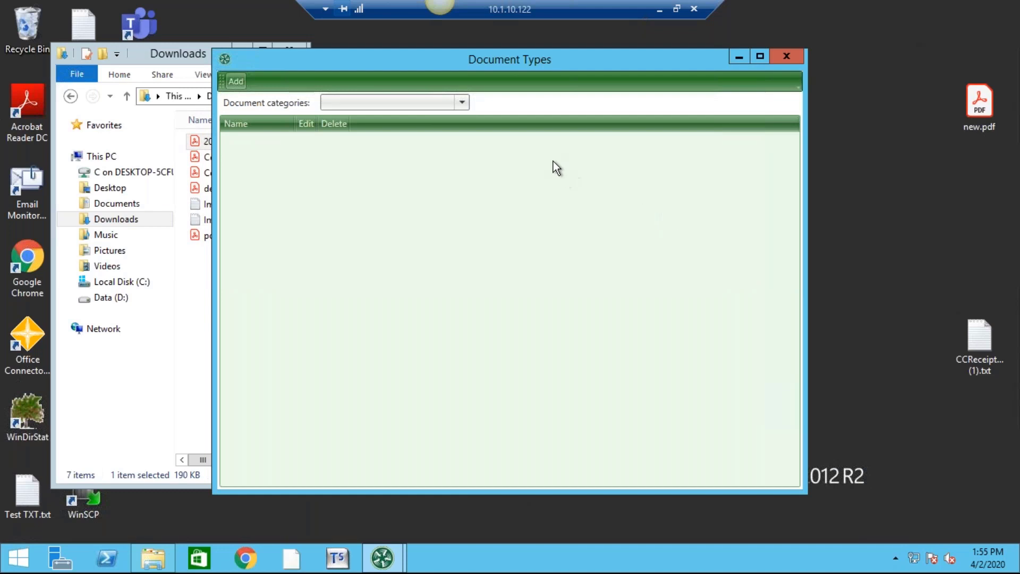
click(461, 101)
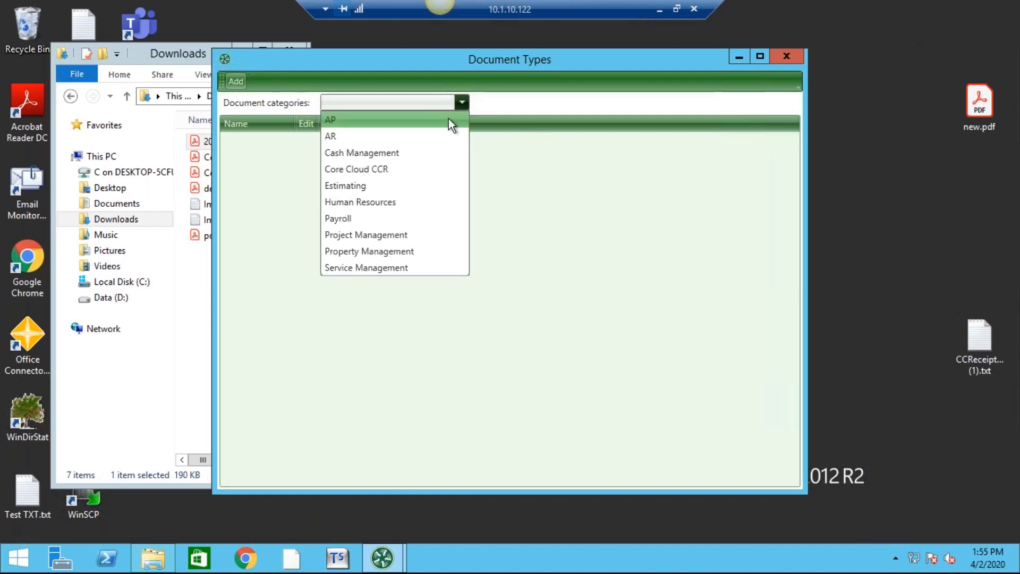
click(448, 119)
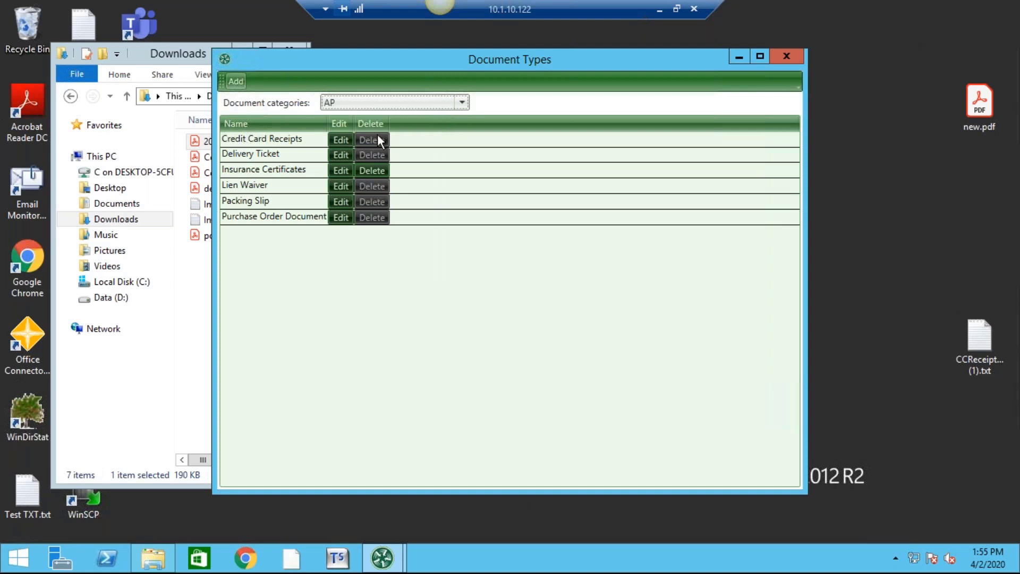
click(345, 141)
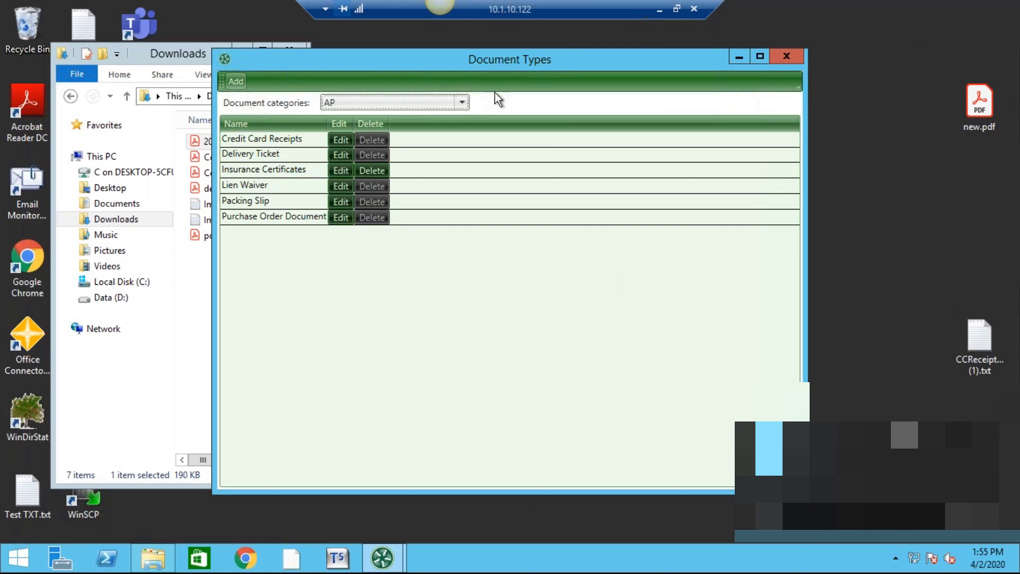
click(464, 105)
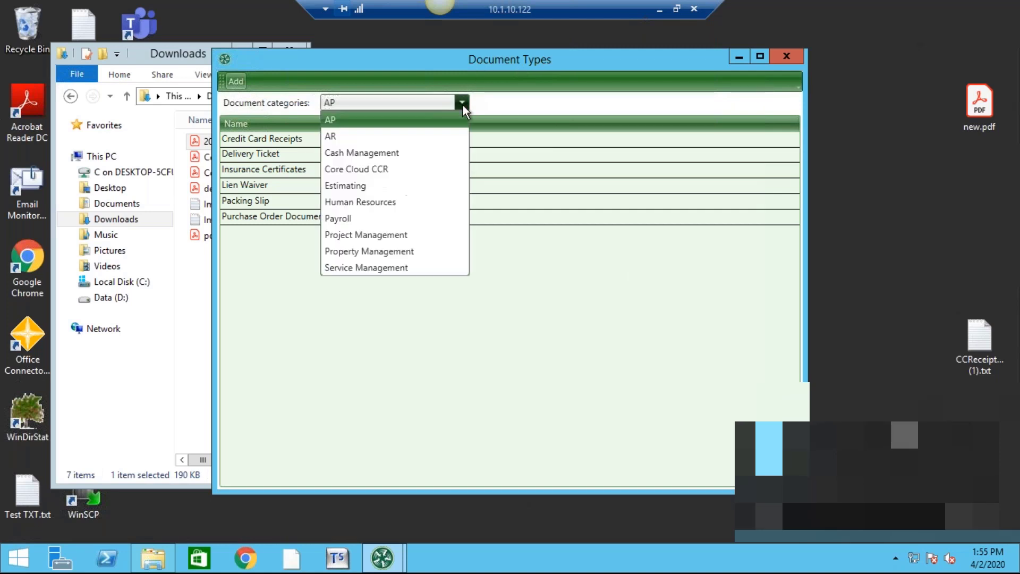
click(403, 237)
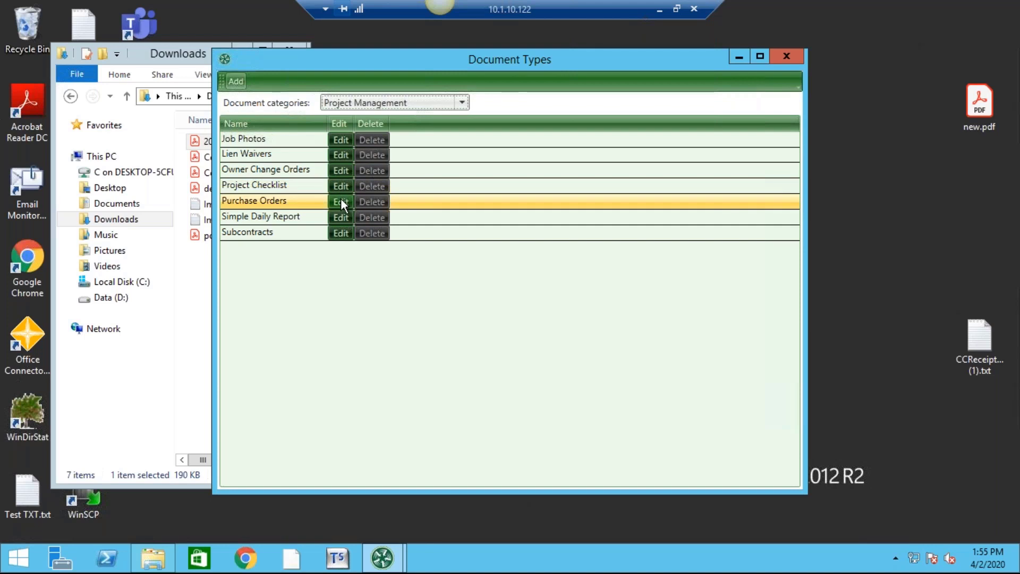
click(789, 60)
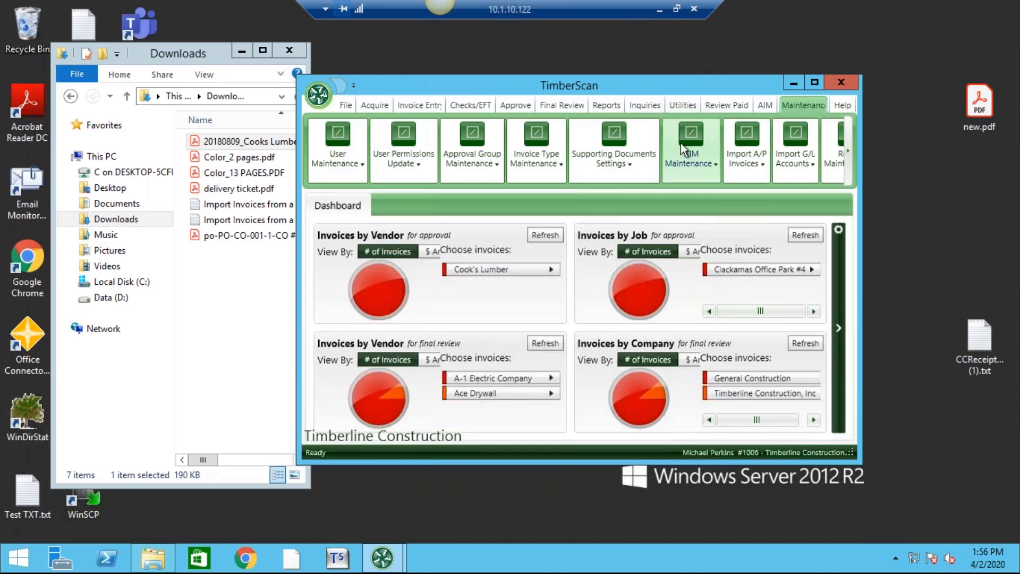
Search the AIM documents with category AP and document type Invoice.
click(763, 105)
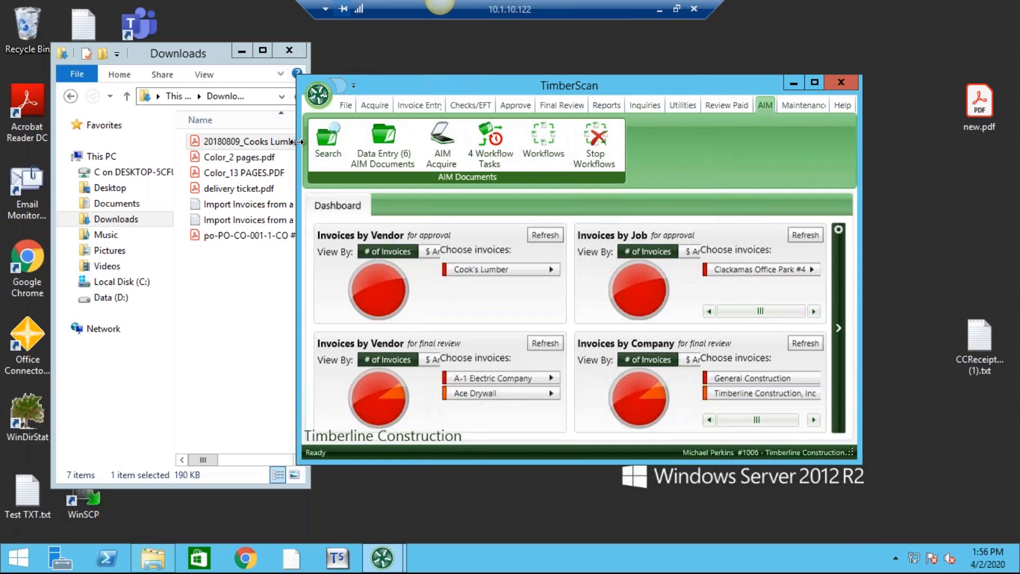
click(332, 142)
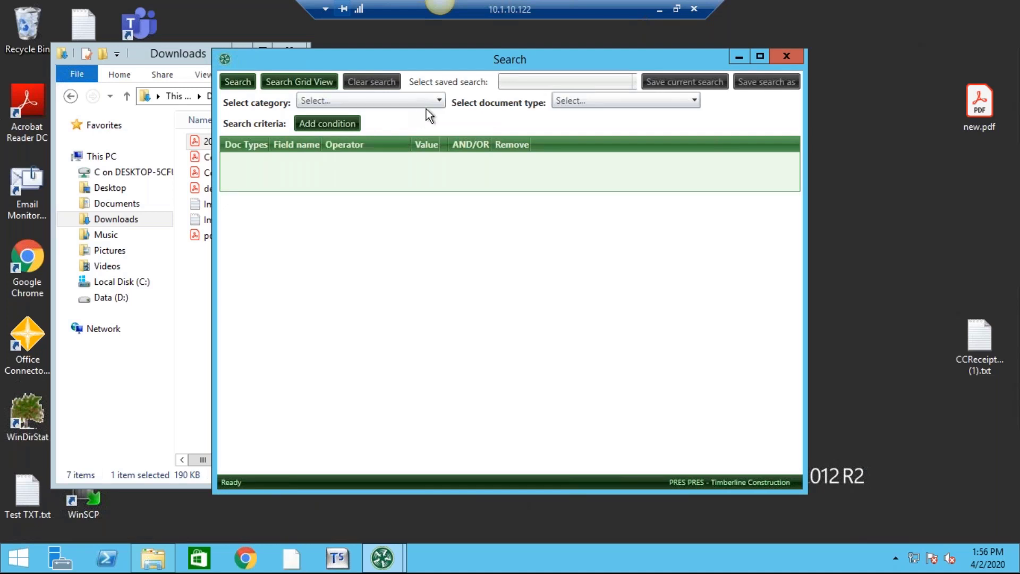
click(438, 101)
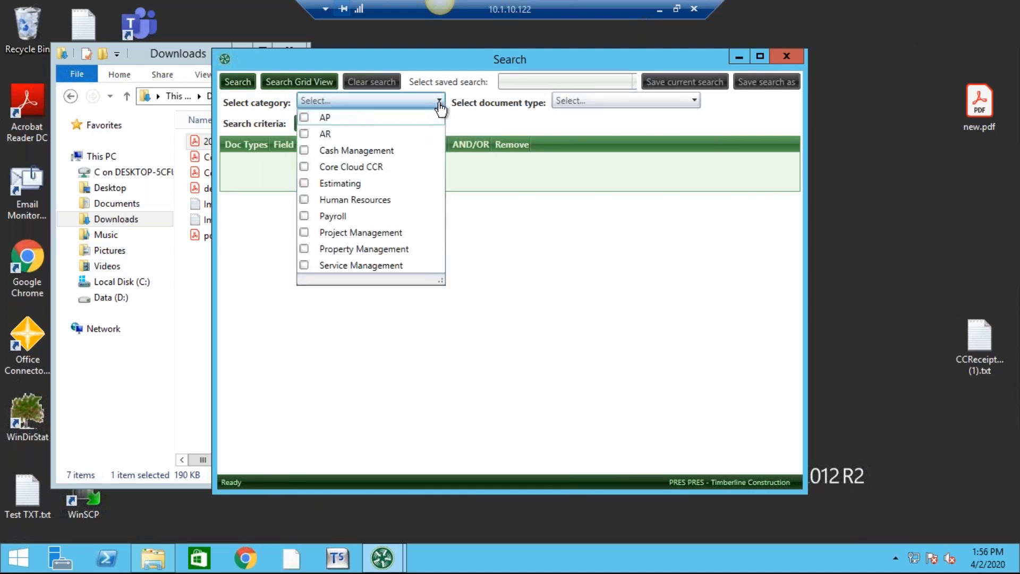
click(305, 119)
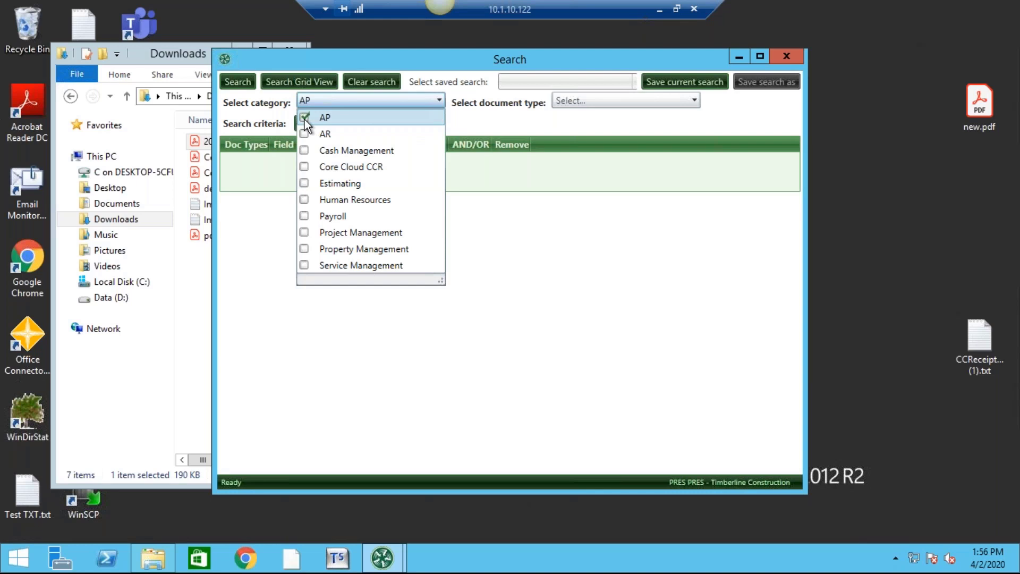
click(695, 103)
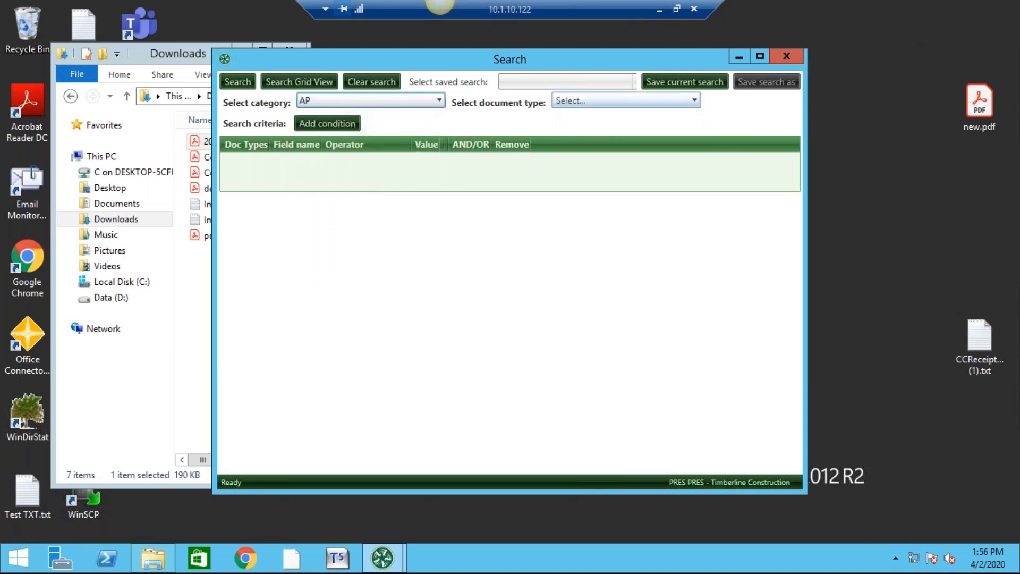
click(694, 101)
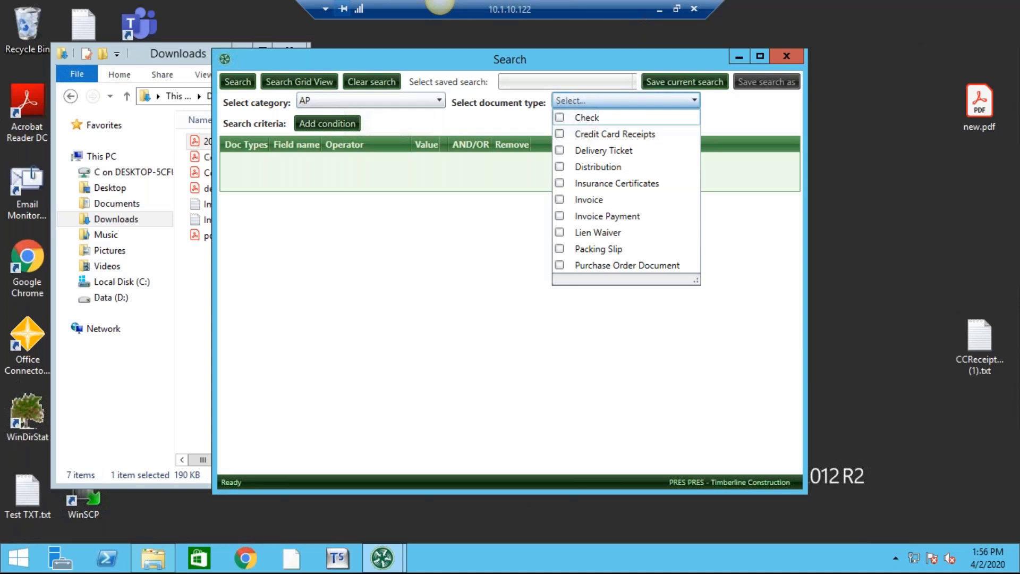
click(560, 201)
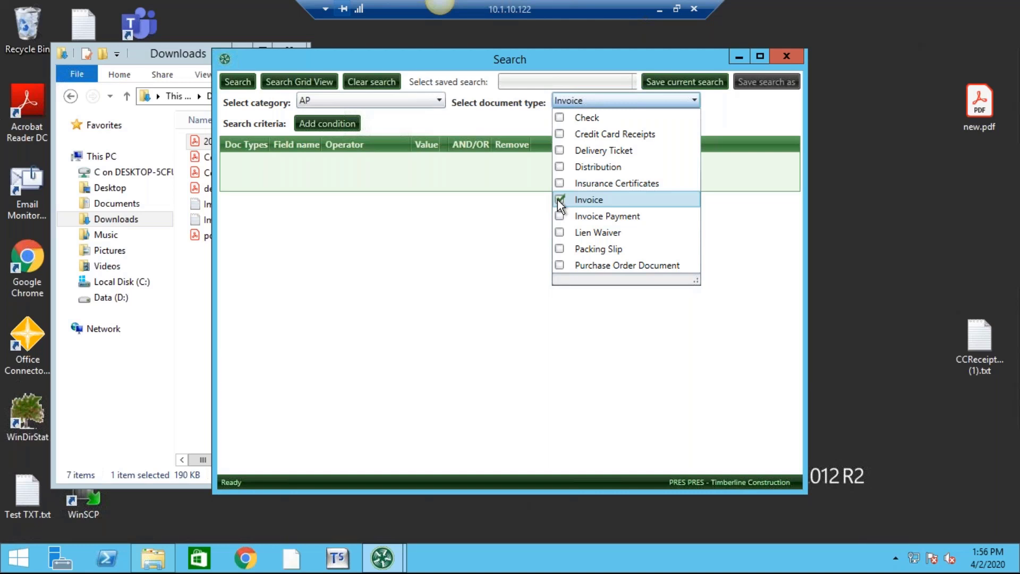
click(556, 194)
click(238, 80)
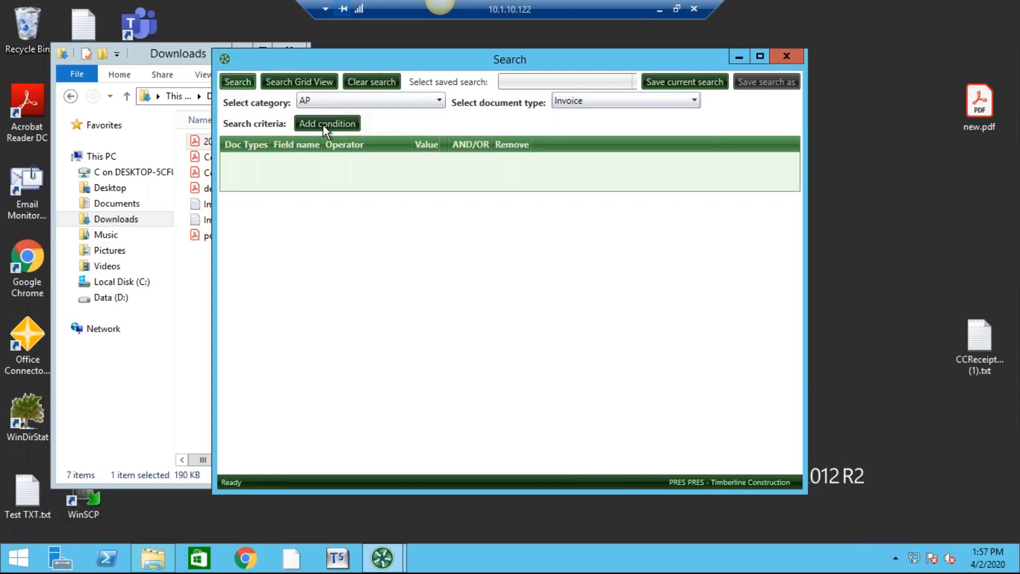
Add a search condition and look through the field names available for it.
click(336, 124)
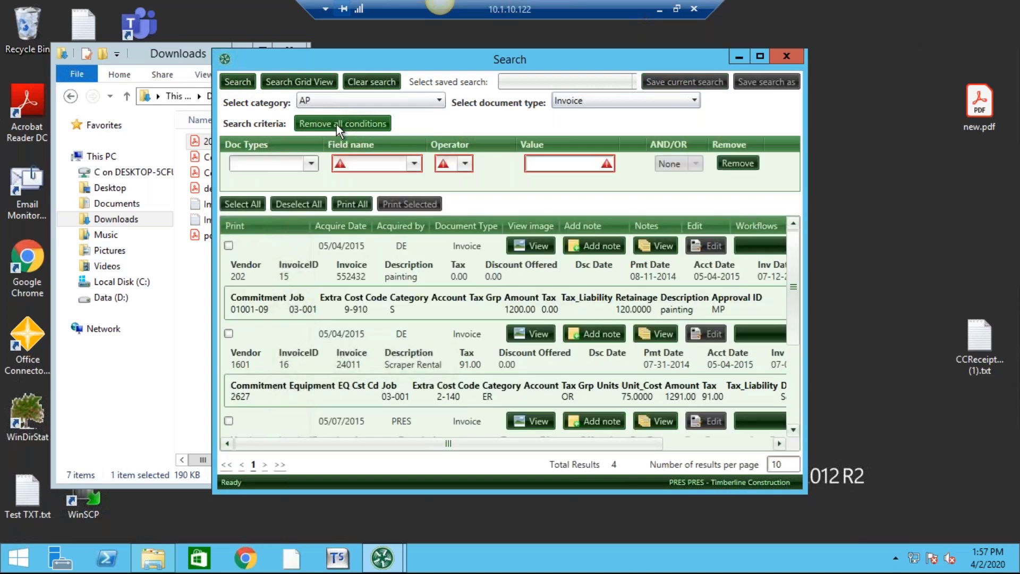
click(415, 164)
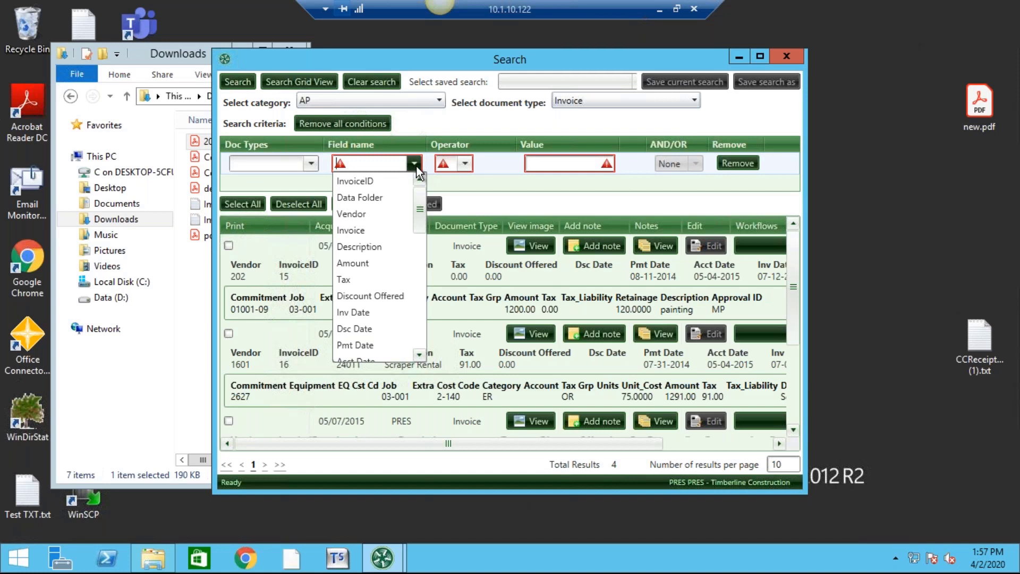
drag(419, 208, 424, 180)
click(263, 244)
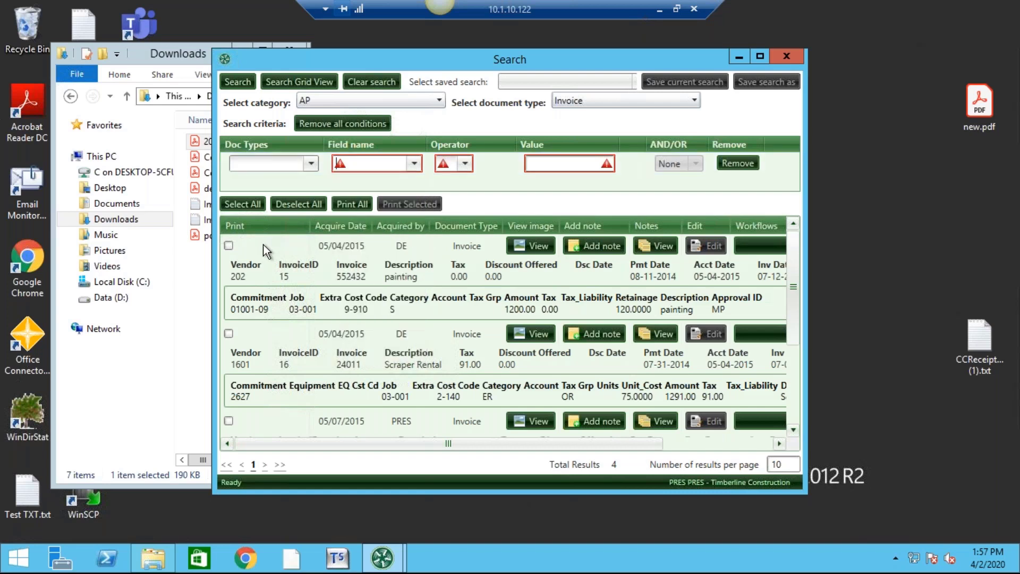
Compare the invoice search results in grid view and standard view, then select all results in the grid view.
click(317, 82)
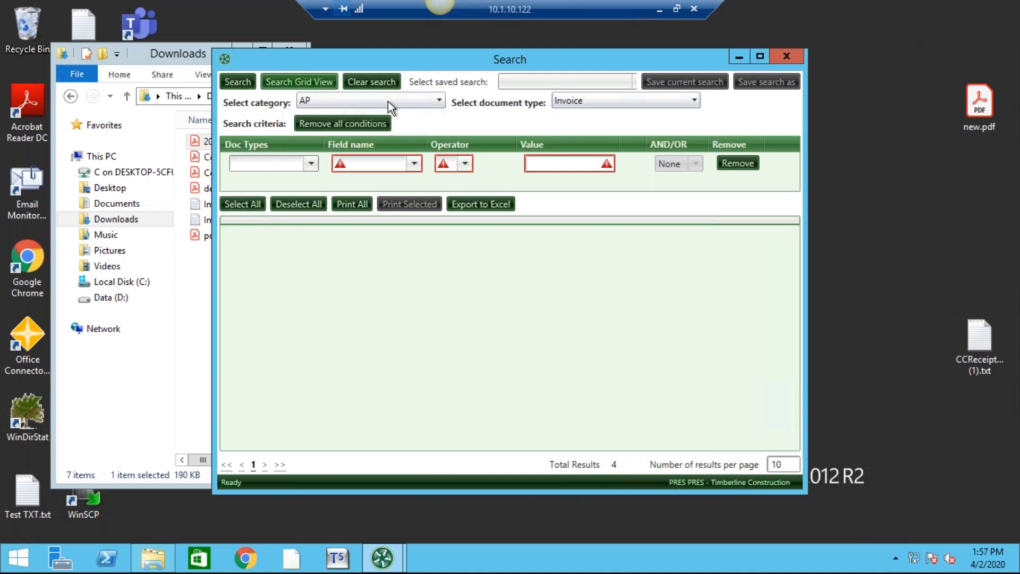
click(240, 83)
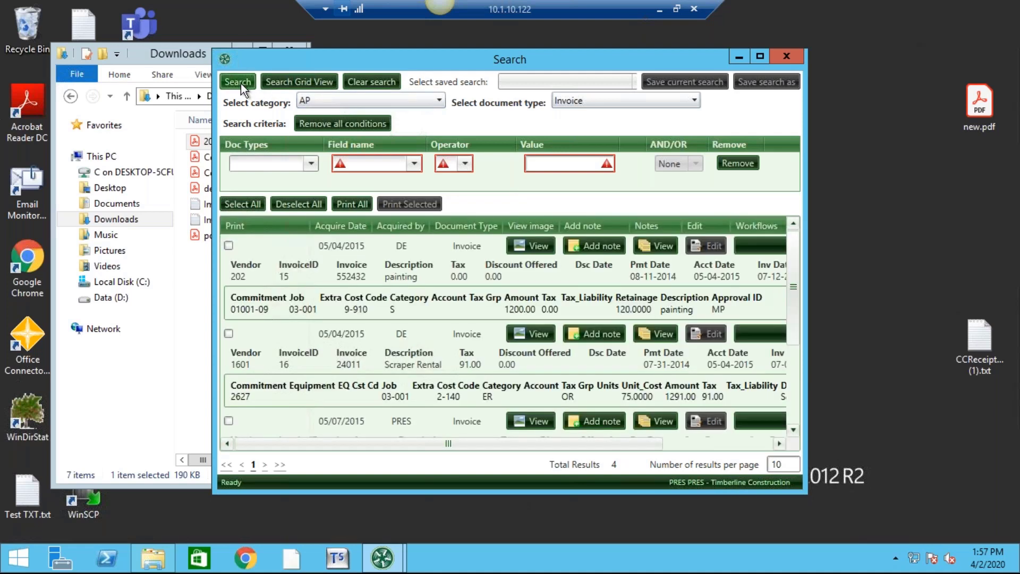
click(276, 81)
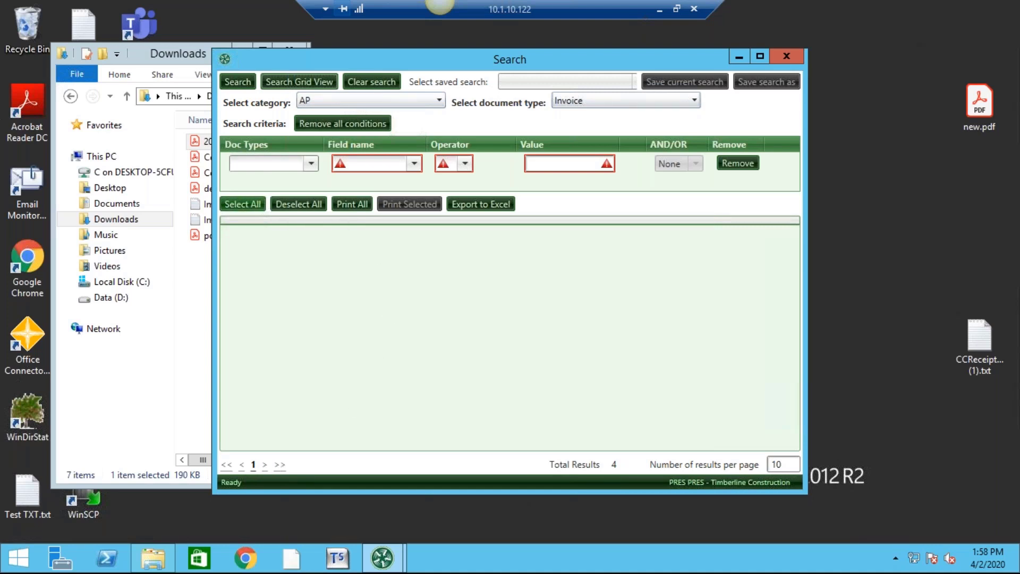
click(238, 204)
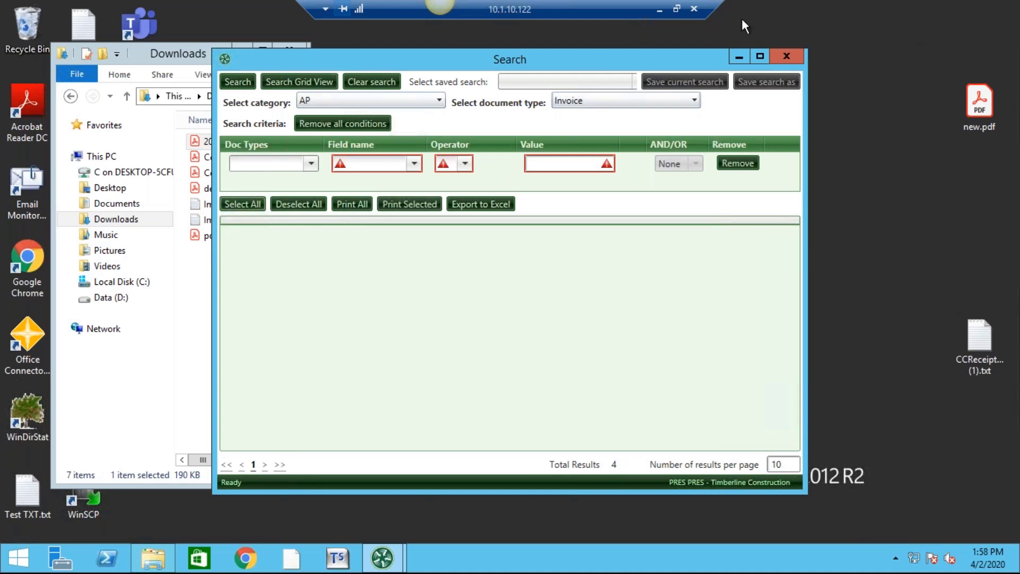
Reselect the AP category to reset the criteria and search for the Purchase Order Document type.
click(439, 102)
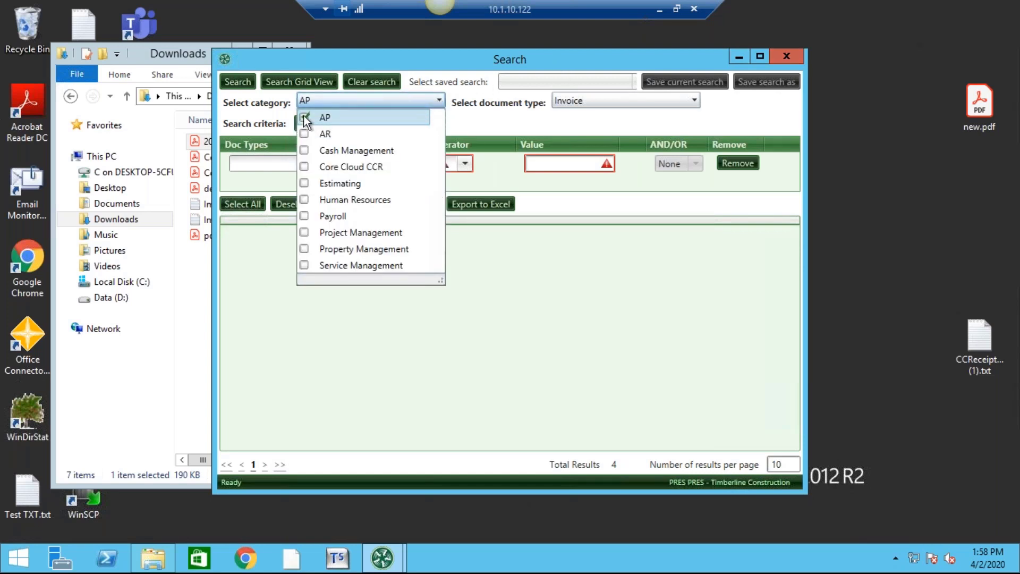
click(305, 118)
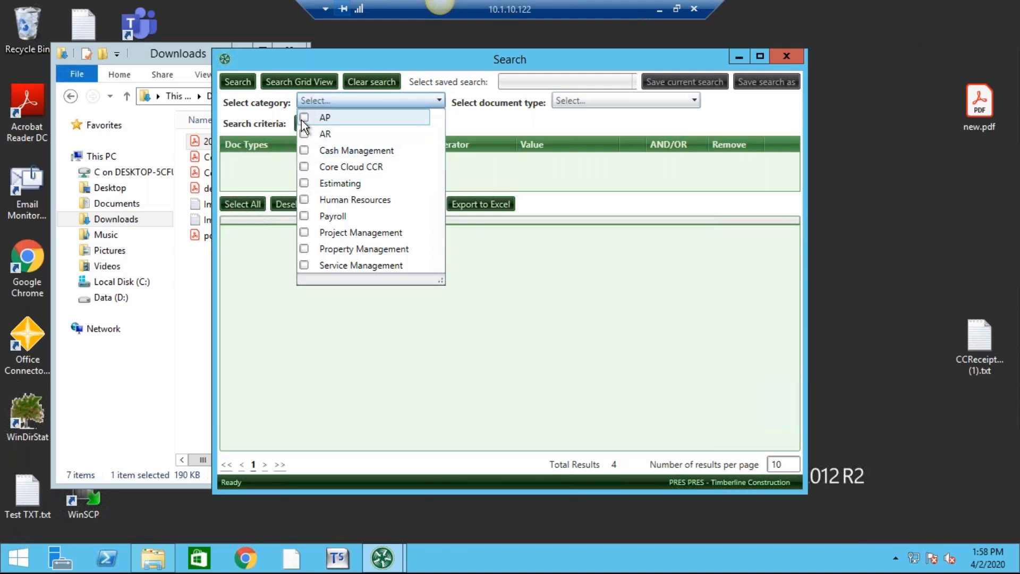
click(305, 122)
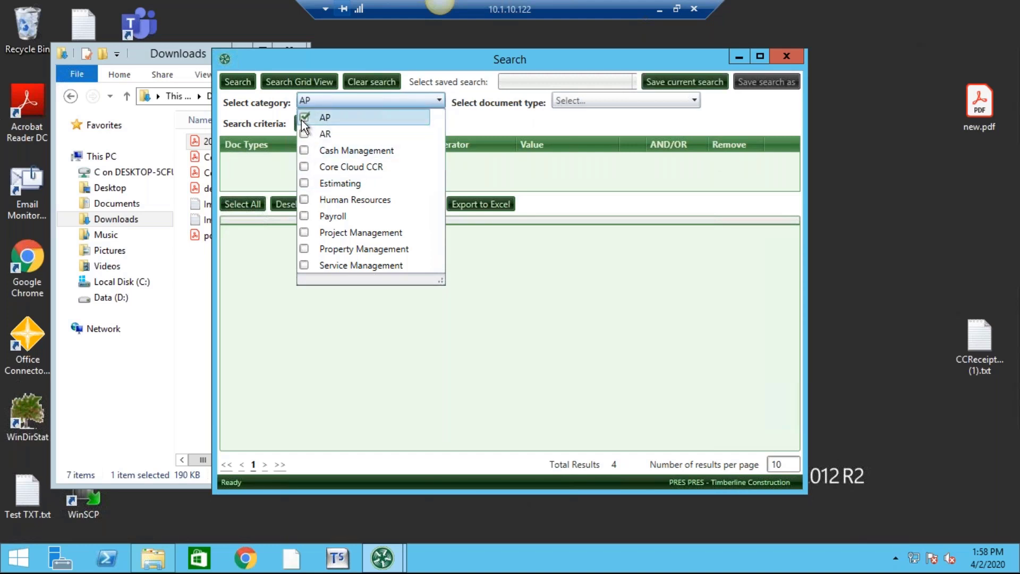
click(695, 101)
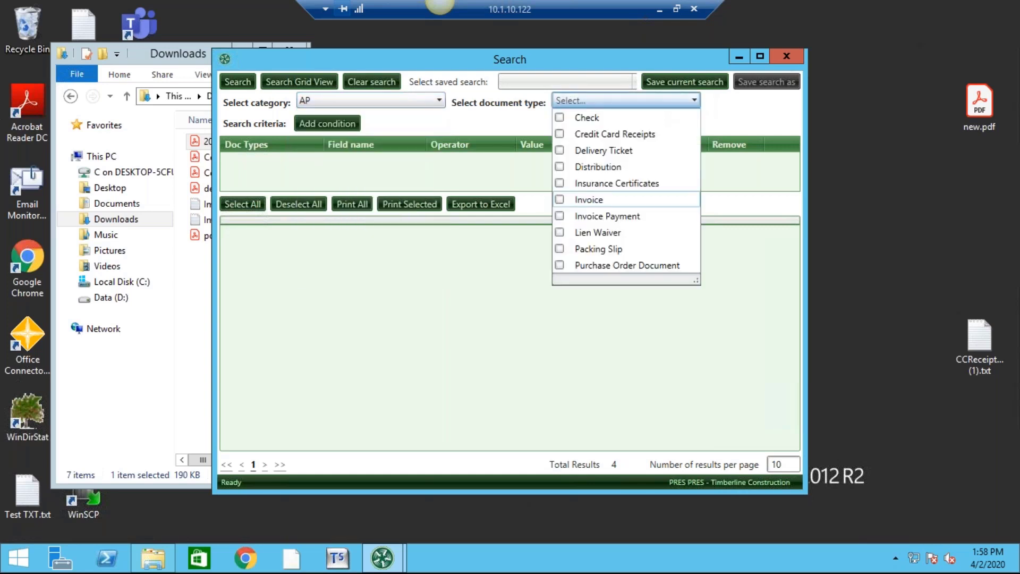
click(560, 265)
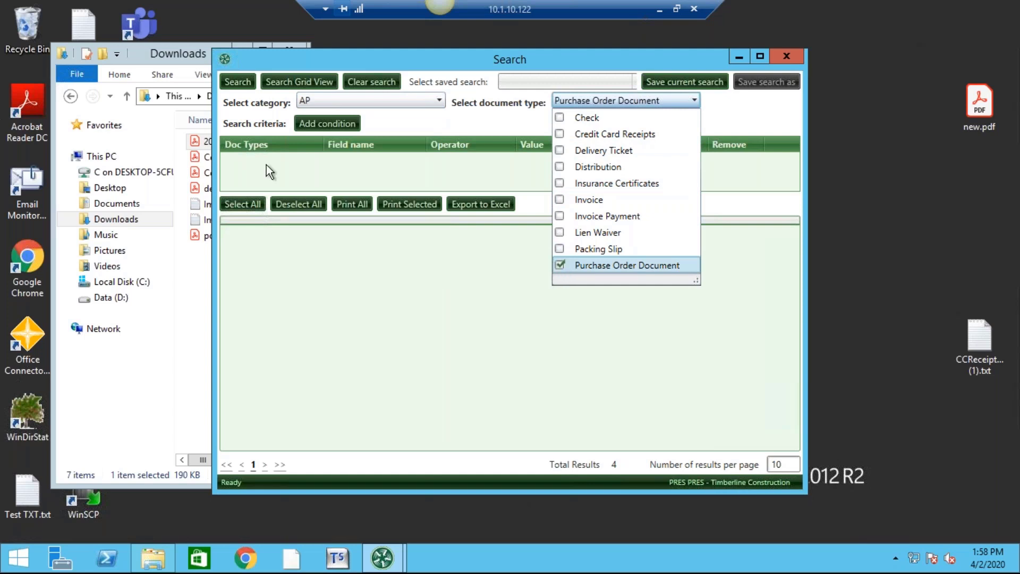
click(235, 86)
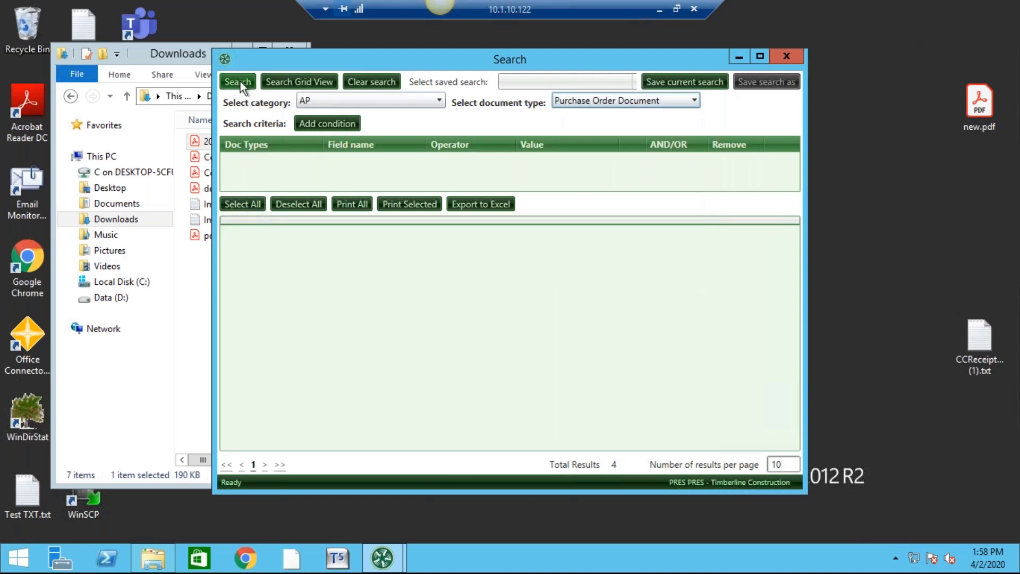
Try to show the purchase order results in grid view and submit the blank error report.
click(280, 81)
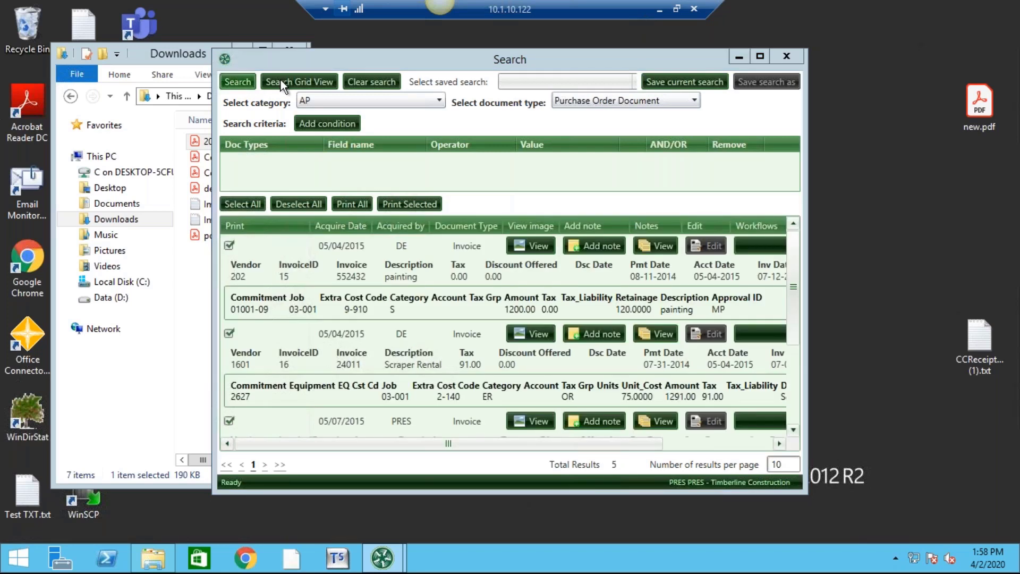
click(657, 303)
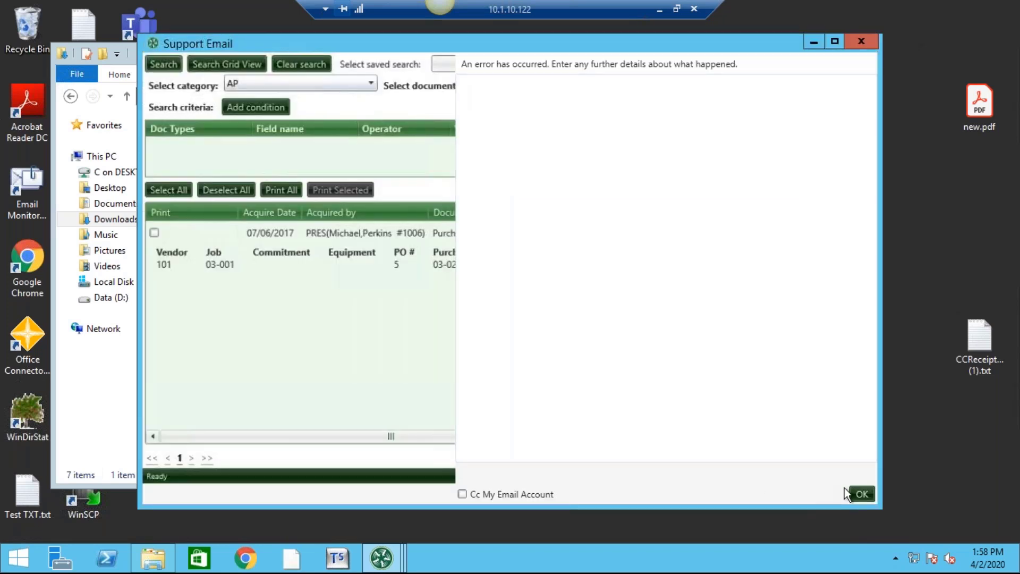
click(859, 495)
Examine the image, note, edit and workflow options of the purchase order document and close the Search window.
click(697, 243)
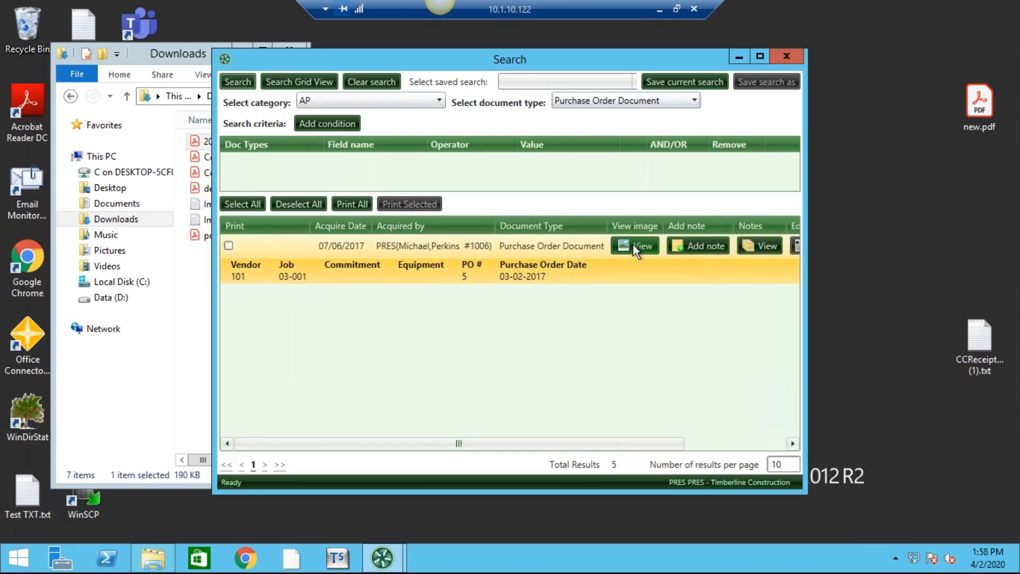
click(681, 342)
drag(686, 444, 805, 434)
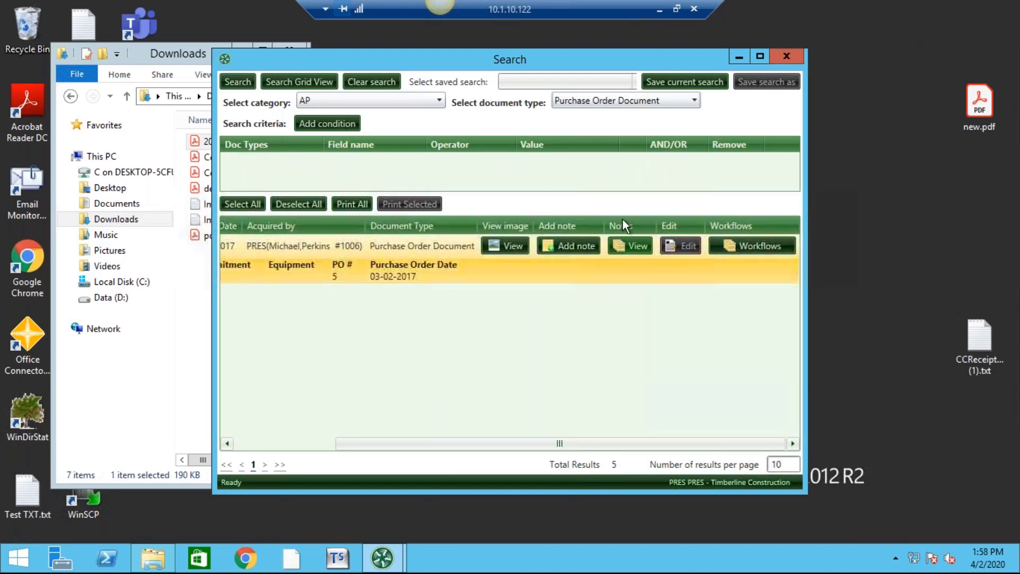
click(624, 246)
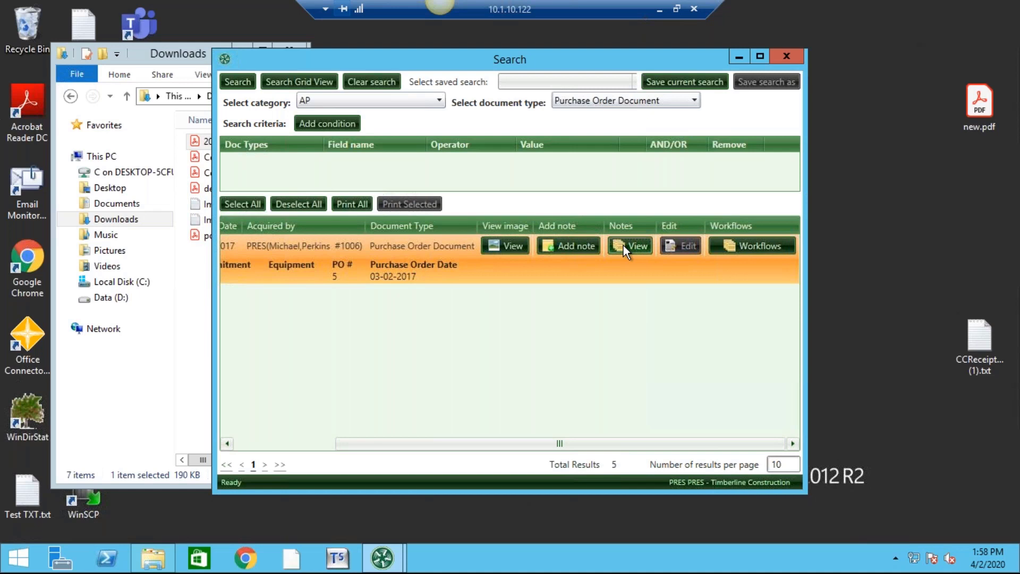
click(727, 187)
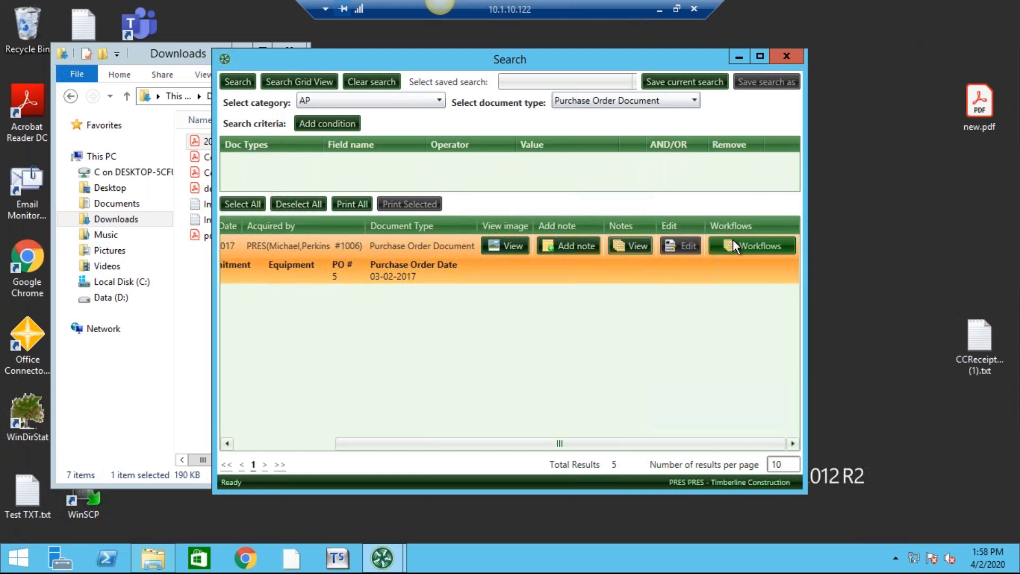
click(246, 444)
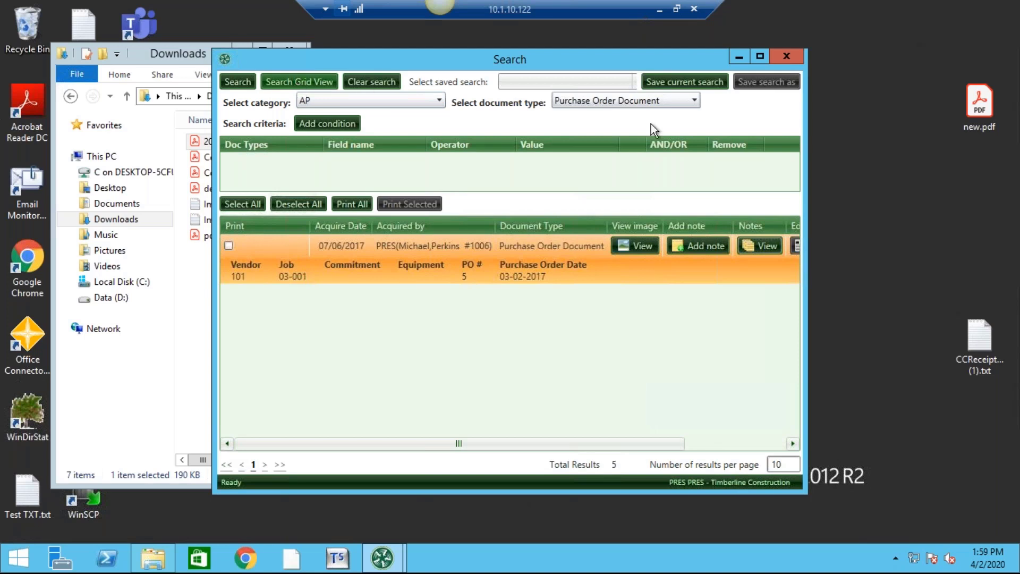
click(796, 54)
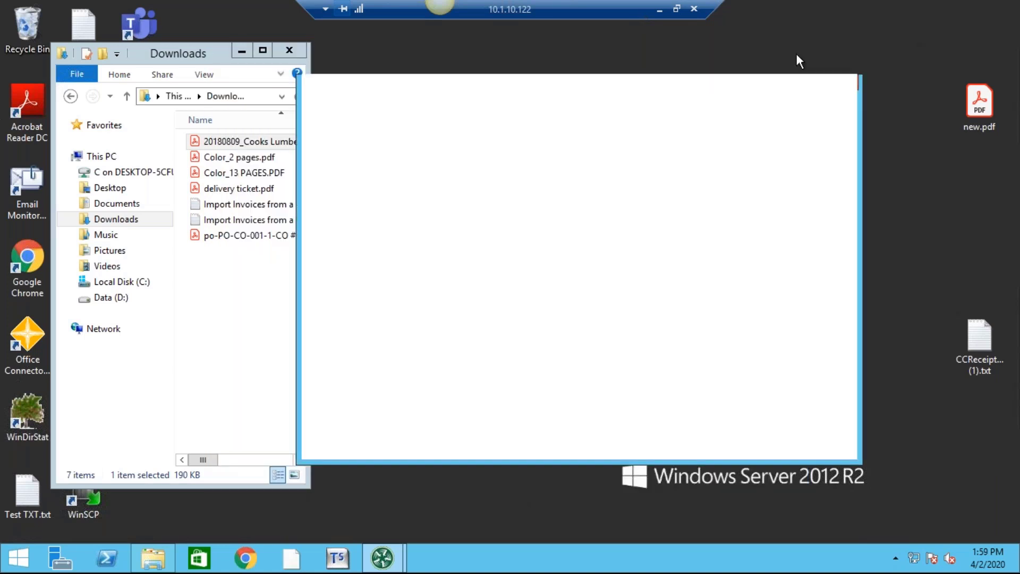
Open User Maintenance and show only Active Users.
click(795, 106)
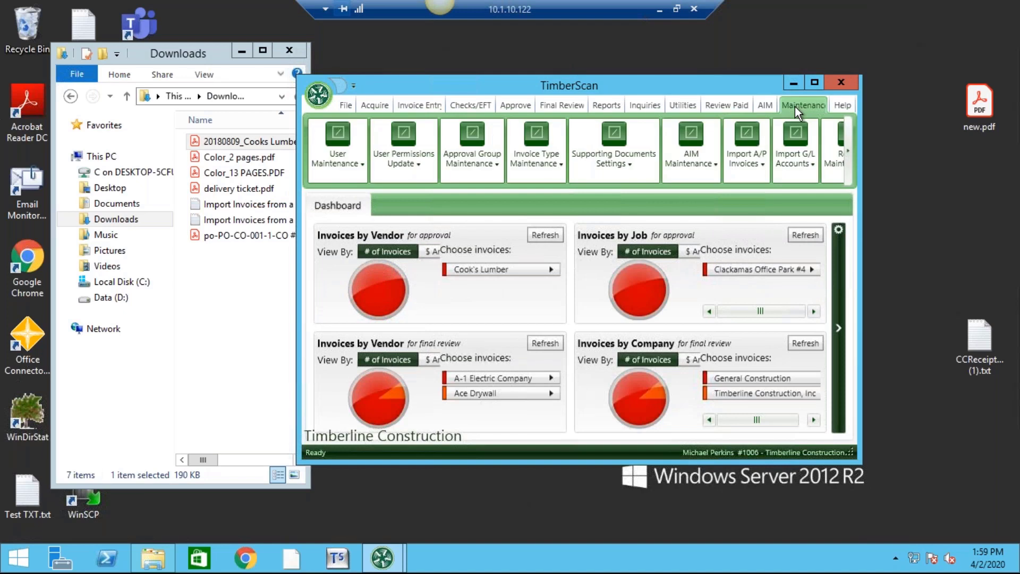
click(346, 157)
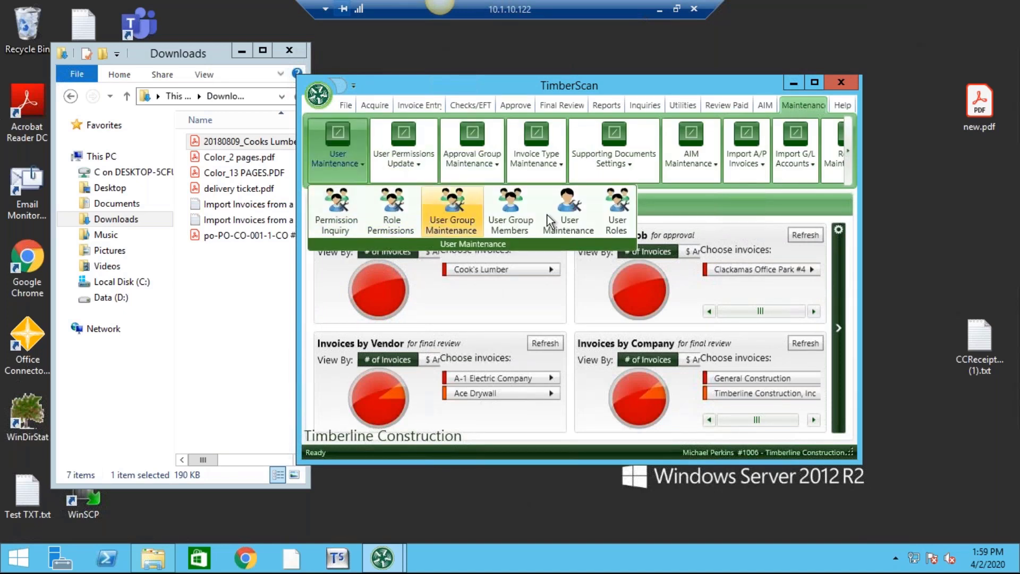
click(569, 212)
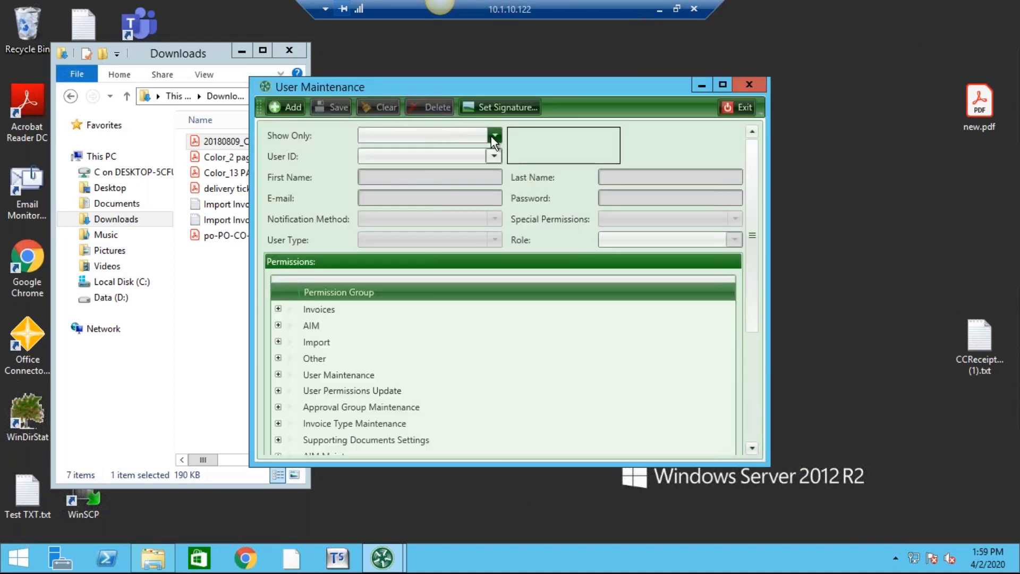
click(493, 138)
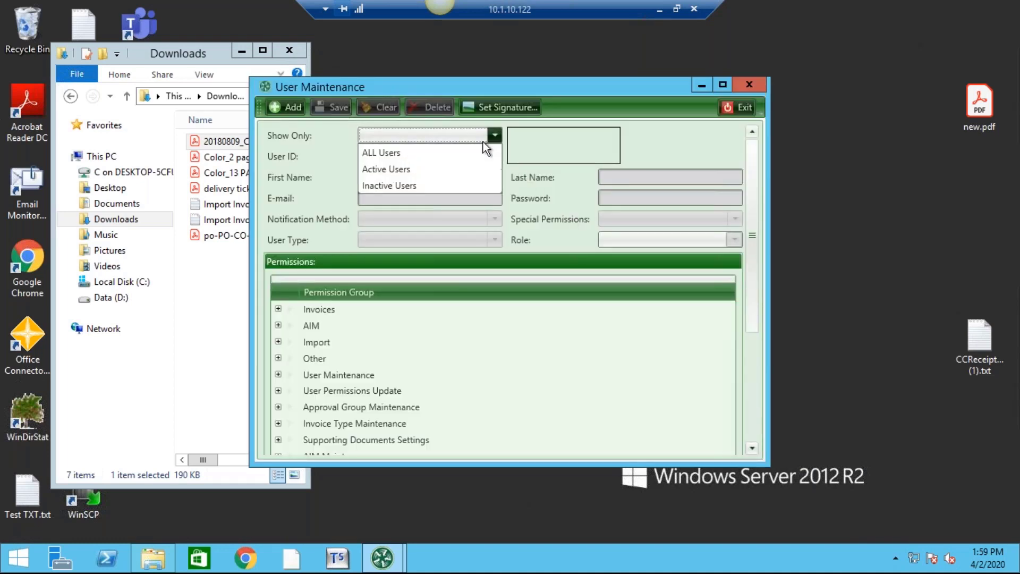
click(459, 169)
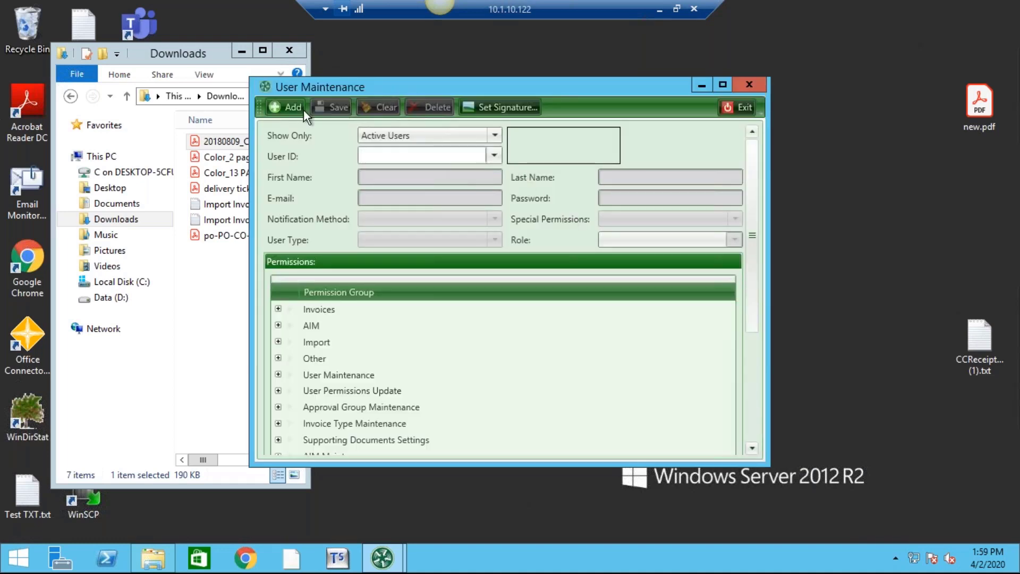
Start a new user with the user ID aimso and list the available user types.
click(288, 107)
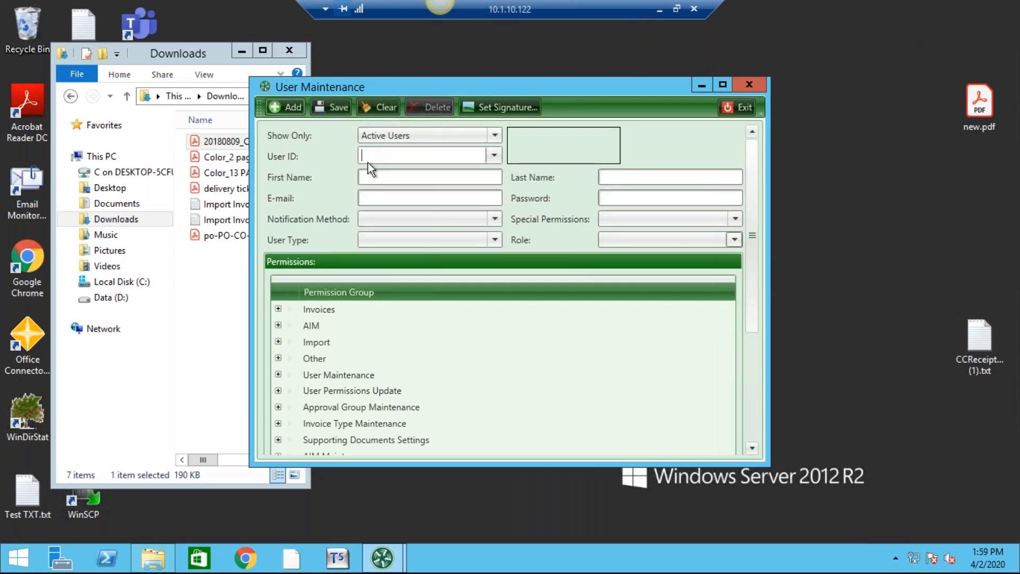
text(aimso)
click(497, 239)
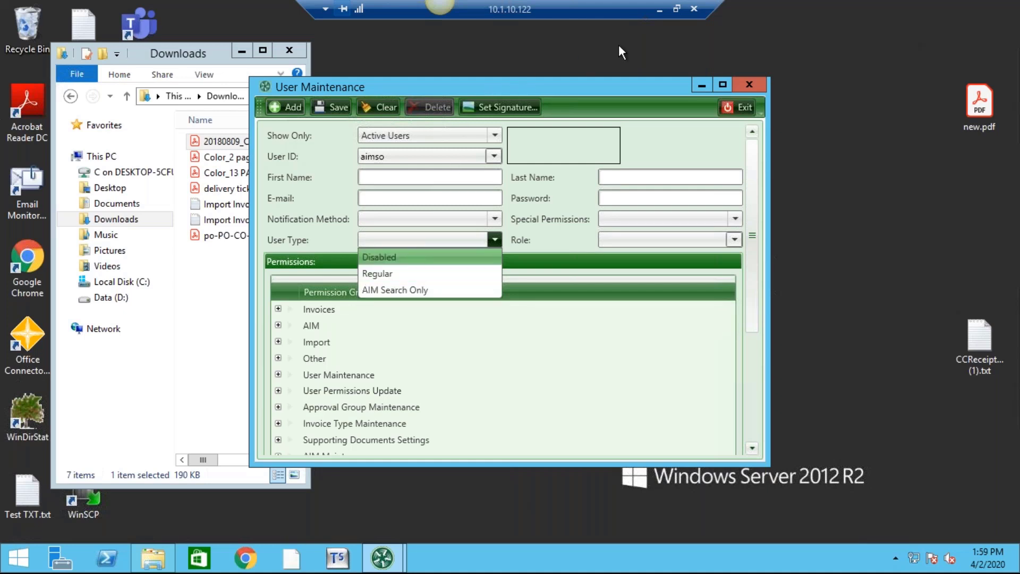
Minimize the remote desktop session and advance the presentation past AIM Basics to the Other Resources slide.
click(659, 9)
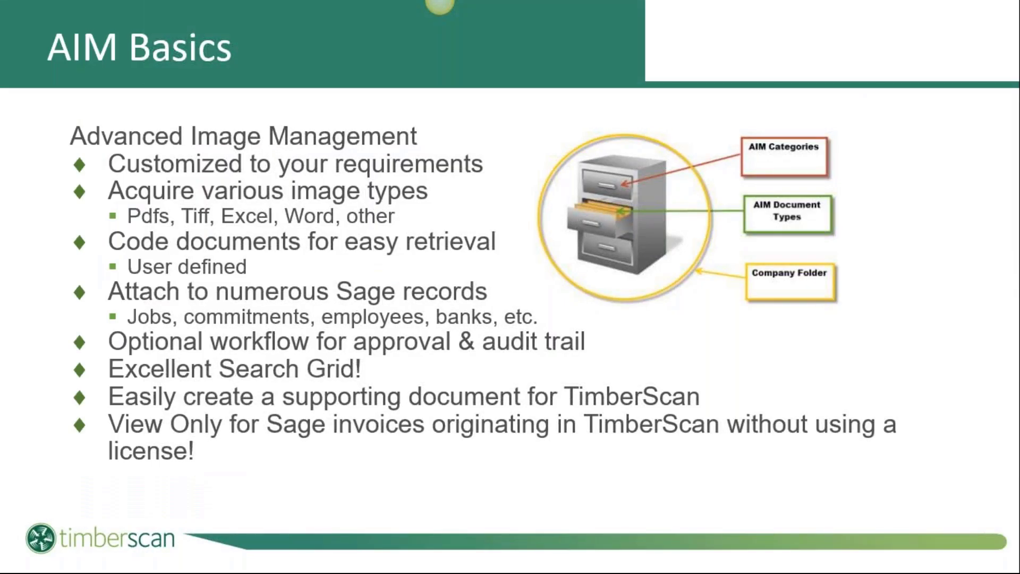
key(Right)
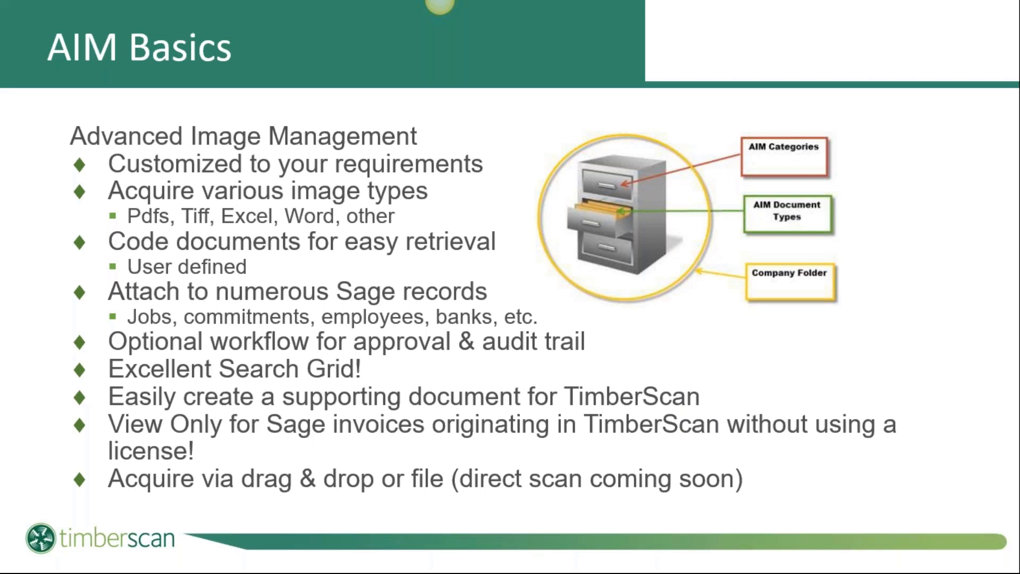
key(Right)
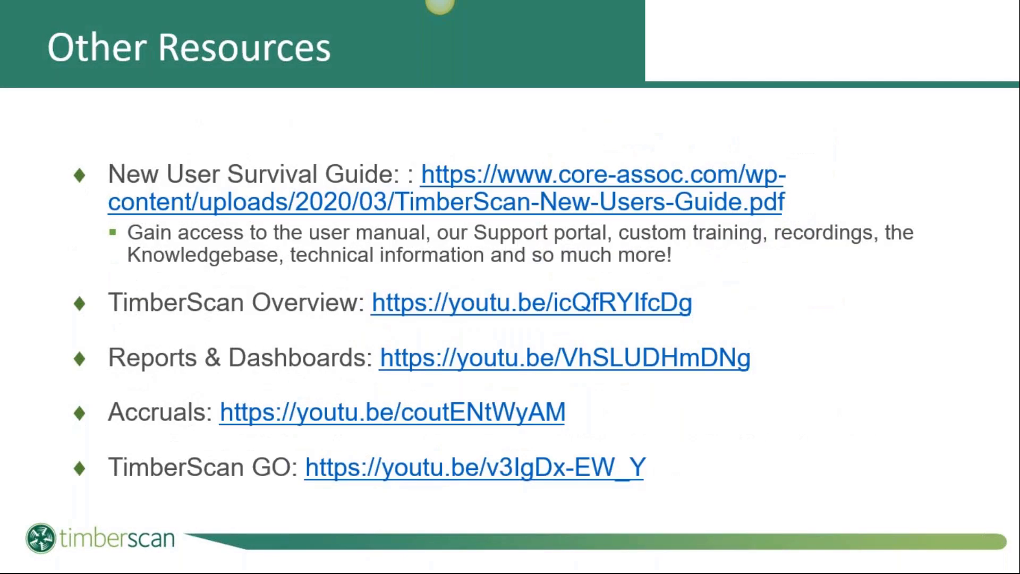